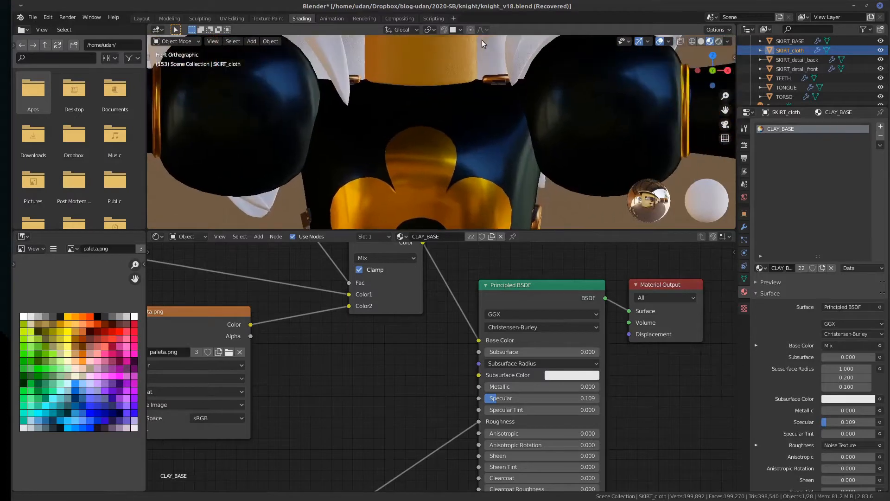
# Examine the materials on the character's armour, torso, face and hair in the front view
pyautogui.scroll(-5, 502, 126)
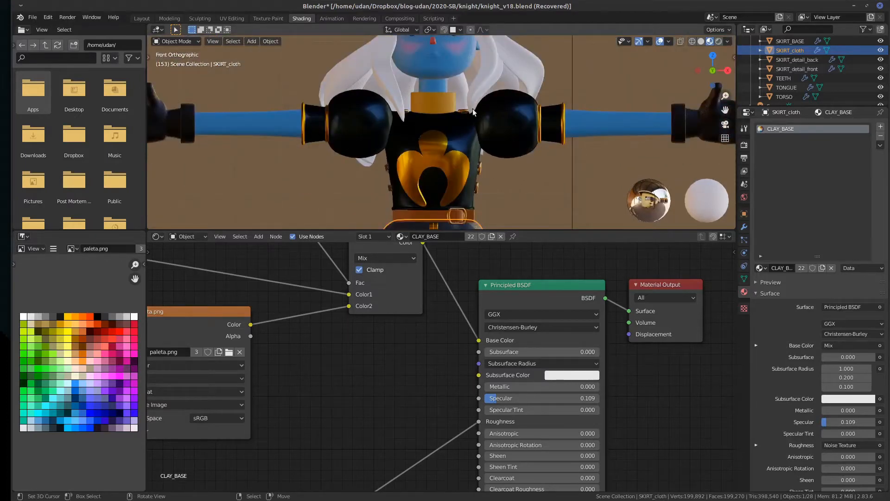
pyautogui.scroll(-4, 440, 103)
pyautogui.scroll(2, 438, 105)
pyautogui.scroll(4, 444, 100)
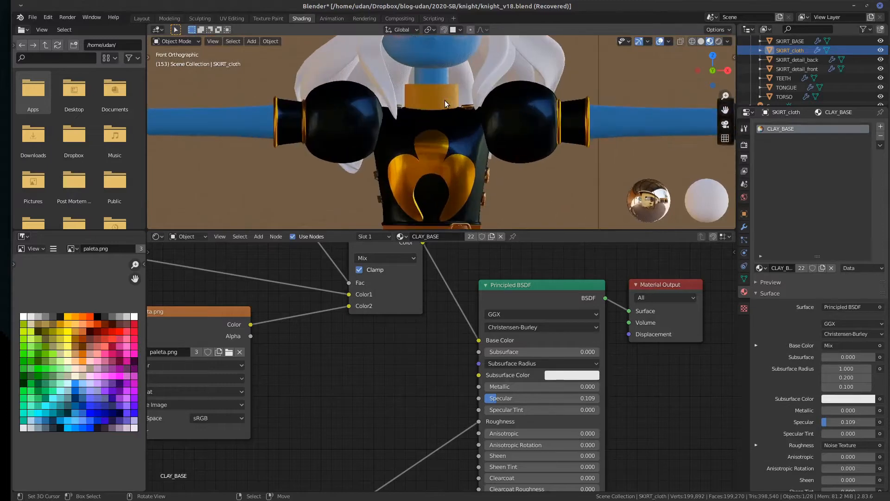
pyautogui.keyDown('shift'); pyautogui.moveTo(444, 100); pyautogui.dragTo(422, 208, button='middle'); pyautogui.keyUp('shift')
pyautogui.scroll(2, 433, 164)
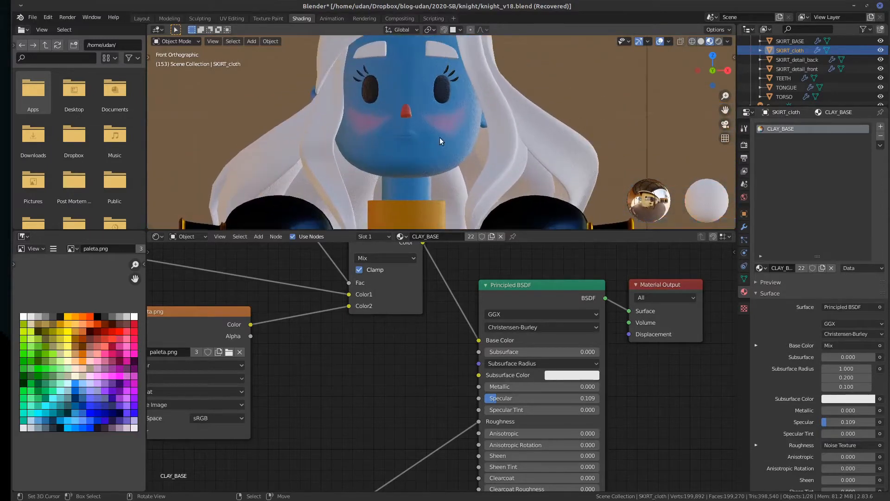
pyautogui.scroll(5, 439, 137)
pyautogui.scroll(-8, 439, 138)
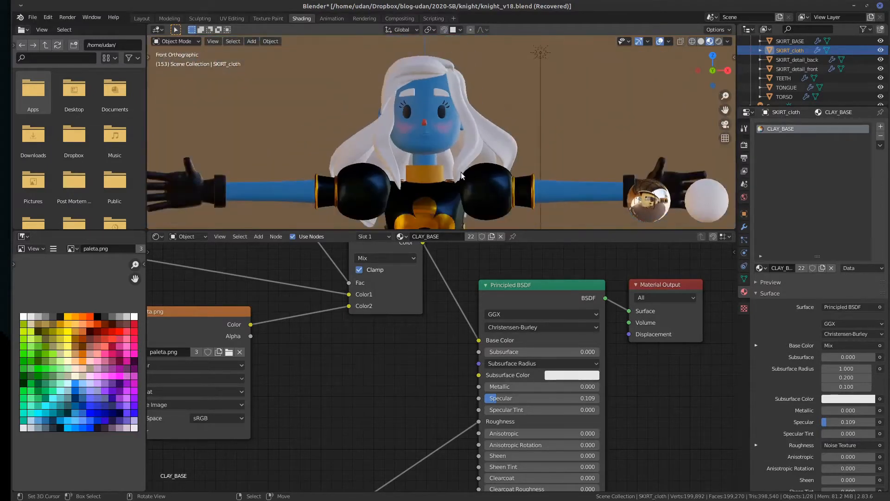
pyautogui.scroll(5, 461, 172)
pyautogui.scroll(-2, 462, 176)
# Enter edit mode on the NECK object and select all linked faces of the collar
pyautogui.keyDown('shift'); pyautogui.moveTo(462, 174); pyautogui.dragTo(449, 152, button='middle'); pyautogui.keyUp('shift')
pyautogui.click(440, 155)
pyautogui.press('Tab')
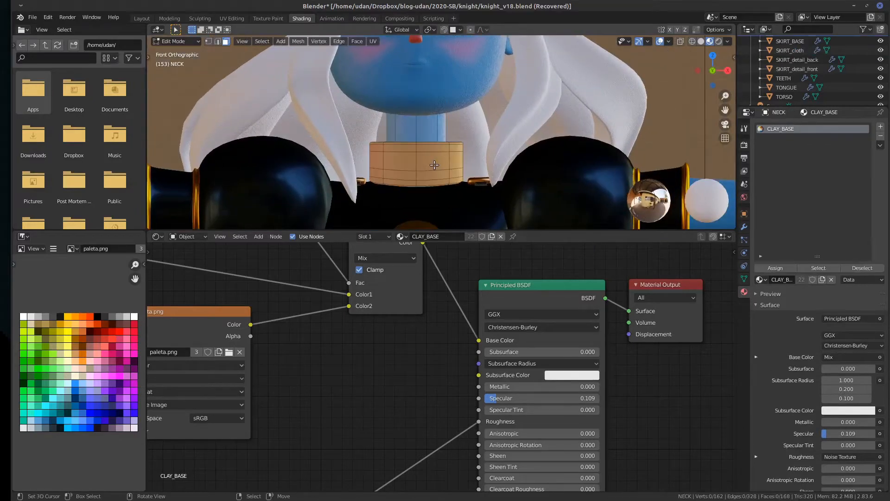
pyautogui.click(434, 165)
pyautogui.hotkey('ctrl', 'l')
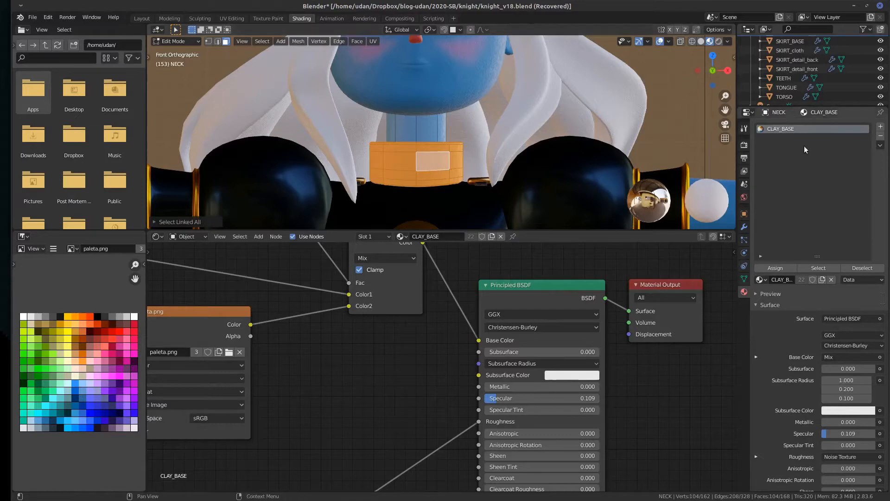
# Add a second material slot to the neck, set it to METAL, assign it to the selected collar faces and return to object mode
pyautogui.click(879, 126)
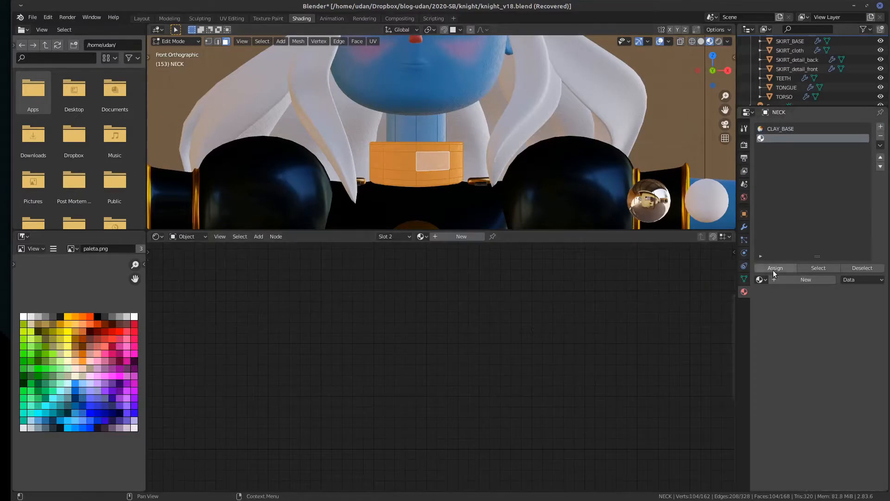
pyautogui.click(759, 280)
pyautogui.click(767, 311)
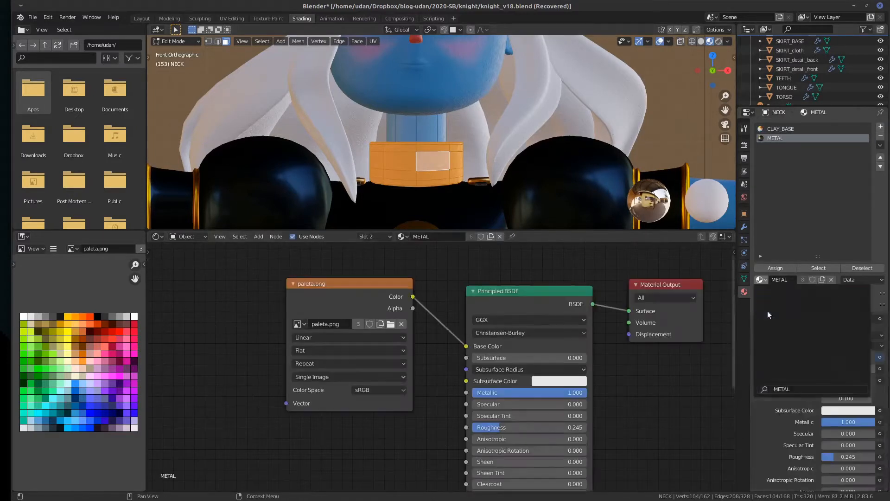
pyautogui.click(768, 267)
pyautogui.press('Tab')
# Inspect the metal collar, chest emblem and side buckles from the front and side, and select the skirt cloth
pyautogui.scroll(-4, 416, 157)
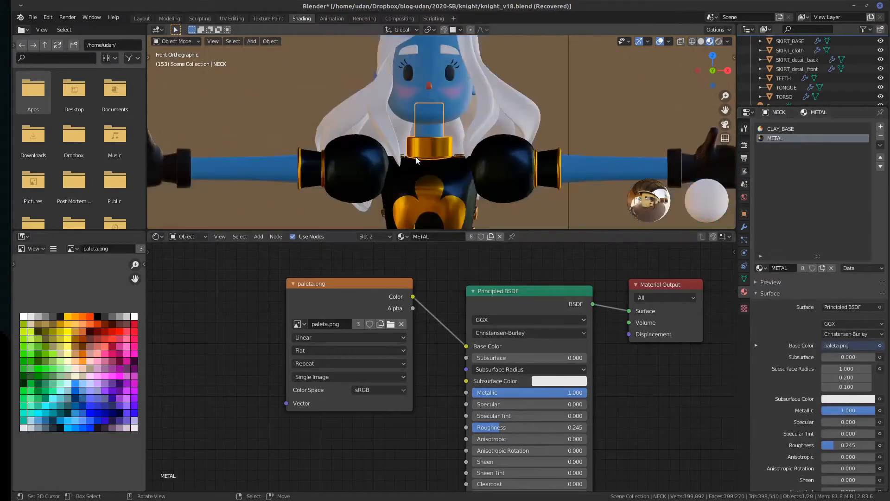
pyautogui.scroll(2, 416, 157)
pyautogui.moveTo(416, 158); pyautogui.dragTo(495, 137, button='middle')
pyautogui.scroll(-3, 495, 137)
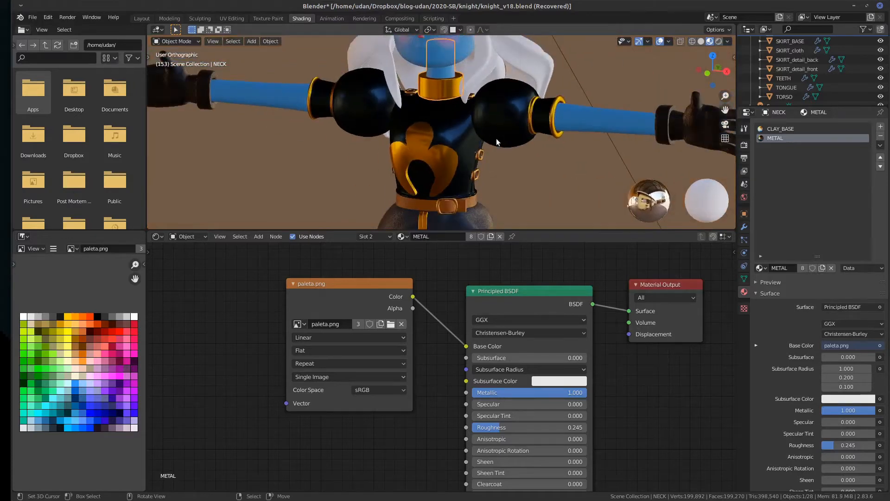
pyautogui.press('KP_1')
pyautogui.scroll(6, 499, 136)
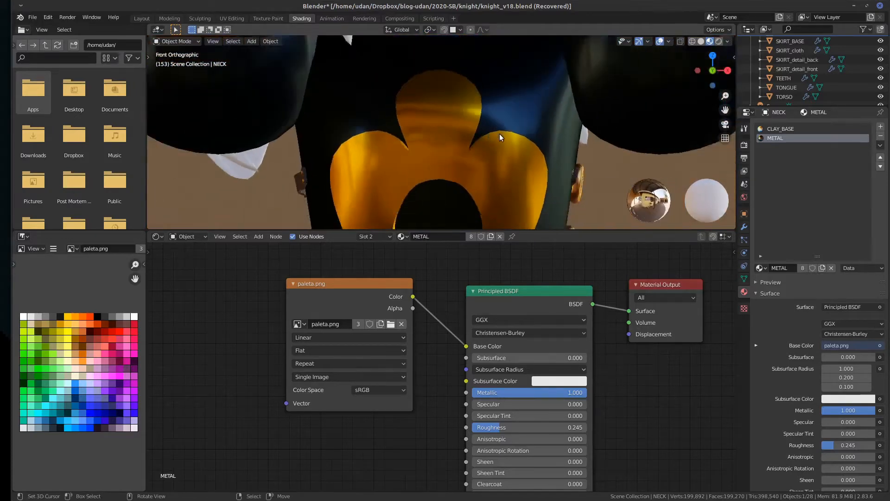
pyautogui.scroll(-5, 499, 134)
pyautogui.moveTo(510, 132); pyautogui.dragTo(396, 127, button='middle')
pyautogui.scroll(2, 388, 142)
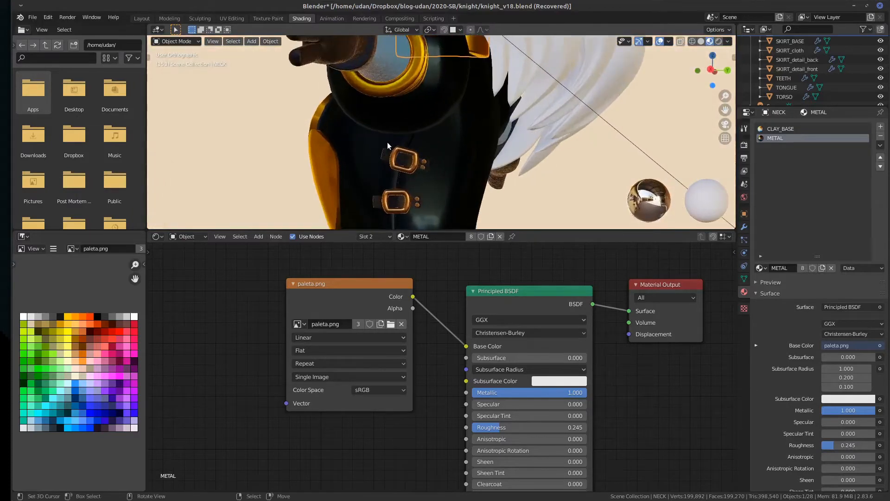
pyautogui.scroll(4, 388, 142)
pyautogui.press('KP_1')
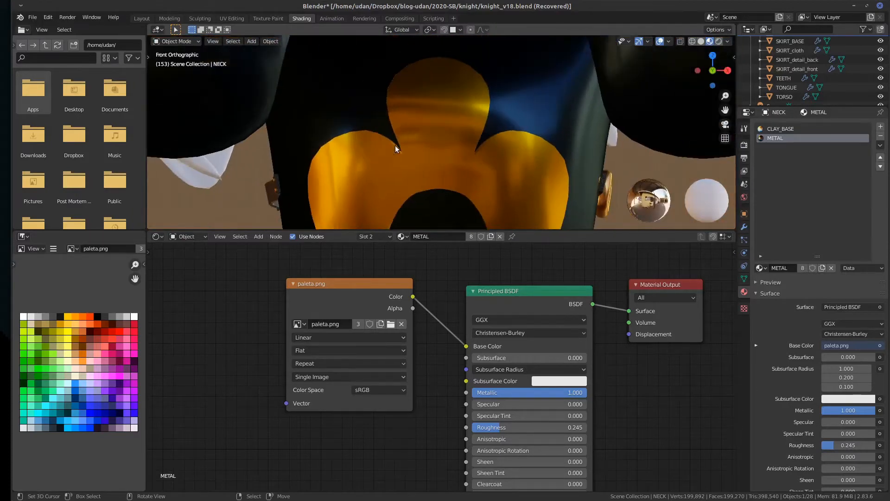
pyautogui.scroll(-8, 395, 145)
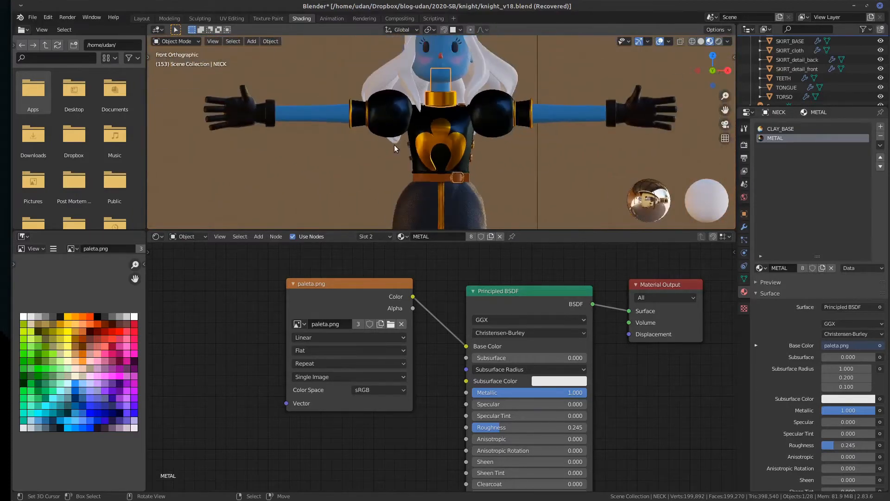
pyautogui.click(463, 202)
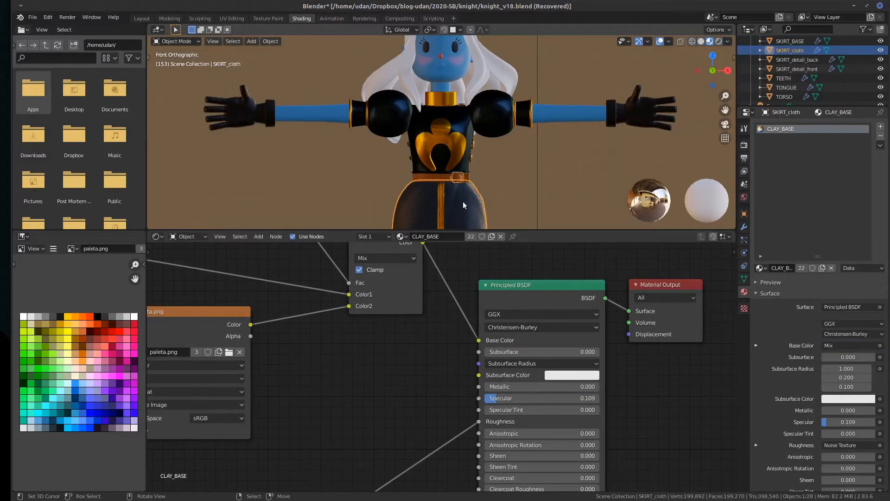
pyautogui.scroll(-1, 465, 199)
# Switch to the file manager and open the refs folder in Dropbox/blog-udan/2020-SB/knight
pyautogui.hotkey('alt', 'Tab')
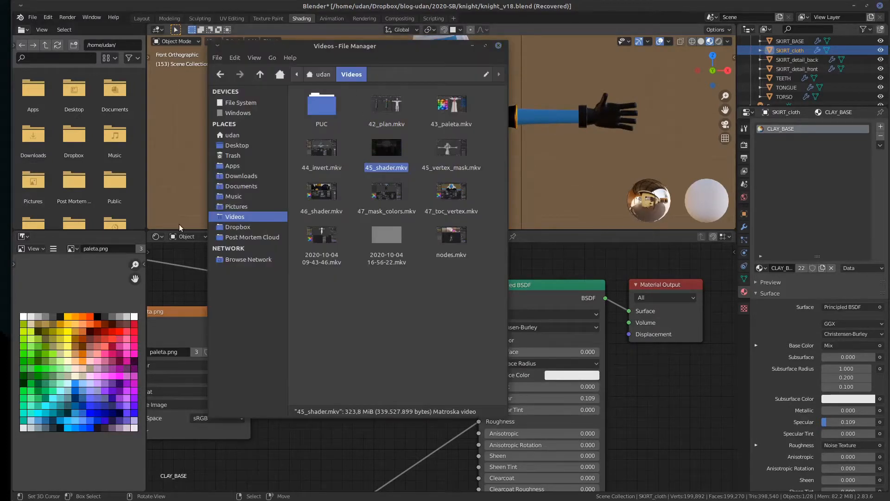
pyautogui.click(248, 224)
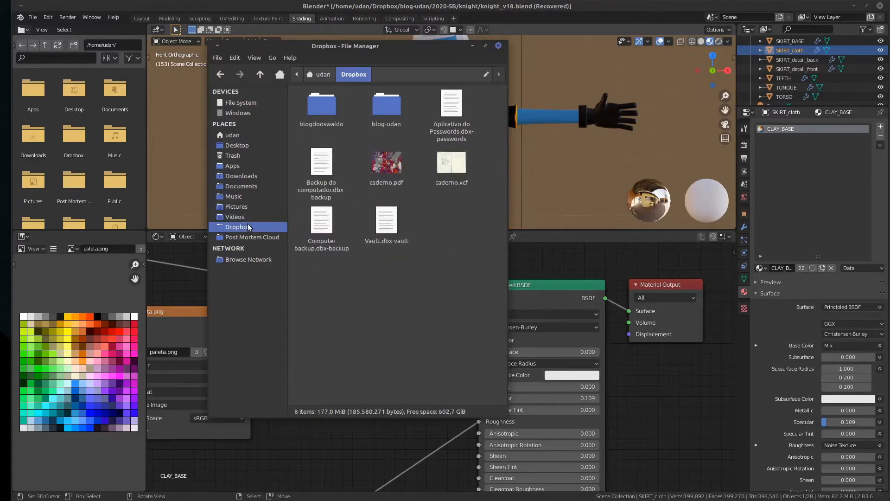
pyautogui.doubleClick(381, 102)
pyautogui.doubleClick(316, 112)
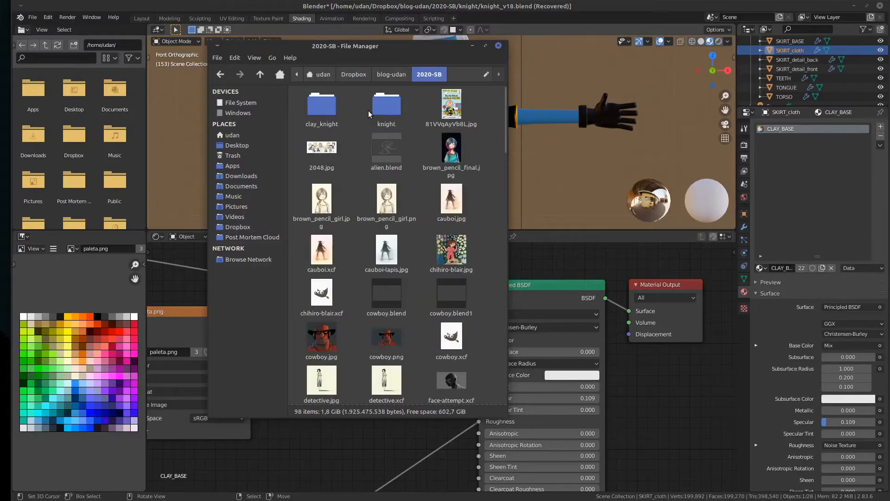
pyautogui.doubleClick(383, 109)
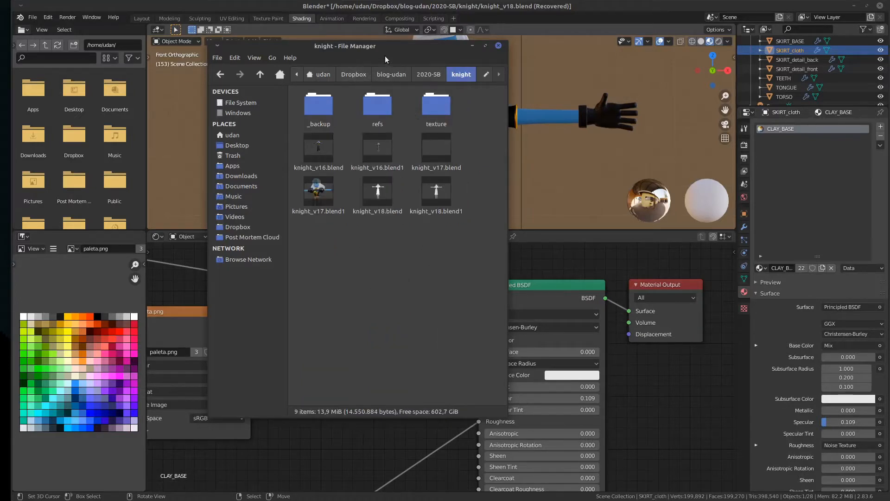
pyautogui.doubleClick(377, 107)
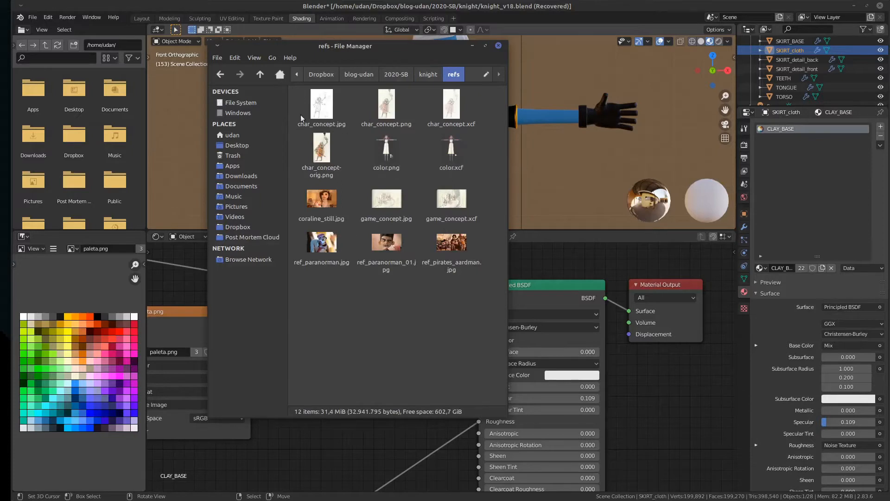
# View the original character concept drawing, char_concept-orig.png, and close it
pyautogui.click(326, 144)
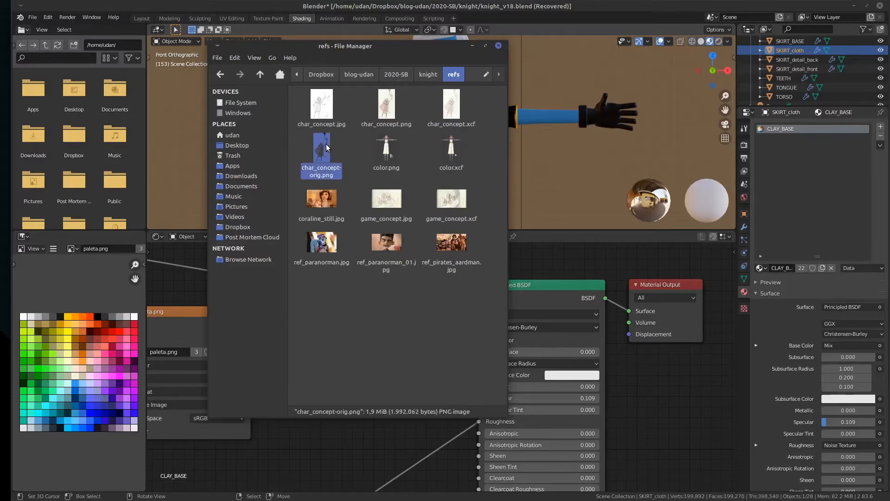
pyautogui.doubleClick(327, 144)
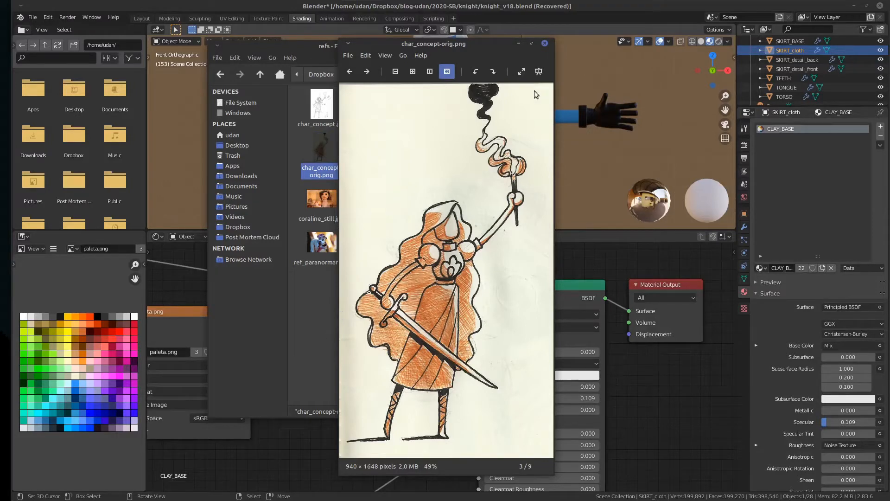
pyautogui.click(544, 43)
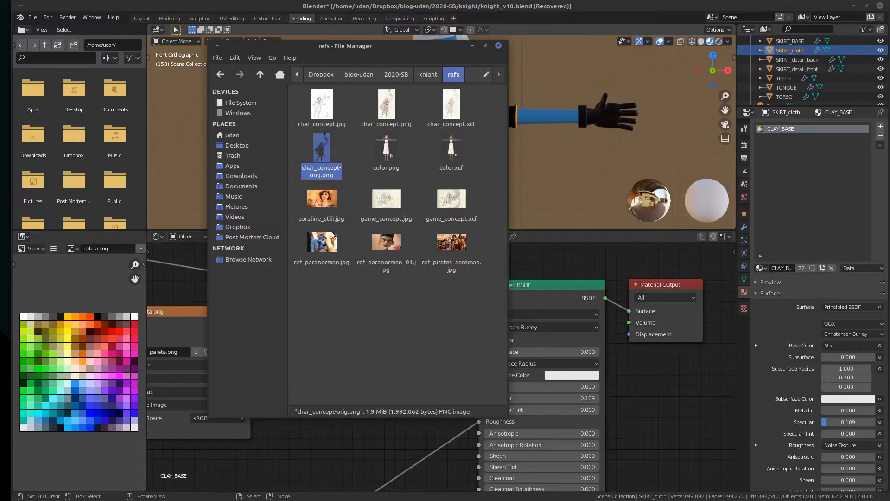
# Open ref_pirates_aardman.jpg and examine the clay skin, clothing, belts and trim of the pirate characters up close
pyautogui.doubleClick(443, 240)
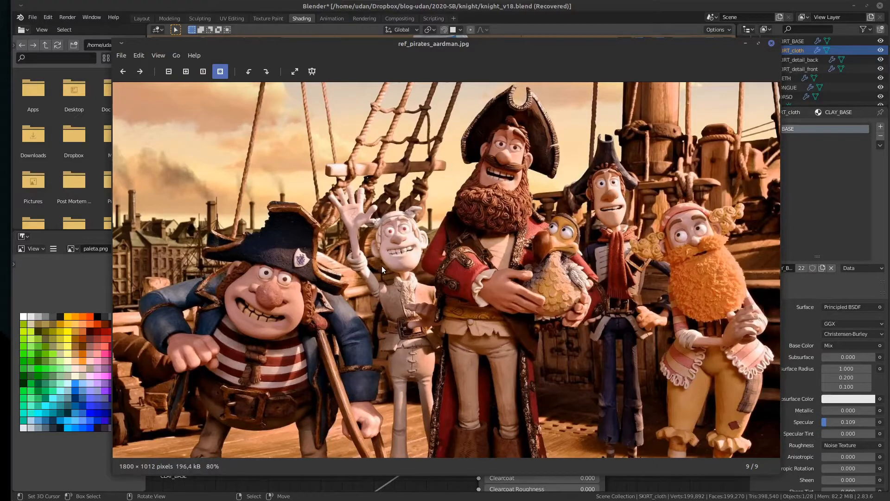
pyautogui.scroll(8, 527, 312)
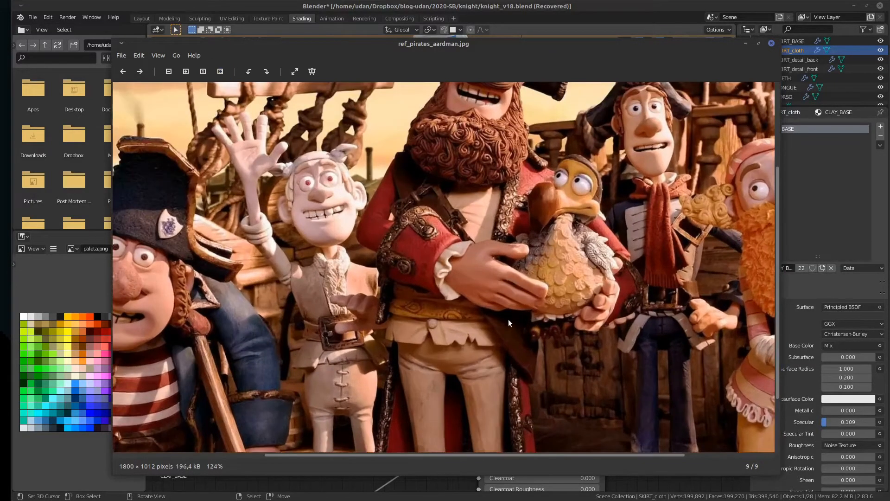
pyautogui.scroll(5, 508, 319)
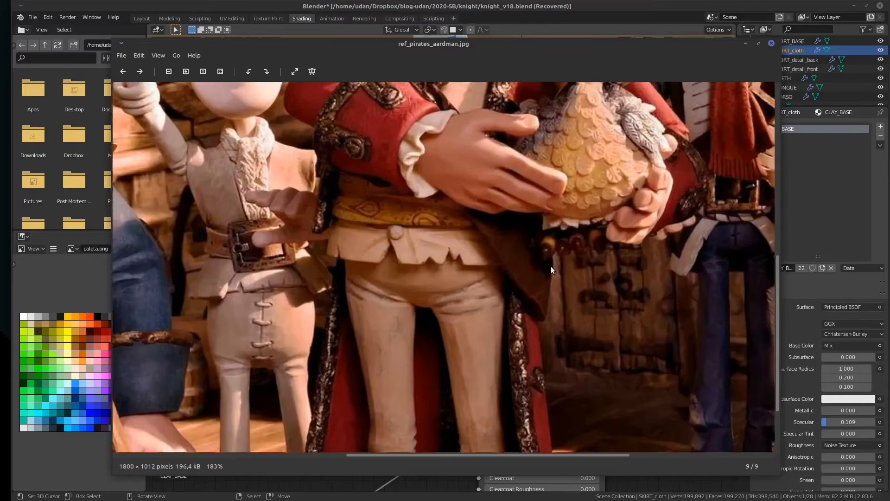
pyautogui.scroll(1, 551, 266)
pyautogui.moveTo(504, 265); pyautogui.dragTo(558, 451)
pyautogui.moveTo(432, 276); pyautogui.dragTo(452, 347)
pyautogui.scroll(-5, 573, 268)
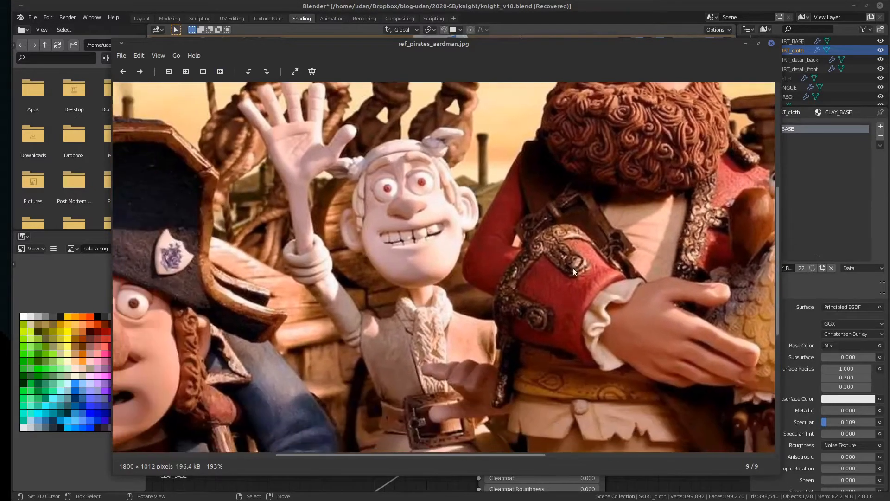
pyautogui.scroll(-4, 529, 320)
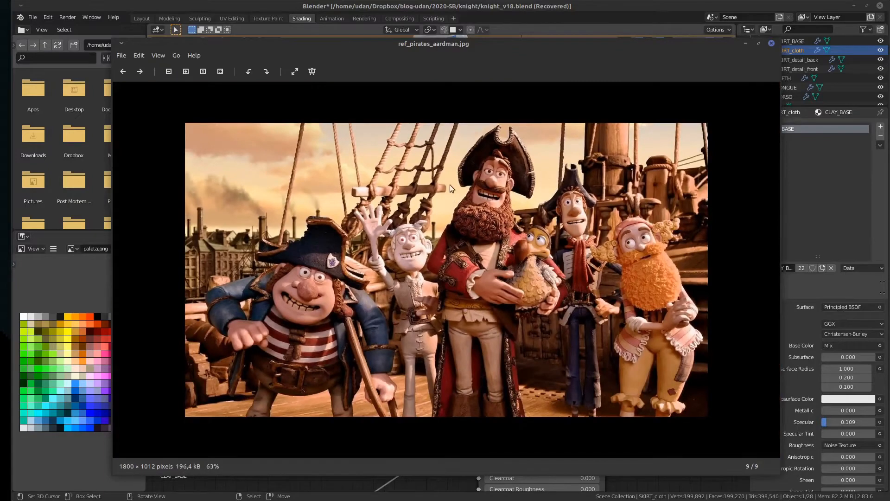
pyautogui.scroll(5, 385, 254)
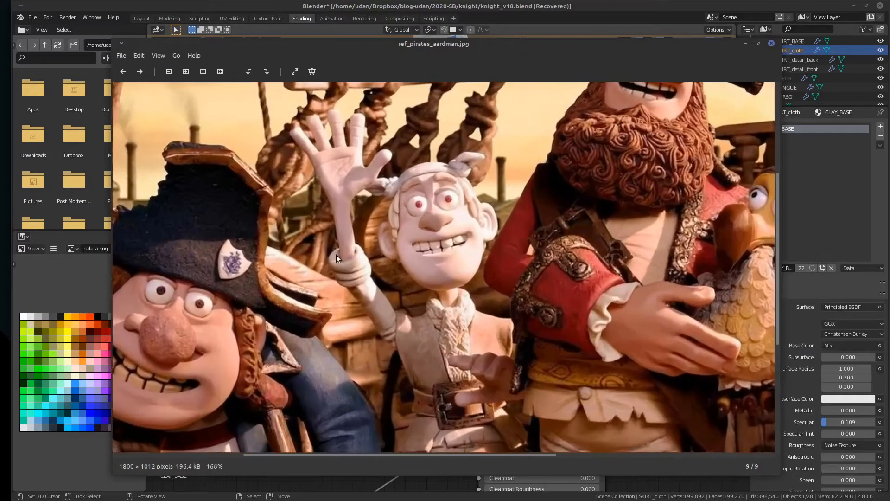
pyautogui.scroll(-1, 595, 295)
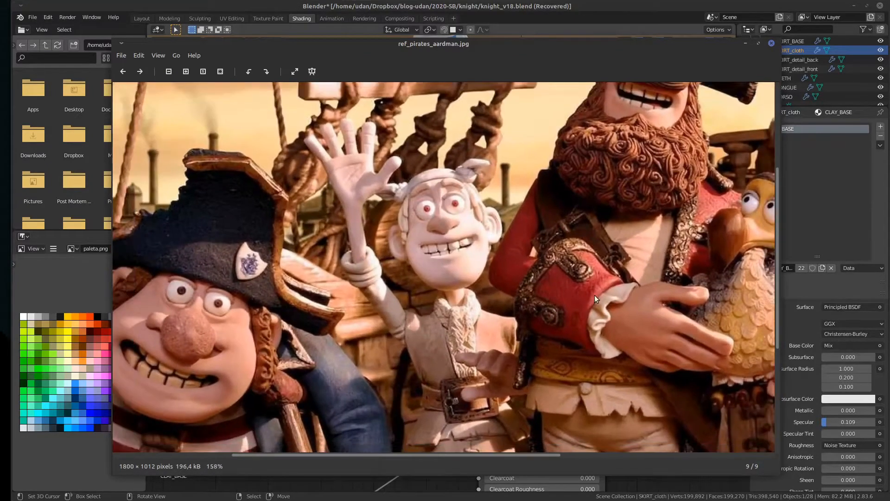
pyautogui.scroll(-2, 572, 260)
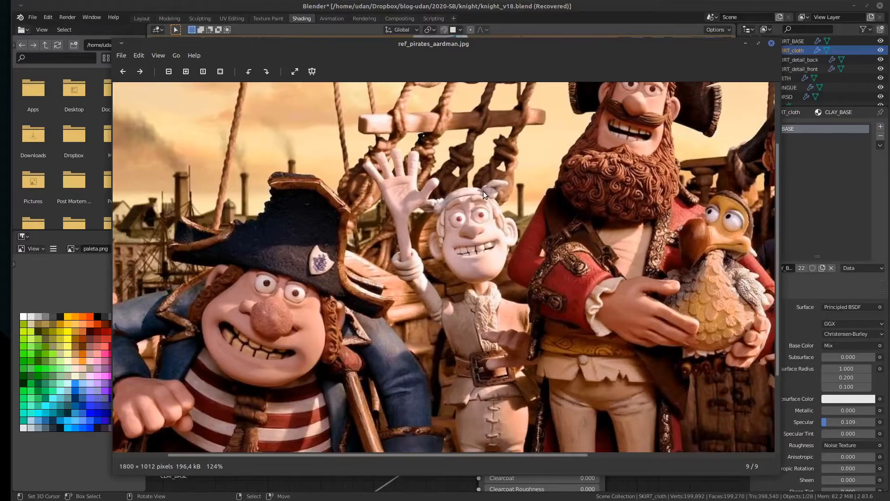
pyautogui.scroll(-4, 483, 192)
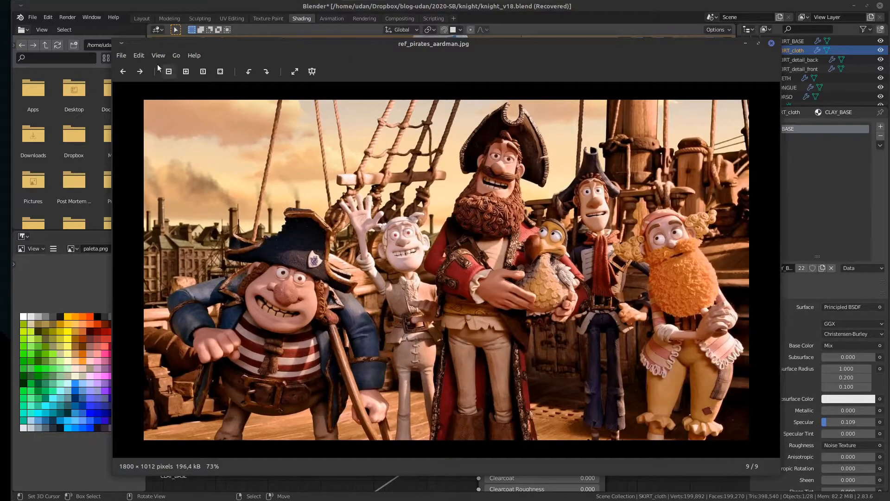
# Go back to the previous reference image, ref_paranorman_01.jpg, and examine the face's skin, eyebrows and hair up close
pyautogui.click(123, 72)
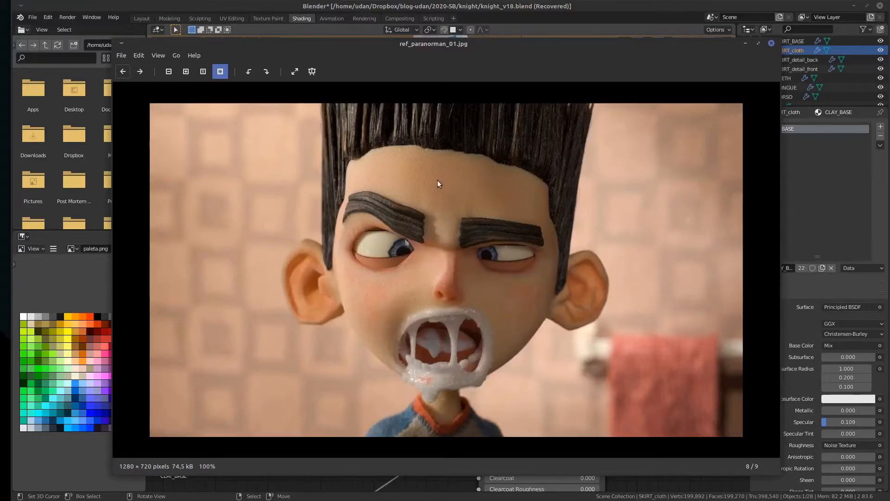
pyautogui.scroll(4, 438, 180)
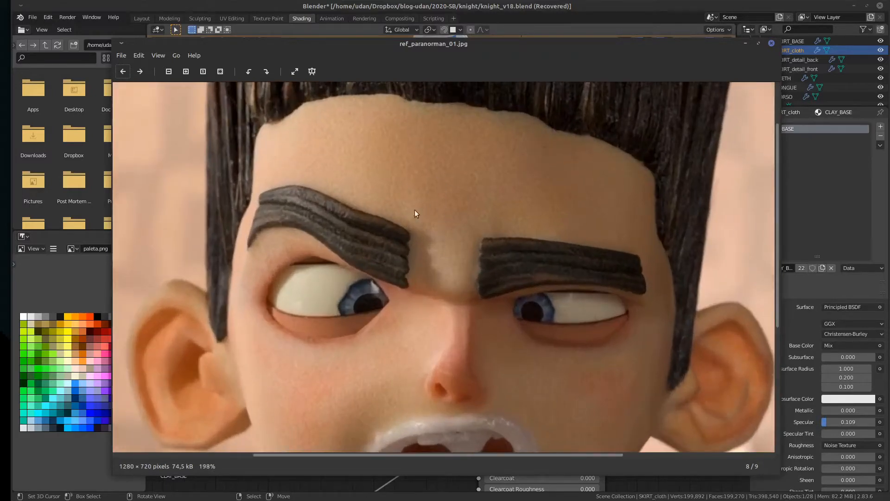
pyautogui.scroll(-3, 431, 216)
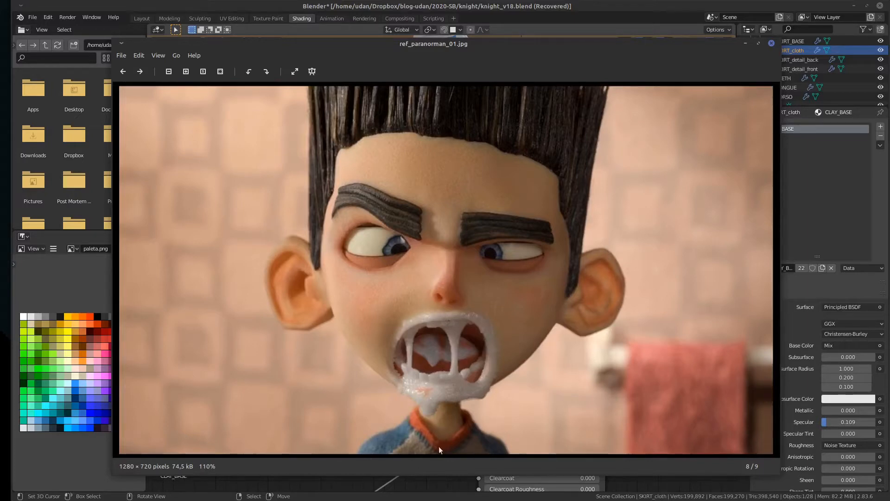
# Close the current reference image, view ref_pirates_aardman.jpg once more, and close it
pyautogui.click(771, 43)
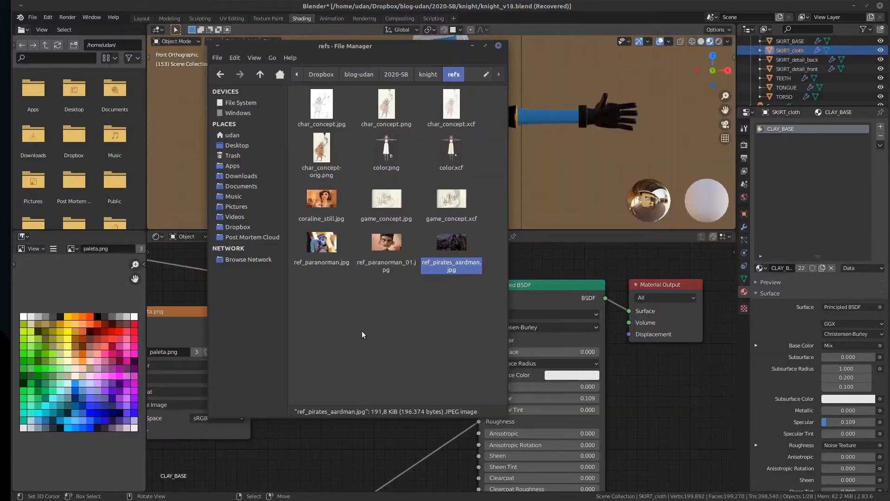
pyautogui.doubleClick(464, 246)
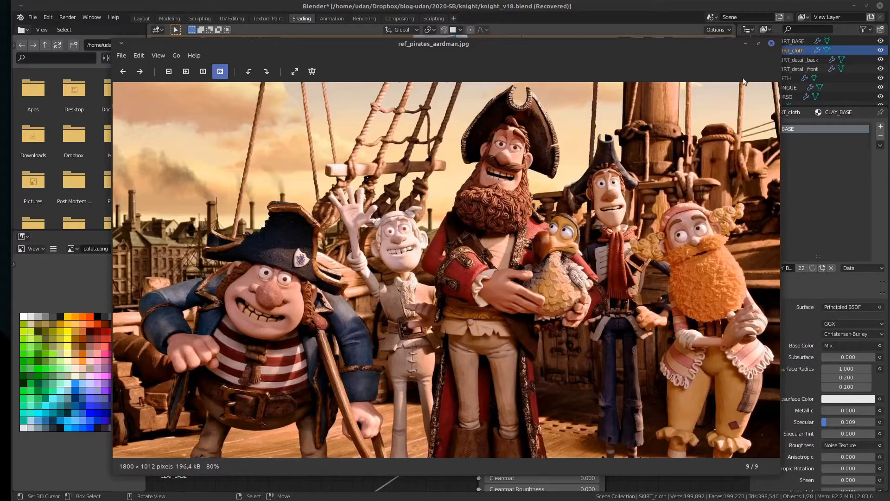
pyautogui.click(772, 44)
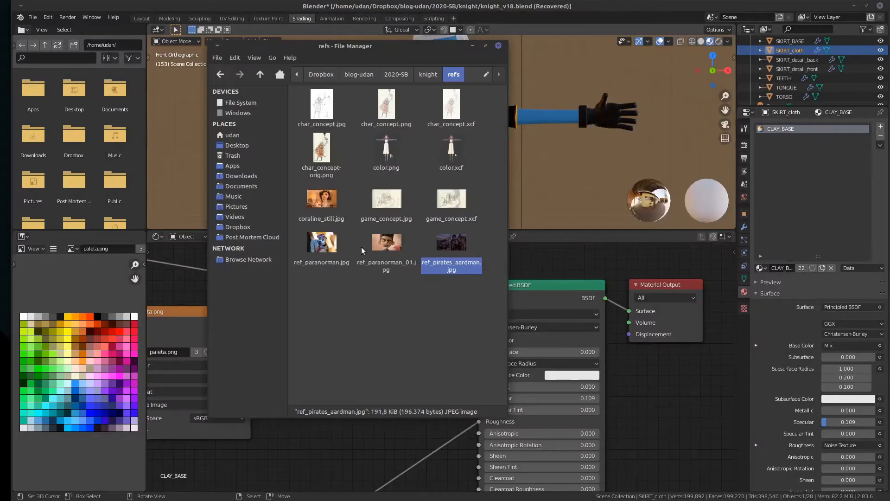
# View the coraline_still.jpg reference to study the character's skin, hair and knitted sweater, and close it
pyautogui.click(322, 244)
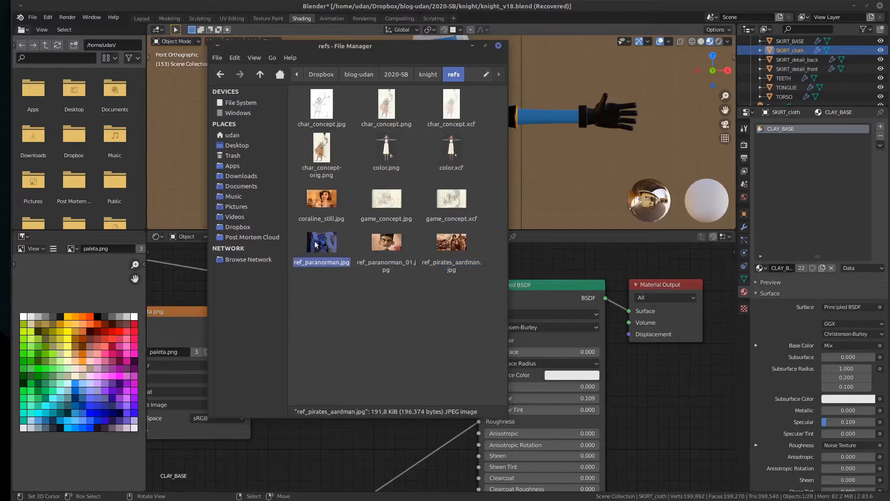
pyautogui.click(320, 196)
pyautogui.doubleClick(320, 196)
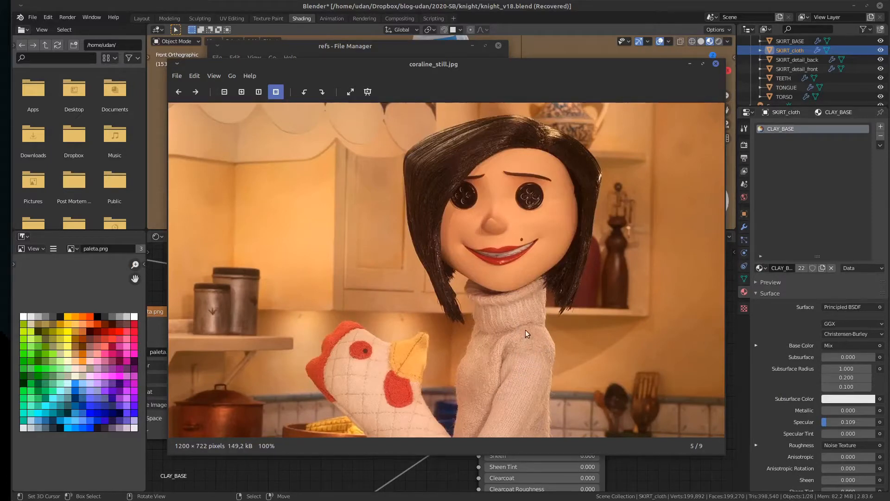
pyautogui.click(716, 63)
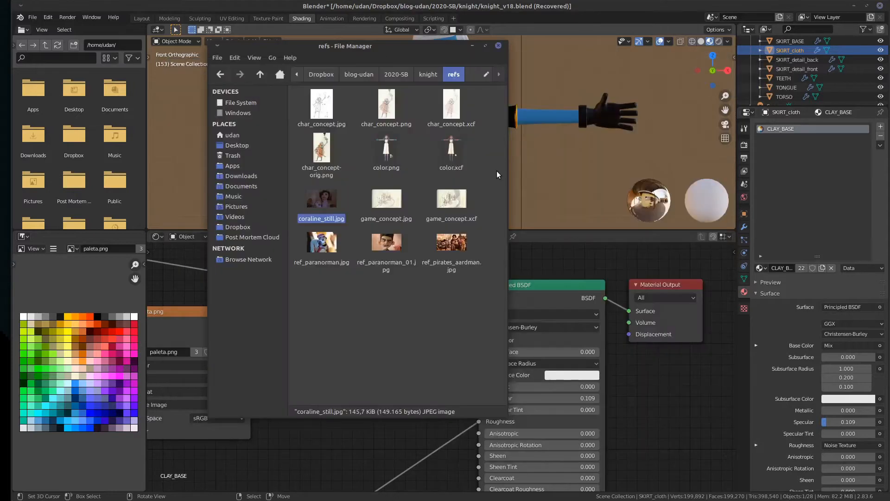
# Switch back to Blender and examine the clay shading and fabric-like surface of the knight's skirt up close
pyautogui.click(535, 4)
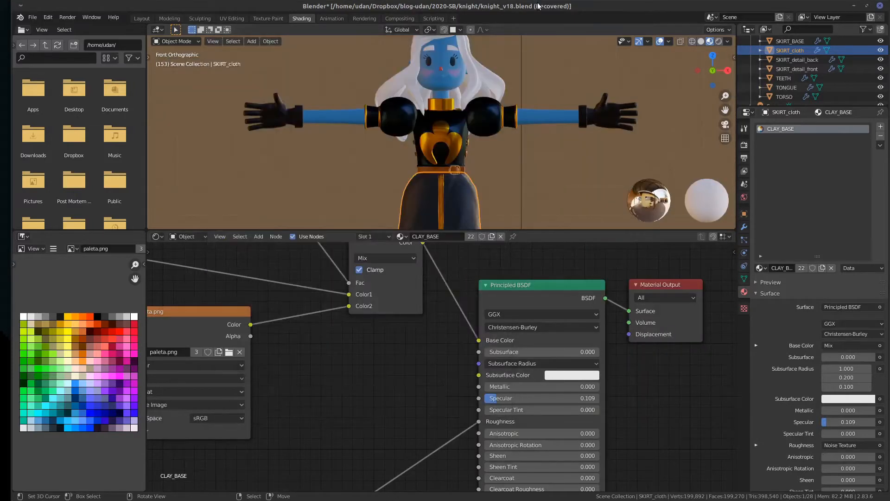
pyautogui.scroll(3, 463, 147)
pyautogui.keyDown('shift'); pyautogui.moveTo(474, 168); pyautogui.dragTo(498, 9, button='middle'); pyautogui.keyUp('shift')
pyautogui.scroll(3, 540, 183)
pyautogui.scroll(-1, 539, 183)
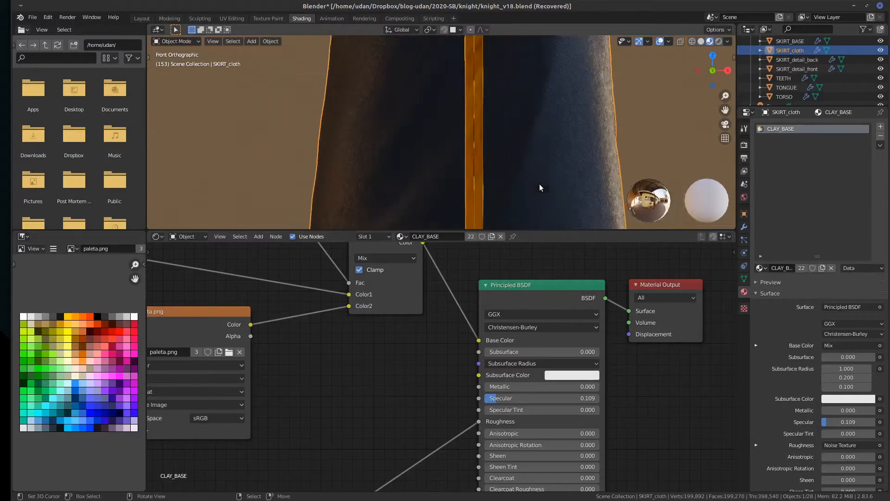
pyautogui.keyDown('shift'); pyautogui.moveTo(574, 162); pyautogui.dragTo(469, 207, button='middle'); pyautogui.keyUp('shift')
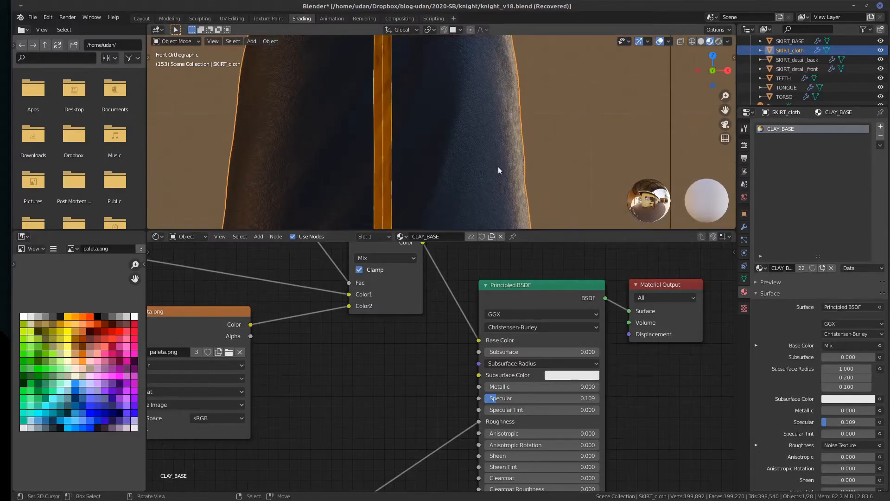
pyautogui.scroll(-1, 498, 166)
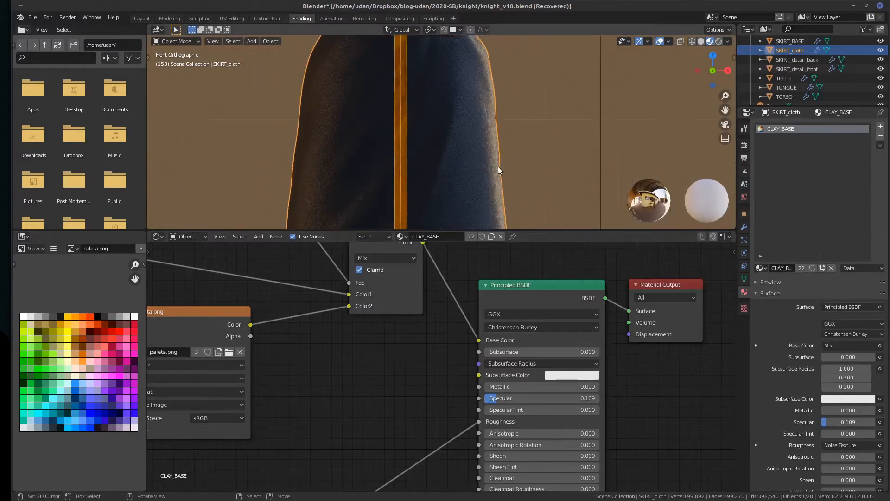
# Switch to GIMP with the fabric photo, show the rulers, and place a horizontal guide across the middle of the image
pyautogui.hotkey('alt', 'Tab')
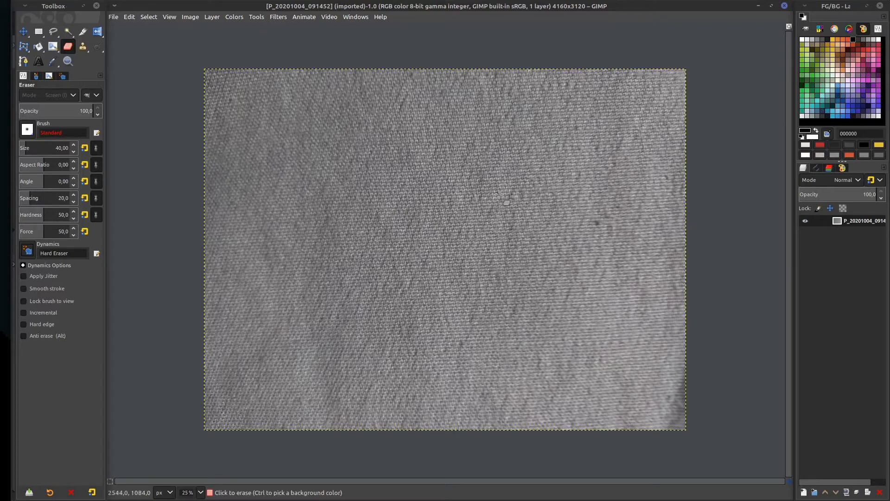
pyautogui.moveTo(523, 211); pyautogui.dragTo(525, 202, button='middle')
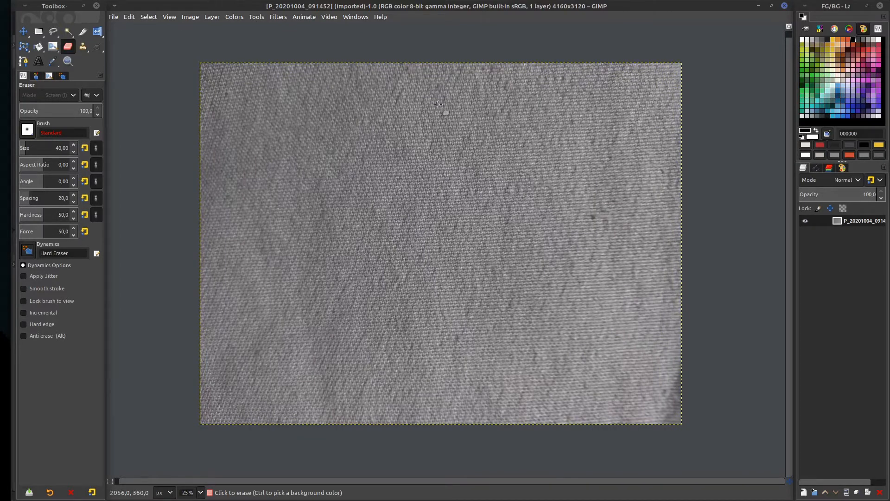
pyautogui.press('ctrl')
pyautogui.hotkey('ctrl', 'shift', 'r')
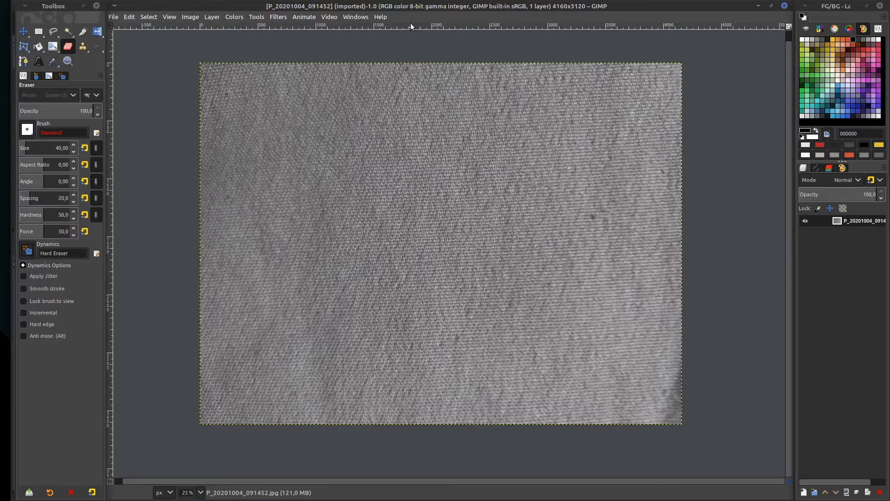
pyautogui.moveTo(409, 24)
pyautogui.mouseDown()
pyautogui.moveTo(406, 73)
pyautogui.moveTo(440, 204)
pyautogui.moveTo(420, 233)
pyautogui.mouseUp()
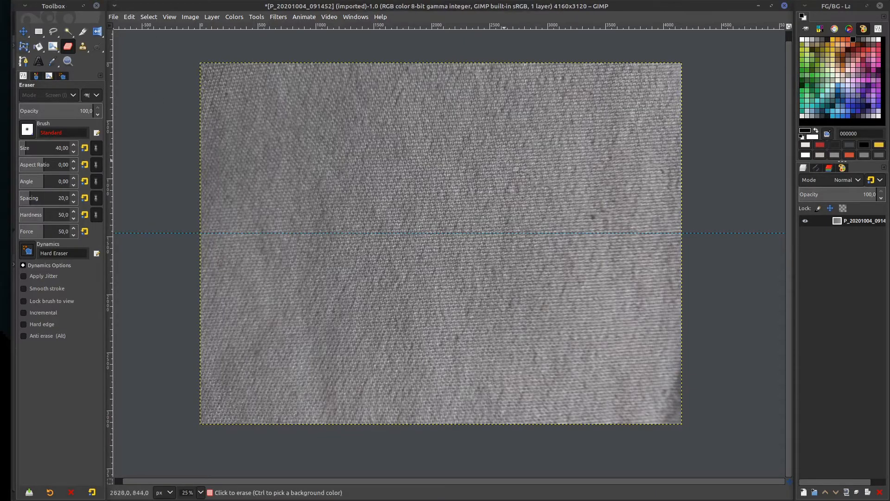
# Rotate the fabric photo slightly clockwise with Unified Transform to align its weave with the guide, and remove the guide
pyautogui.hotkey('shift', 't')
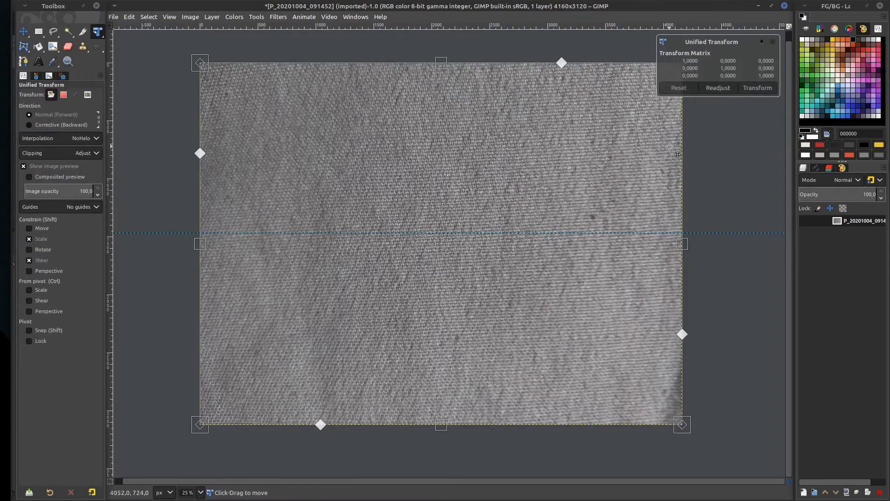
pyautogui.moveTo(669, 146); pyautogui.dragTo(708, 170)
pyautogui.hotkey('ctrl', 'z')
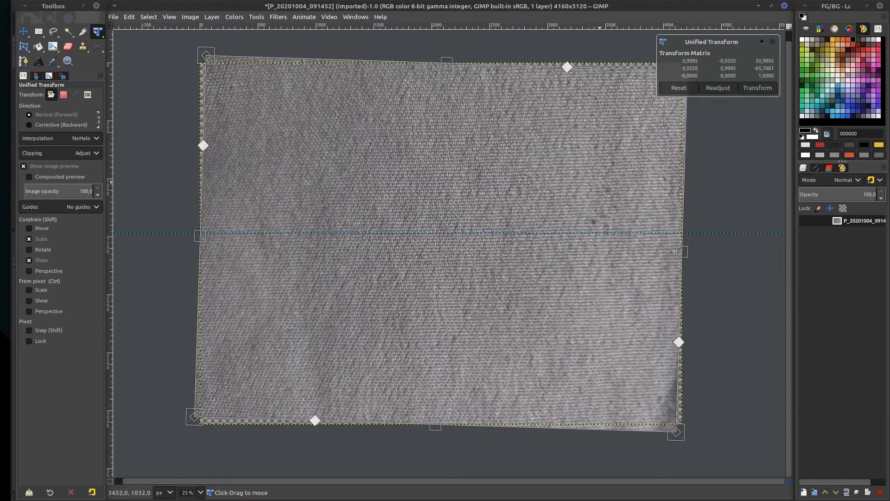
pyautogui.moveTo(599, 172); pyautogui.dragTo(599, 182, button='middle')
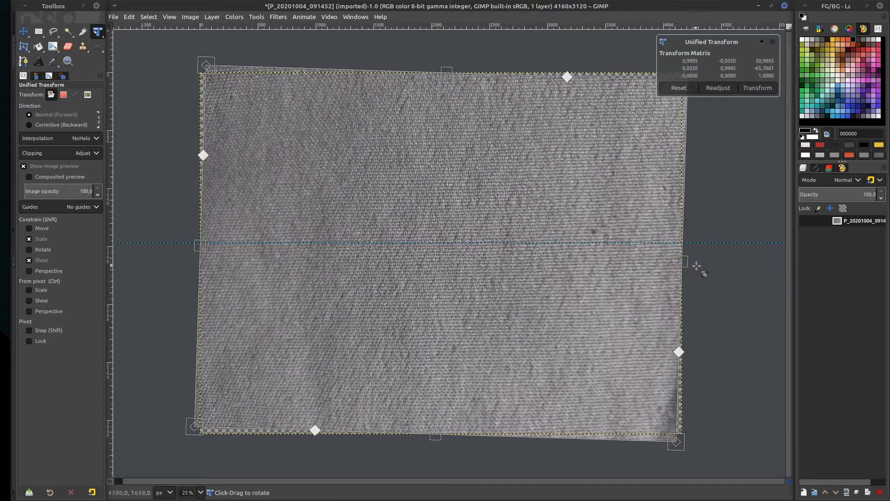
pyautogui.moveTo(699, 266); pyautogui.dragTo(703, 269)
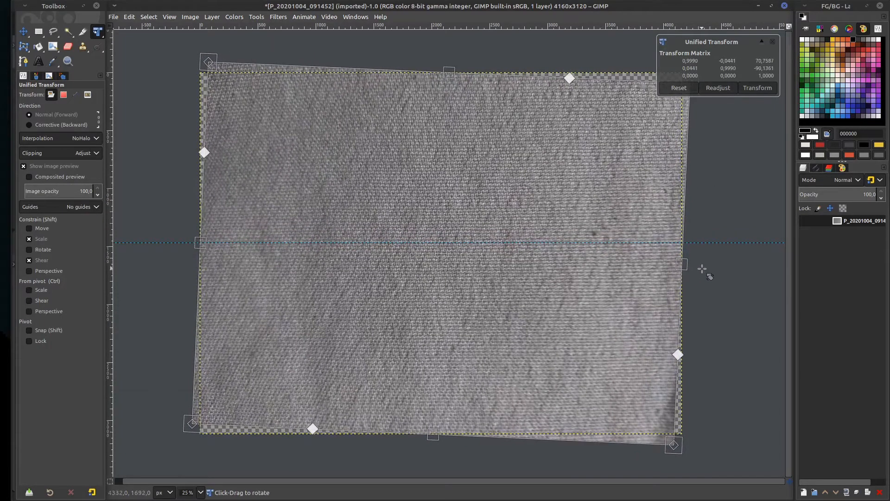
pyautogui.press('Return')
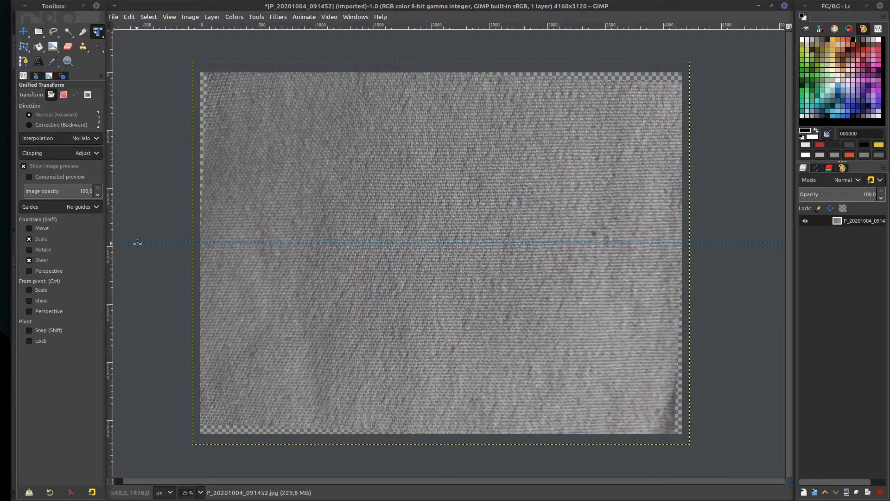
pyautogui.press('m')
pyautogui.moveTo(141, 243); pyautogui.dragTo(157, 27)
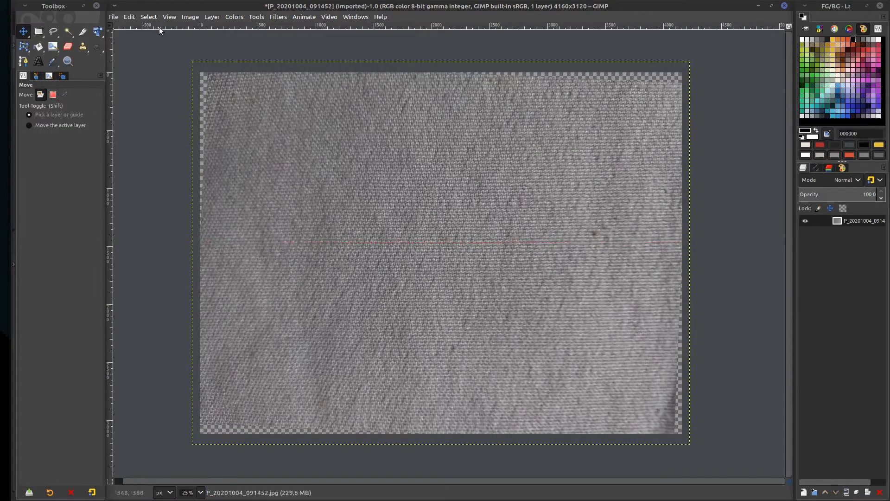
# Draw and adjust a nearly square crop area of about 2916 × 2900 px over the fabric, avoiding the transparent edges
pyautogui.hotkey('shift', 'c')
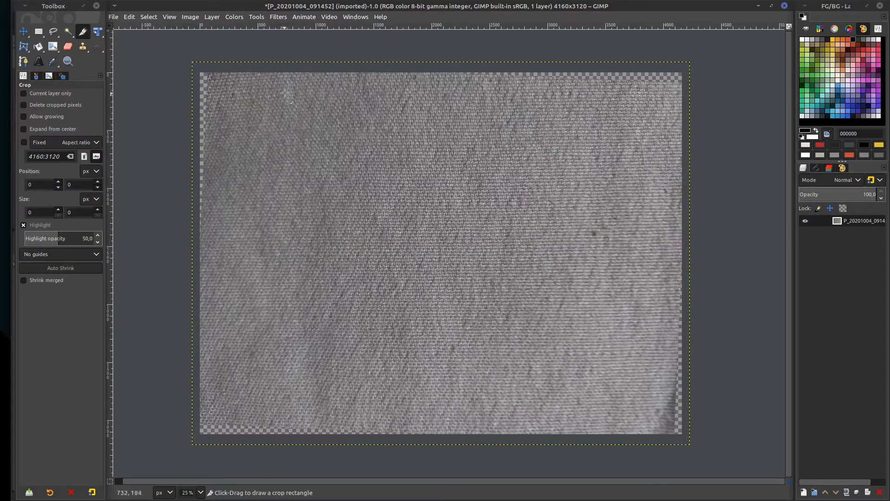
pyautogui.moveTo(286, 94); pyautogui.dragTo(592, 427)
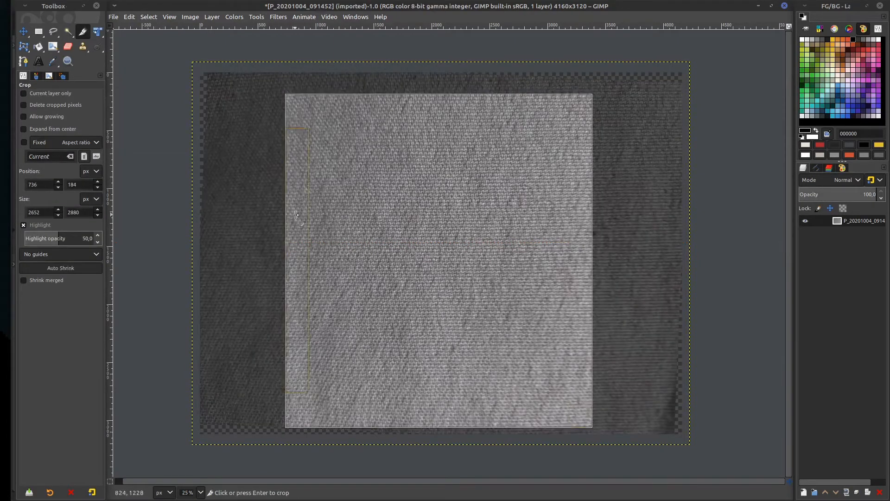
pyautogui.moveTo(286, 213); pyautogui.dragTo(265, 213)
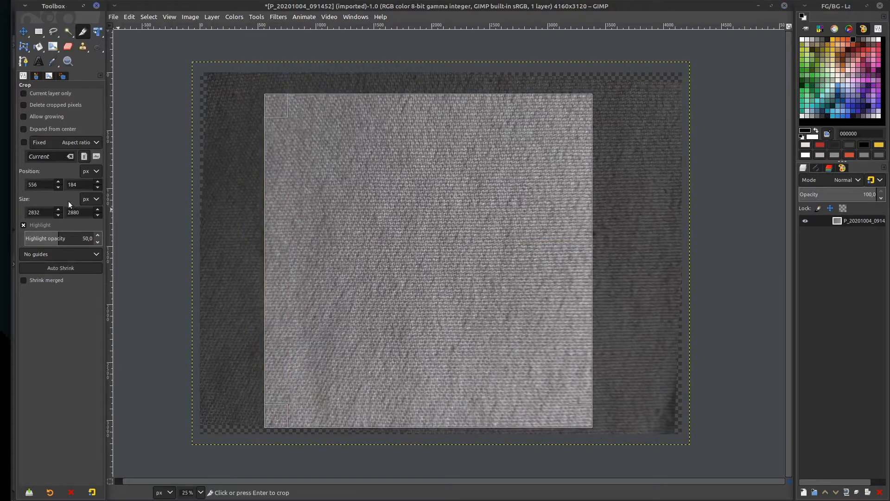
pyautogui.doubleClick(35, 212)
pyautogui.moveTo(563, 115); pyautogui.dragTo(595, 97)
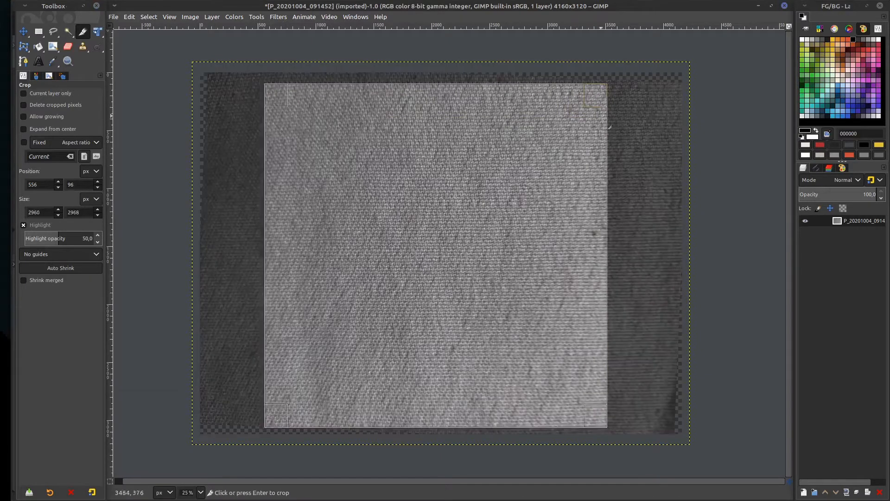
pyautogui.moveTo(587, 418); pyautogui.dragTo(582, 410)
# Set the crop area's width to 2900 px and crop the fabric image to 2900 × 2900 px
pyautogui.click(47, 213)
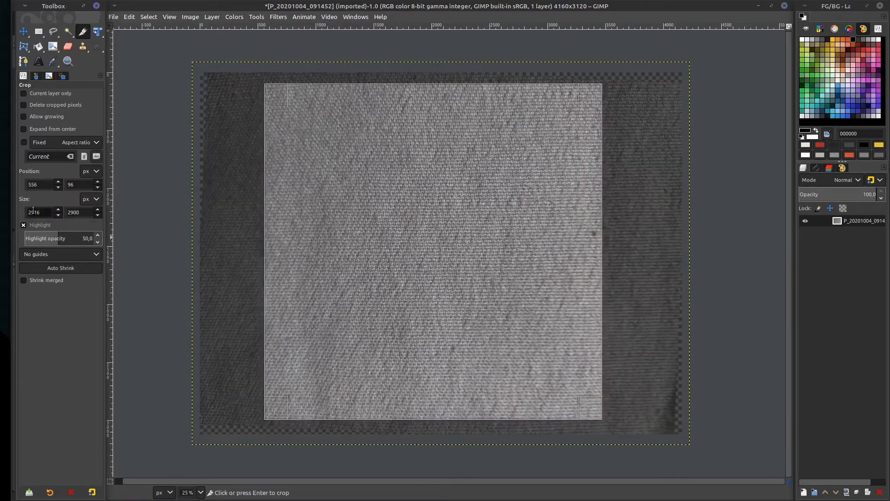
pyautogui.press('BackSpace')
pyautogui.press('BackSpace')
pyautogui.write('00')
pyautogui.press('Return')
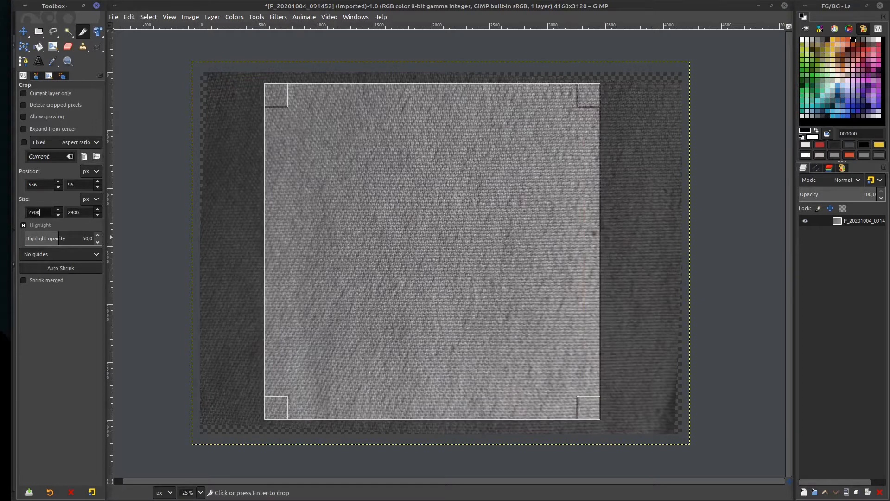
pyautogui.click(481, 228)
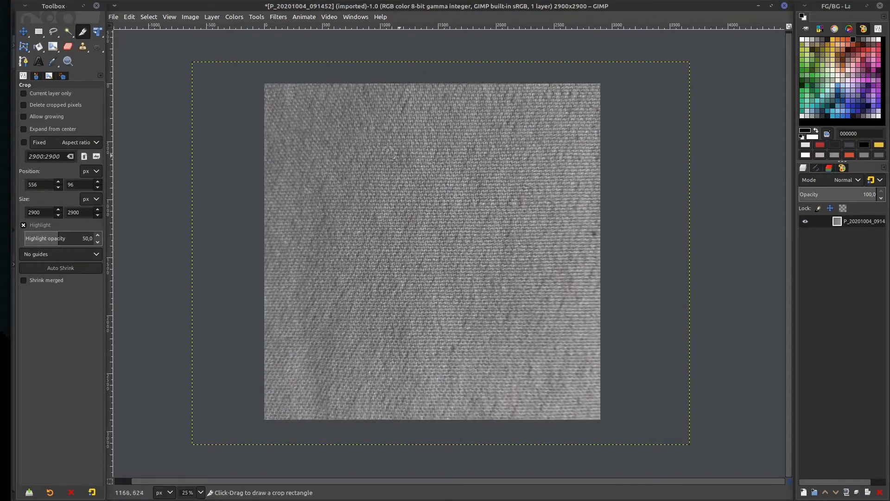
pyautogui.click(278, 17)
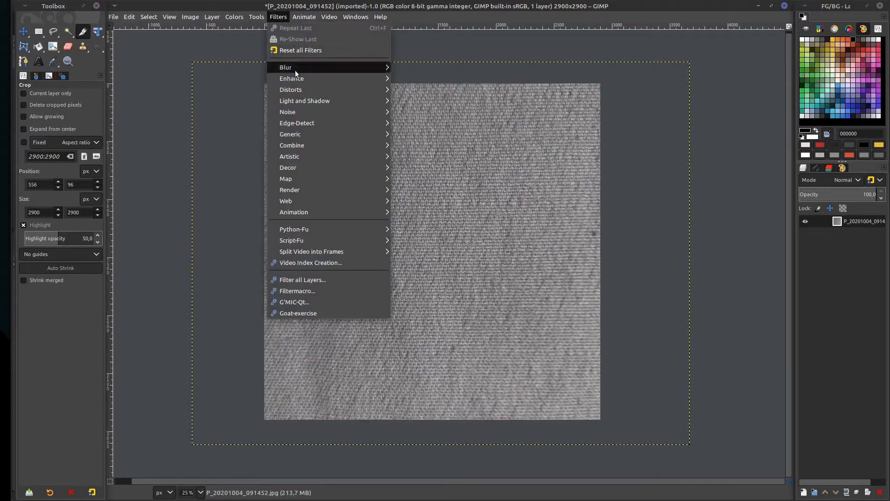
pyautogui.moveTo(303, 182)
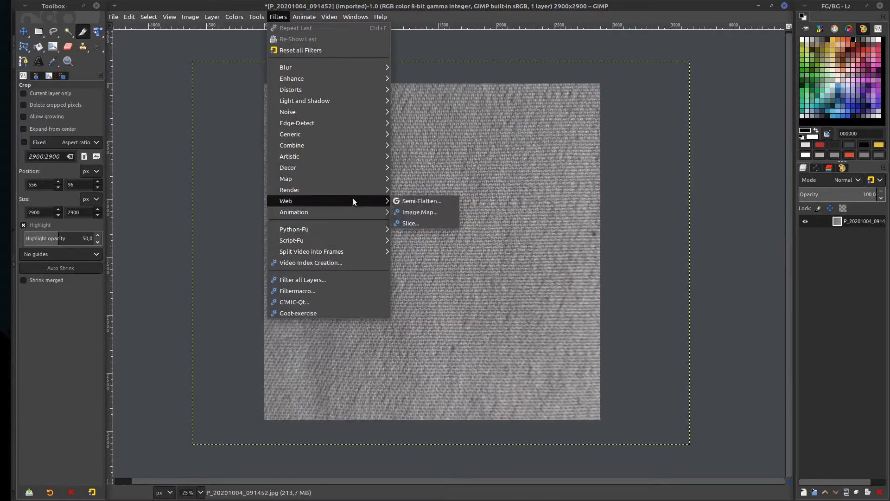
pyautogui.moveTo(359, 190)
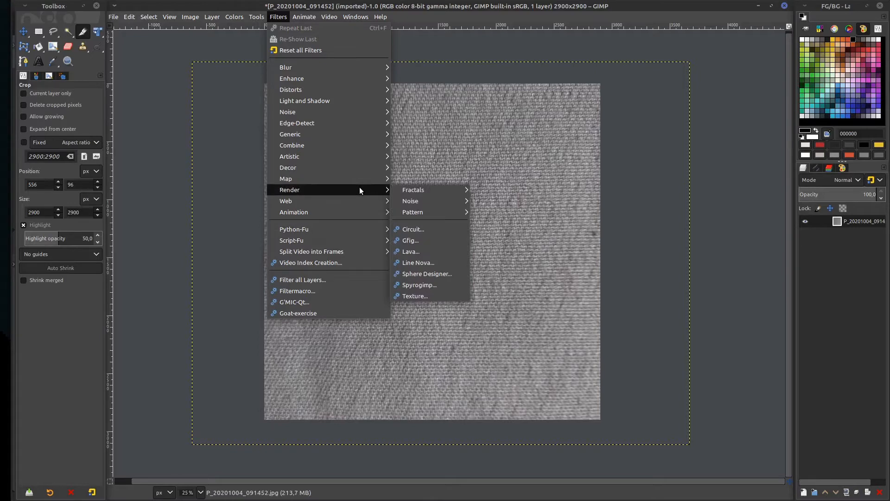
pyautogui.click(688, 221)
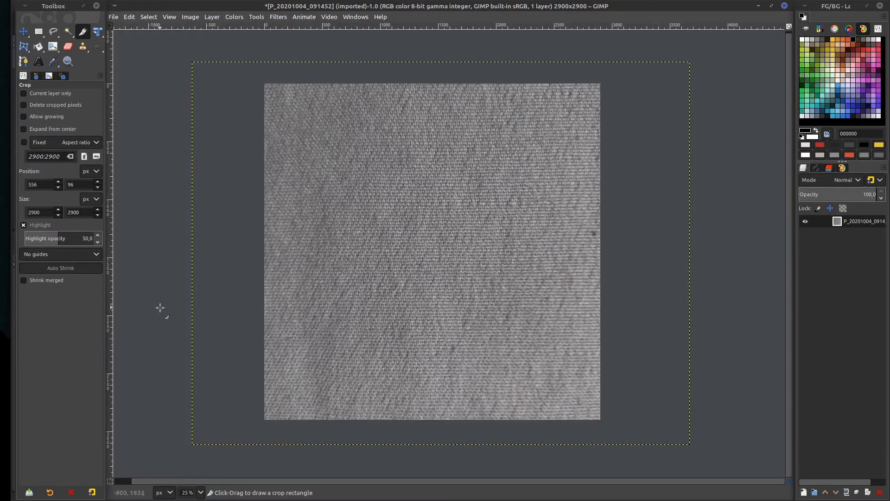
# Shift the fabric layer to check for image content beyond the cropped canvas, and undo the move
pyautogui.press('m')
pyautogui.moveTo(402, 299); pyautogui.dragTo(428, 329)
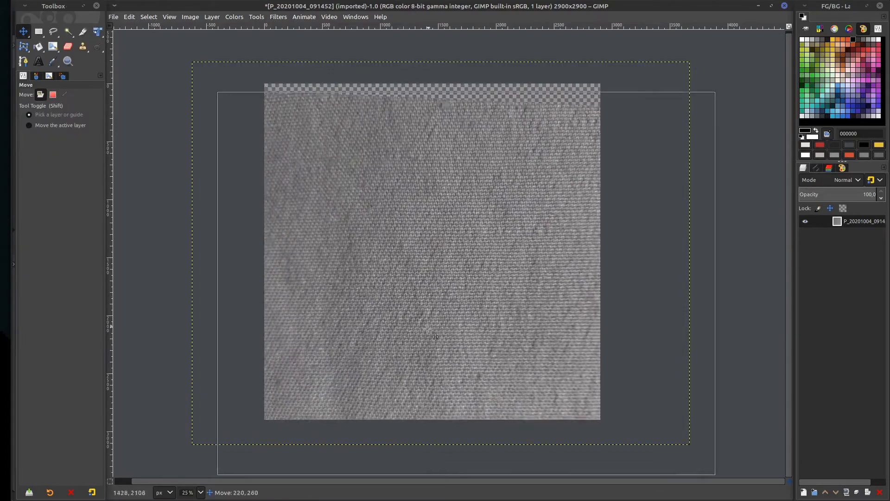
pyautogui.hotkey('ctrl', 'z')
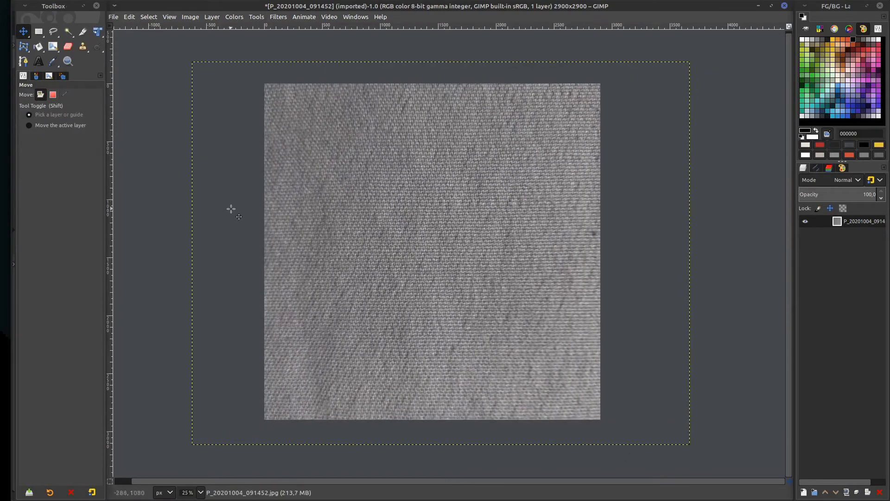
# Trim the fabric layer to the image size, discarding the content beyond the canvas
pyautogui.hotkey('shift', 'c')
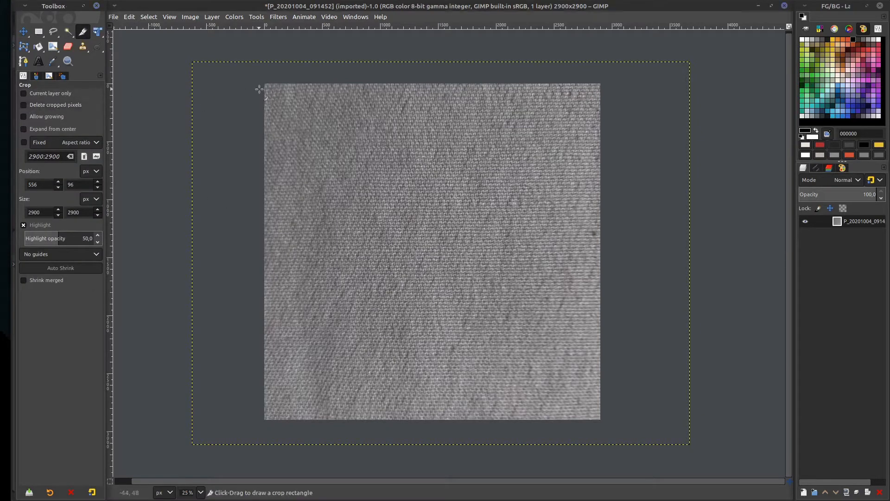
pyautogui.click(211, 17)
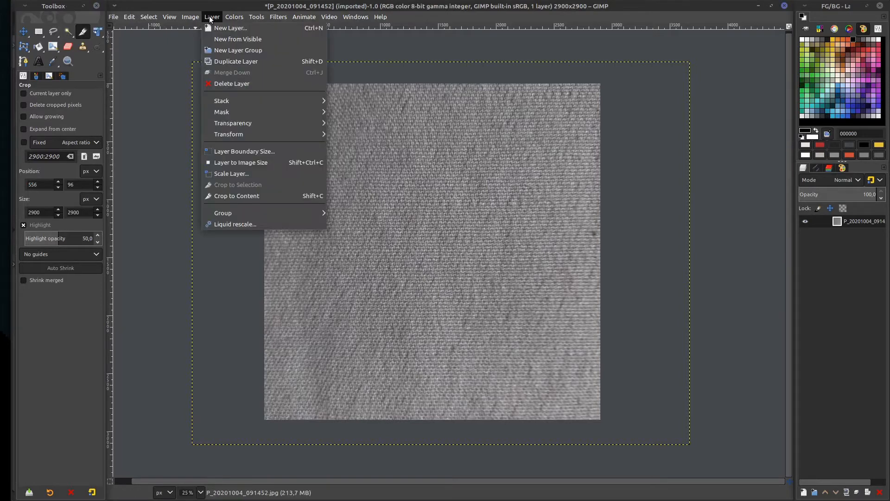
pyautogui.click(253, 162)
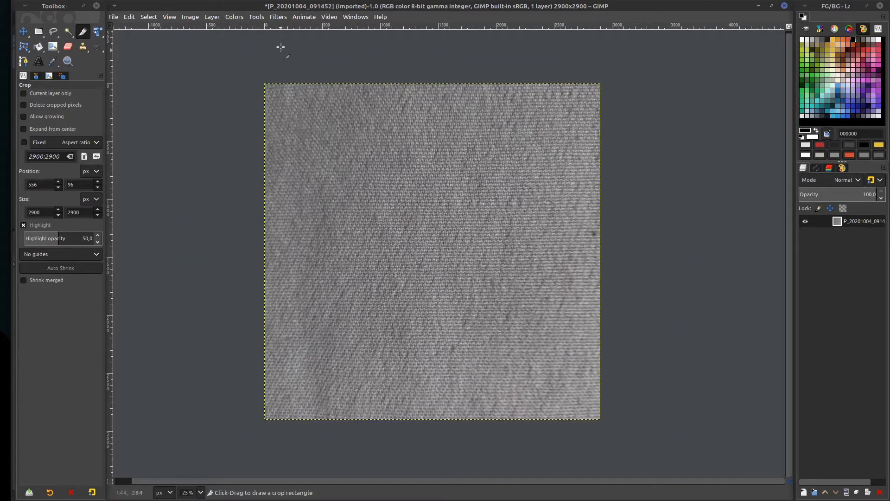
# Apply the Tile Seamless map filter to the fabric layer with Replace blending at 100% opacity
pyautogui.click(279, 18)
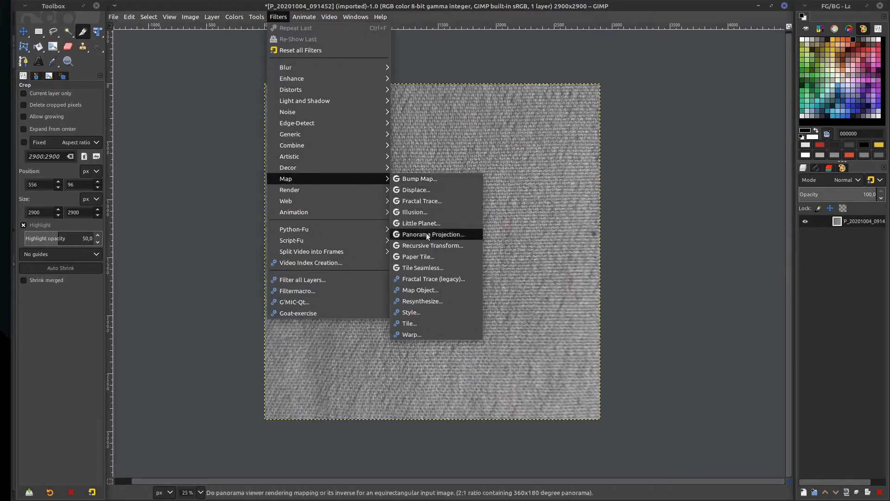
pyautogui.click(429, 268)
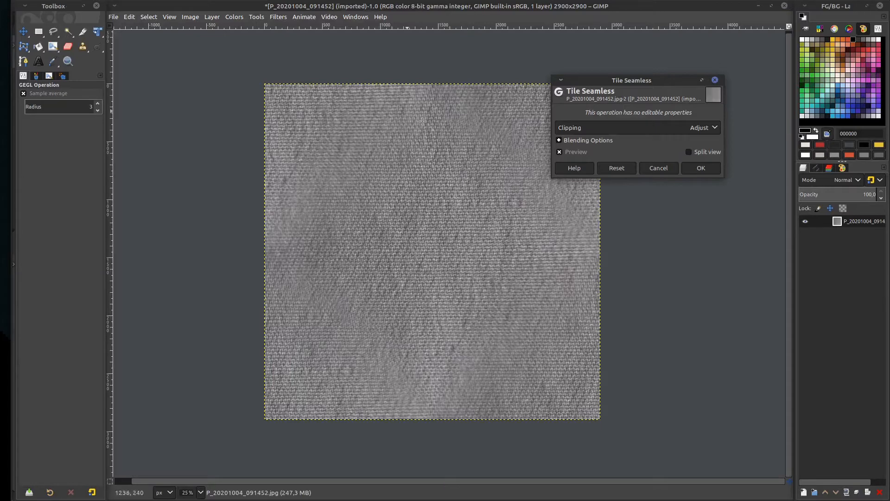
pyautogui.click(560, 140)
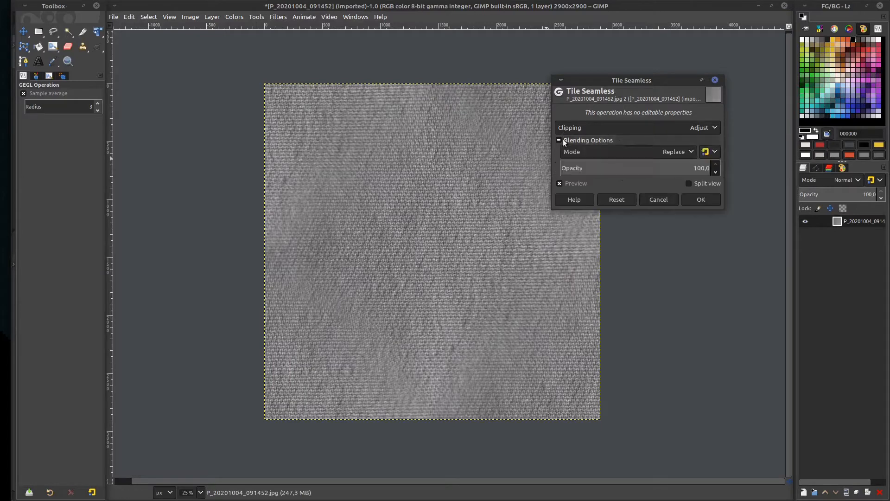
pyautogui.moveTo(701, 168); pyautogui.dragTo(834, 186)
pyautogui.click(696, 202)
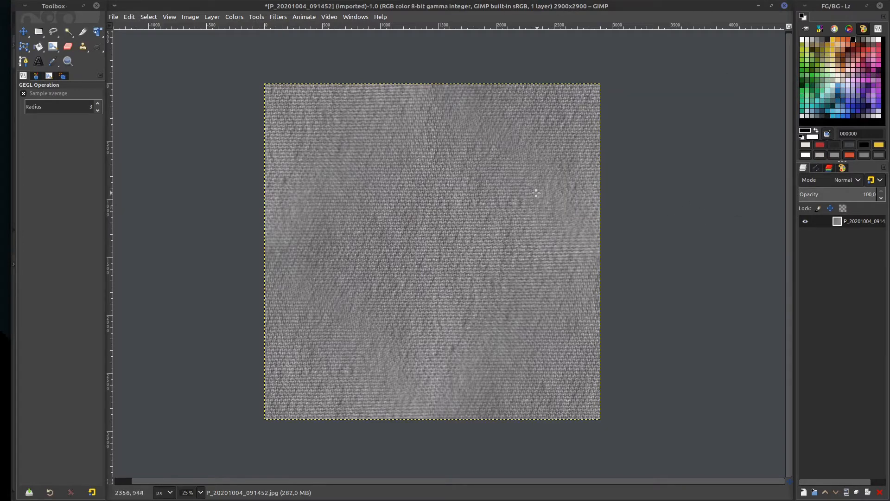
pyautogui.moveTo(420, 180)
pyautogui.mouseDown(button='middle')
pyautogui.moveTo(406, 158)
pyautogui.moveTo(421, 179)
pyautogui.mouseUp(button='middle')
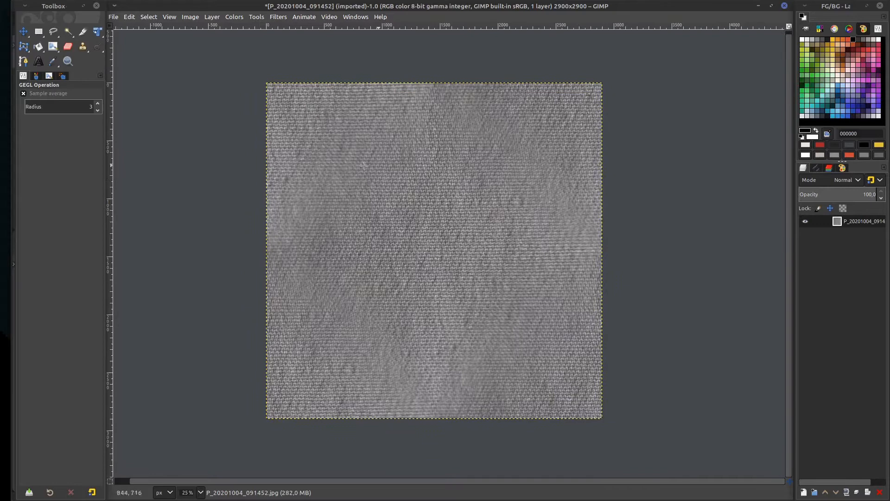
# Start exporting the fabric image and clear its base file name, keeping the .jpg extension
pyautogui.click(119, 18)
pyautogui.click(184, 166)
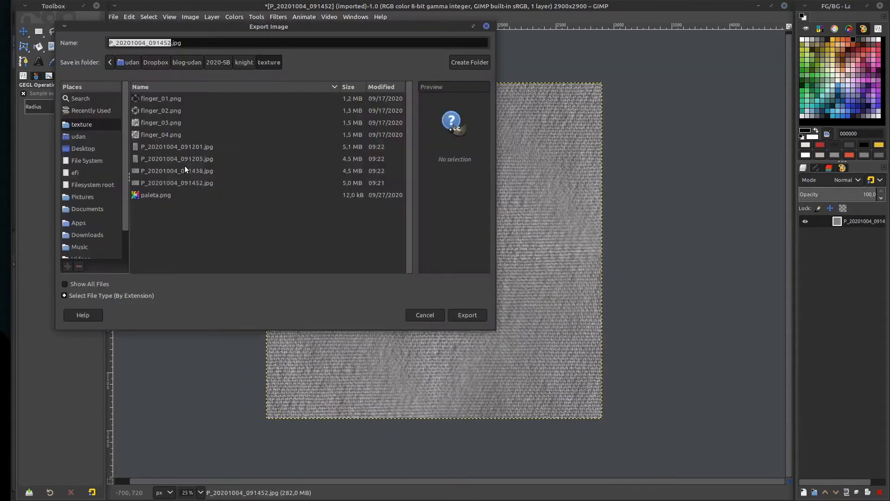
pyautogui.press('BackSpace')
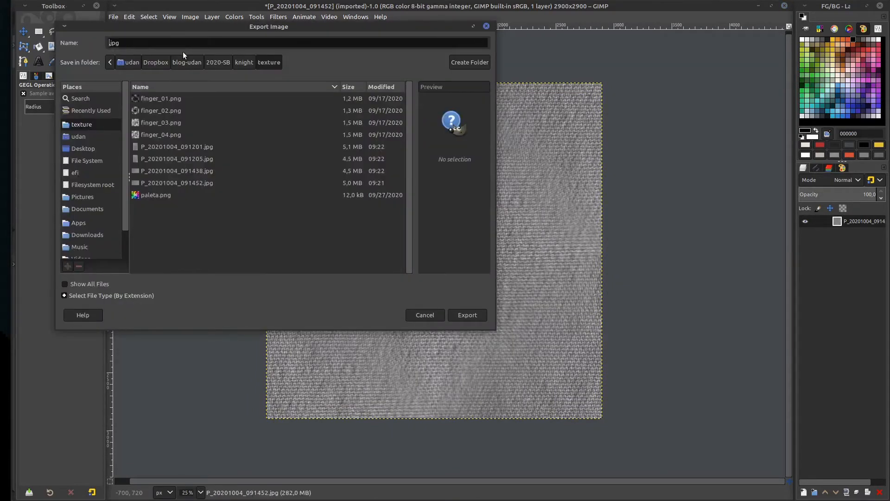
pyautogui.write('textu')
pyautogui.press('BackSpace')
pyautogui.press('BackSpace')
pyautogui.press('BackSpace')
pyautogui.press('BackSpace')
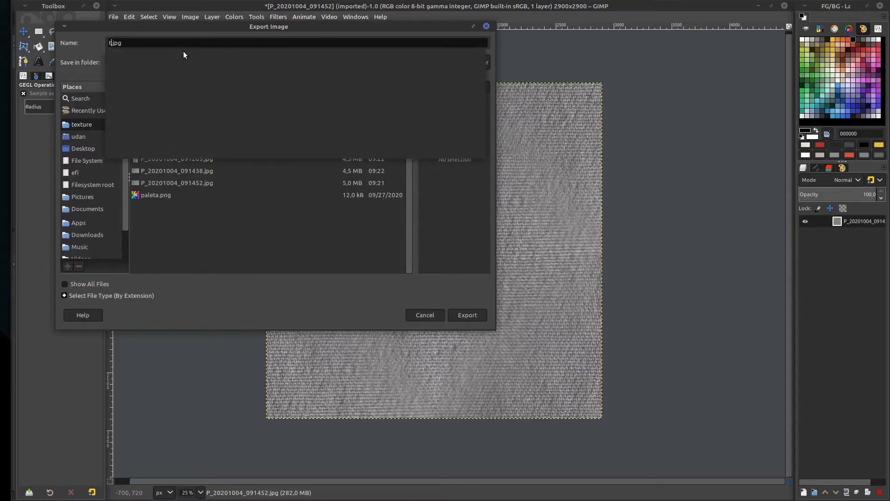
pyautogui.write('ecido')
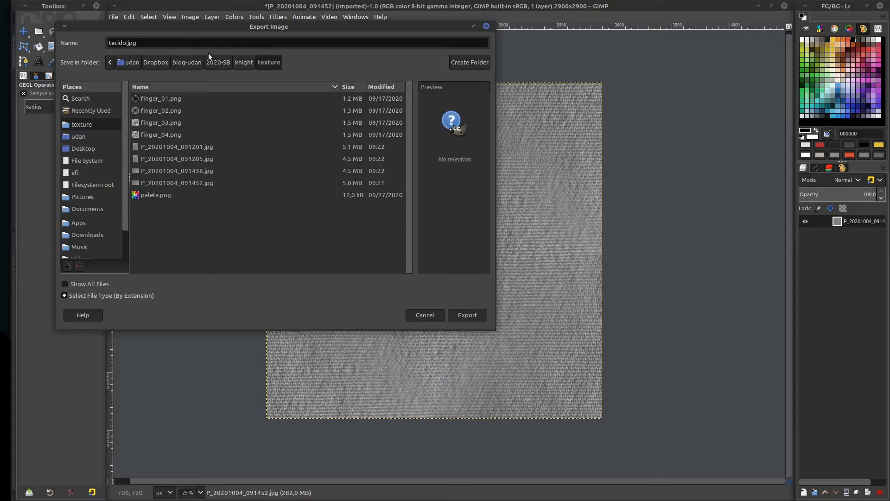
pyautogui.press('BackSpace')
pyautogui.press('BackSpace')
pyautogui.press('BackSpace')
pyautogui.press('BackSpace')
pyautogui.press('BackSpace')
pyautogui.press('BackSpace')
# Name the file cloth.jpg and export it as a JPEG into the knight project's texture folder
pyautogui.write('dloth')
pyautogui.click(461, 316)
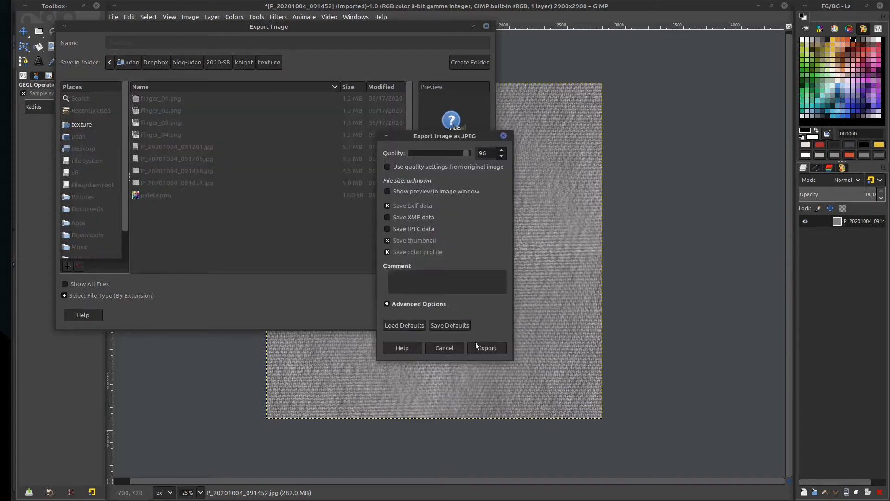
pyautogui.click(478, 347)
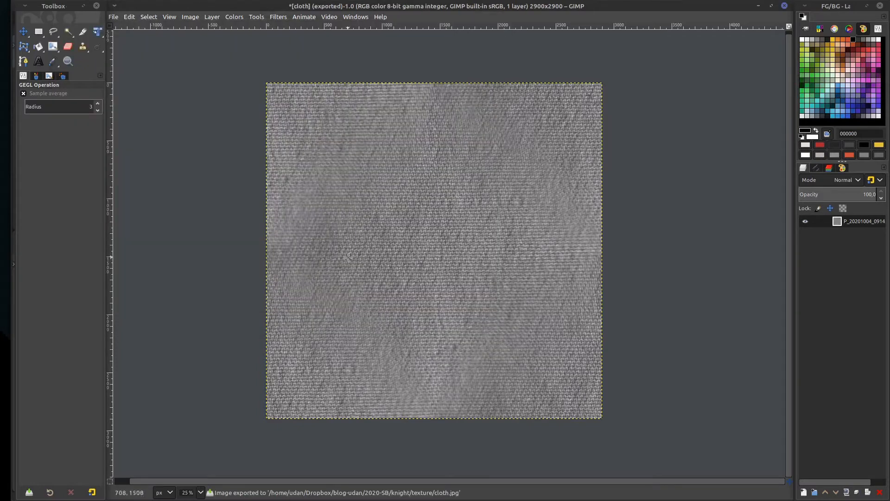
# Switch to Blender and bring the knight's skirt and waist into view
pyautogui.click(758, 6)
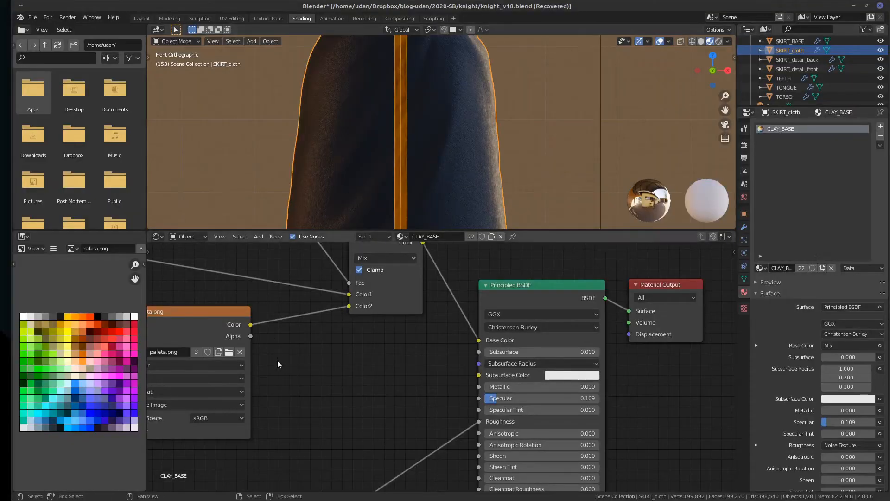
pyautogui.scroll(-2, 277, 360)
pyautogui.scroll(-5, 427, 143)
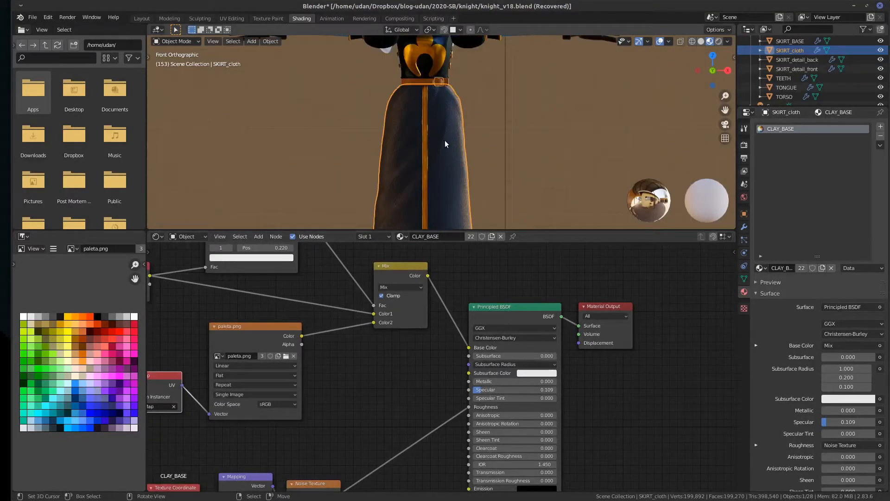
# Shift the skirt cloth aside to inspect it apart from the legs, and cancel the move
pyautogui.press('g')
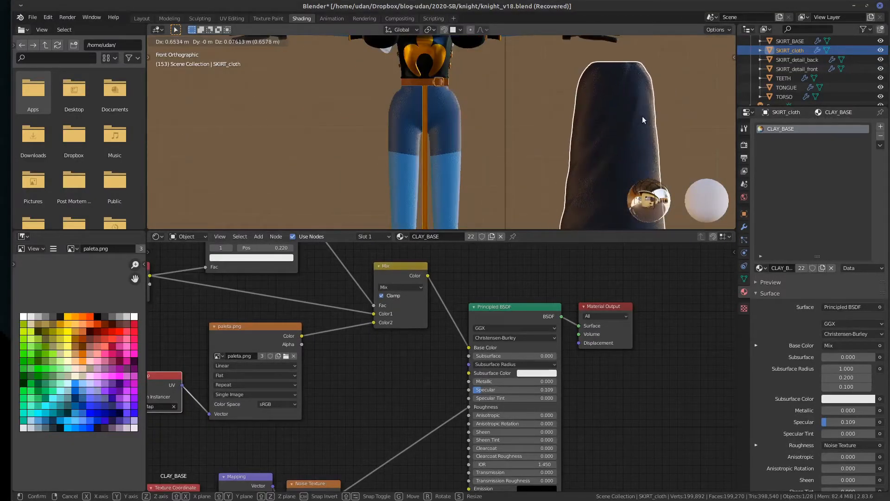
pyautogui.rightClick(641, 115)
pyautogui.moveTo(640, 118); pyautogui.dragTo(580, 139, button='middle')
pyautogui.scroll(3, 530, 153)
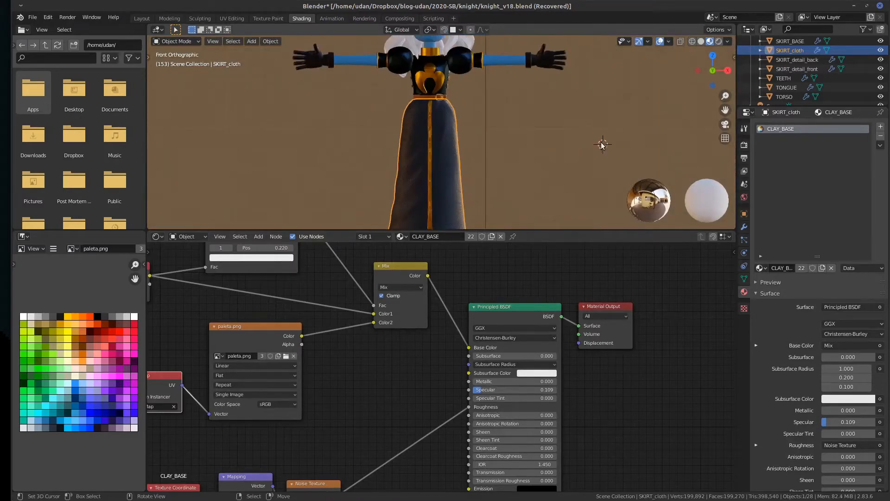
# Make a separate copy of the skirt cloth's CLAY_BASE material and rename it TECIDO
pyautogui.click(822, 268)
pyautogui.doubleClick(781, 130)
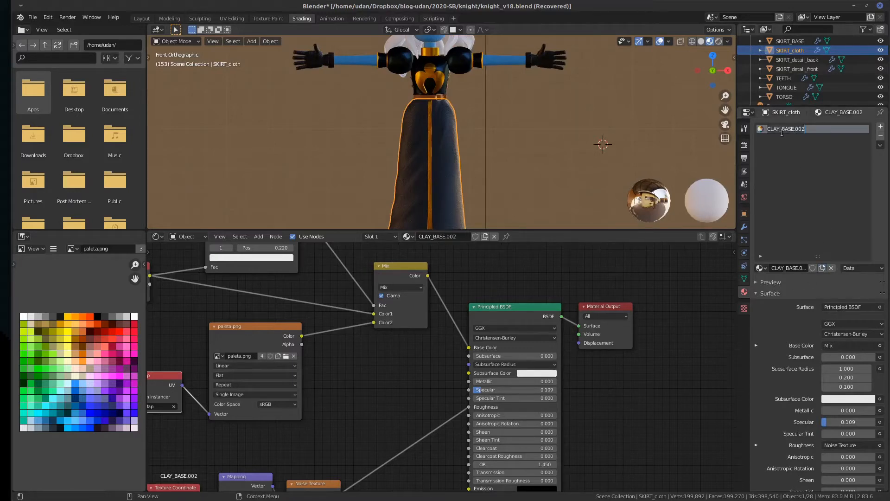
pyautogui.write('TECIDO')
pyautogui.press('Return')
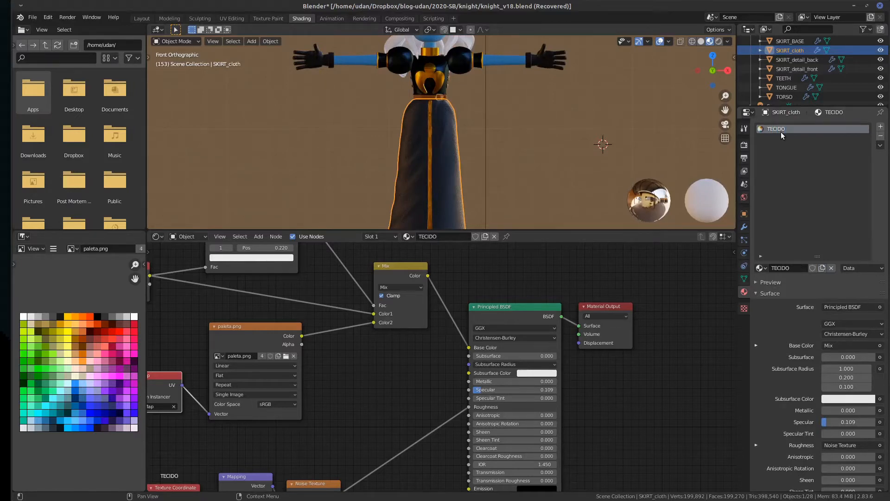
# Replace paleta.png in the TECIDO material's image texture node with cloth.jpg from the texture folder
pyautogui.press('Home')
pyautogui.scroll(3, 405, 347)
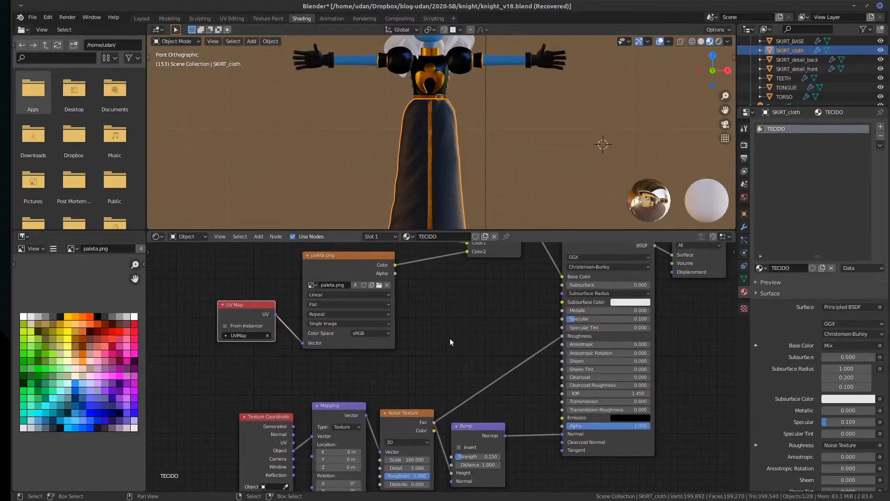
pyautogui.moveTo(450, 338); pyautogui.dragTo(459, 303, button='middle')
pyautogui.moveTo(412, 354); pyautogui.dragTo(488, 452, button='middle')
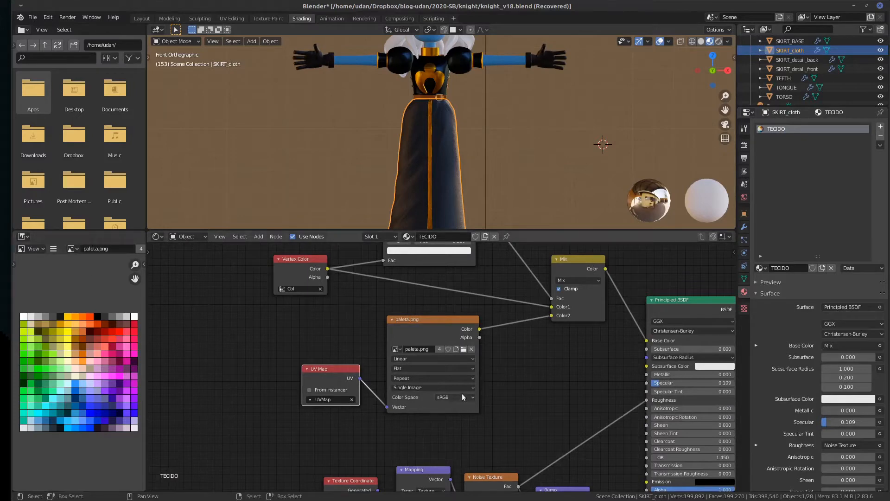
pyautogui.click(471, 350)
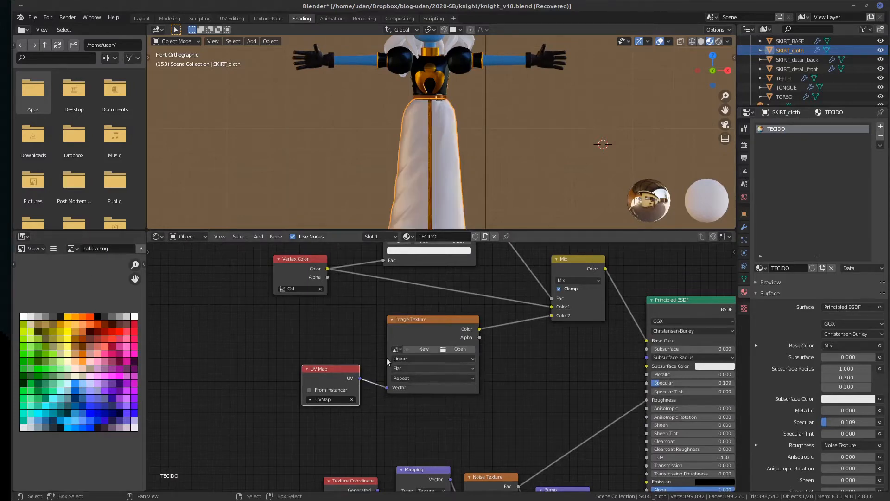
pyautogui.click(461, 349)
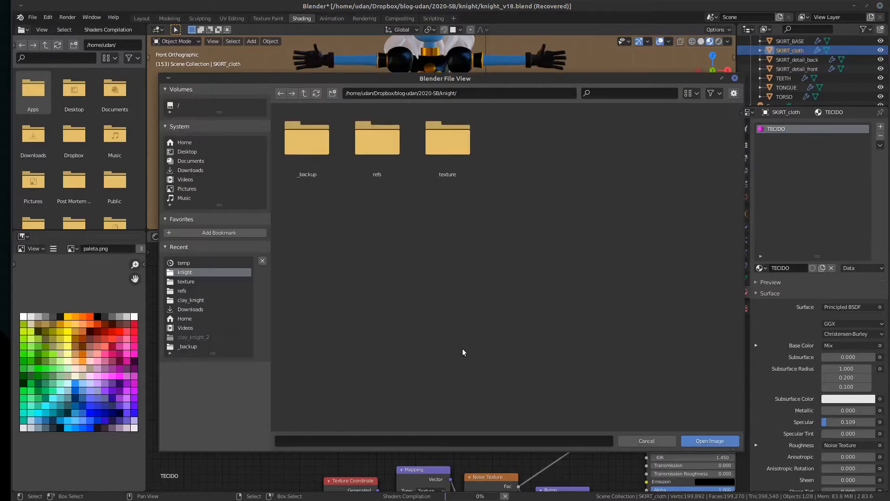
pyautogui.click(202, 281)
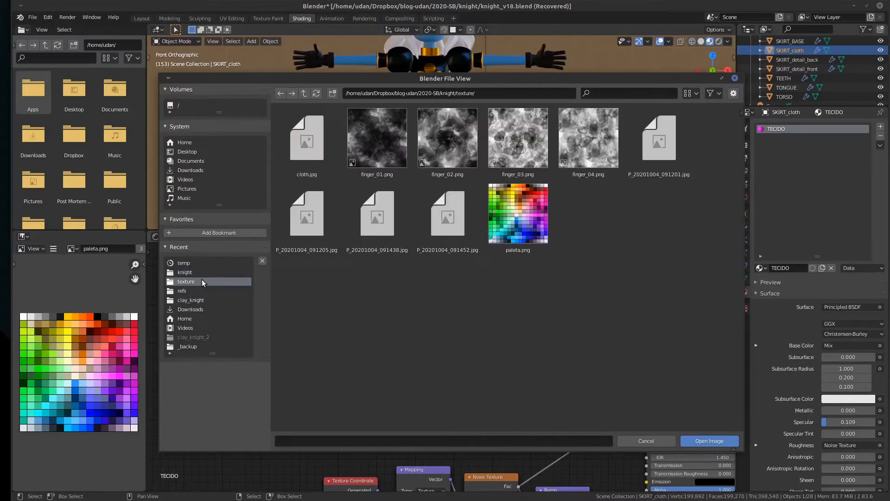
pyautogui.click(297, 130)
pyautogui.click(700, 441)
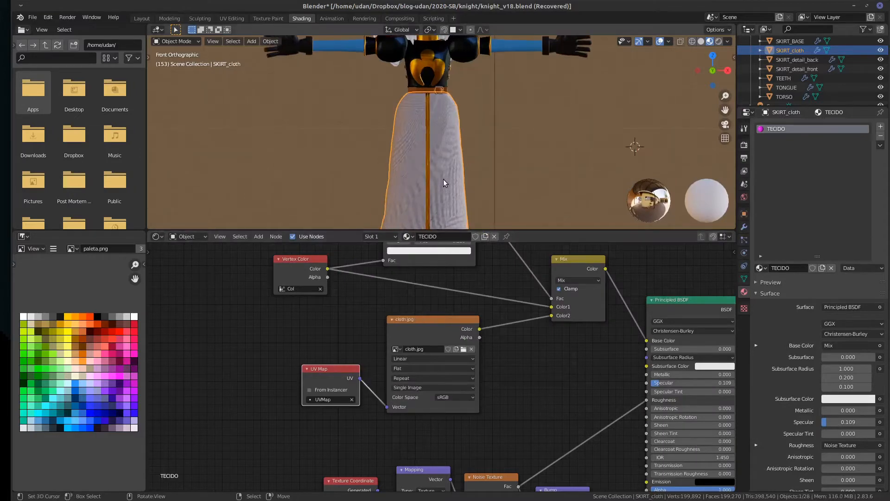
# Check the fabric texture on the skirt and delete the UV Map node feeding the cloth.jpg texture
pyautogui.scroll(6, 443, 182)
pyautogui.scroll(-3, 443, 179)
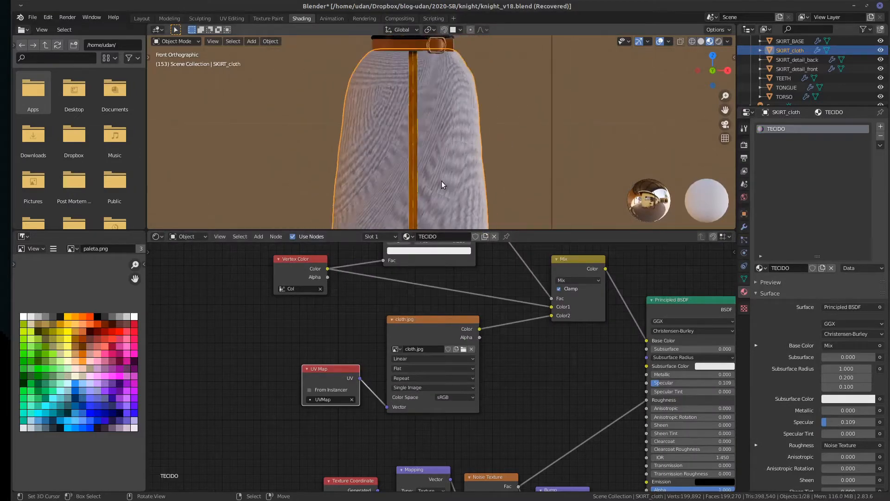
pyautogui.click(285, 349)
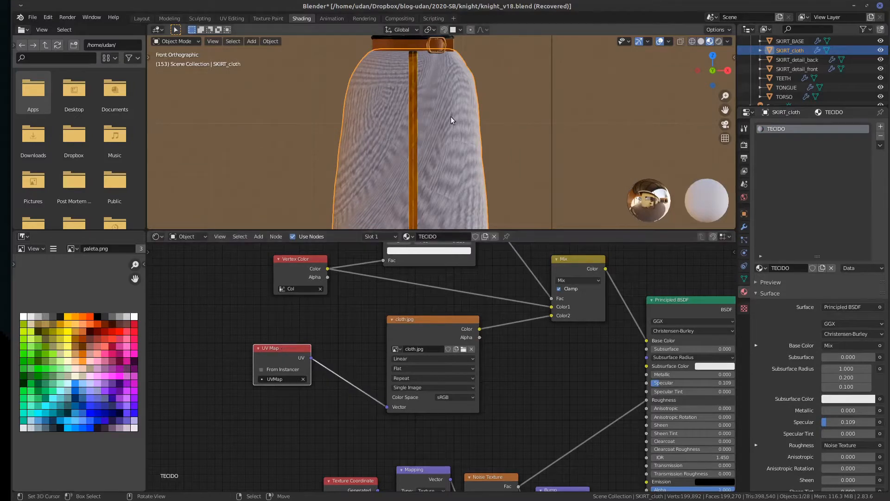
pyautogui.scroll(4, 451, 116)
pyautogui.scroll(-2, 451, 116)
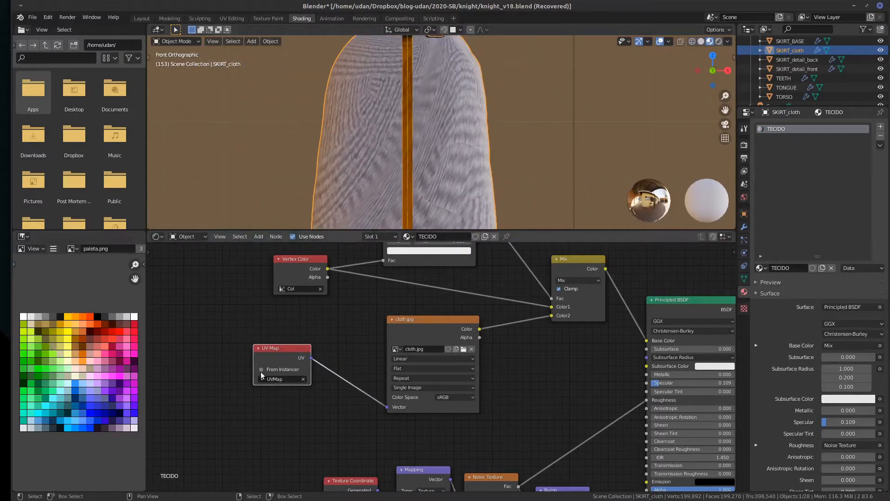
pyautogui.moveTo(277, 348); pyautogui.dragTo(269, 352)
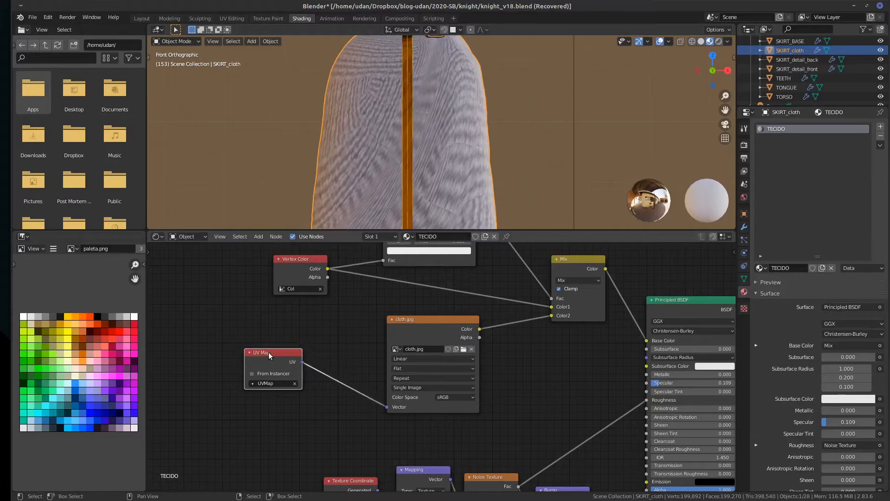
pyautogui.press('x')
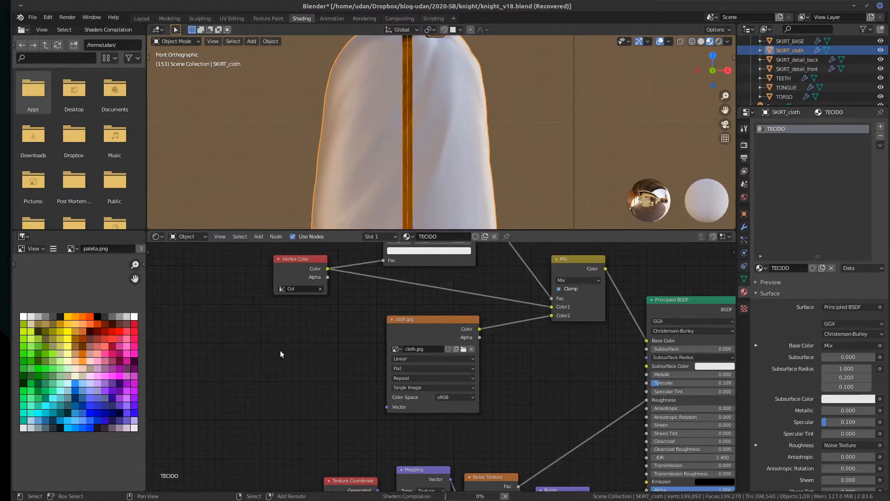
# Add a Texture Coordinate node in front of the cloth.jpg image texture
pyautogui.hotkey('shift', 'a')
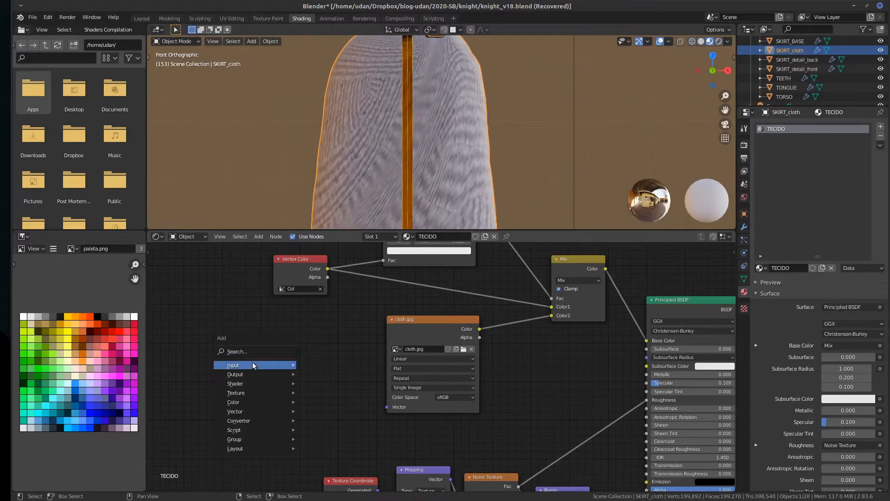
pyautogui.moveTo(253, 365)
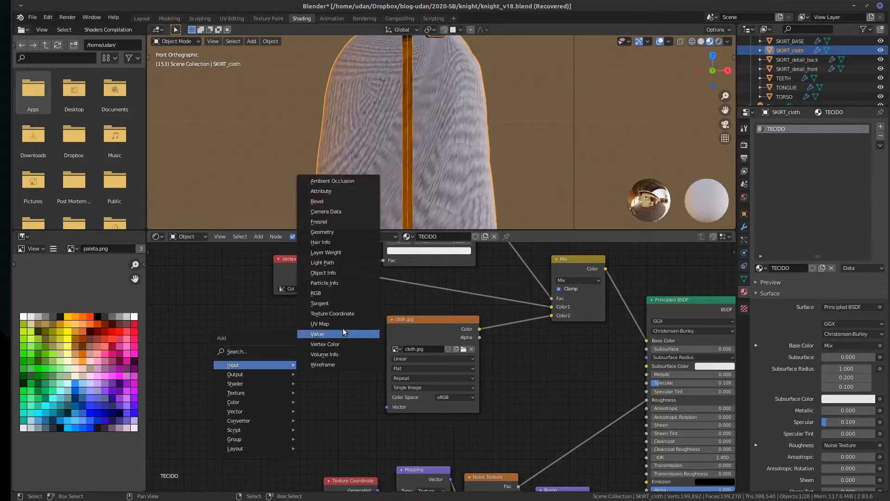
pyautogui.click(332, 314)
pyautogui.click(247, 325)
# Move the noise texture's Texture Coordinate node away from its Mapping node to just below the new one, and select the new node
pyautogui.scroll(-1, 360, 389)
pyautogui.moveTo(361, 394); pyautogui.dragTo(375, 344, button='middle')
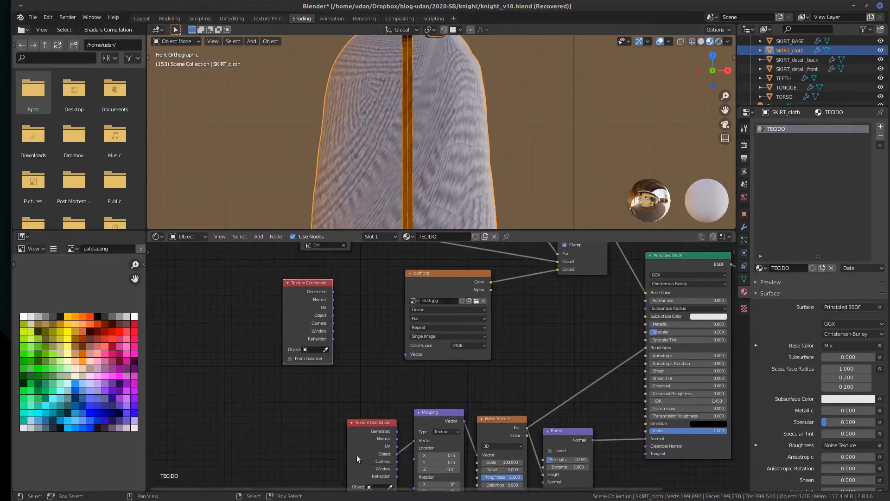
pyautogui.moveTo(357, 455); pyautogui.dragTo(301, 412)
pyautogui.click(312, 281)
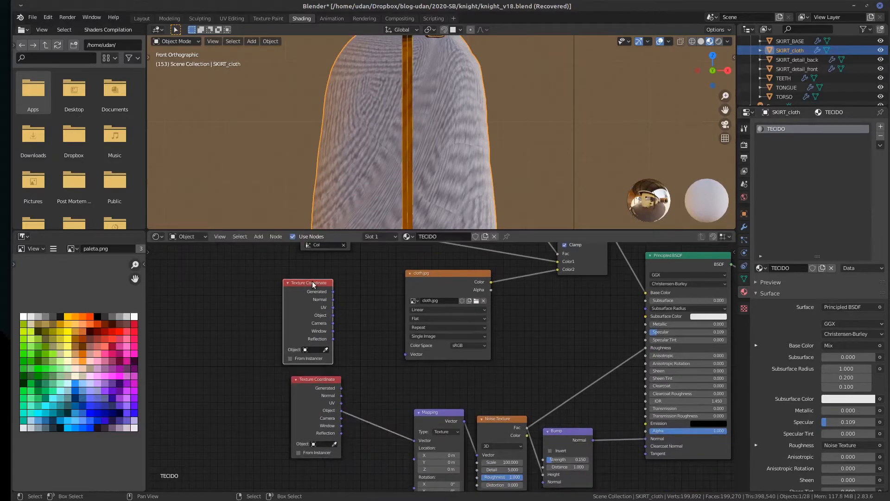
# Delete the selected Texture Coordinate node and move the noise texture's Texture Coordinate node up beside the cloth.jpg image texture
pyautogui.press('x')
pyautogui.moveTo(319, 383); pyautogui.dragTo(308, 333)
pyautogui.scroll(1, 352, 350)
pyautogui.scroll(3, 351, 350)
pyautogui.scroll(-3, 352, 350)
pyautogui.moveTo(349, 346); pyautogui.dragTo(345, 391, button='middle')
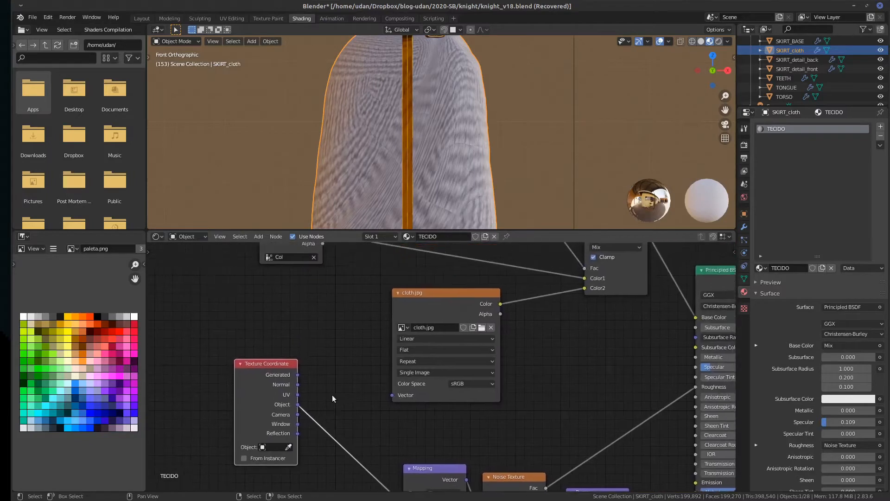
# Try the Object and then the Generated coordinates as the cloth.jpg texture's vector, disconnecting each link after checking the skirt
pyautogui.moveTo(297, 404); pyautogui.dragTo(393, 396)
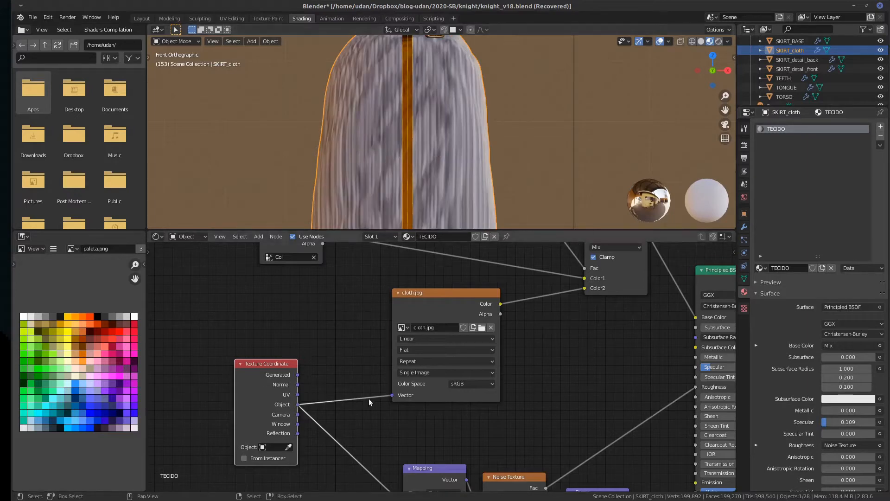
pyautogui.moveTo(391, 394)
pyautogui.mouseDown()
pyautogui.moveTo(303, 395)
pyautogui.moveTo(388, 400)
pyautogui.mouseUp()
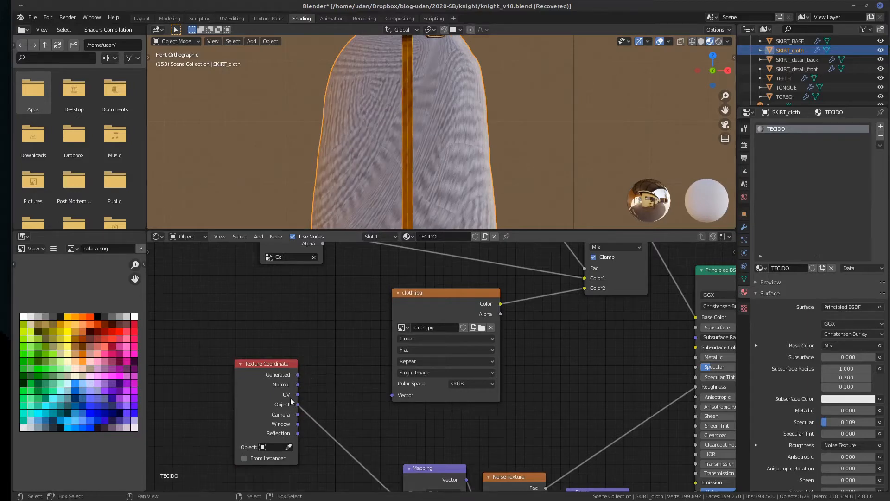
pyautogui.moveTo(298, 375); pyautogui.dragTo(394, 395)
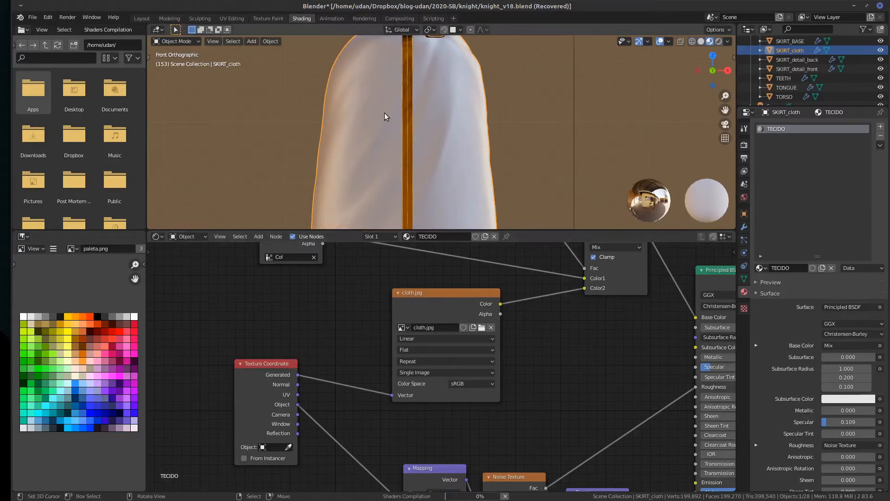
pyautogui.scroll(3, 385, 112)
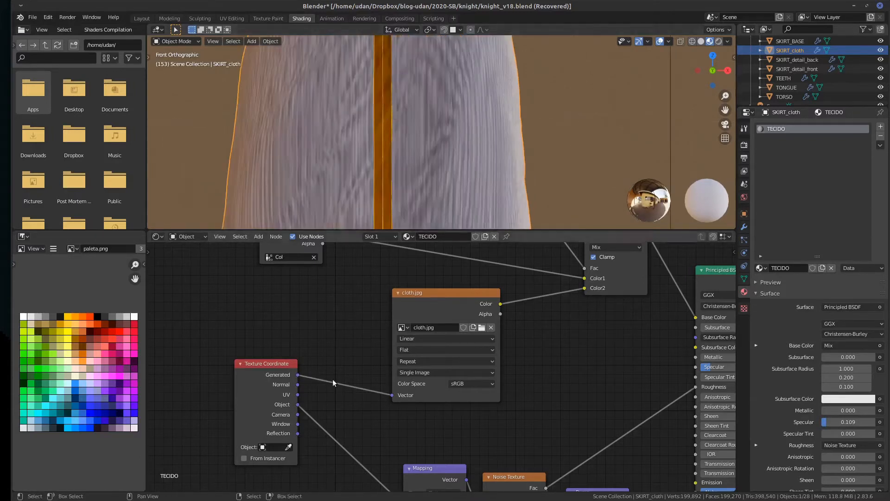
pyautogui.moveTo(391, 393); pyautogui.dragTo(341, 378)
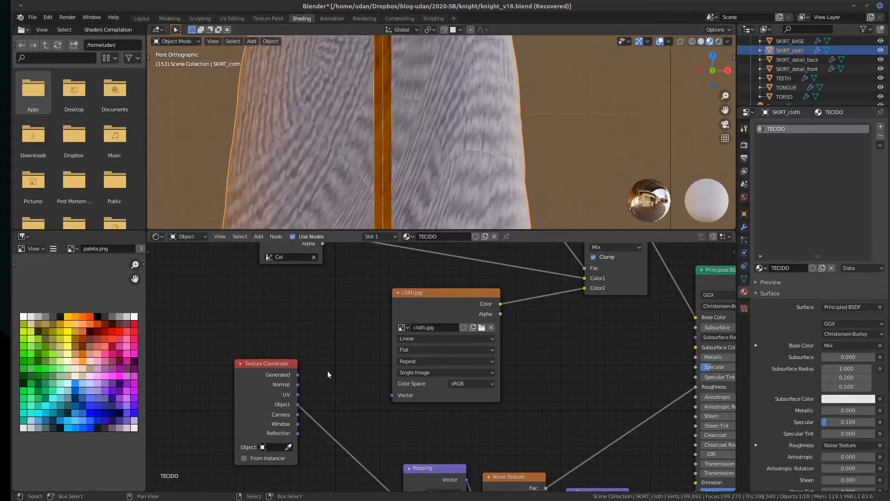
pyautogui.scroll(-2, 379, 179)
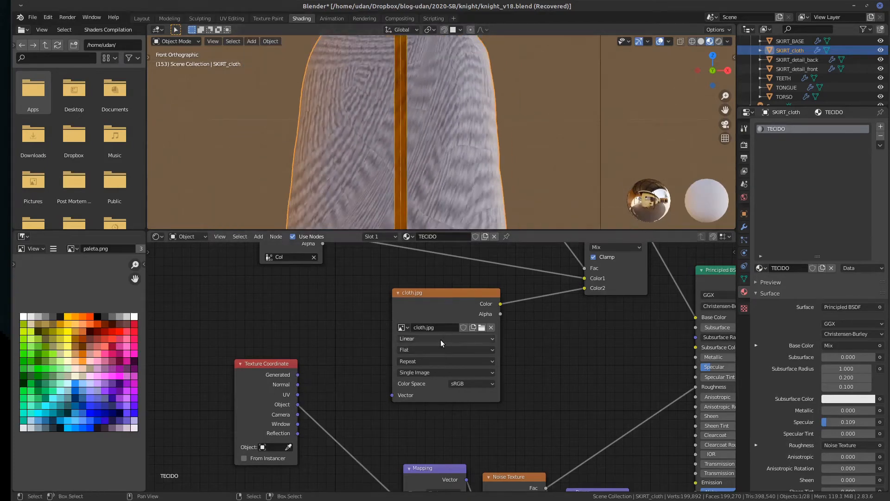
# Set the cloth.jpg texture's projection to Tube and connect the Generated coordinates to its Vector input
pyautogui.click(423, 352)
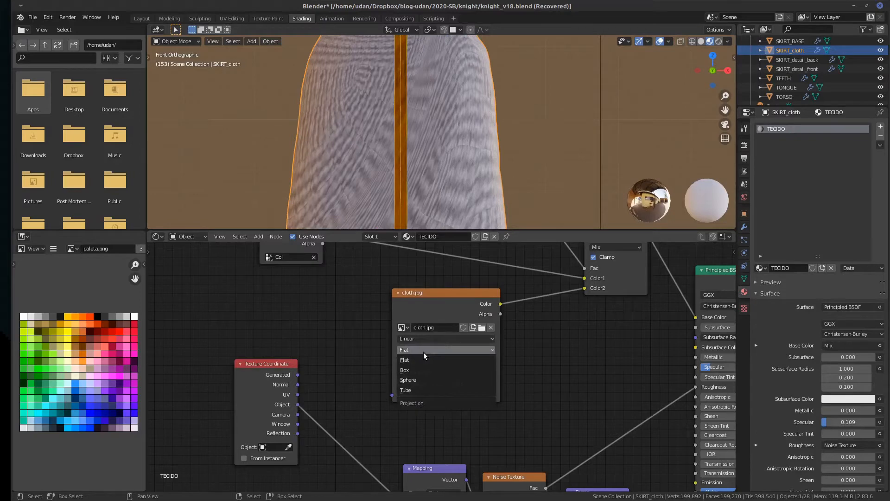
pyautogui.click(413, 391)
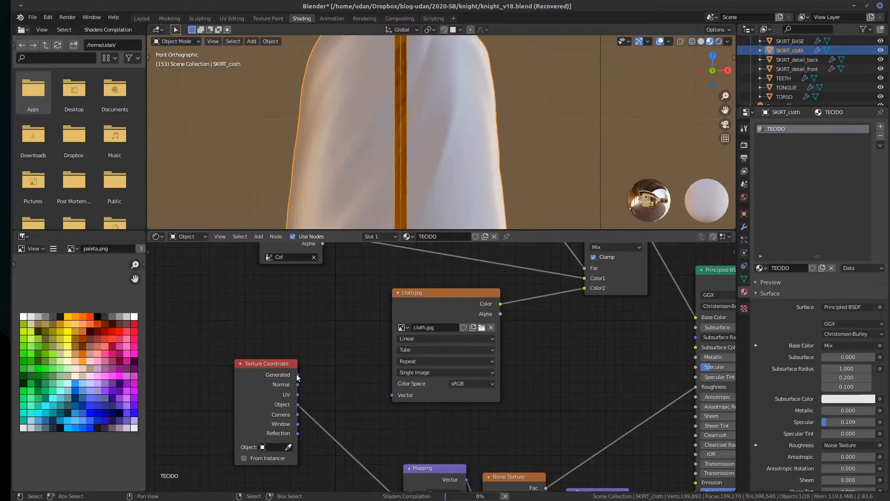
pyautogui.moveTo(298, 375); pyautogui.dragTo(394, 399)
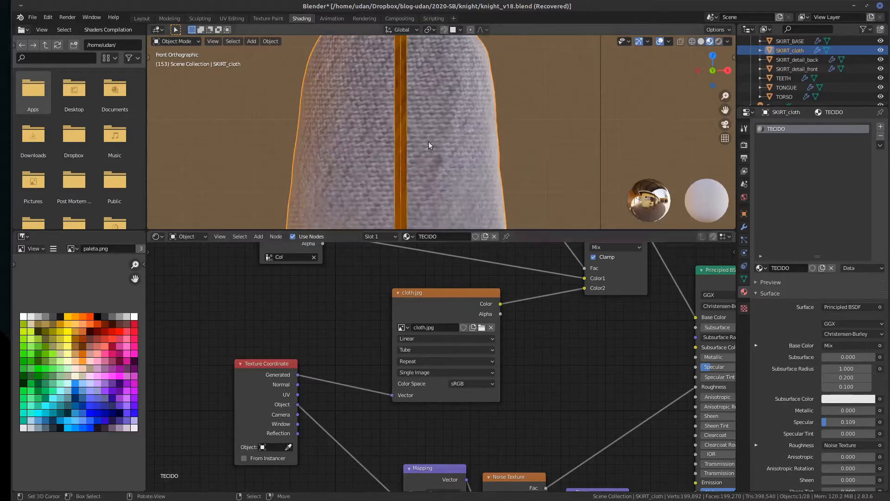
# Examine the tube-projected fabric on the skirt up close, from another angle and with the whole character in front view
pyautogui.scroll(-3, 446, 121)
pyautogui.moveTo(447, 122); pyautogui.dragTo(555, 138, button='middle')
pyautogui.scroll(3, 511, 139)
pyautogui.press('KP_1')
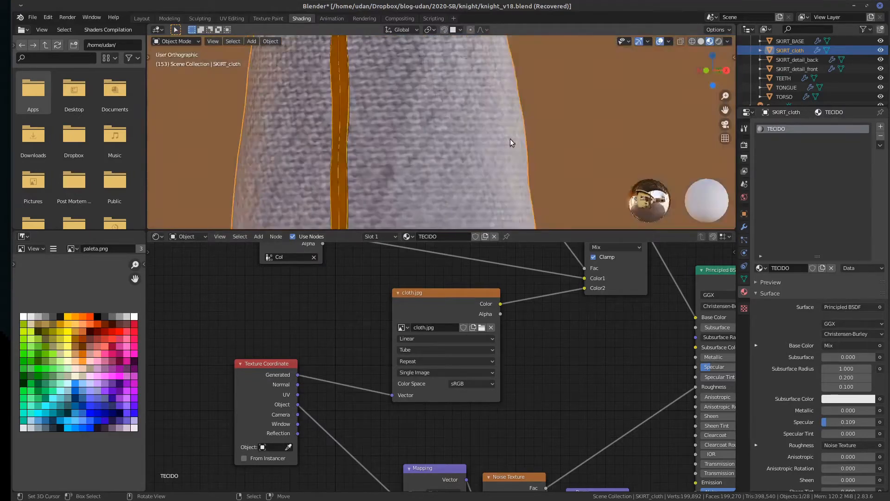
pyautogui.scroll(-1, 510, 139)
pyautogui.scroll(-6, 510, 139)
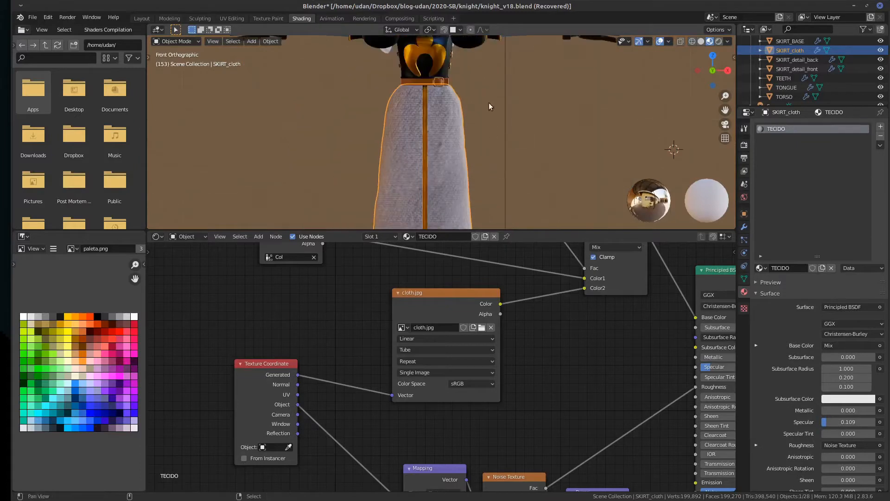
pyautogui.scroll(-1, 486, 102)
pyautogui.scroll(-3, 486, 93)
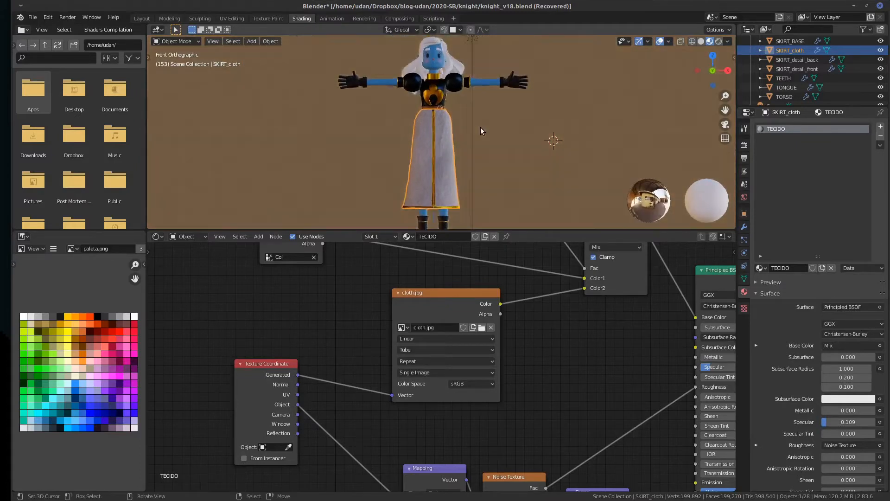
pyautogui.scroll(6, 480, 127)
pyautogui.scroll(4, 468, 143)
pyautogui.scroll(-1, 468, 142)
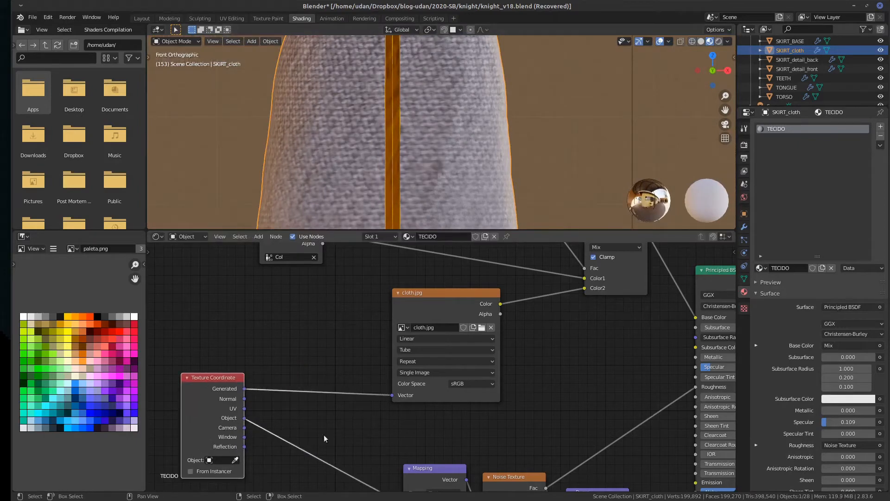
# Duplicate the noise texture's Mapping node and insert the copy on the link between Texture Coordinate and cloth.jpg
pyautogui.scroll(-1, 415, 446)
pyautogui.moveTo(416, 446); pyautogui.dragTo(424, 336, button='middle')
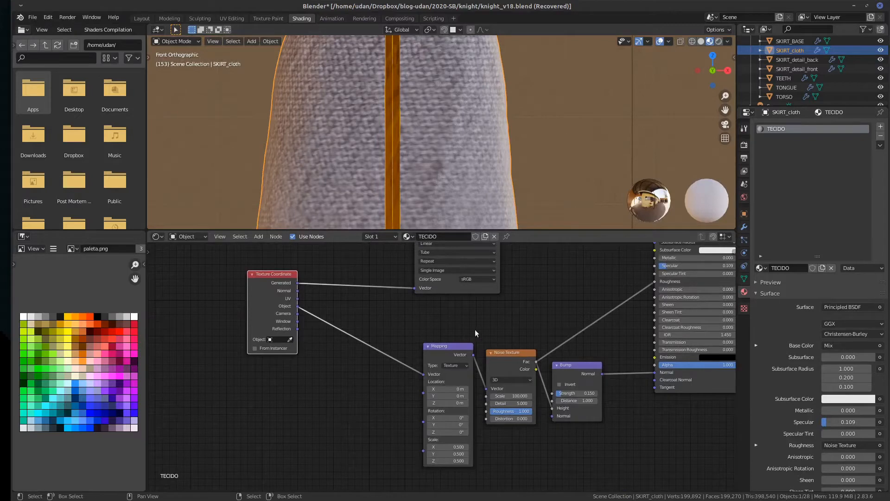
pyautogui.moveTo(507, 371); pyautogui.dragTo(522, 414, button='middle')
pyautogui.moveTo(472, 353); pyautogui.dragTo(493, 322, button='middle')
pyautogui.click(513, 349)
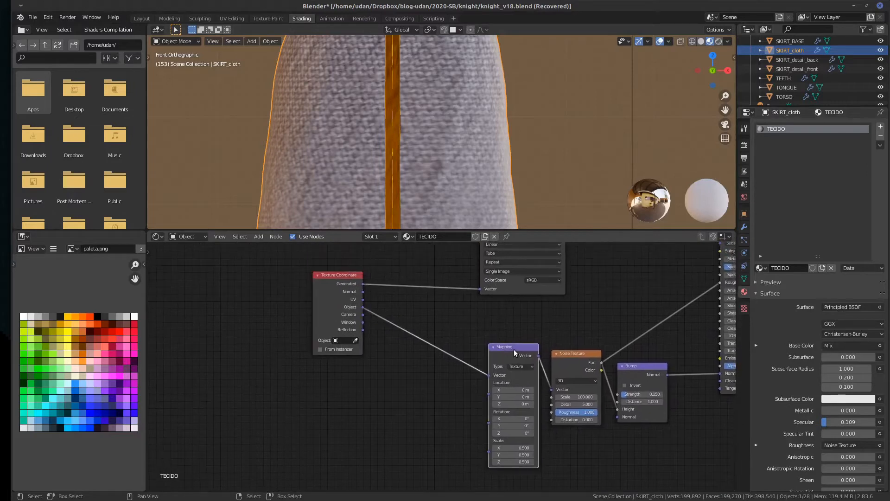
pyautogui.hotkey('shift', 'd')
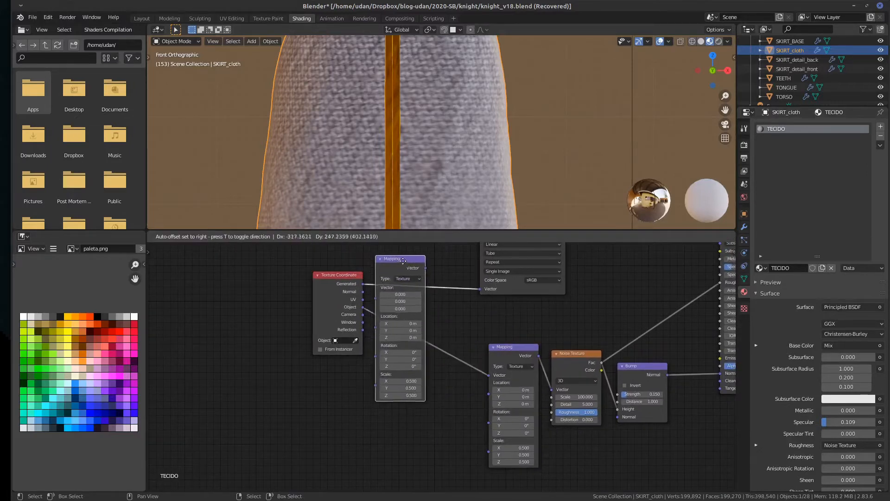
pyautogui.click(411, 260)
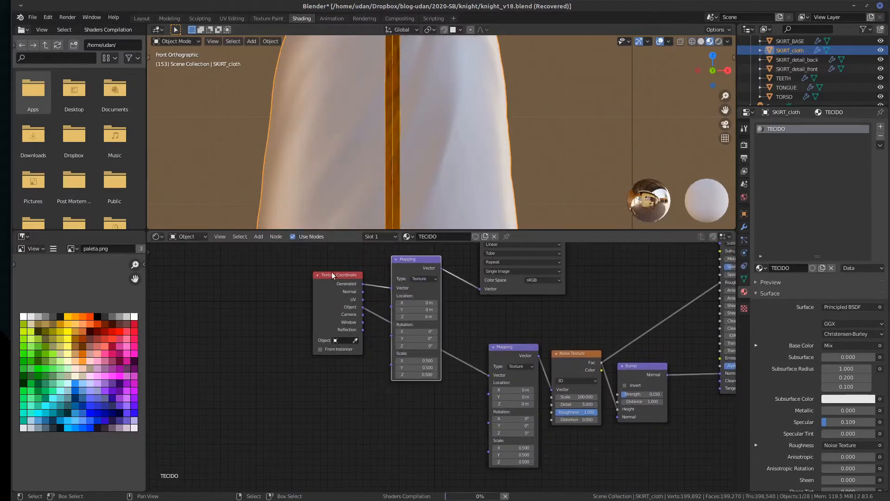
# Rearrange the nodes with the shared Texture Coordinate lower and the cloth texture's Mapping node higher, beside cloth.jpg
pyautogui.moveTo(332, 272); pyautogui.dragTo(321, 333)
pyautogui.moveTo(506, 305); pyautogui.dragTo(486, 356, button='middle')
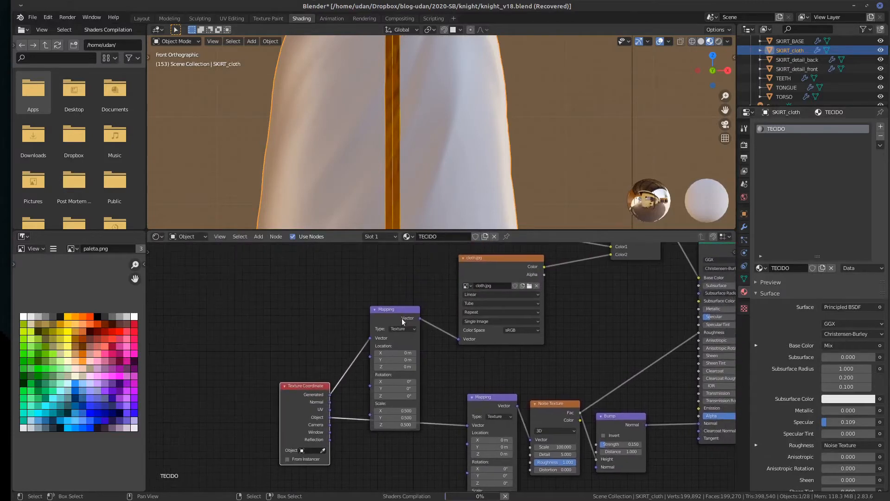
pyautogui.moveTo(394, 308); pyautogui.dragTo(402, 271)
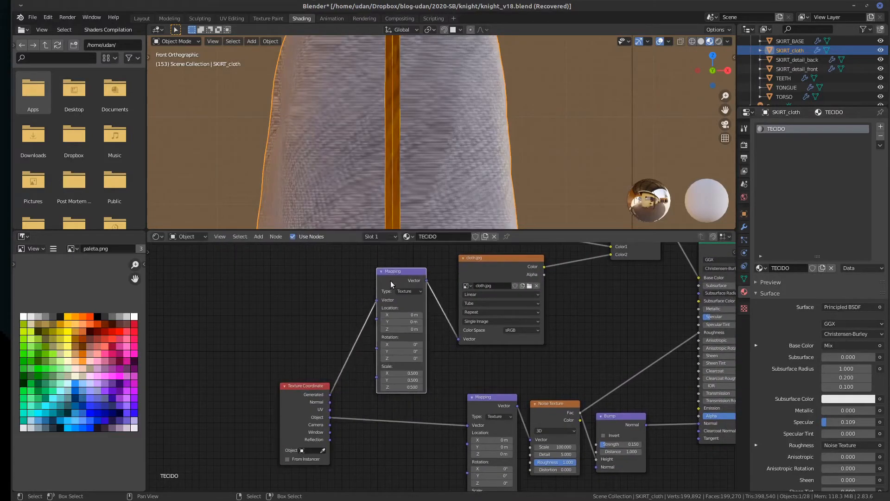
pyautogui.moveTo(315, 384); pyautogui.dragTo(307, 370)
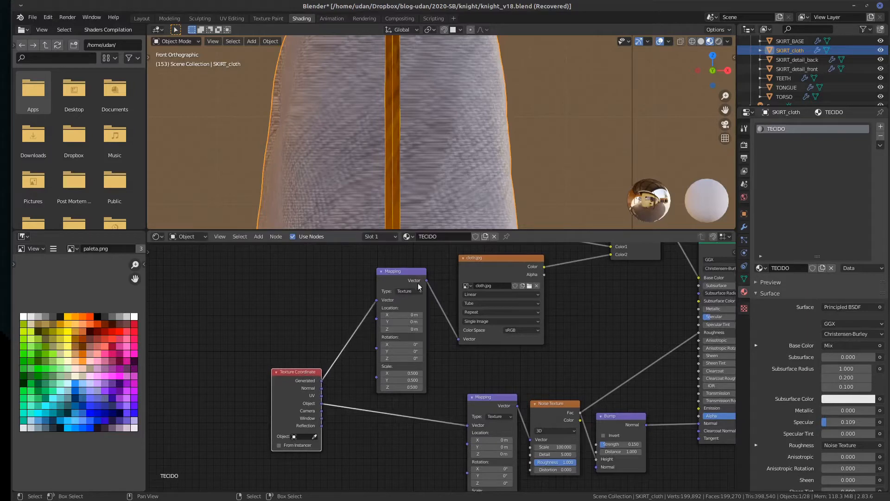
# Set the X, Y and Z scale of the cloth texture's Mapping node to 0 and look at its type options
pyautogui.click(404, 373)
pyautogui.write('0')
pyautogui.press('Return')
pyautogui.click(402, 380)
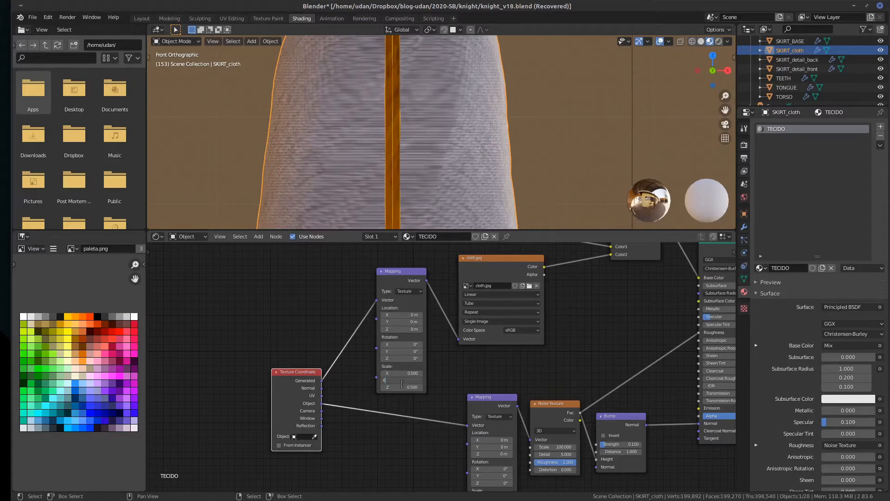
pyautogui.write('0')
pyautogui.press('Return')
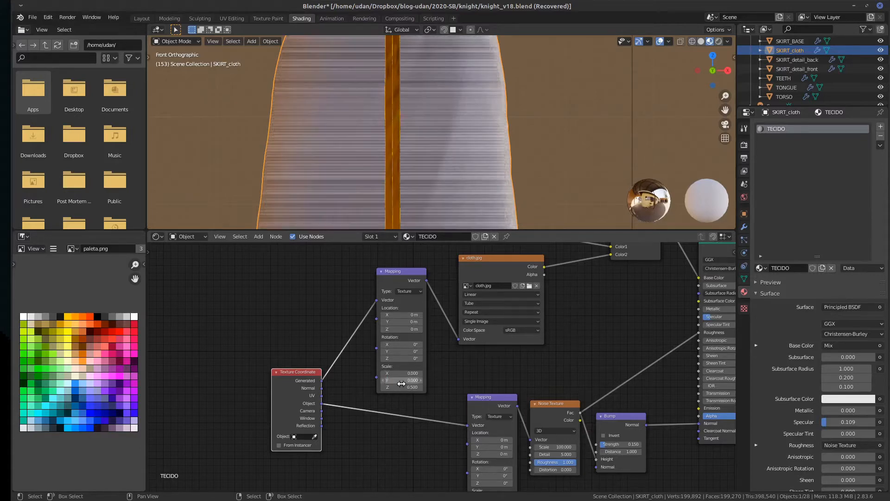
pyautogui.click(405, 388)
pyautogui.press('Return')
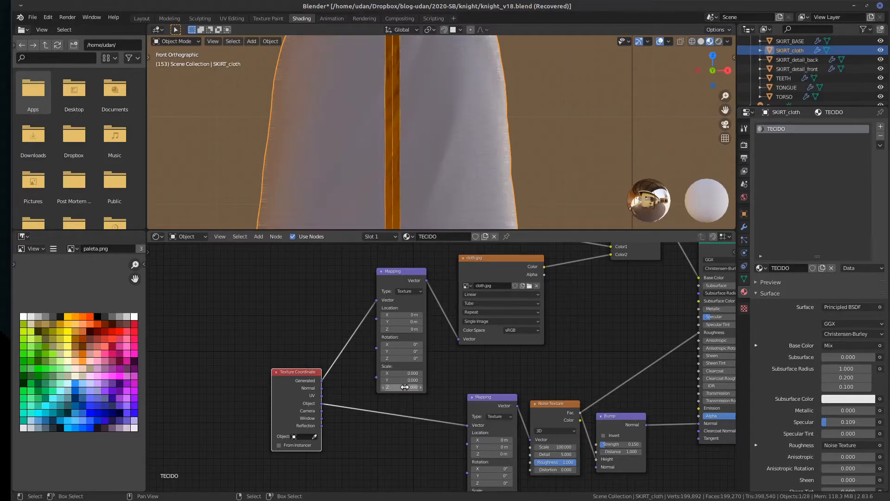
pyautogui.click(413, 291)
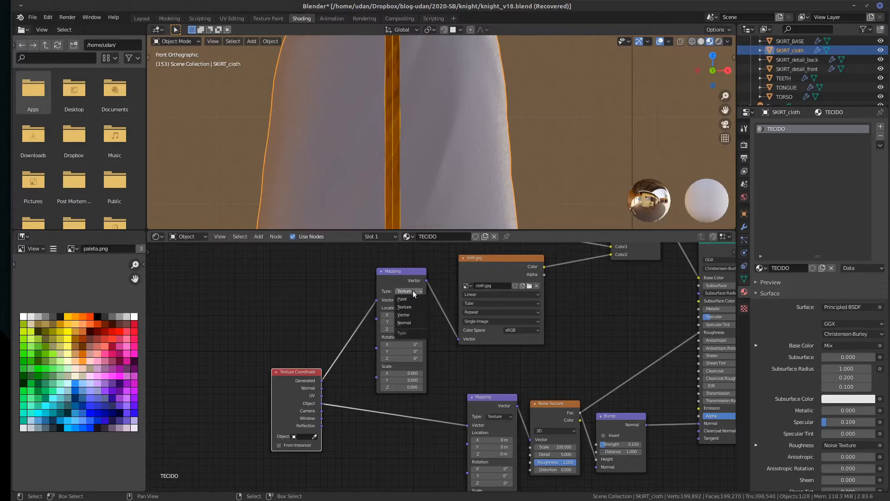
# Set the X, Y and Z scale of the cloth texture's Mapping node to 1
pyautogui.click(393, 373)
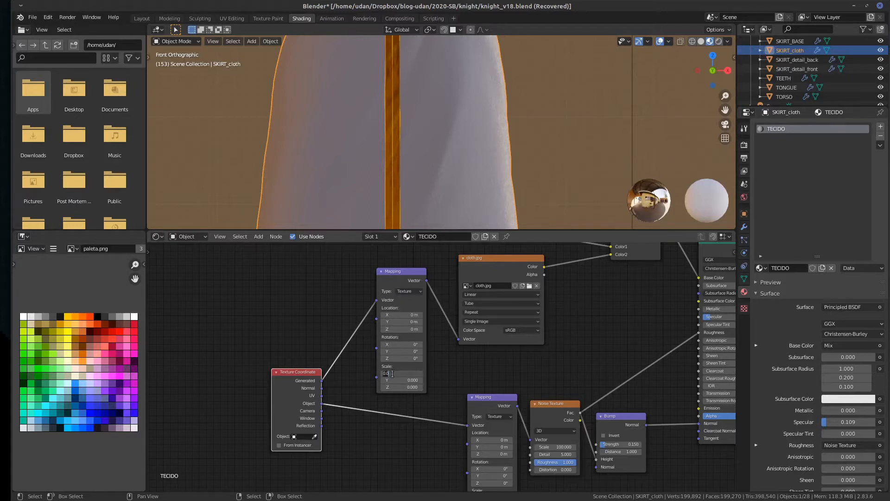
pyautogui.write('1')
pyautogui.press('Return')
pyautogui.click(406, 380)
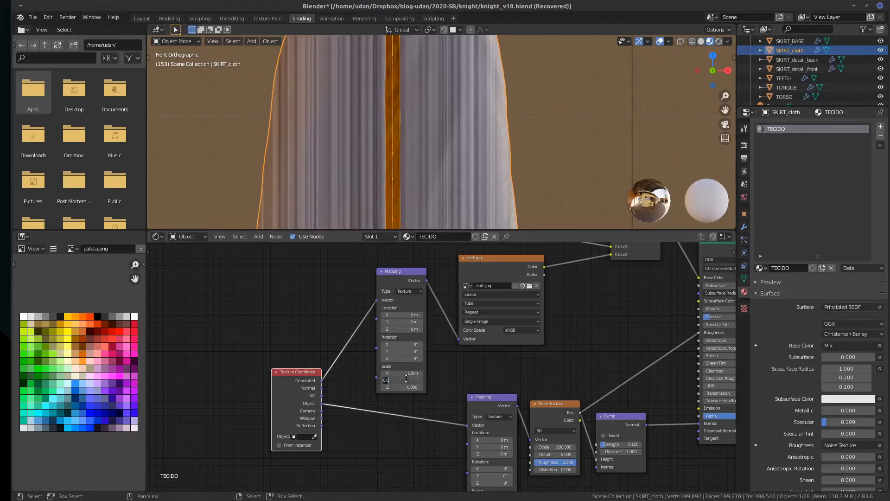
pyautogui.write('1')
pyautogui.press('Return')
pyautogui.click(406, 387)
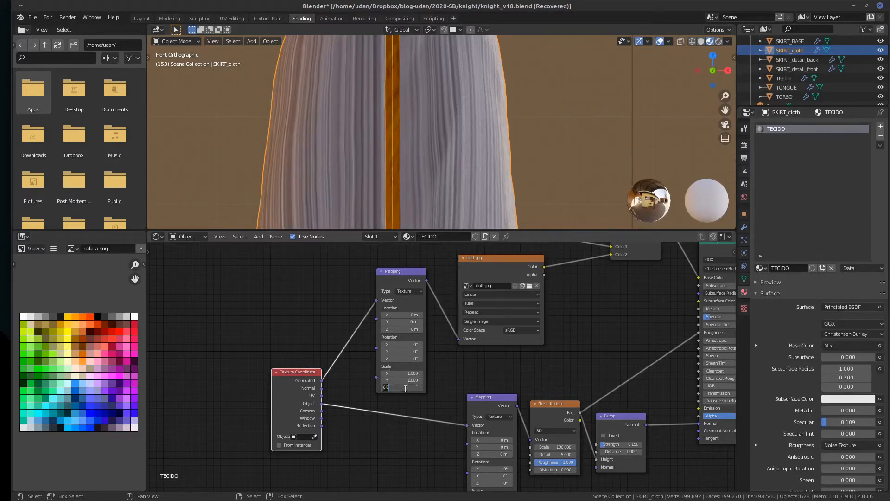
pyautogui.press('Return')
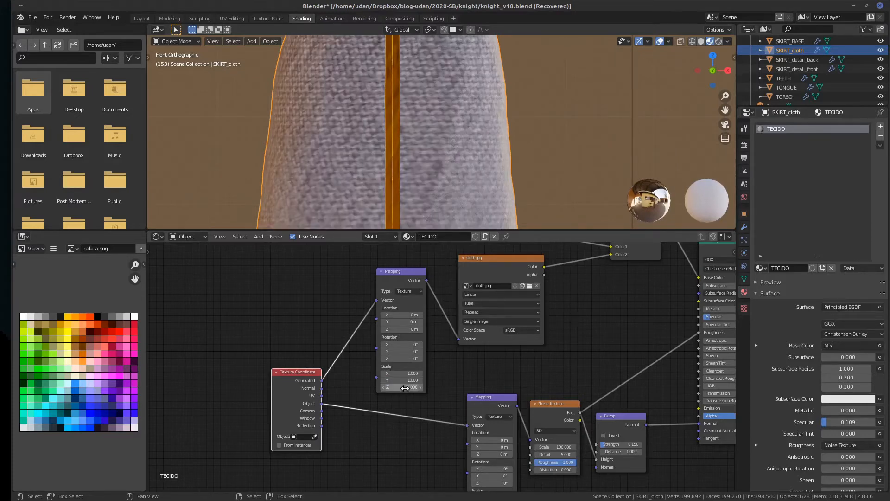
# Change the type of the cloth texture's Mapping node to Point and check the fabric on the skirt
pyautogui.scroll(-1, 405, 387)
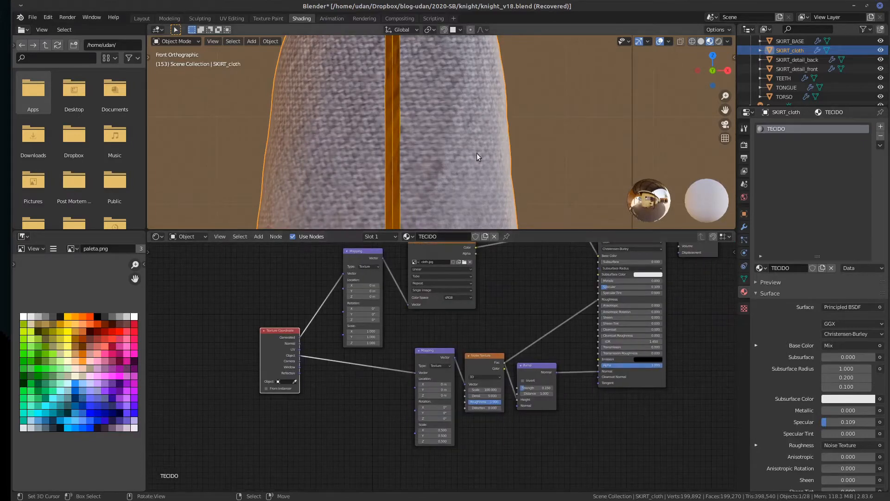
pyautogui.scroll(6, 476, 153)
pyautogui.scroll(4, 342, 358)
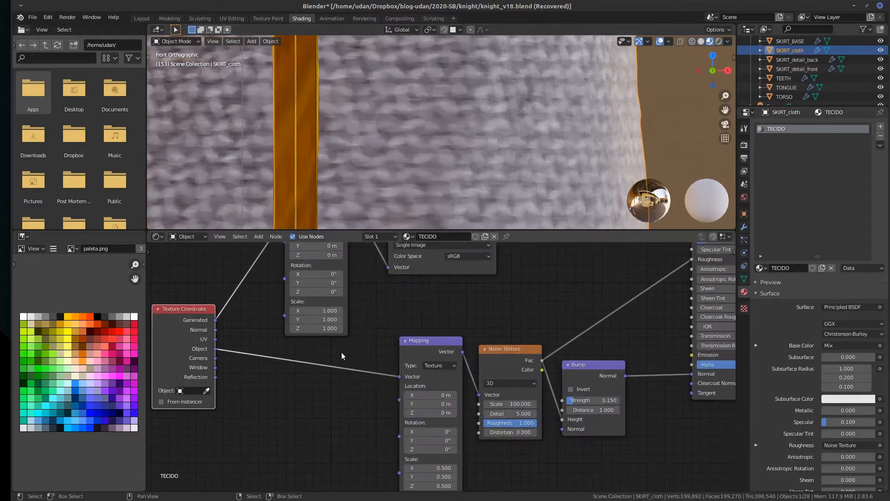
pyautogui.scroll(1, 441, 371)
pyautogui.doubleClick(457, 421)
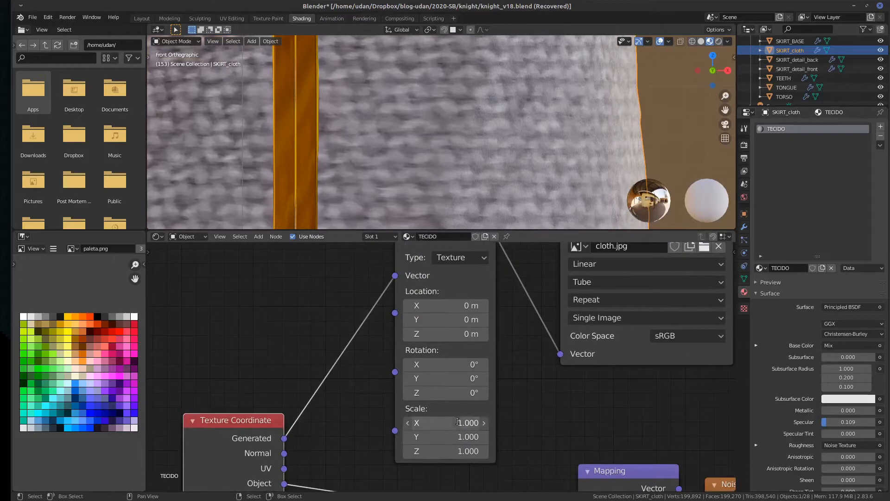
pyautogui.click(458, 258)
pyautogui.click(457, 257)
pyautogui.click(458, 279)
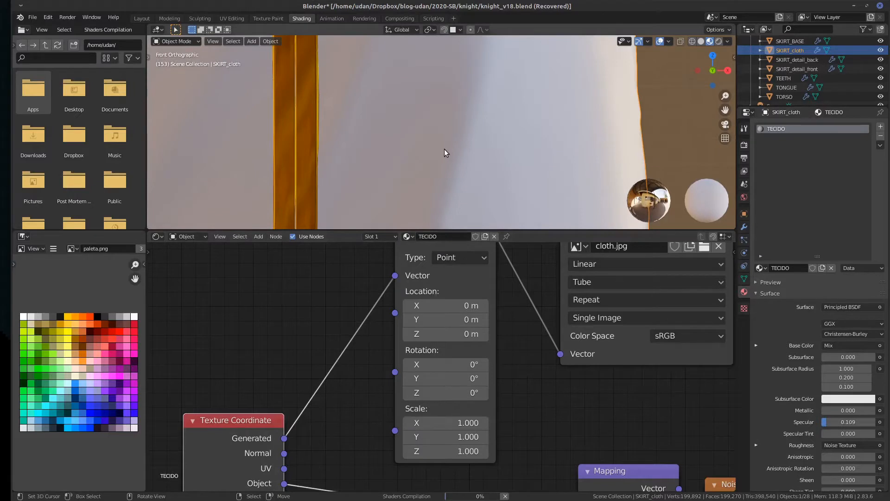
pyautogui.scroll(-5, 444, 153)
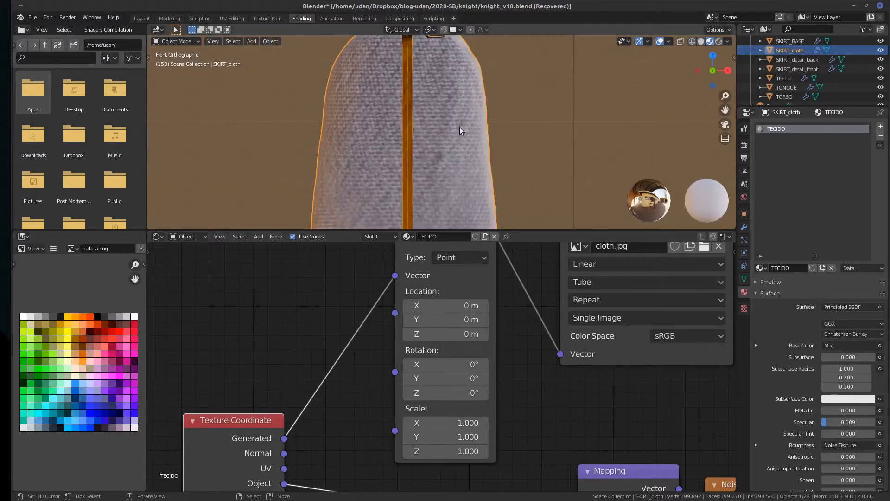
# Set the X, Y and Z scale of the cloth texture's Mapping node to 10 and inspect the fabric on the skirt
pyautogui.click(461, 423)
pyautogui.write('10')
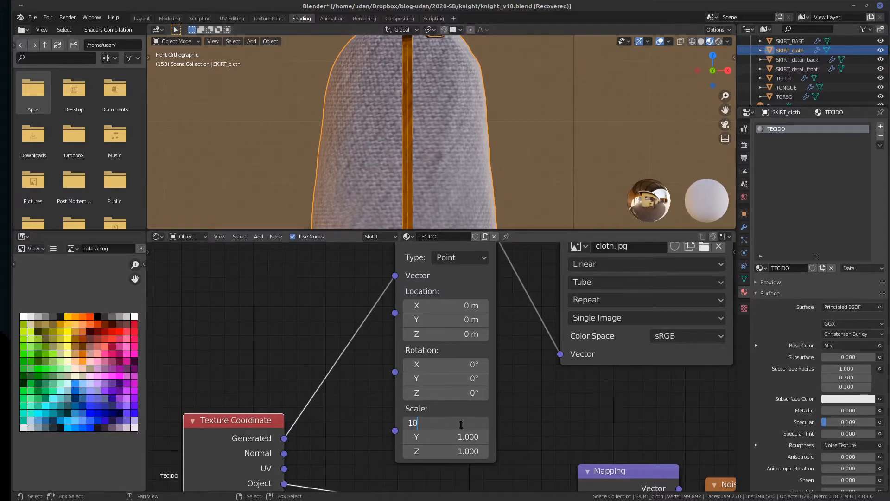
pyautogui.press('Return')
pyautogui.click(460, 436)
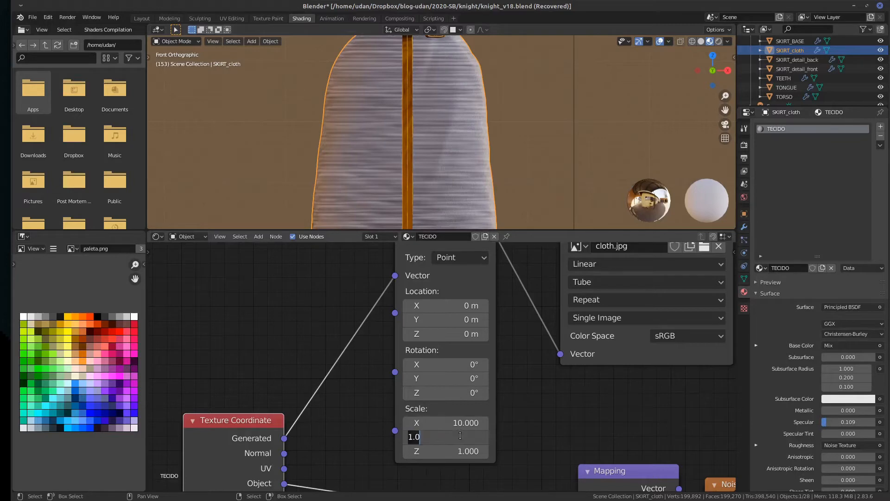
pyautogui.write('10')
pyautogui.press('Return')
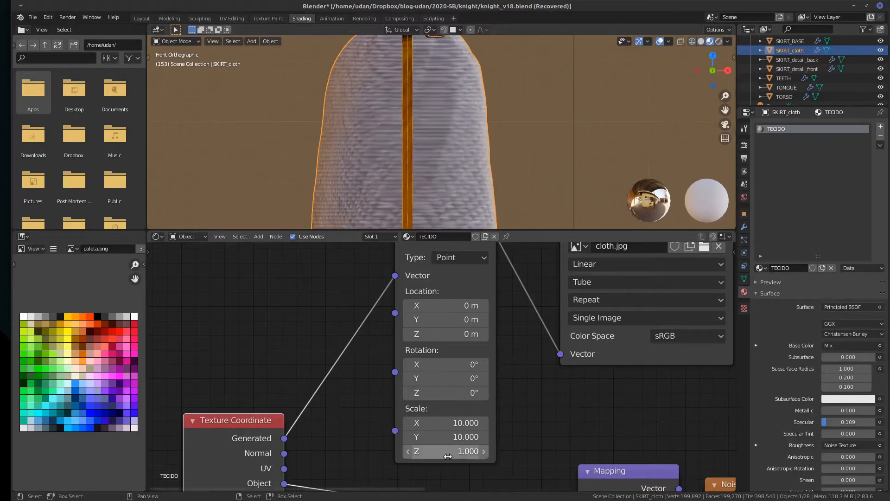
pyautogui.click(447, 455)
pyautogui.write('10')
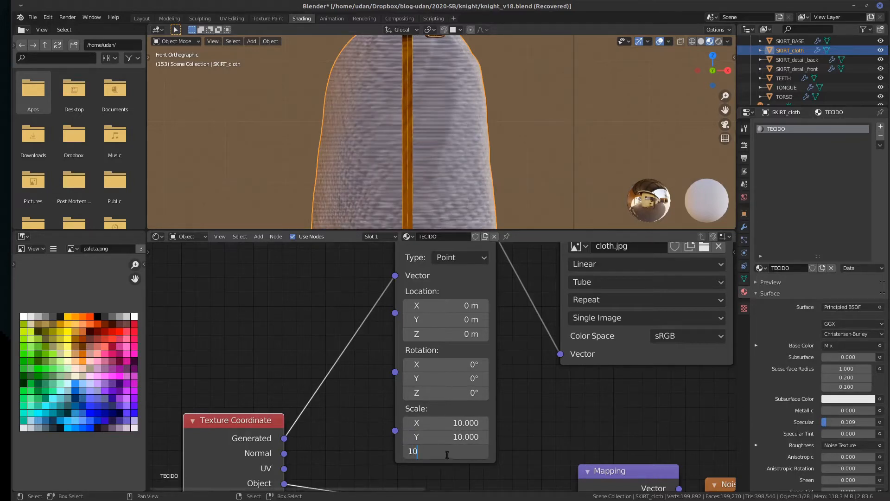
pyautogui.press('Return')
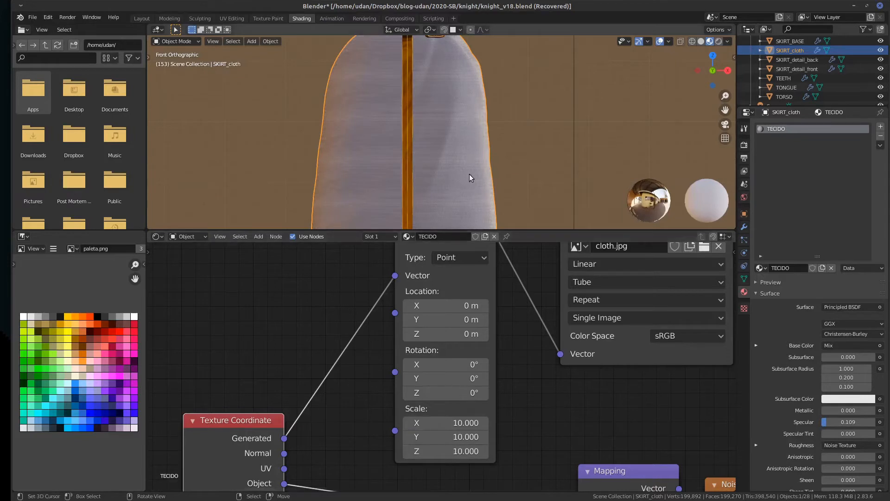
pyautogui.moveTo(469, 174); pyautogui.dragTo(419, 174, button='middle')
pyautogui.scroll(3, 425, 163)
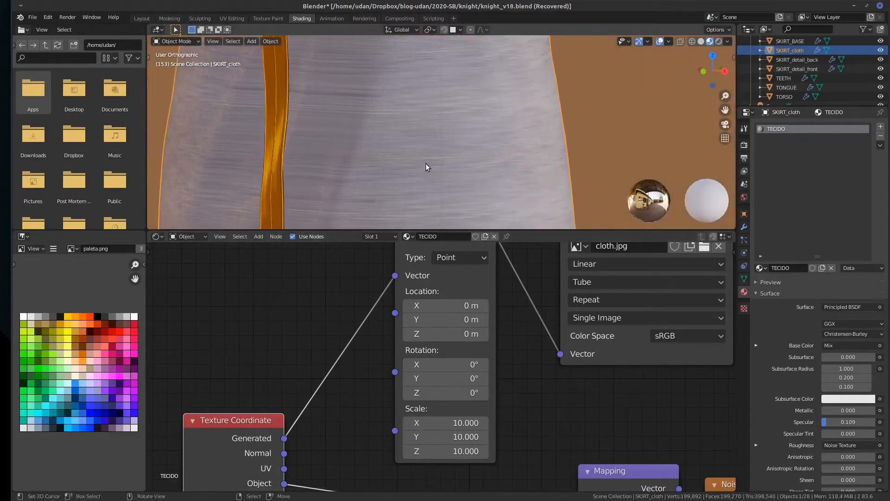
pyautogui.scroll(-1, 425, 164)
# Change the type of the cloth texture's Mapping node to Texture and check the pattern on the skirt
pyautogui.click(446, 450)
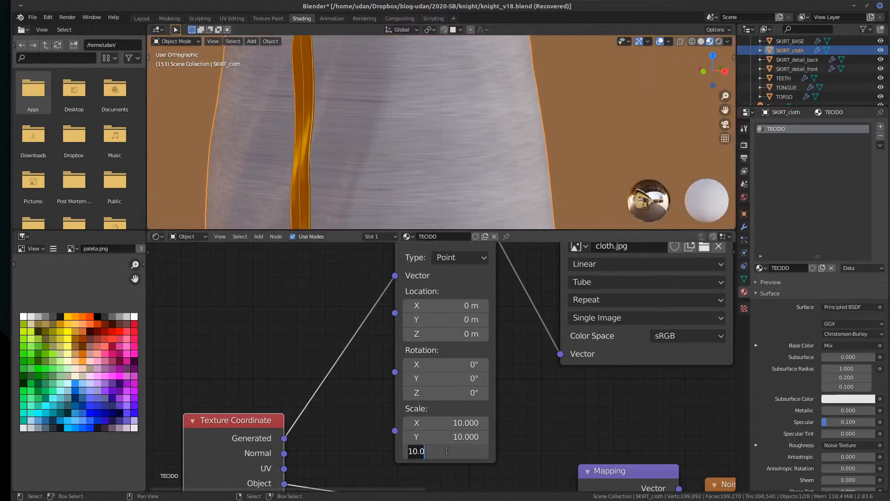
pyautogui.press('Return')
pyautogui.click(450, 257)
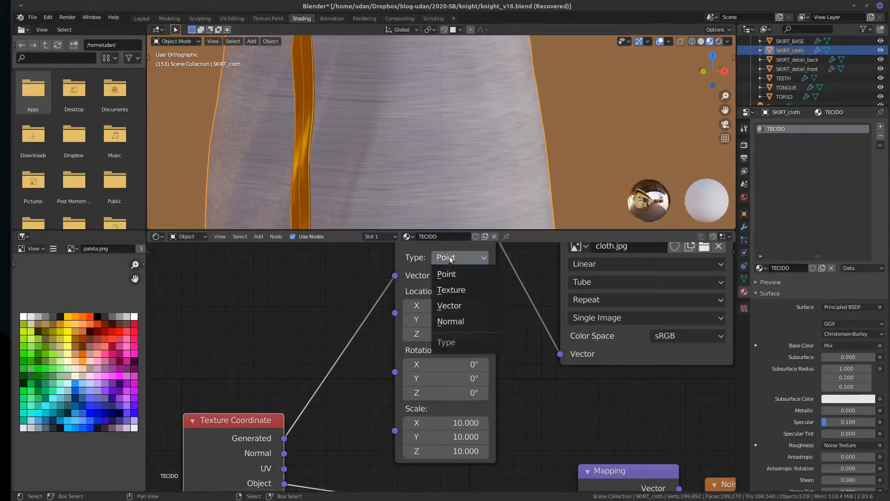
pyautogui.click(454, 286)
pyautogui.scroll(-3, 413, 138)
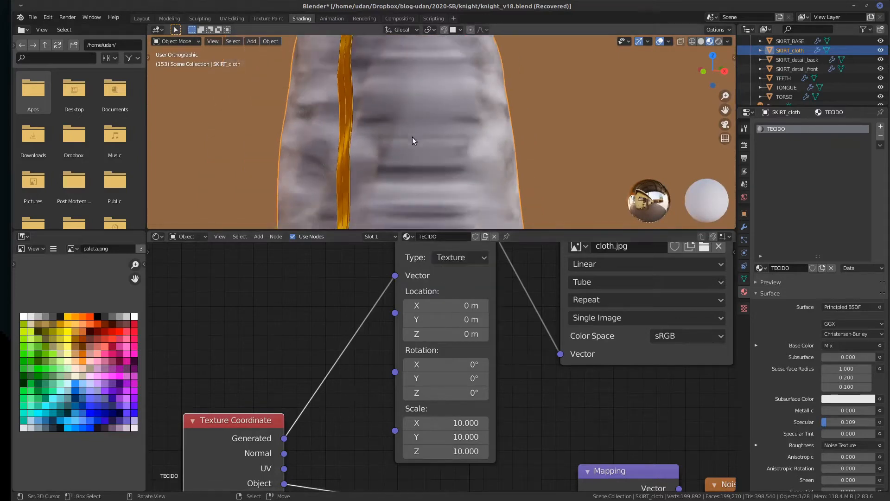
pyautogui.moveTo(413, 137); pyautogui.dragTo(455, 140, button='middle')
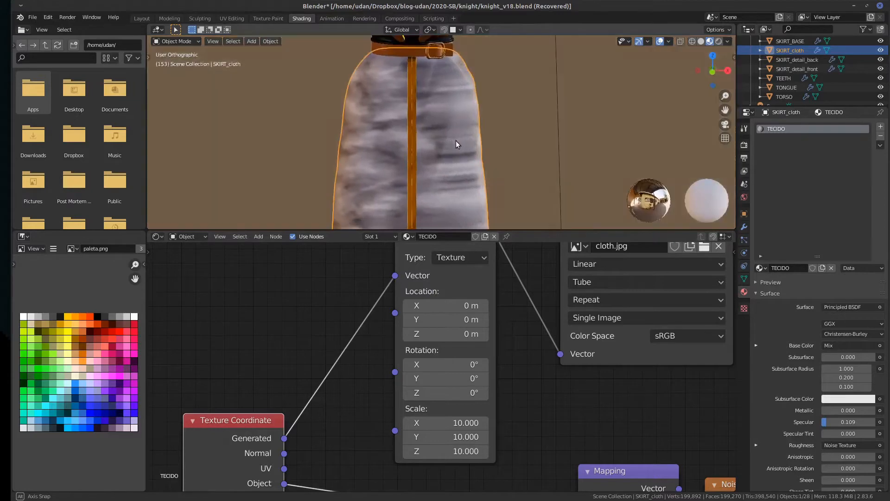
# Set the Z, Y and X scale of the cloth texture's Mapping node to 0.1 and inspect the weave up close
pyautogui.click(461, 451)
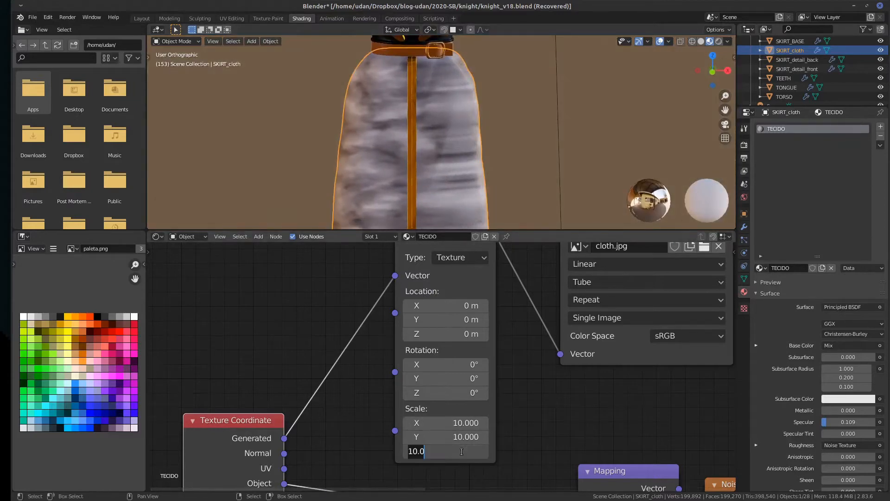
pyautogui.write('0.1')
pyautogui.press('Return')
pyautogui.click(461, 436)
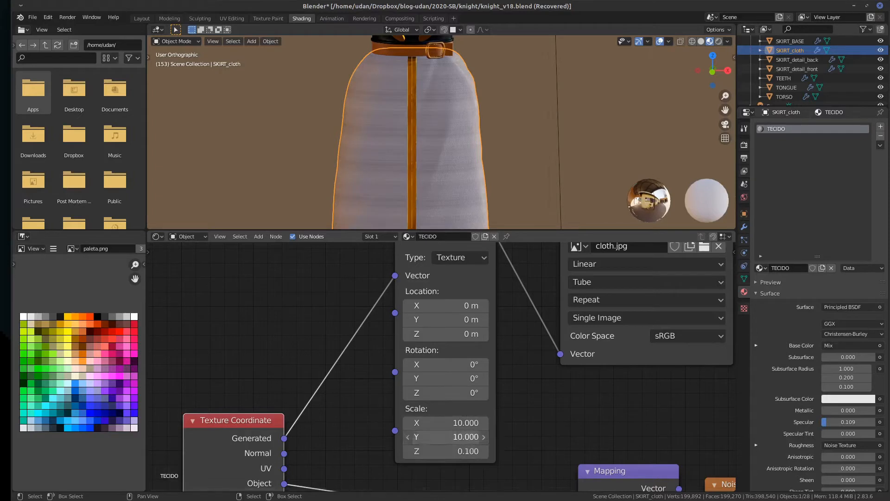
pyautogui.write('0')
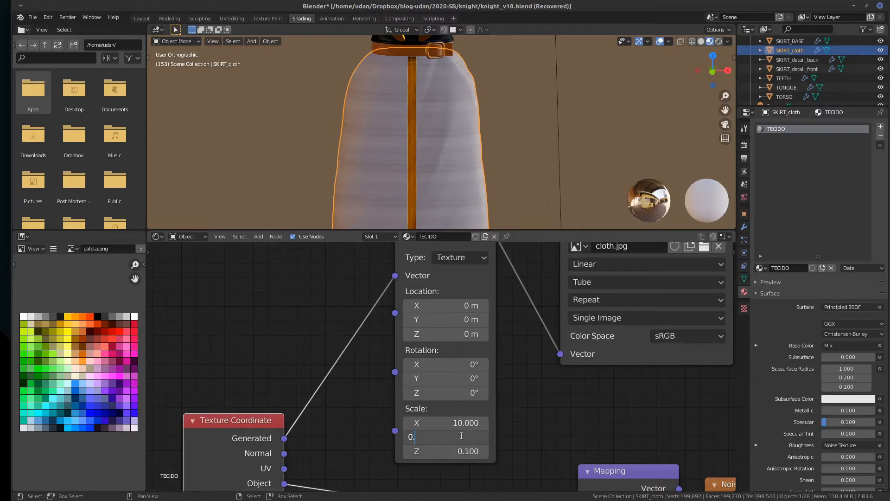
pyautogui.write('.1')
pyautogui.press('Return')
pyautogui.click(459, 422)
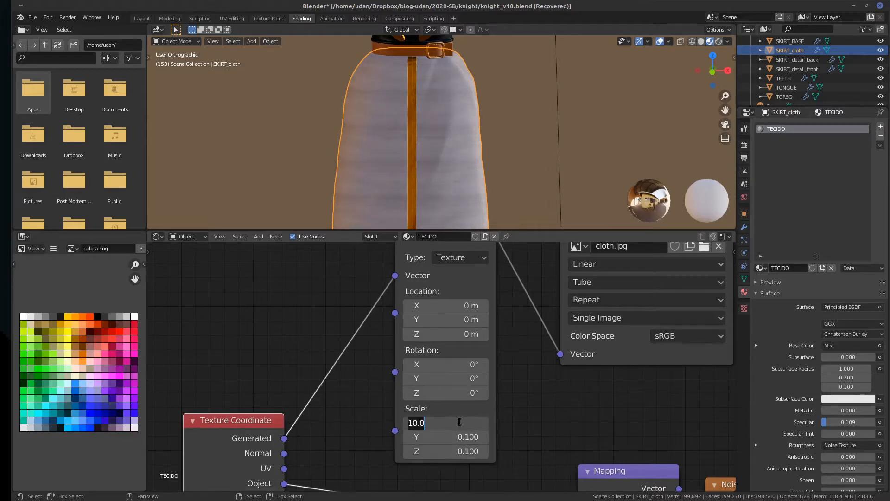
pyautogui.write('0.1')
pyautogui.press('Return')
pyautogui.scroll(6, 500, 168)
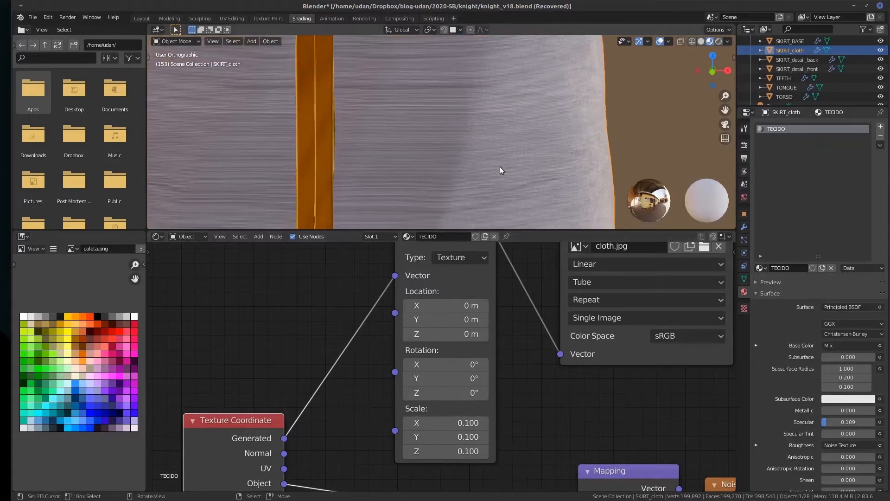
pyautogui.moveTo(482, 160); pyautogui.dragTo(425, 165, button='middle')
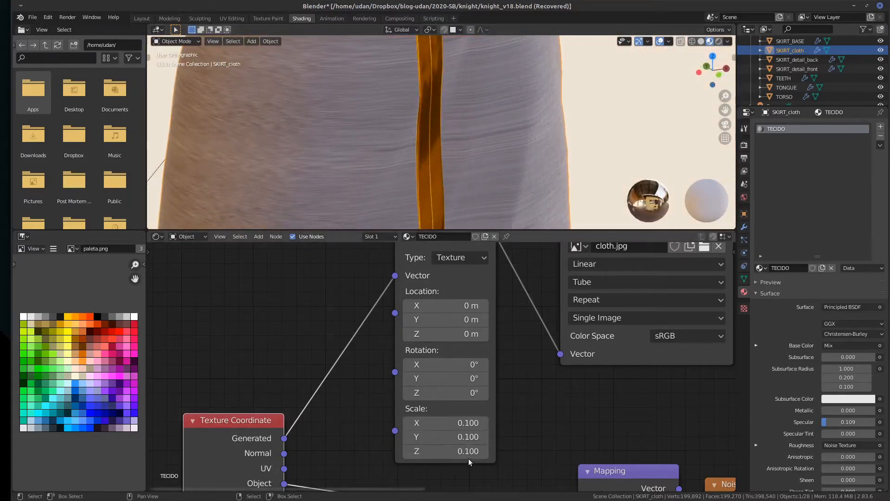
# Set the Mapping node's Z scale to 1 and try an X scale of about -4.8 on the cloth texture
pyautogui.click(452, 452)
pyautogui.write('1')
pyautogui.press('Return')
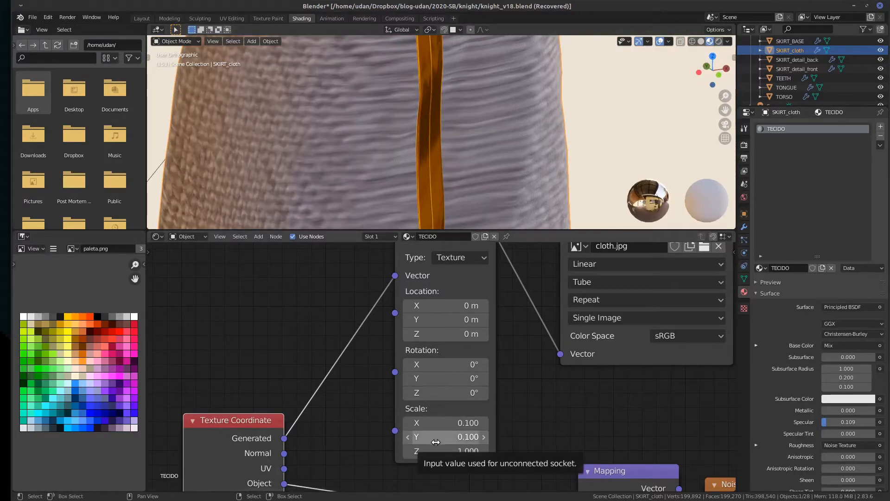
pyautogui.keyDown('ctrl'); pyautogui.moveTo(436, 442); pyautogui.dragTo(371, 423); pyautogui.keyUp('ctrl')
# Set the X, Y and Z scale of the cloth texture's Mapping node uniformly to 1
pyautogui.click(451, 421)
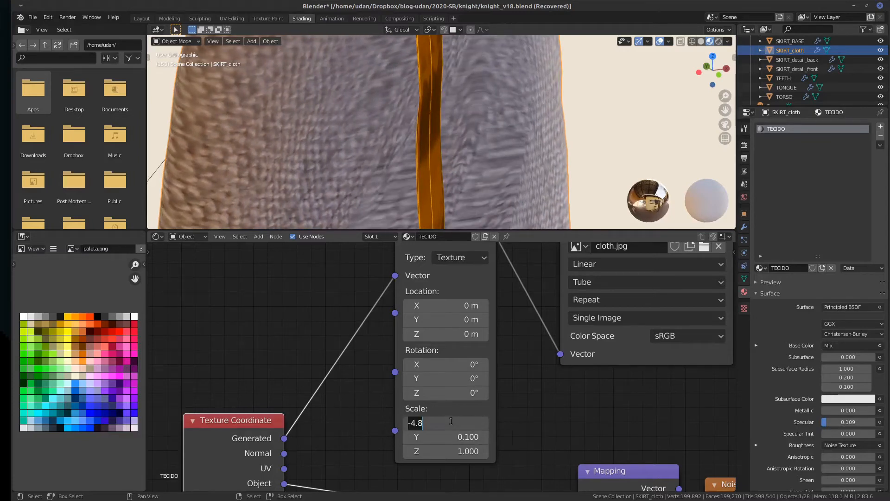
pyautogui.write('1')
pyautogui.press('Return')
pyautogui.click(455, 437)
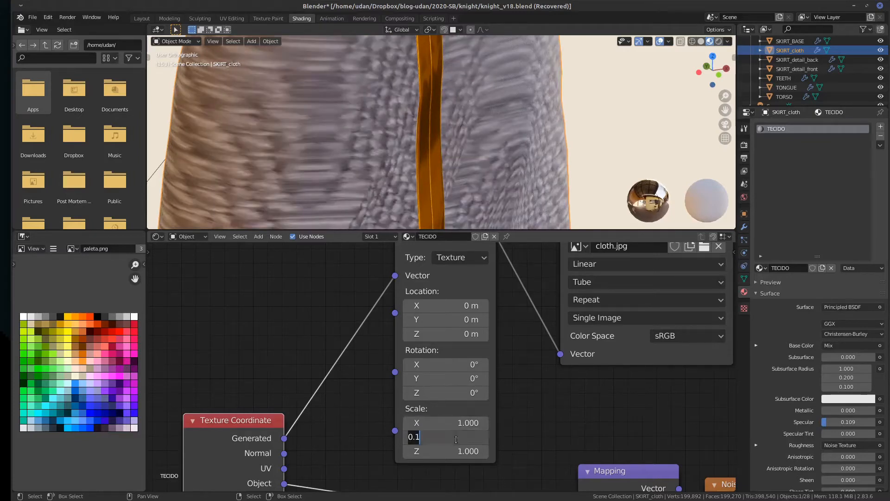
pyautogui.write('1')
pyautogui.press('Return')
pyautogui.click(456, 450)
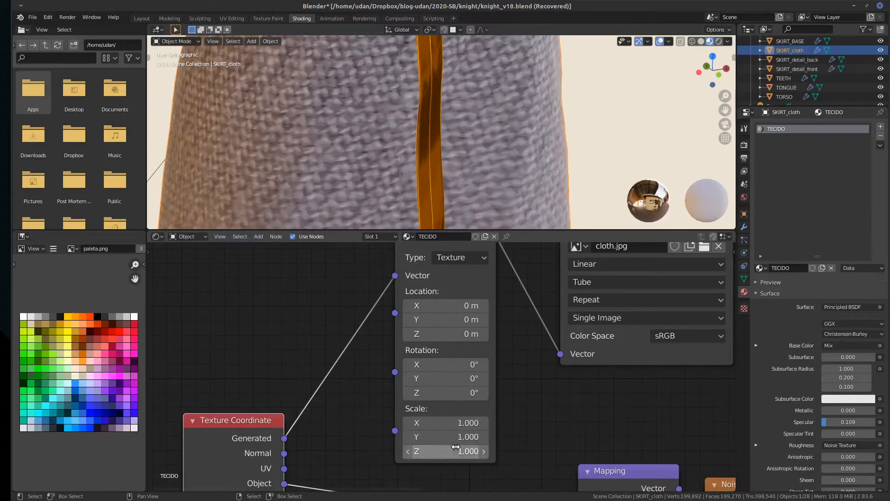
pyautogui.write('1.0')
pyautogui.press('Return')
# Move the Texture Coordinate node slightly farther away from the cloth texture's Mapping node
pyautogui.scroll(-3, 233, 317)
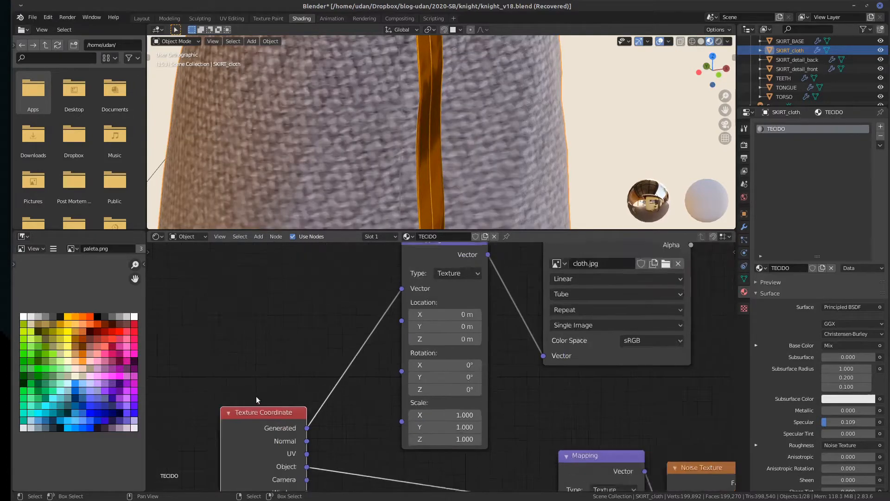
pyautogui.moveTo(255, 382); pyautogui.dragTo(233, 327, button='middle')
pyautogui.moveTo(346, 298); pyautogui.dragTo(328, 343, button='middle')
pyautogui.moveTo(265, 397); pyautogui.dragTo(240, 393)
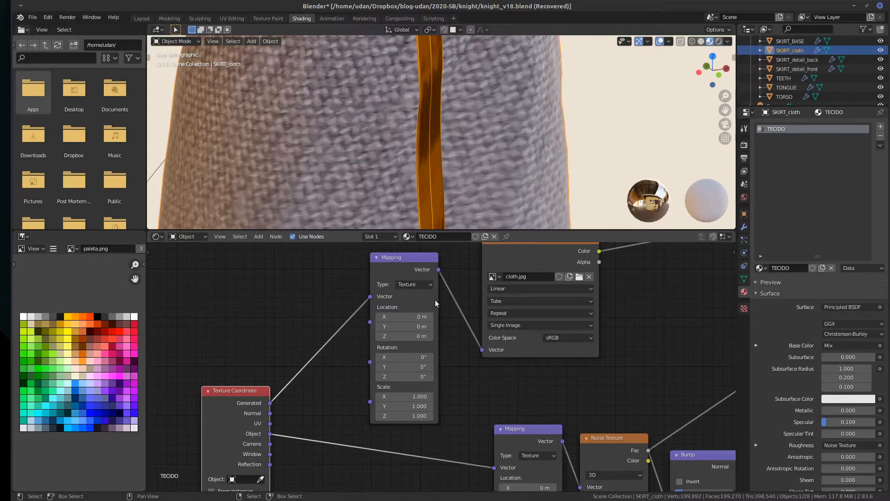
# Change the cloth texture's Mapping node to Point and try a Y scale of 3.8 and a Z scale of 1.7
pyautogui.click(417, 285)
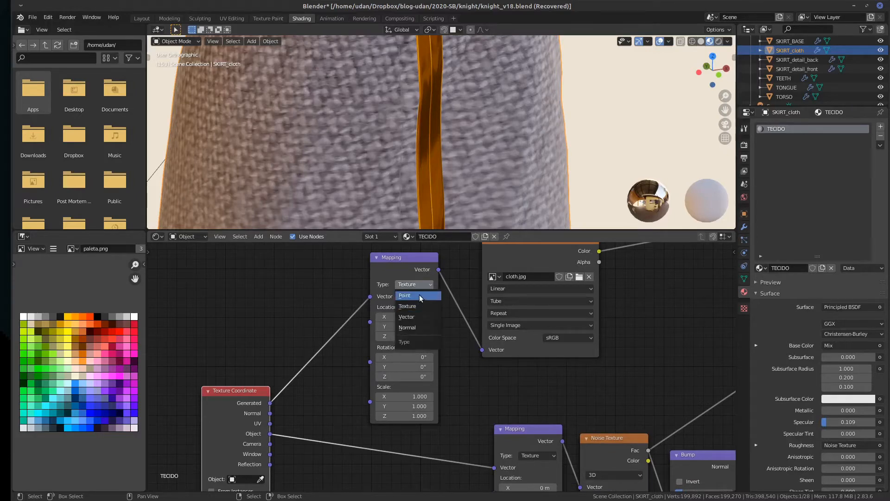
pyautogui.click(421, 298)
pyautogui.doubleClick(403, 406)
pyautogui.write('5.1')
pyautogui.press('Return')
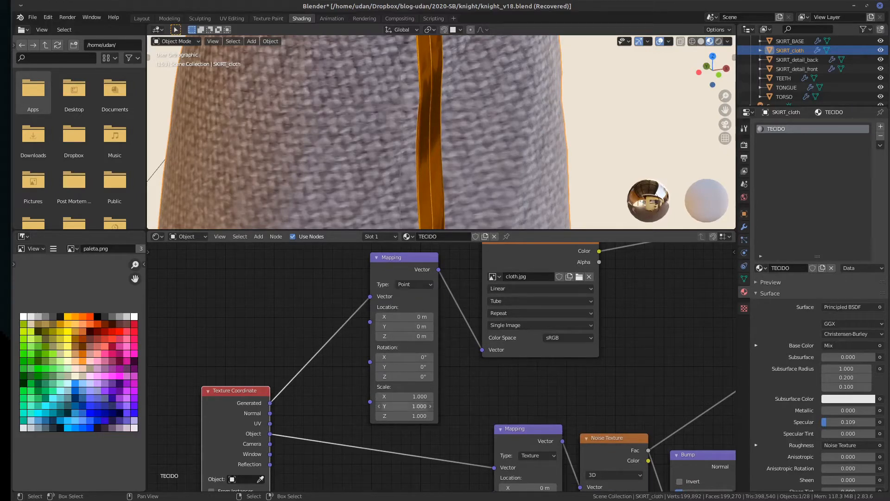
pyautogui.moveTo(404, 406)
pyautogui.mouseDown()
pyautogui.moveTo(384, 406)
pyautogui.moveTo(404, 406)
pyautogui.mouseUp()
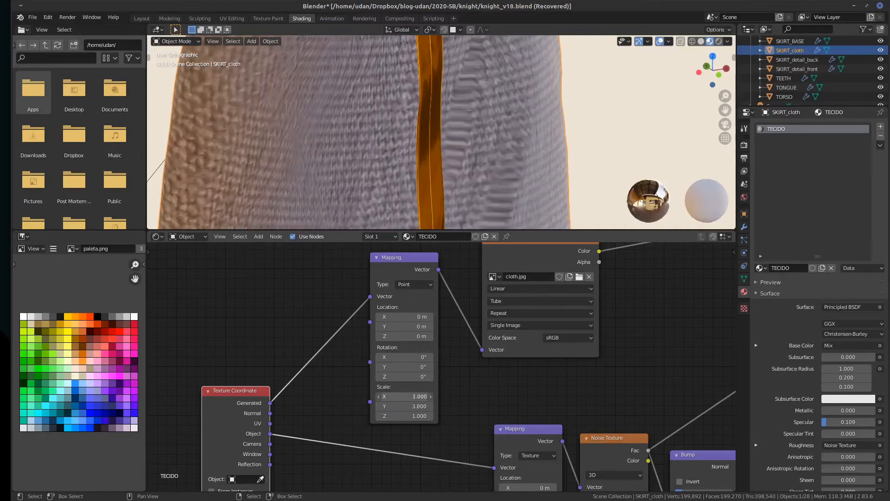
pyautogui.moveTo(403, 415); pyautogui.dragTo(419, 415)
# Set the Y scale of the cloth texture's Mapping node to 1, keeping the X scale at 1
pyautogui.click(396, 405)
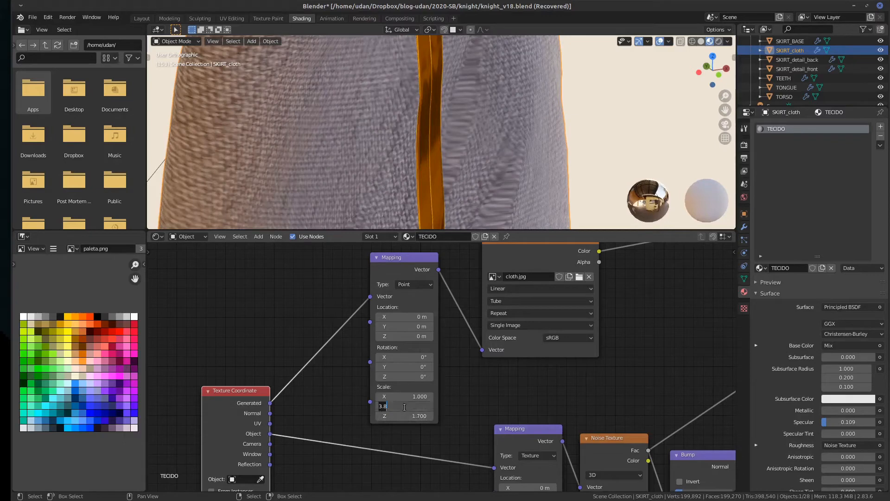
pyautogui.write('1')
pyautogui.press('Return')
pyautogui.click(407, 397)
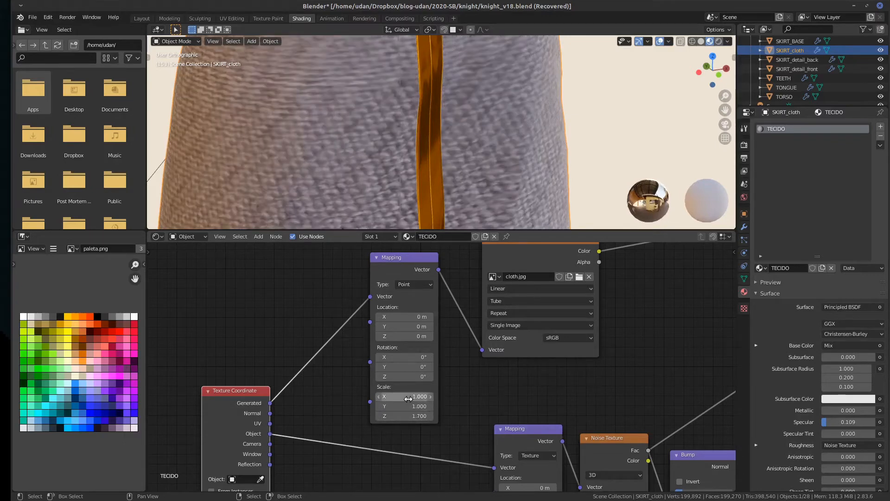
pyautogui.press('Return')
# Try a Z scale of 6.7 on the cloth texture's Mapping node, return it to 1 and check the skirt
pyautogui.moveTo(409, 416); pyautogui.dragTo(446, 416)
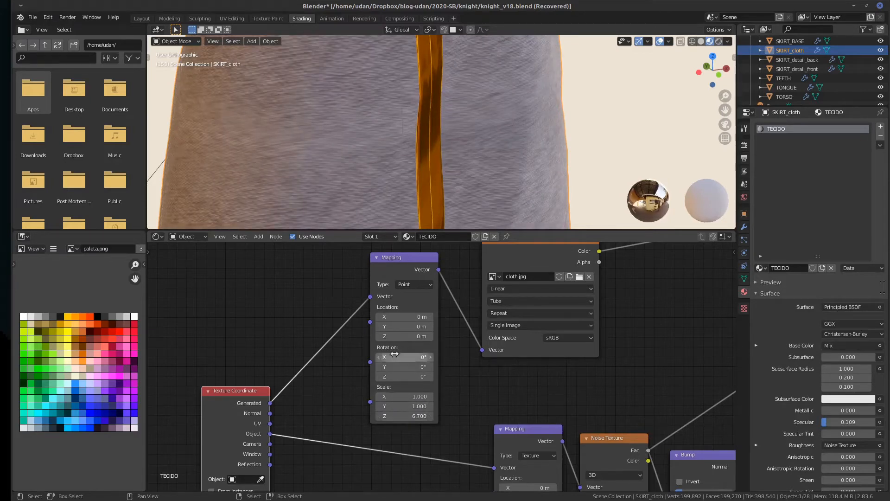
pyautogui.click(408, 415)
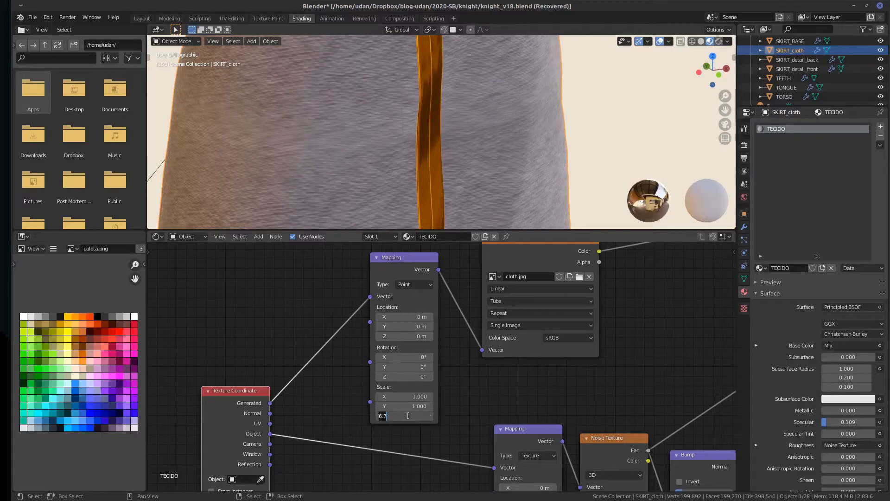
pyautogui.write('1')
pyautogui.press('Return')
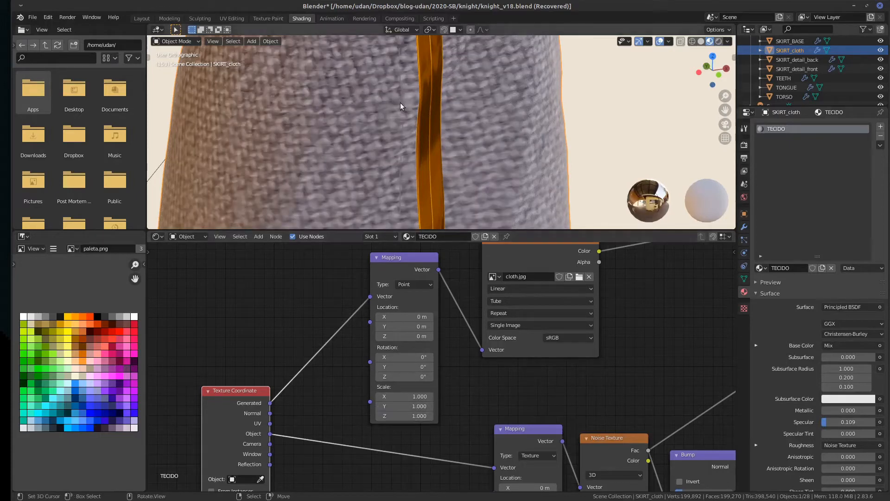
pyautogui.scroll(-2, 400, 106)
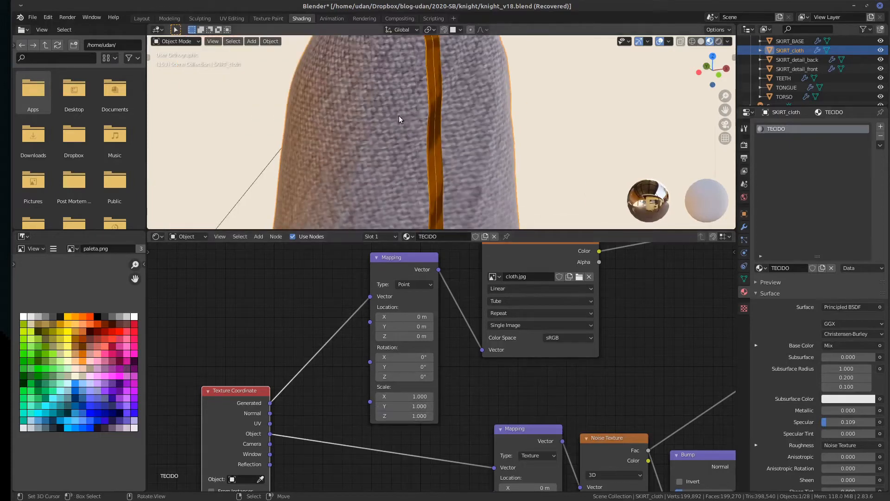
# Switch the cloth texture's Mapping node to Texture and on to Vector type, and raise its Z scale to 3.4
pyautogui.click(429, 285)
pyautogui.click(420, 309)
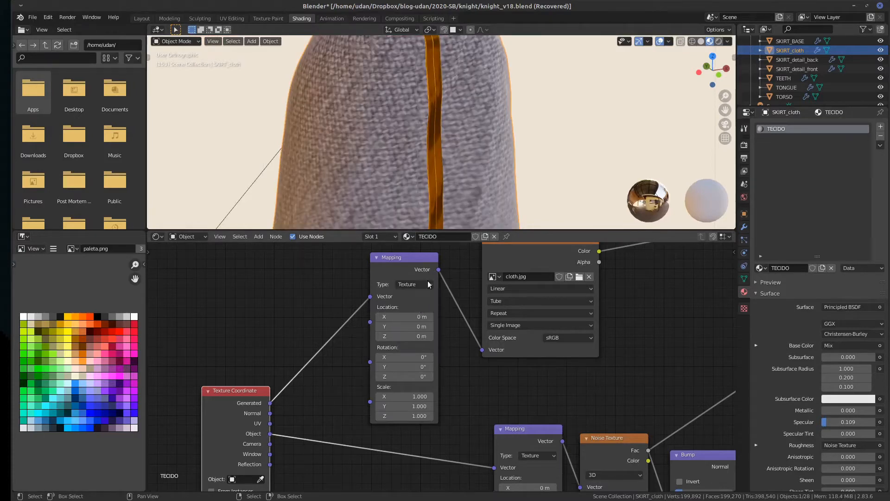
pyautogui.click(419, 287)
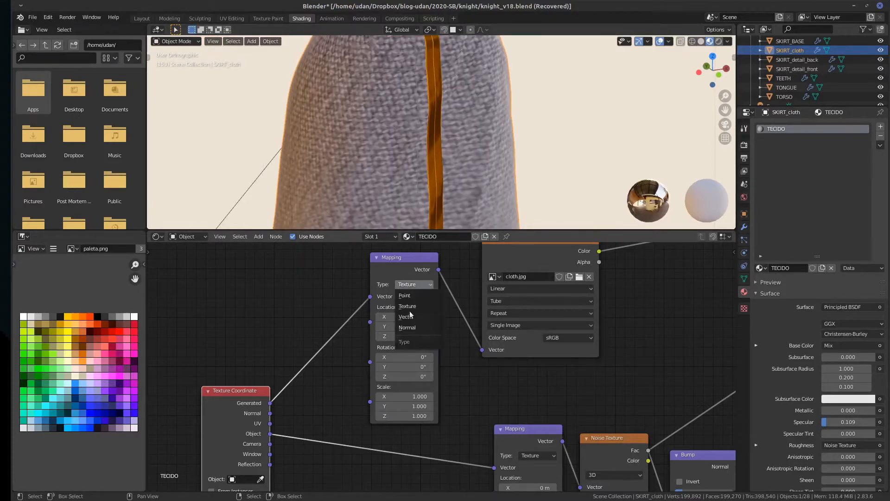
pyautogui.click(415, 315)
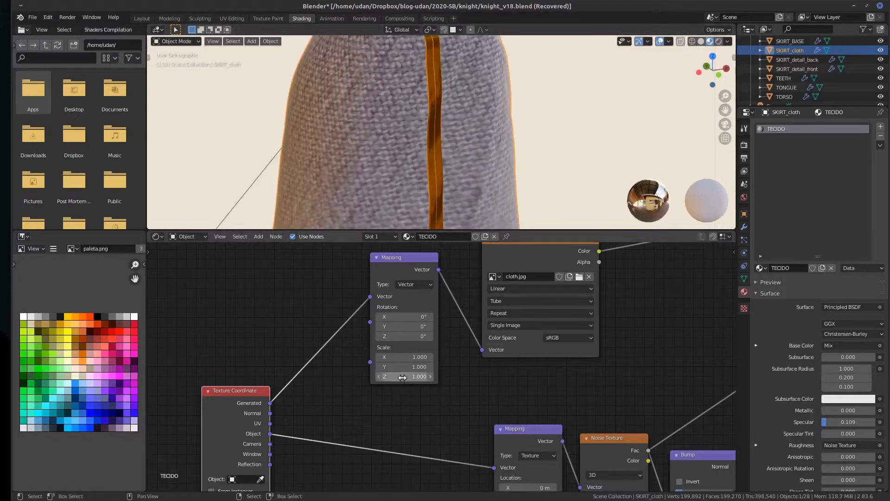
pyautogui.moveTo(402, 376); pyautogui.dragTo(513, 376)
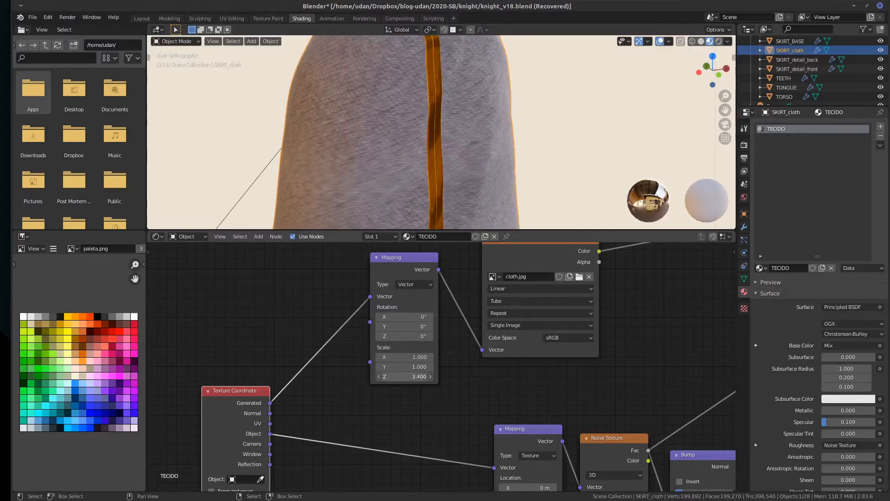
# Try a Y scale of 2.9 and different X scales on the cloth texture's Mapping node
pyautogui.moveTo(402, 366); pyautogui.dragTo(490, 366)
pyautogui.moveTo(302, 112); pyautogui.dragTo(376, 102, button='middle')
pyautogui.moveTo(402, 357); pyautogui.dragTo(443, 357)
pyautogui.click(404, 357)
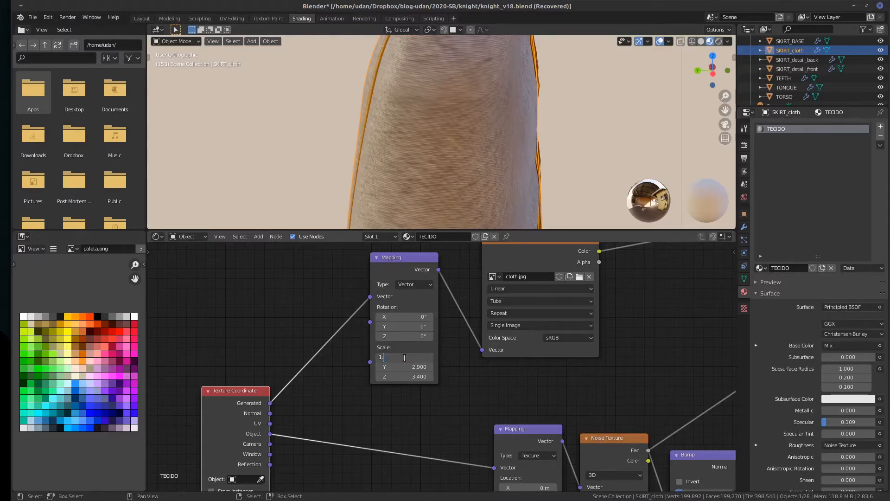
pyautogui.press('Return')
# Reset the X, Y and Z scales of the cloth texture's Mapping node to 1
pyautogui.click(410, 357)
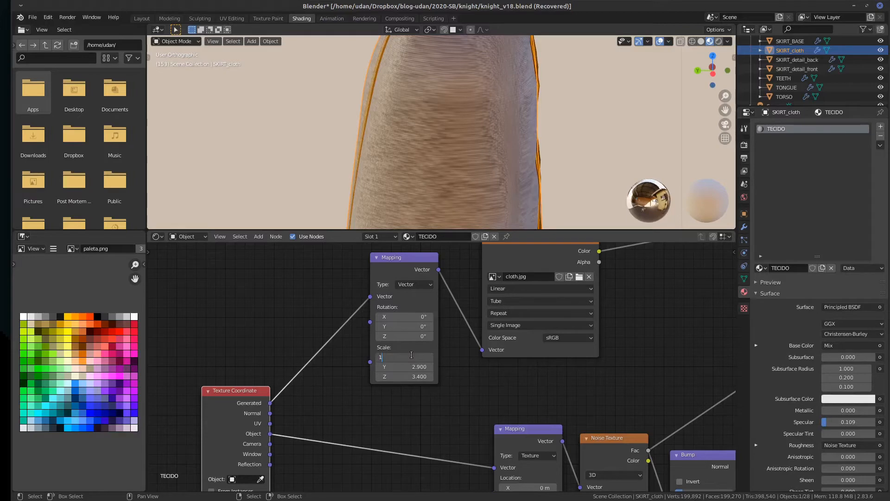
pyautogui.write('1')
pyautogui.press('Return')
pyautogui.click(415, 367)
pyautogui.write('1')
pyautogui.press('Return')
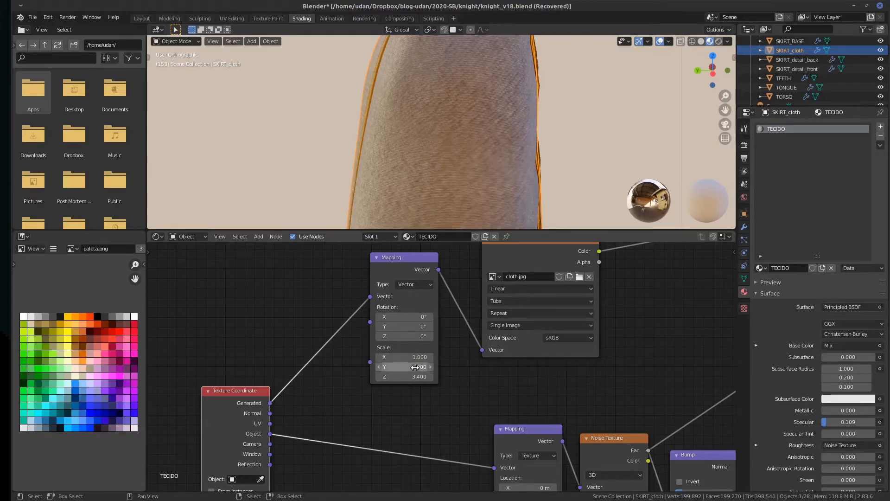
pyautogui.click(410, 376)
pyautogui.write('1')
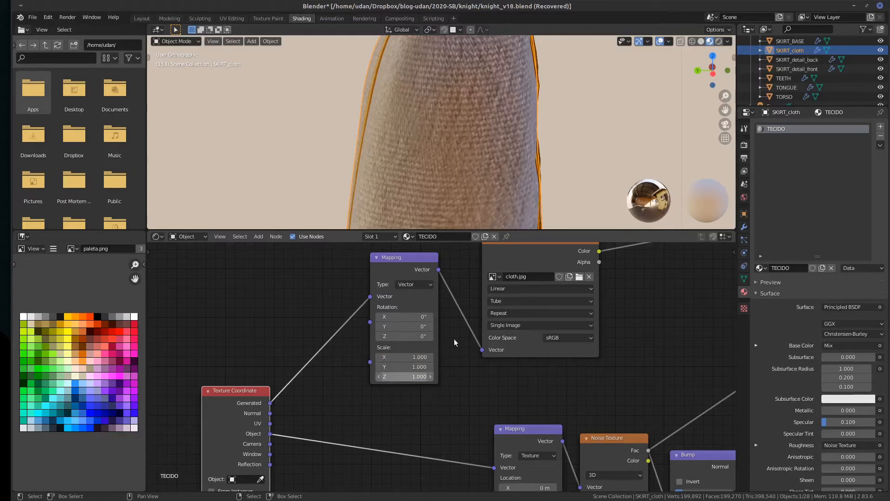
pyautogui.press('Return')
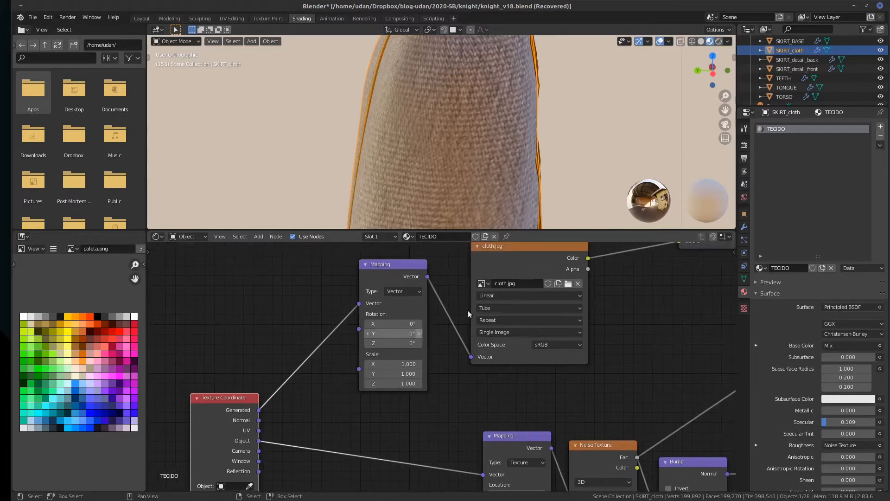
# Switch the cloth.jpg texture's projection to Box and set its Blend to 1
pyautogui.click(512, 296)
pyautogui.click(511, 294)
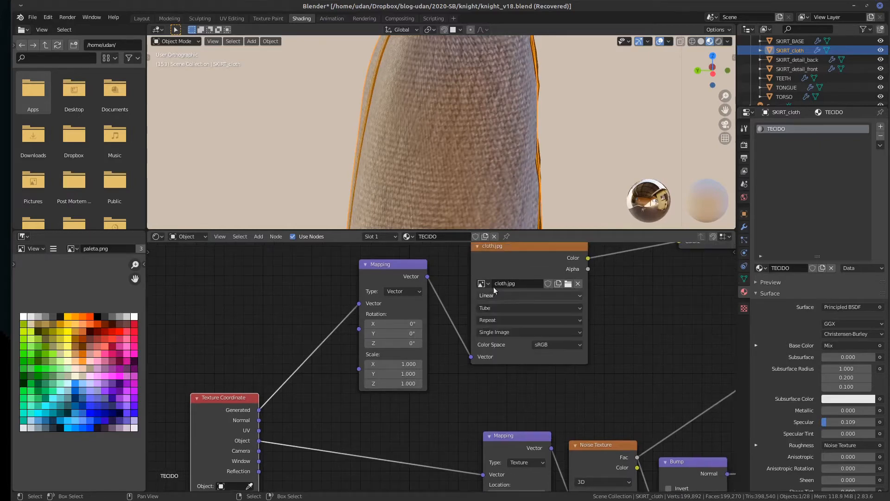
pyautogui.click(511, 307)
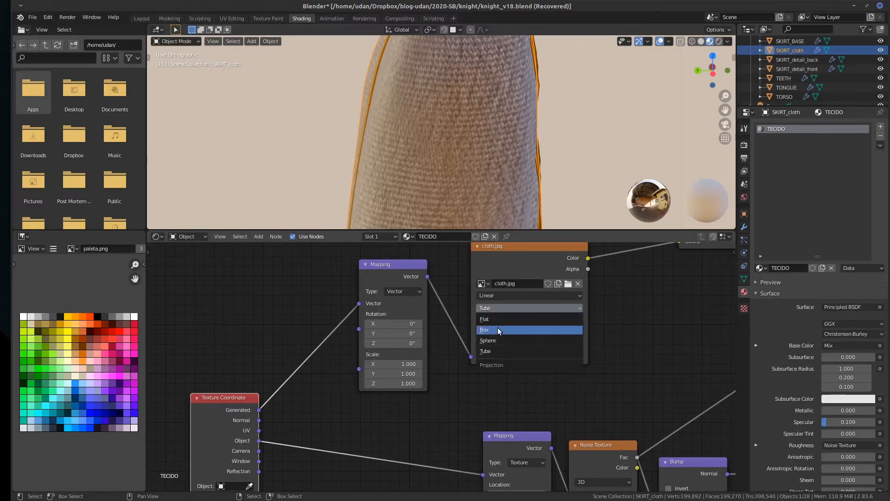
pyautogui.click(499, 329)
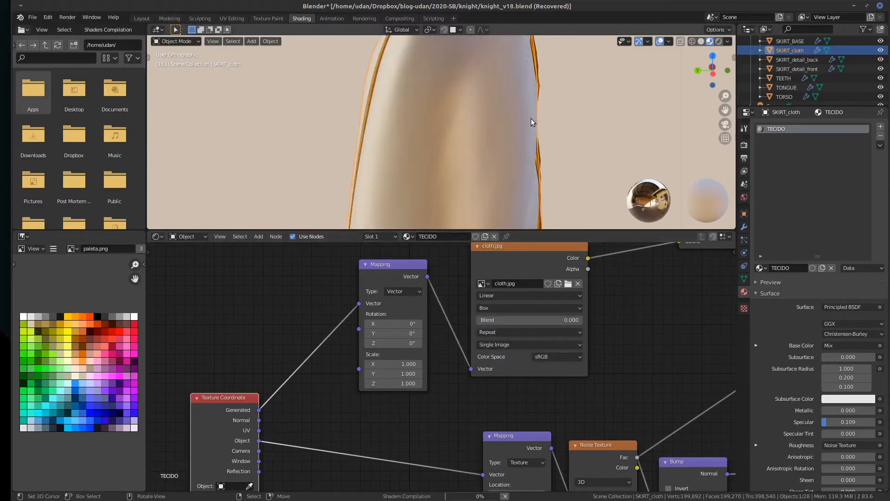
pyautogui.moveTo(529, 121); pyautogui.dragTo(426, 132, button='middle')
pyautogui.scroll(4, 487, 88)
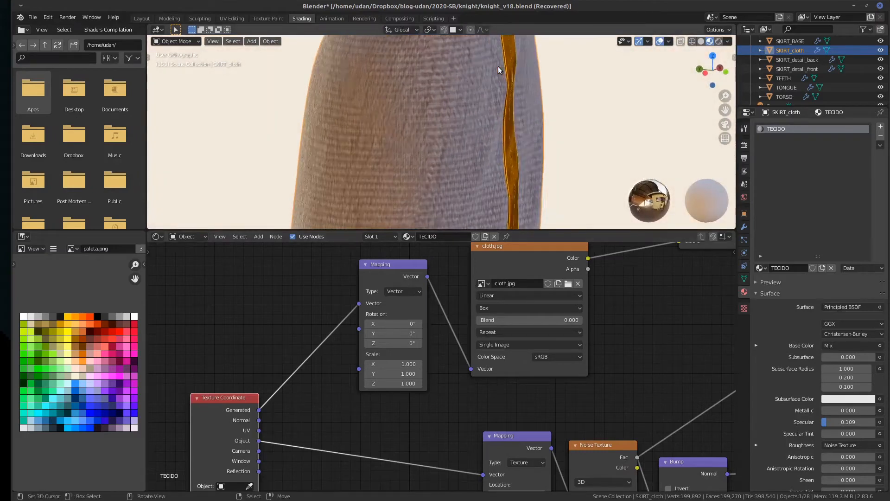
pyautogui.scroll(-1, 485, 167)
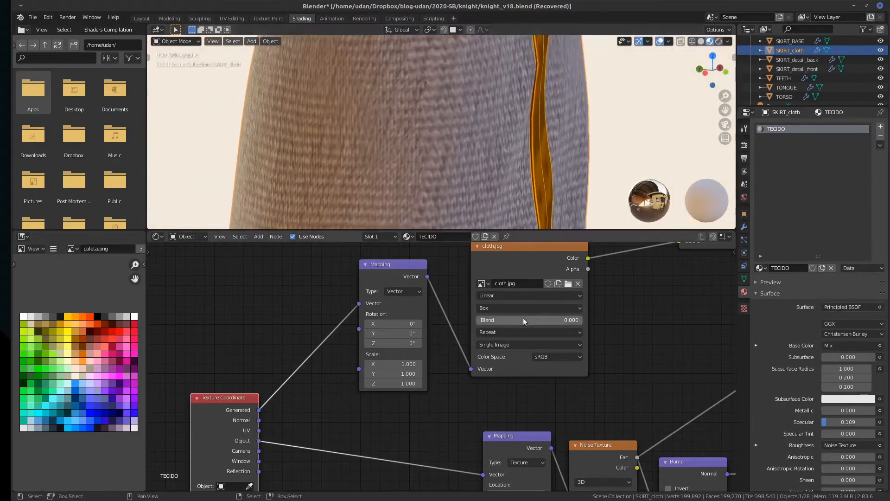
pyautogui.moveTo(523, 318); pyautogui.dragTo(640, 319)
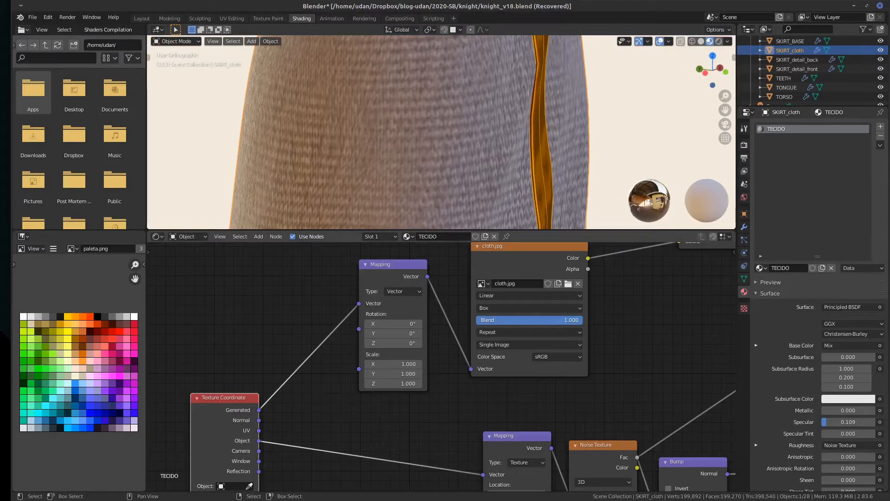
# Try a scale of 10 on X, Y and Z in the cloth texture's Mapping node
pyautogui.moveTo(424, 72); pyautogui.dragTo(394, 218, button='middle')
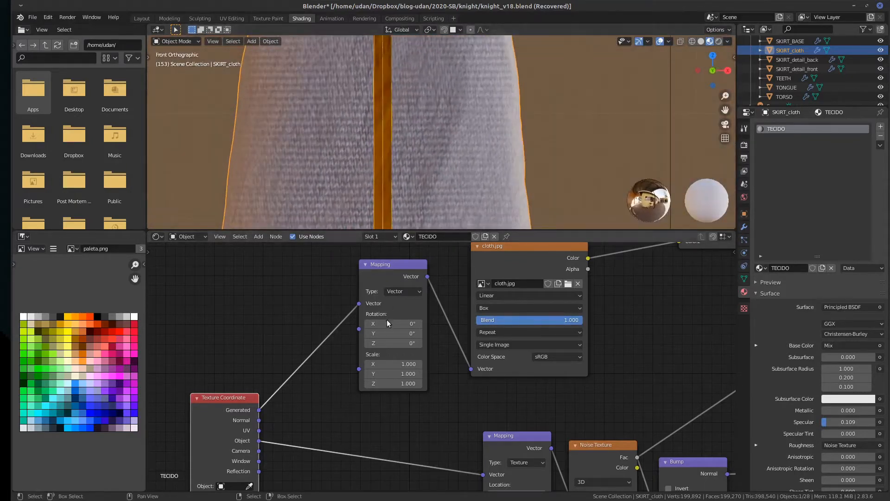
pyautogui.click(394, 364)
pyautogui.write('10')
pyautogui.press('Return')
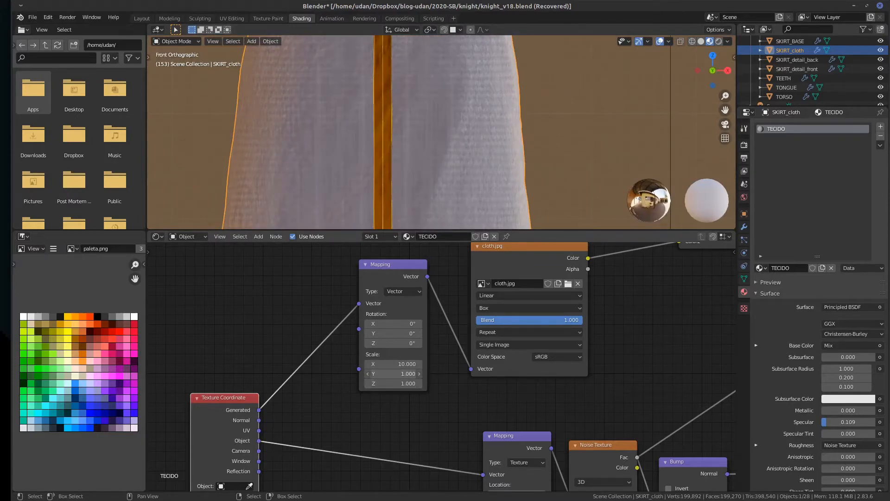
pyautogui.click(395, 373)
pyautogui.write('1.0')
pyautogui.press('Return')
pyautogui.click(389, 382)
pyautogui.write('10')
pyautogui.press('Return')
# Examine the skirt's fabric weave from the front and side, both up close and with the whole figure in view
pyautogui.moveTo(409, 123); pyautogui.dragTo(456, 132, button='middle')
pyautogui.scroll(5, 455, 132)
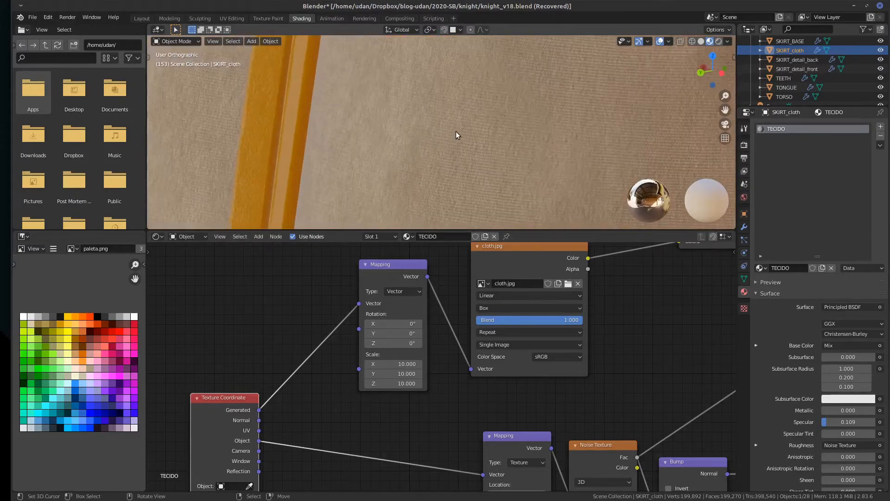
pyautogui.scroll(-4, 456, 131)
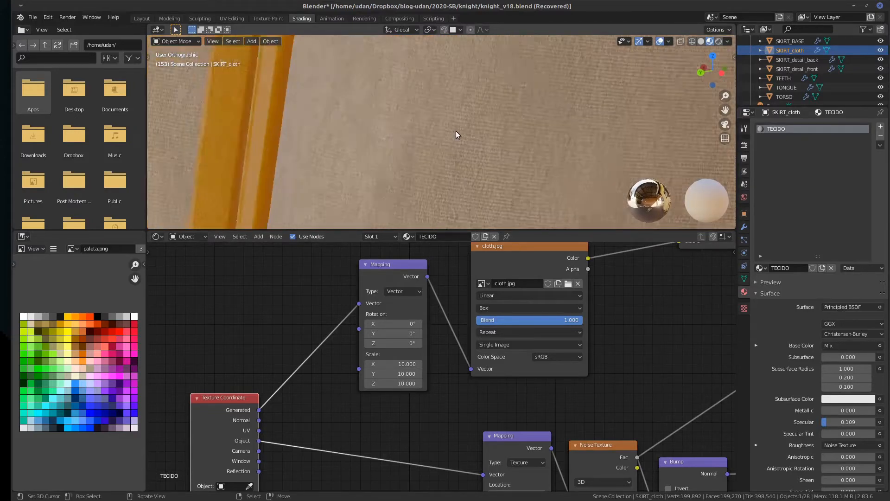
pyautogui.press('KP_1')
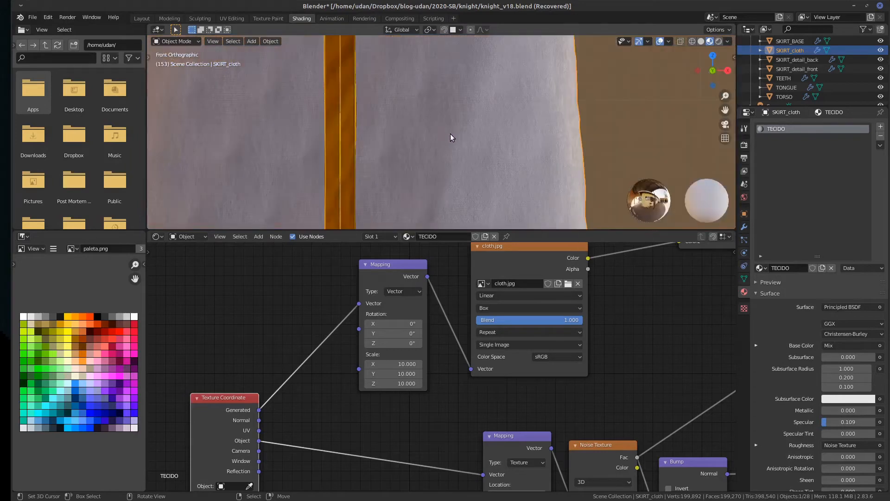
pyautogui.scroll(3, 449, 133)
pyautogui.scroll(2, 450, 133)
pyautogui.scroll(-5, 450, 133)
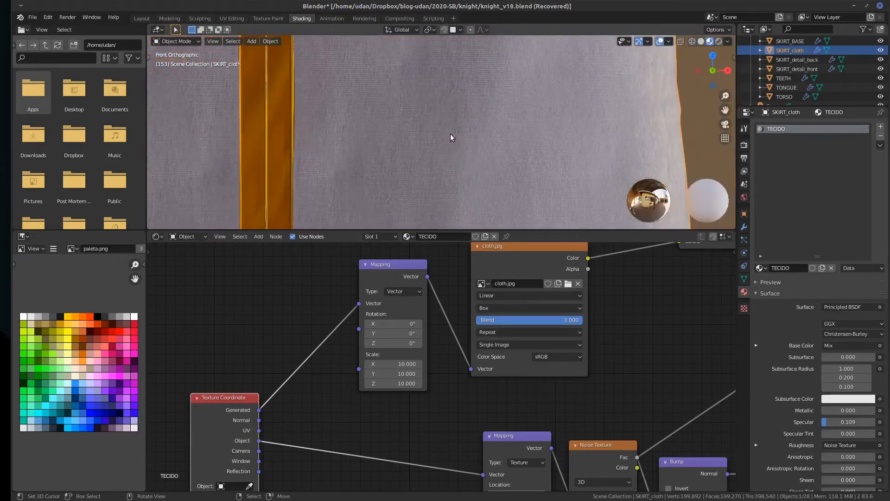
pyautogui.moveTo(443, 138); pyautogui.dragTo(333, 138, button='middle')
pyautogui.scroll(-3, 332, 134)
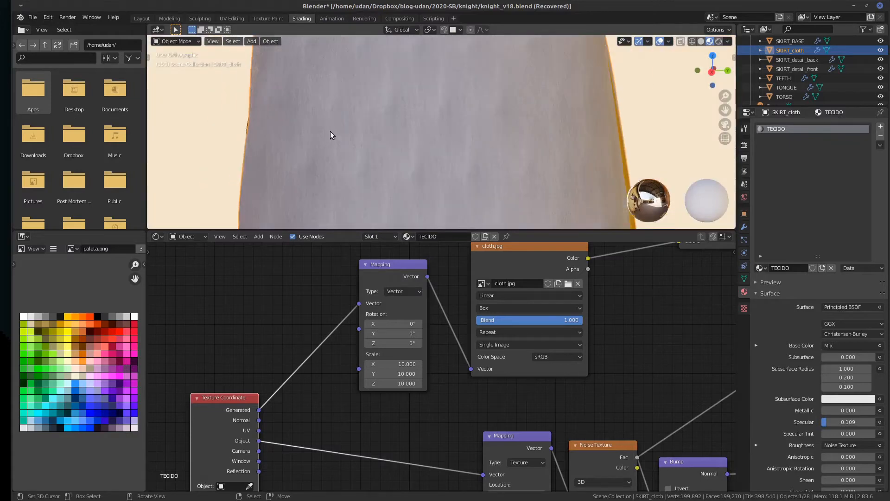
pyautogui.press('KP_1')
pyautogui.scroll(1, 393, 102)
pyautogui.scroll(-3, 393, 105)
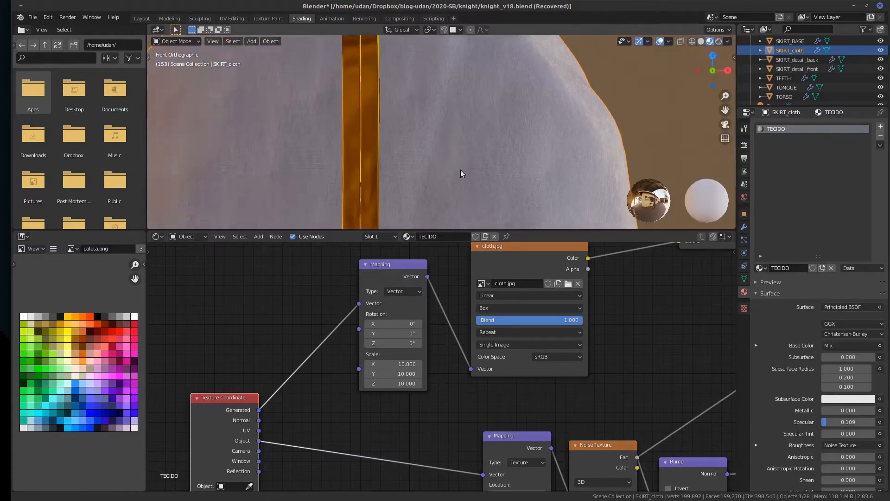
pyautogui.scroll(-5, 428, 131)
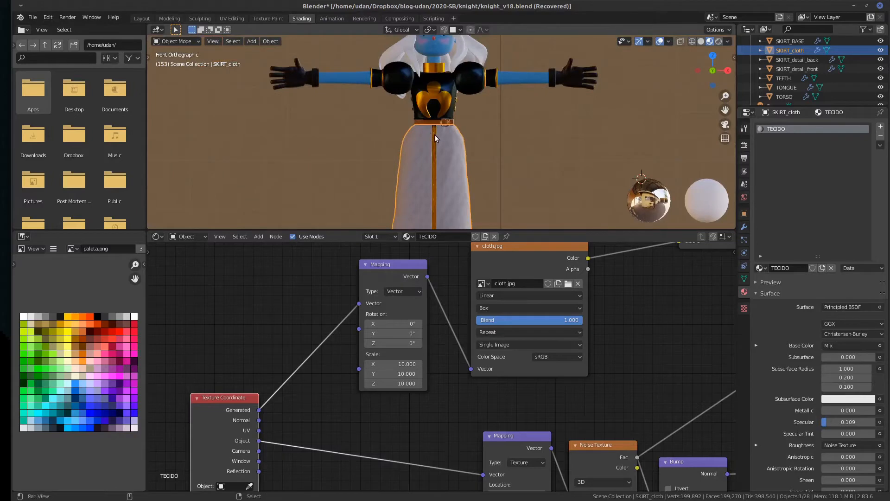
pyautogui.scroll(4, 413, 92)
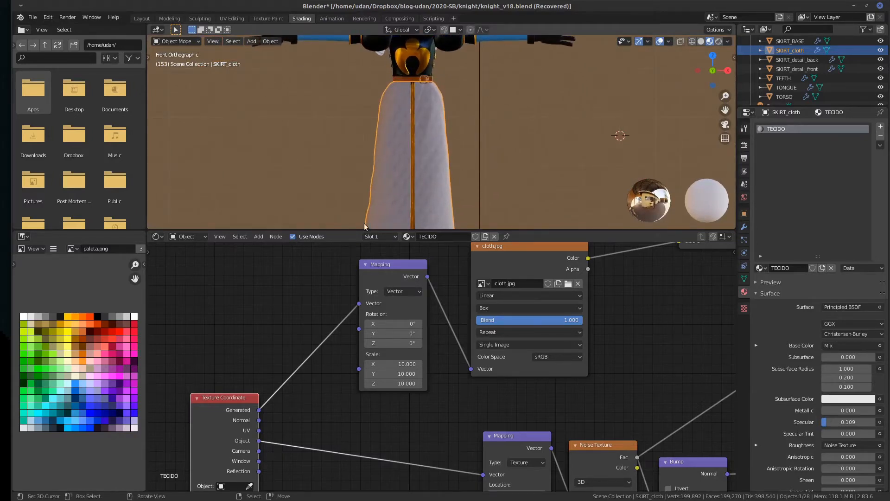
# Set the cloth texture's Mapping scale to 2 on the X, Y and Z axes
pyautogui.click(397, 364)
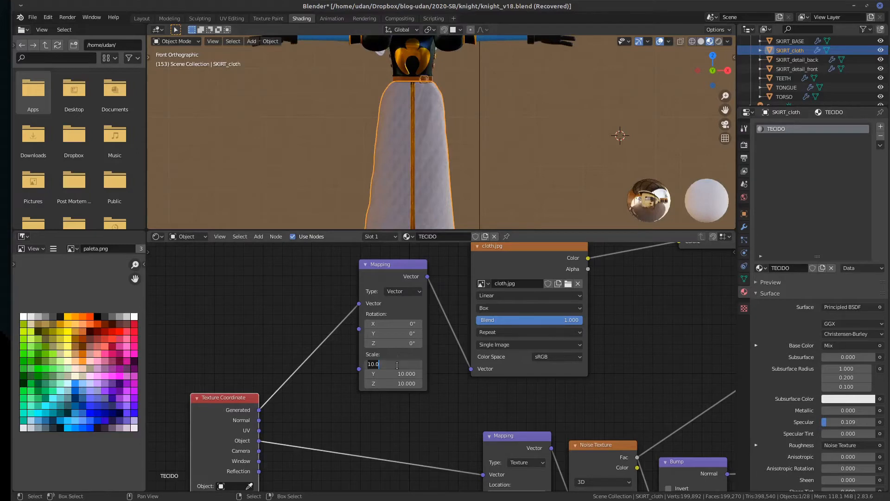
pyautogui.write('2')
pyautogui.press('Return')
pyautogui.click(397, 374)
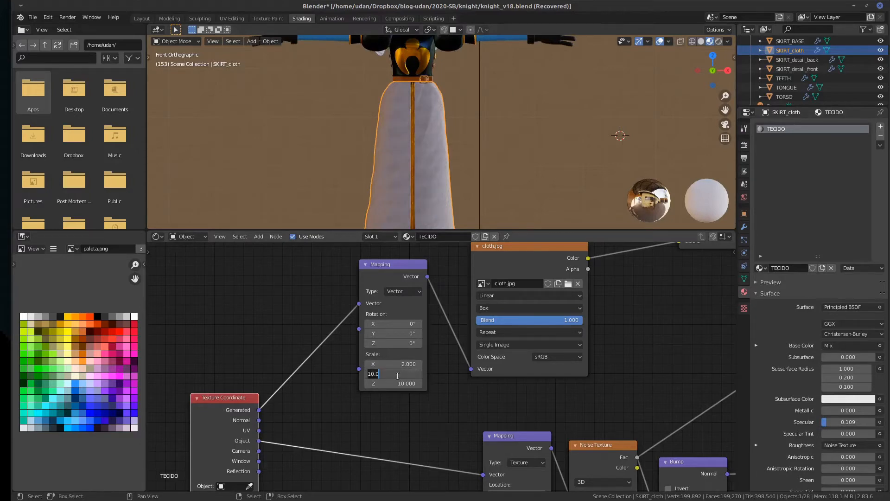
pyautogui.write('2')
pyautogui.press('Return')
pyautogui.click(403, 384)
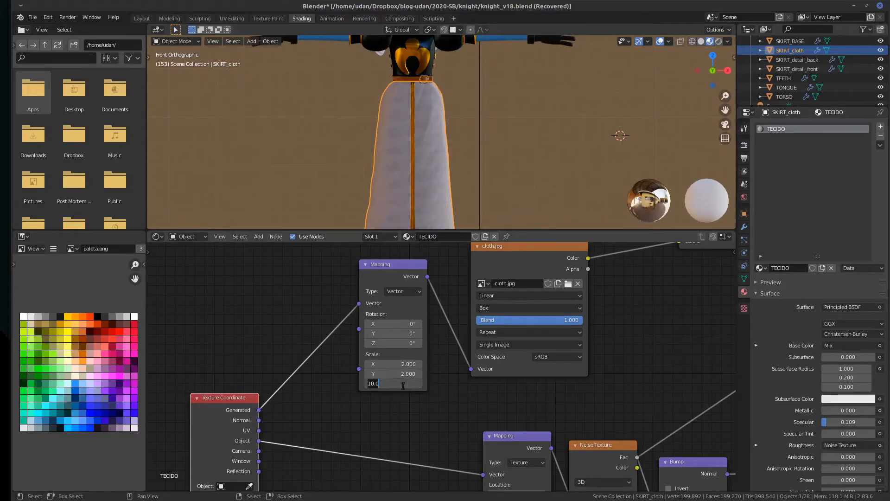
pyautogui.write('2')
pyautogui.press('Return')
# Compare the skirt's fabric pattern from the front at close range and at full-figure distance
pyautogui.scroll(5, 430, 106)
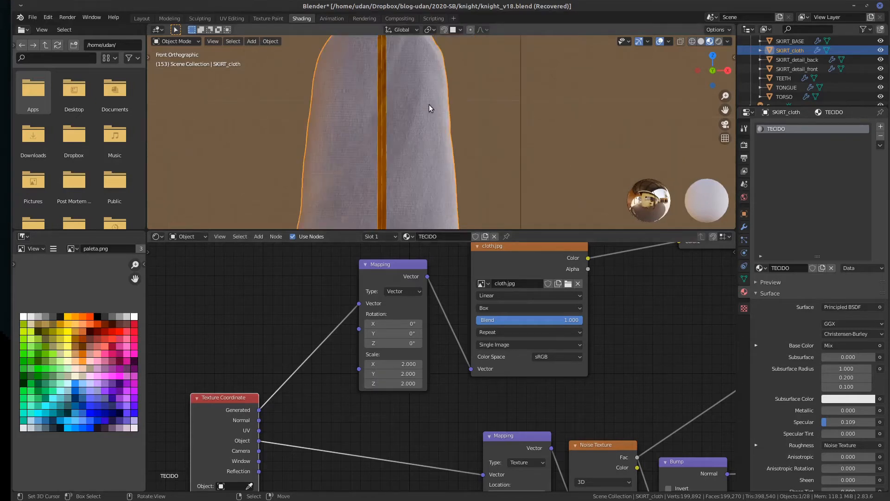
pyautogui.keyDown('ctrl'); pyautogui.moveTo(429, 104); pyautogui.dragTo(440, 70, button='middle'); pyautogui.keyUp('ctrl')
pyautogui.scroll(-1, 450, 152)
pyautogui.scroll(-6, 437, 101)
pyautogui.scroll(-6, 439, 112)
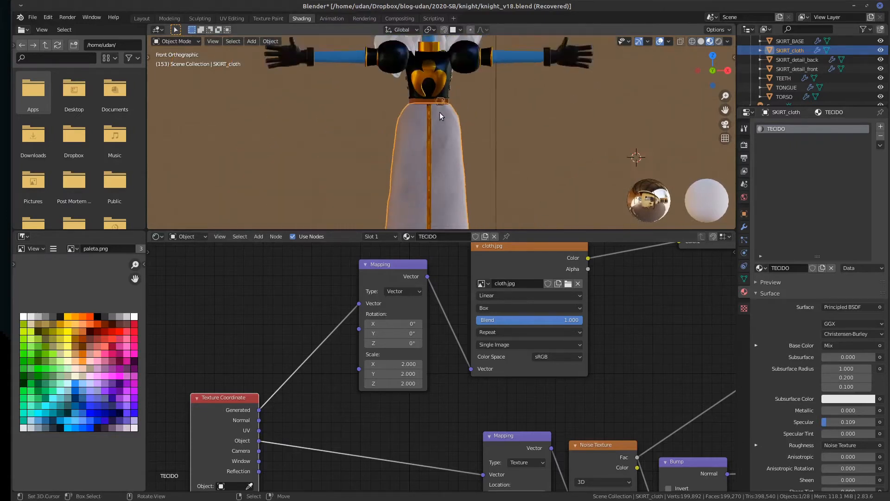
pyautogui.scroll(6, 441, 117)
pyautogui.scroll(8, 439, 122)
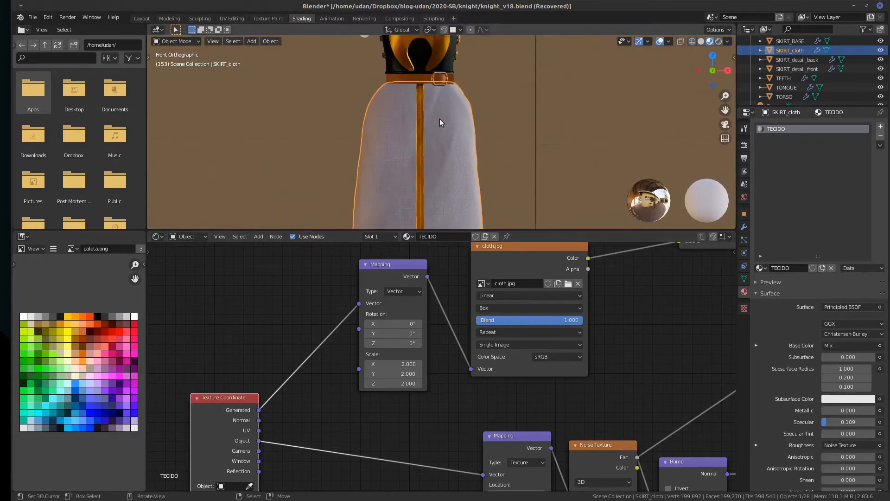
# Try a Mapping scale of 3 on all three axes for the cloth texture and check the skirt from the front
pyautogui.click(408, 364)
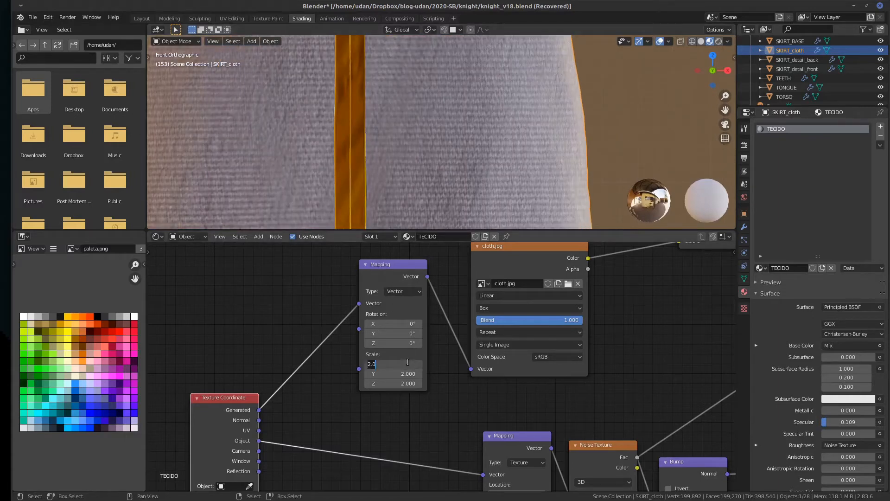
pyautogui.write('3')
pyautogui.press('Return')
pyautogui.click(401, 373)
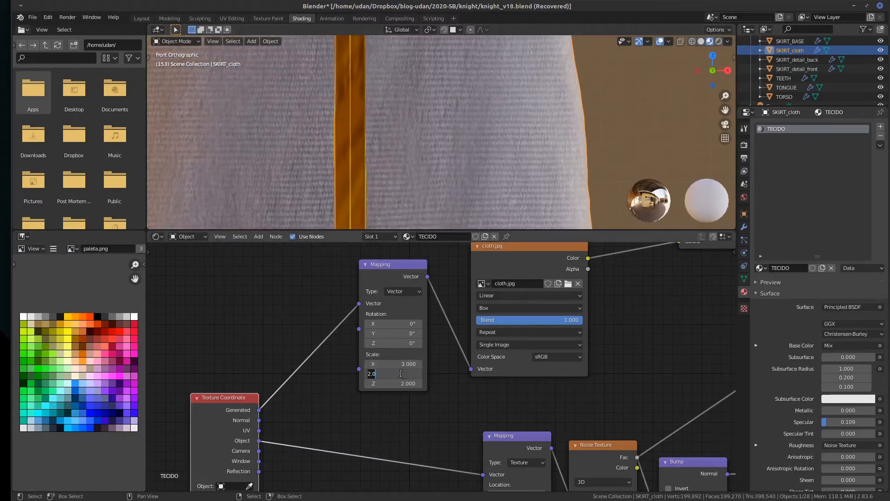
pyautogui.click(402, 381)
pyautogui.write('3')
pyautogui.press('Return')
pyautogui.scroll(-5, 471, 67)
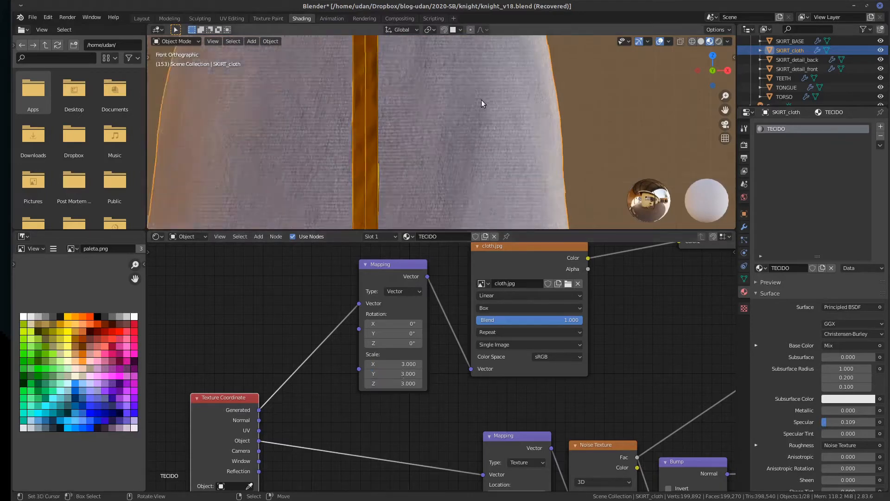
pyautogui.scroll(5, 480, 102)
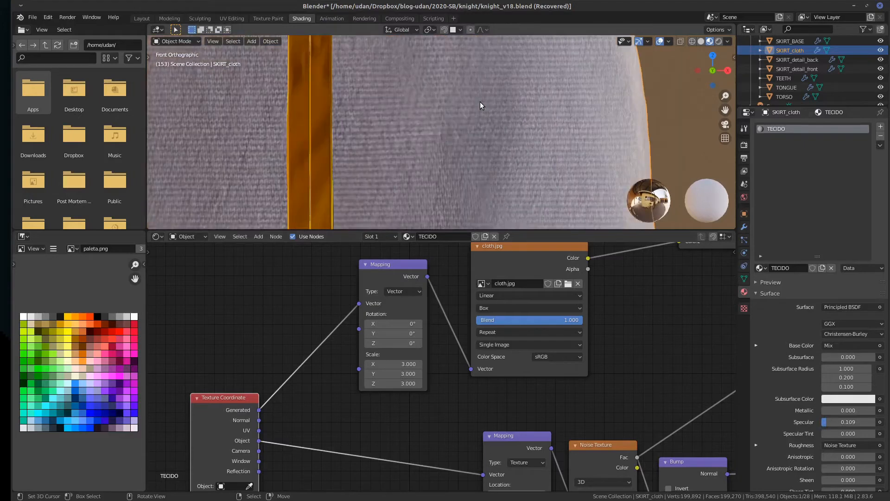
pyautogui.scroll(-5, 481, 103)
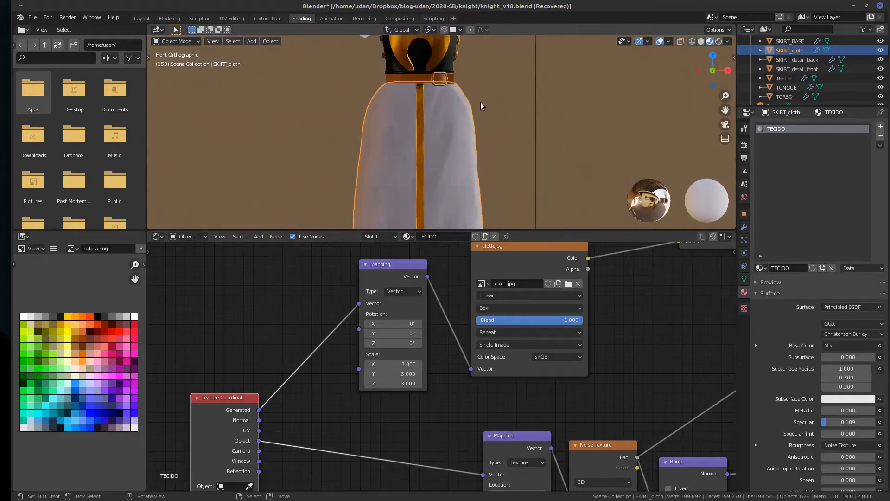
pyautogui.keyDown('shift'); pyautogui.moveTo(494, 132); pyautogui.dragTo(487, 81, button='middle'); pyautogui.keyUp('shift')
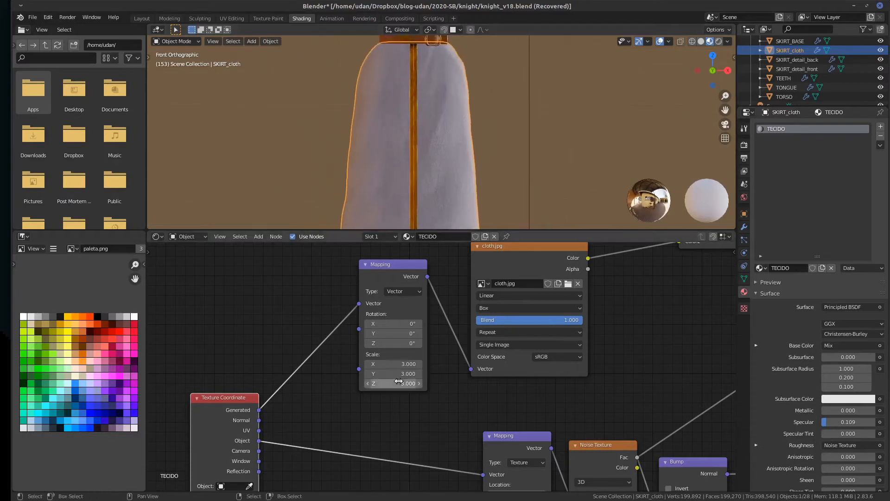
# Return the cloth texture's Mapping scale to 2 on all three axes
pyautogui.click(401, 364)
pyautogui.click(401, 374)
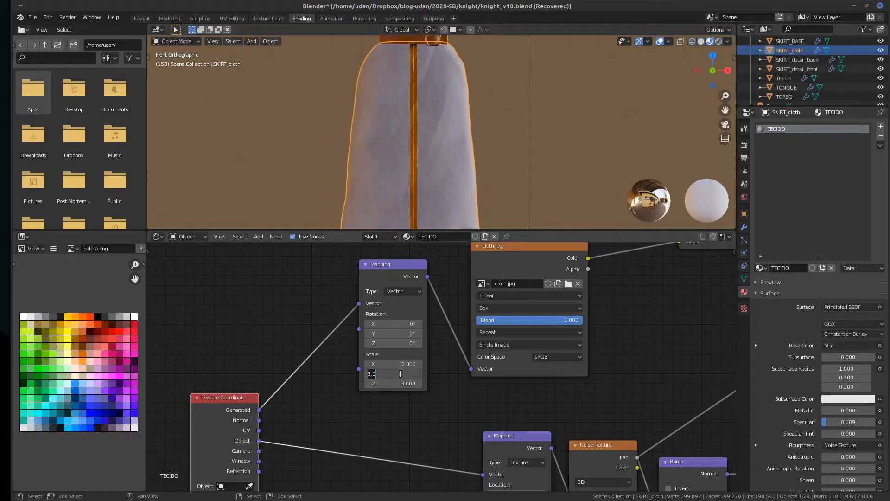
pyautogui.click(405, 383)
pyautogui.write('2')
pyautogui.press('Return')
pyautogui.scroll(-3, 491, 157)
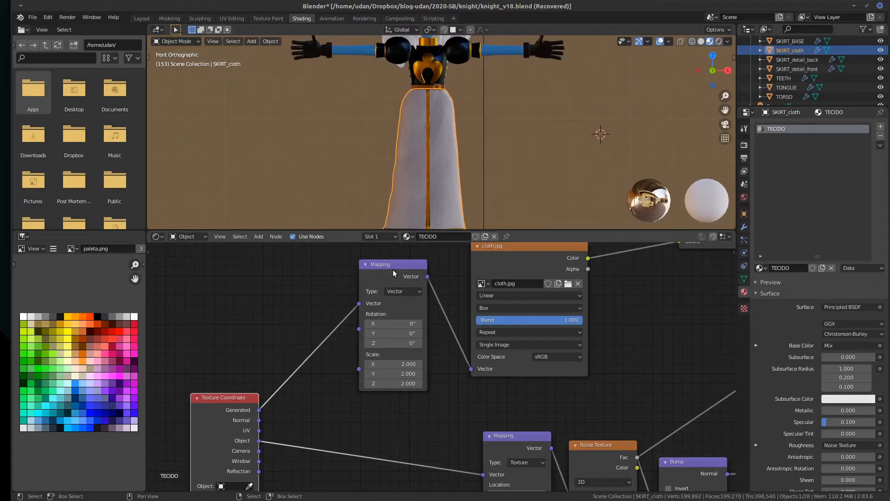
# Review how the Vertex Color, ColorRamp and cloth.jpg nodes feed the Mix node in the TECIDO material
pyautogui.moveTo(394, 273); pyautogui.dragTo(397, 291)
pyautogui.moveTo(655, 333); pyautogui.dragTo(489, 447, button='middle')
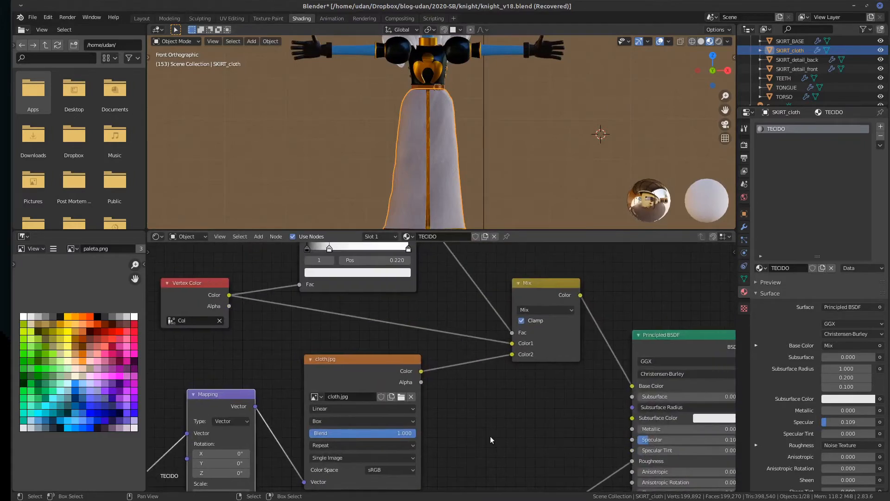
pyautogui.moveTo(510, 399); pyautogui.dragTo(527, 417, button='middle')
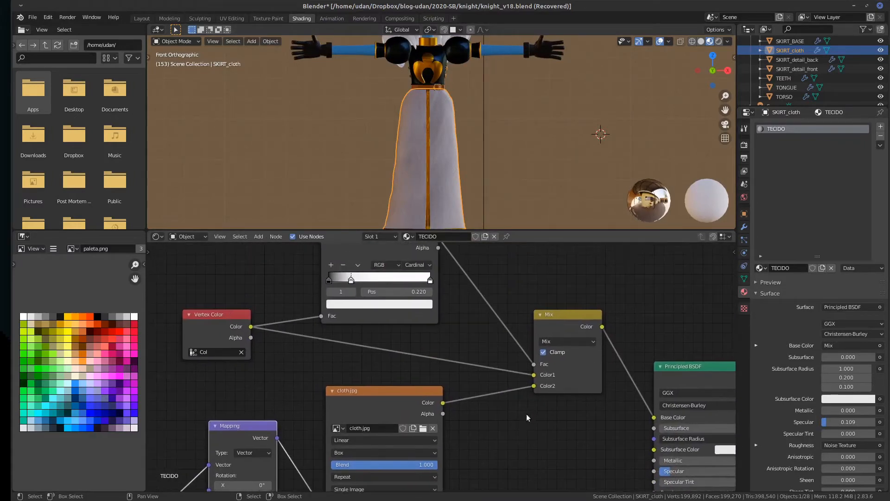
pyautogui.moveTo(411, 329); pyautogui.dragTo(444, 315, button='middle')
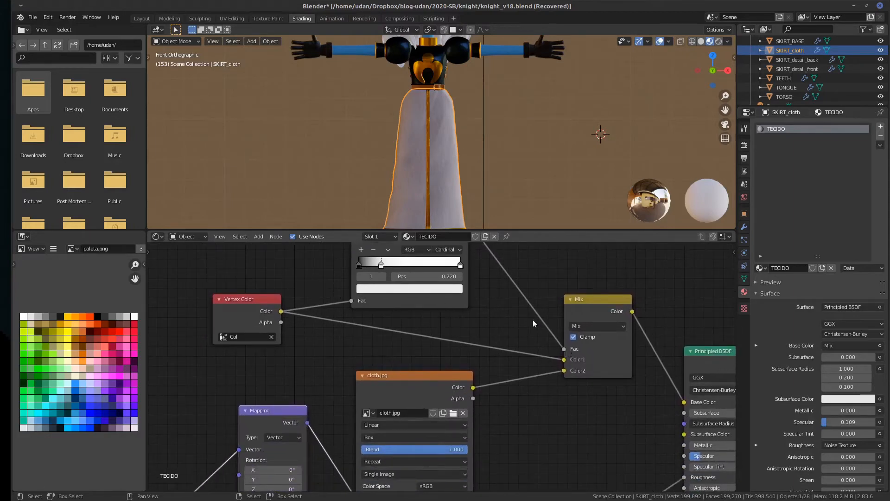
pyautogui.moveTo(533, 323); pyautogui.dragTo(490, 310, button='middle')
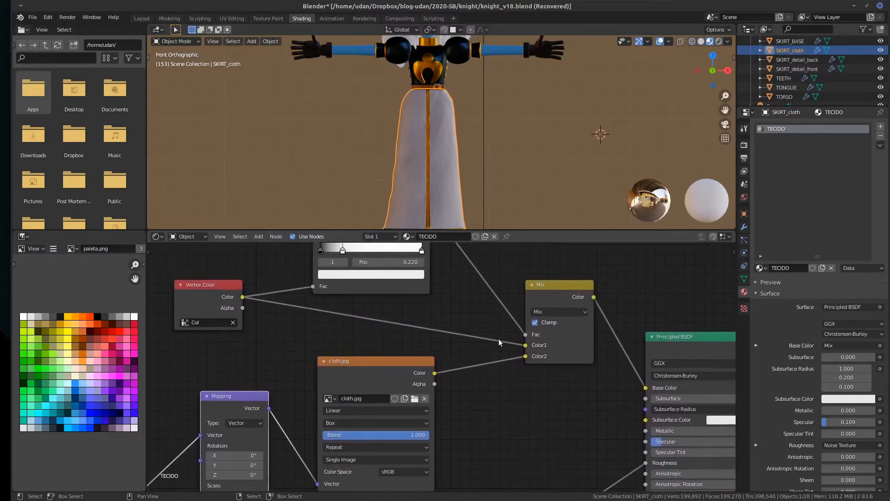
pyautogui.moveTo(499, 342); pyautogui.dragTo(587, 415, button='middle')
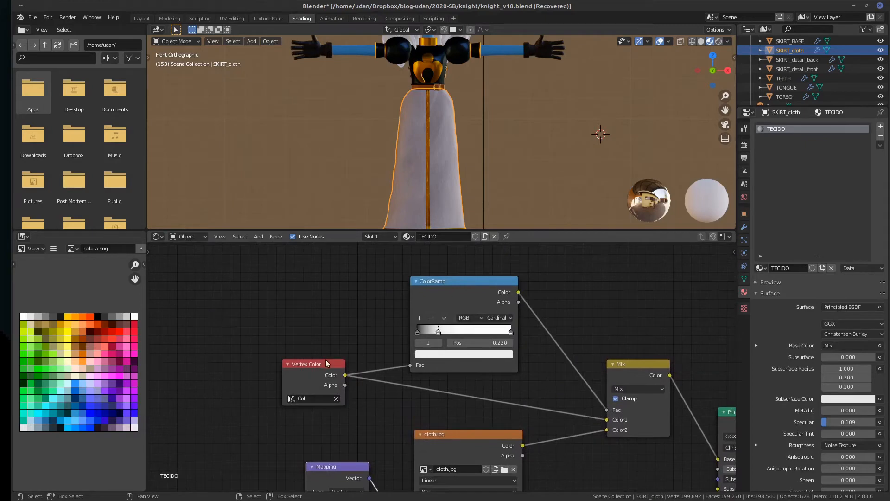
pyautogui.keyDown('ctrl'); pyautogui.moveTo(328, 359); pyautogui.dragTo(360, 355, button='middle'); pyautogui.keyUp('ctrl')
pyautogui.scroll(3, 359, 355)
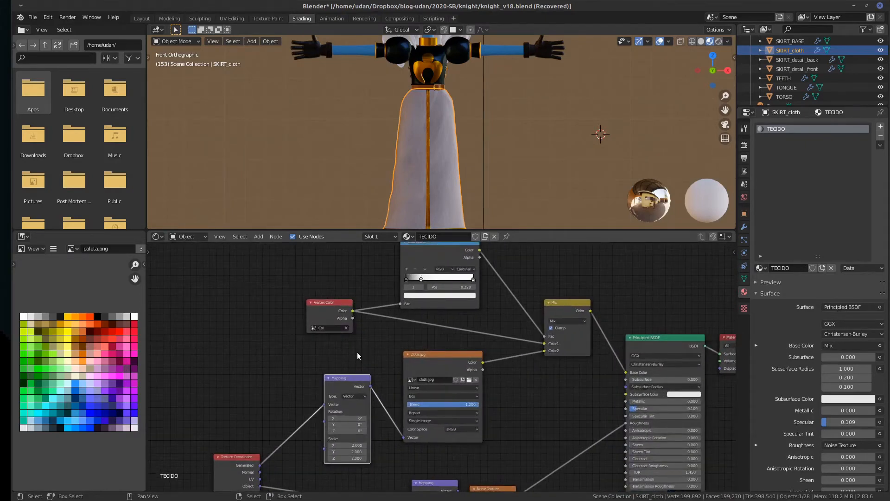
pyautogui.scroll(-3, 358, 356)
pyautogui.scroll(2, 360, 363)
# Delete the Vertex Color and ColorRamp nodes from the TECIDO material
pyautogui.click(348, 311)
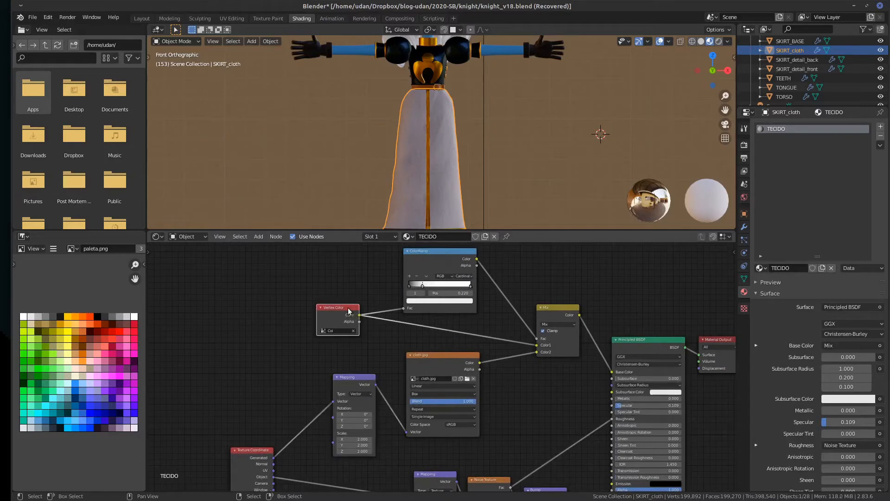
pyautogui.press('x')
pyautogui.click(432, 252)
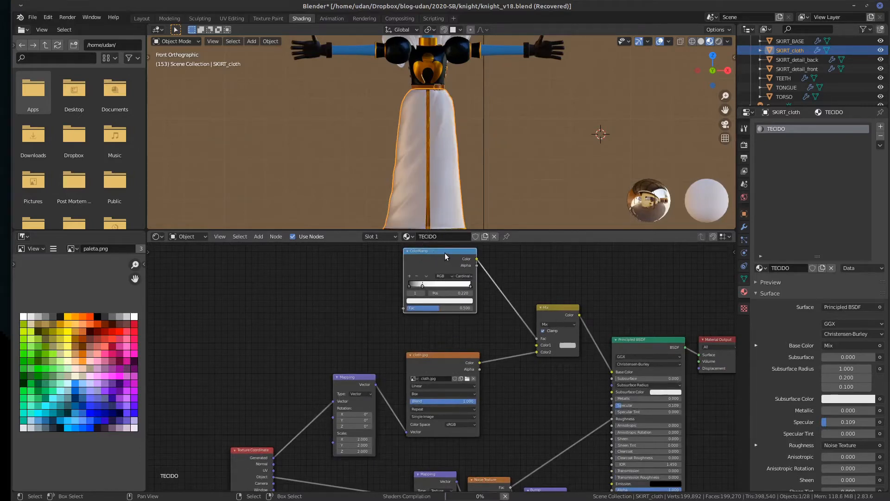
pyautogui.press('x')
# Delete the lower Mapping node, the Noise Texture and the Bump node from the TECIDO material
pyautogui.scroll(-1, 458, 308)
pyautogui.moveTo(458, 307); pyautogui.dragTo(470, 251, button='middle')
pyautogui.click(422, 386)
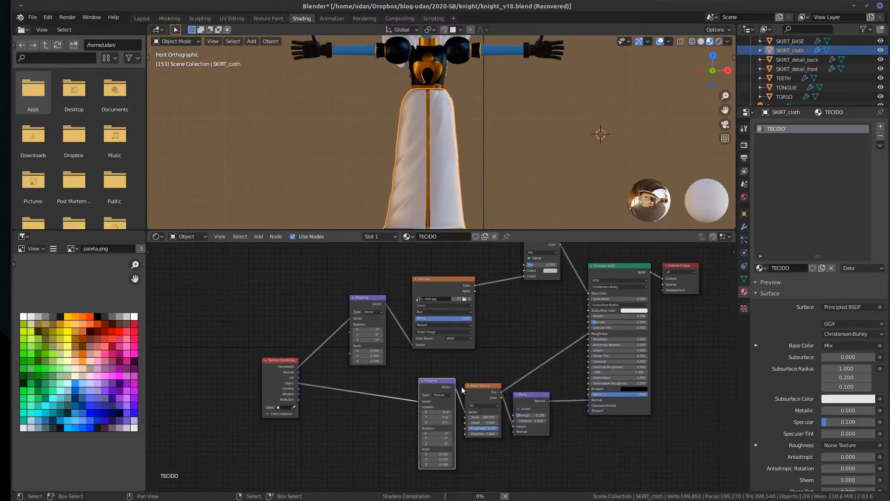
pyautogui.press('x')
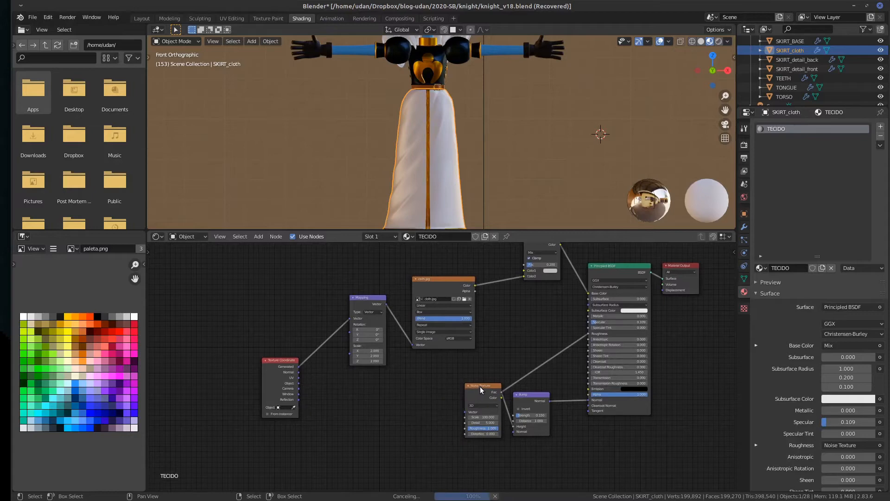
pyautogui.scroll(-1, 485, 387)
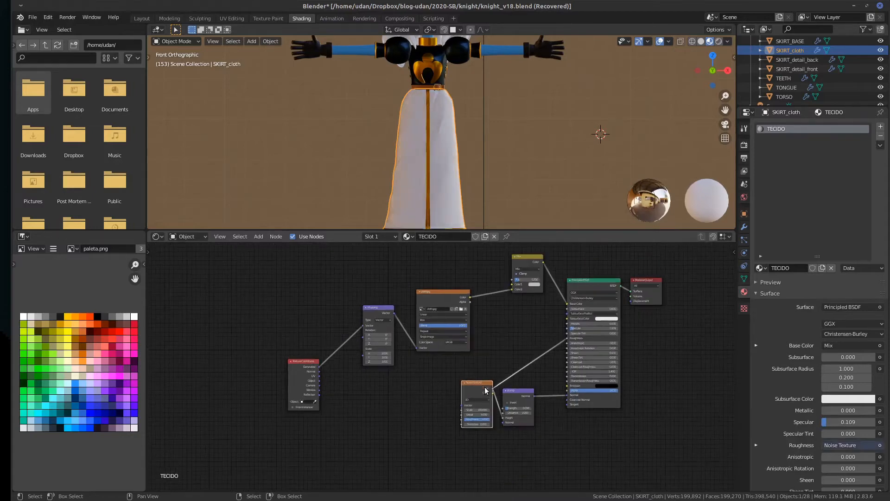
pyautogui.click(485, 387)
pyautogui.press('x')
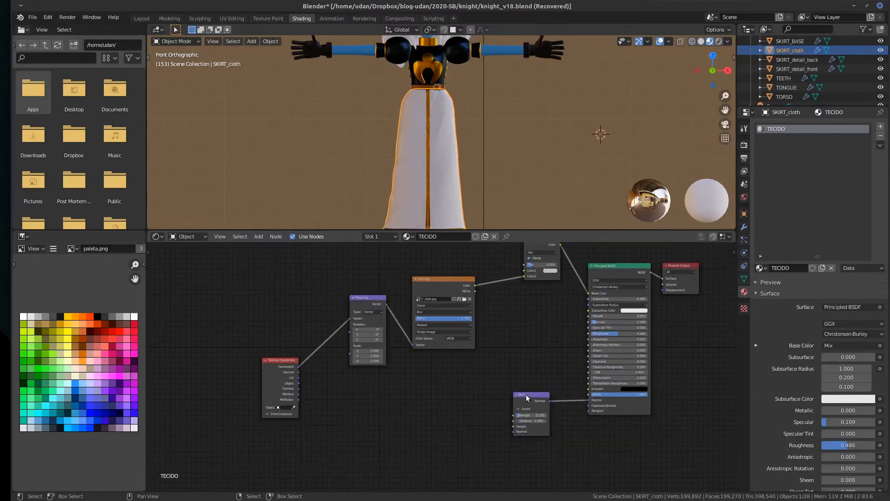
pyautogui.click(527, 397)
pyautogui.press('x')
# Line up the Mix, cloth.jpg, Mapping and Texture Coordinate nodes in a compact row before the Principled BSDF
pyautogui.scroll(2, 507, 343)
pyautogui.moveTo(506, 343); pyautogui.dragTo(462, 402, button='middle')
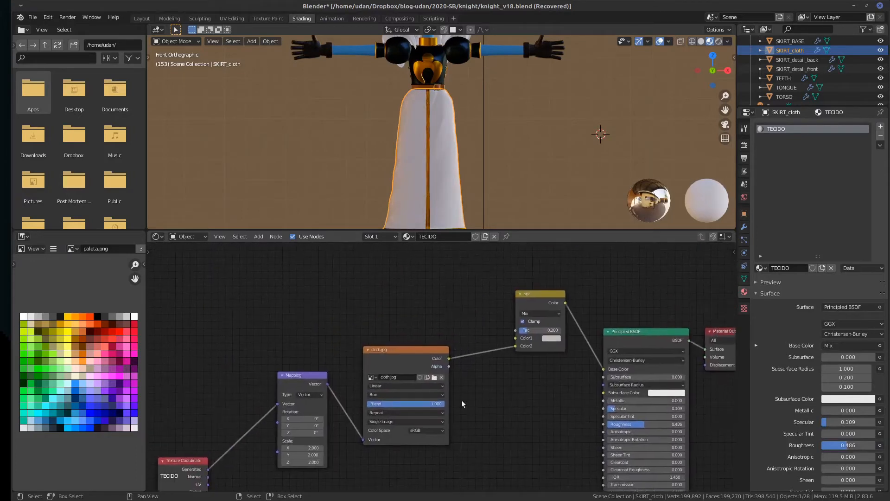
pyautogui.moveTo(533, 299); pyautogui.dragTo(542, 352)
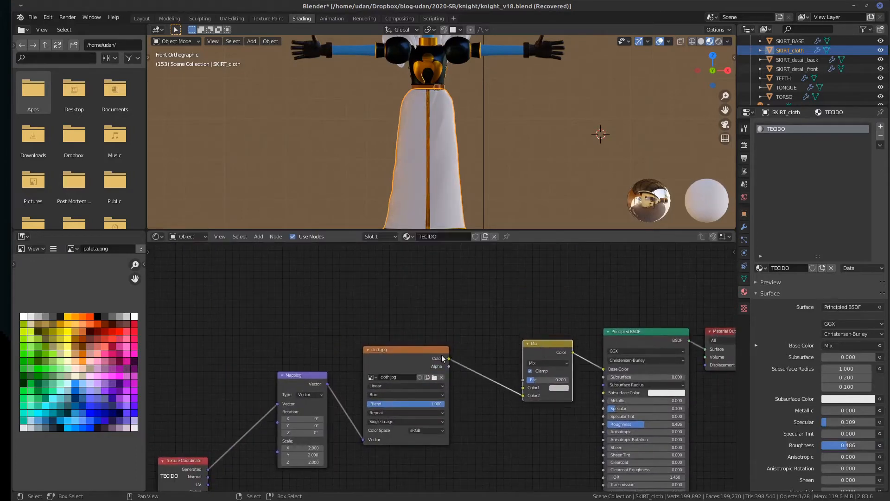
pyautogui.moveTo(432, 356); pyautogui.dragTo(480, 381)
pyautogui.moveTo(281, 380); pyautogui.dragTo(340, 408)
pyautogui.moveTo(169, 454); pyautogui.dragTo(184, 422, button='middle')
pyautogui.moveTo(202, 429); pyautogui.dragTo(288, 374)
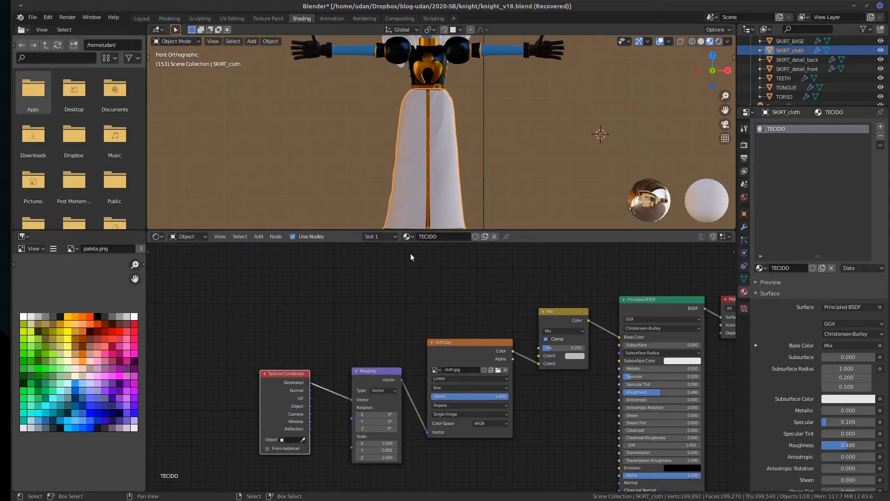
# Duplicate the cloth.jpg image texture node and place the copy above the original
pyautogui.scroll(1, 493, 297)
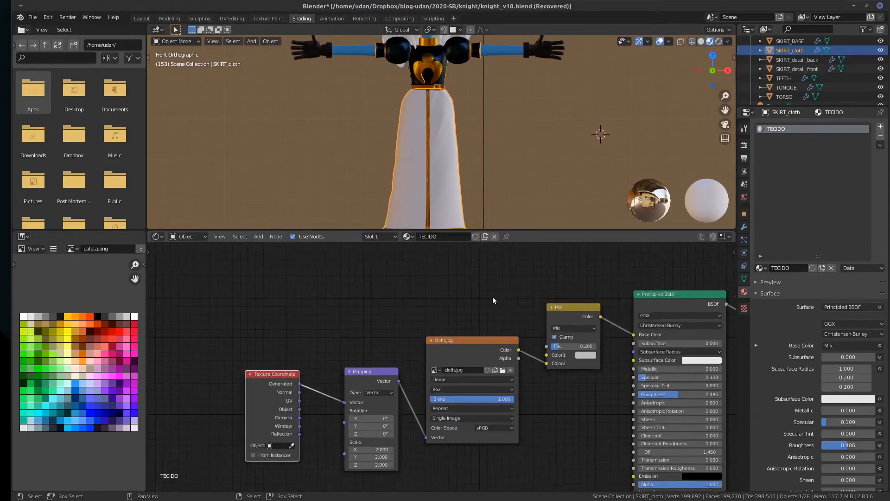
pyautogui.scroll(1, 450, 350)
pyautogui.scroll(-1, 450, 351)
pyautogui.moveTo(445, 344); pyautogui.dragTo(415, 353, button='middle')
pyautogui.click(415, 356)
pyautogui.hotkey('shift', 'd')
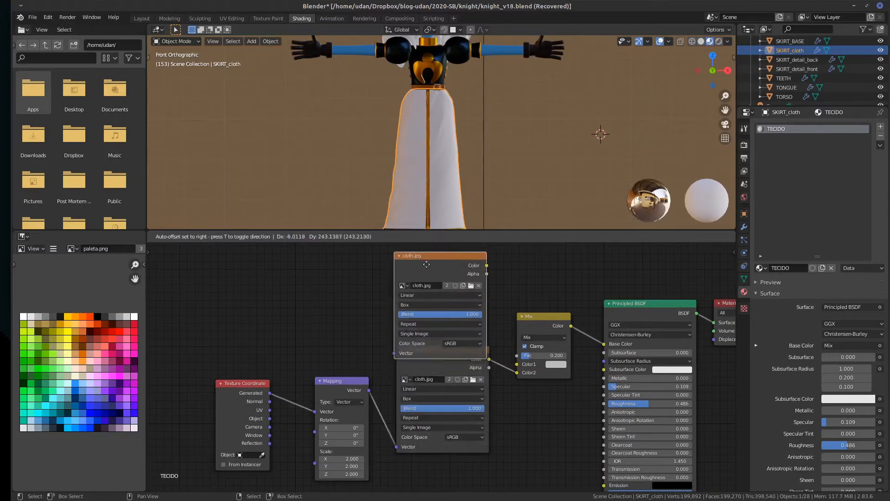
pyautogui.moveTo(412, 336); pyautogui.dragTo(417, 430, button='middle')
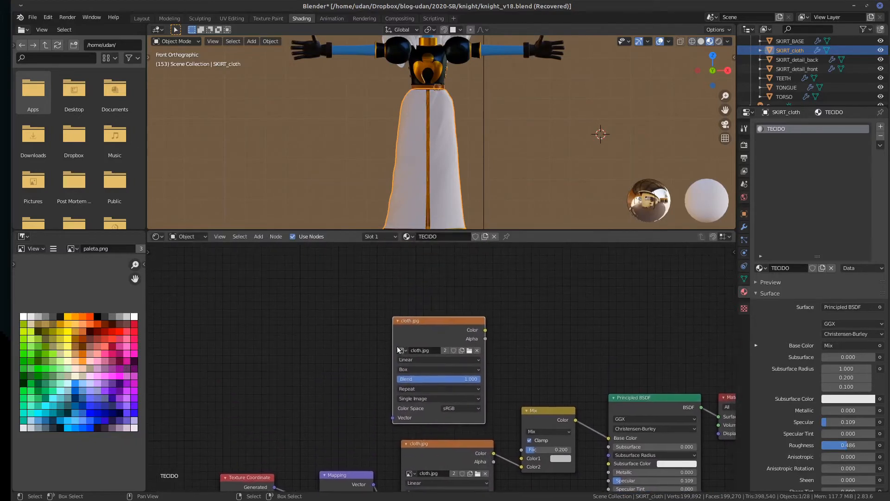
# Switch the duplicated texture node's image to paleta.png and its projection to Flat
pyautogui.click(401, 350)
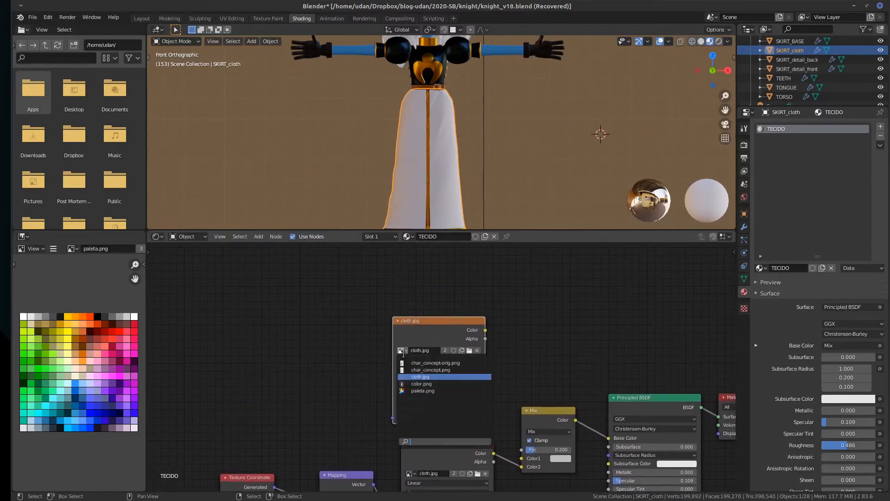
pyautogui.click(426, 393)
pyautogui.click(423, 368)
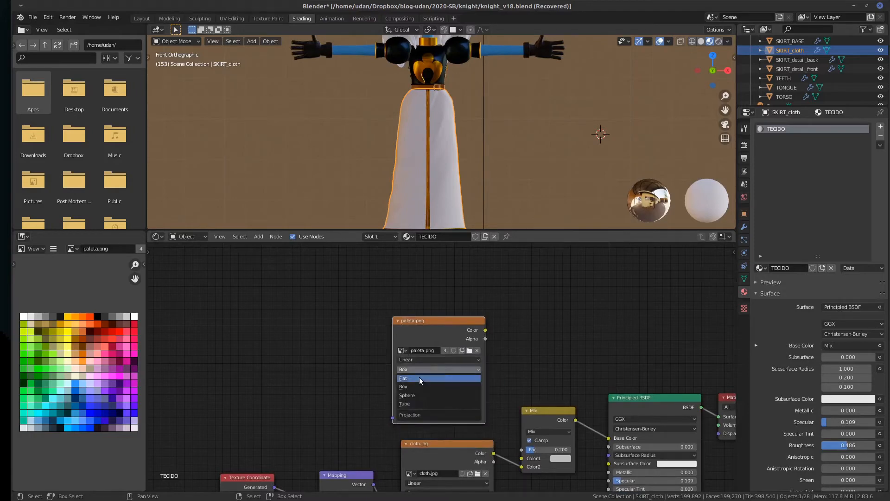
pyautogui.click(419, 378)
# Add a UV Map node set to UVMap and connect its UV output to the paleta.png texture's Vector input
pyautogui.scroll(-2, 419, 377)
pyautogui.moveTo(396, 380); pyautogui.dragTo(421, 329, button='middle')
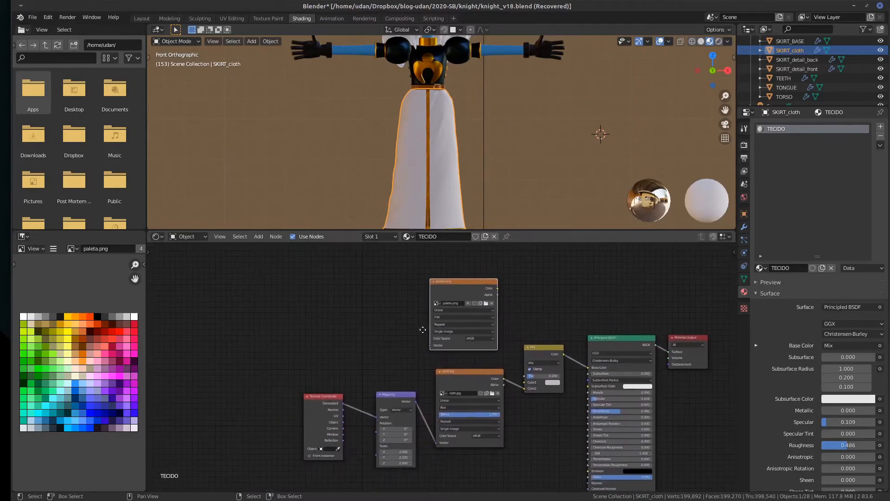
pyautogui.hotkey('shift', 'a')
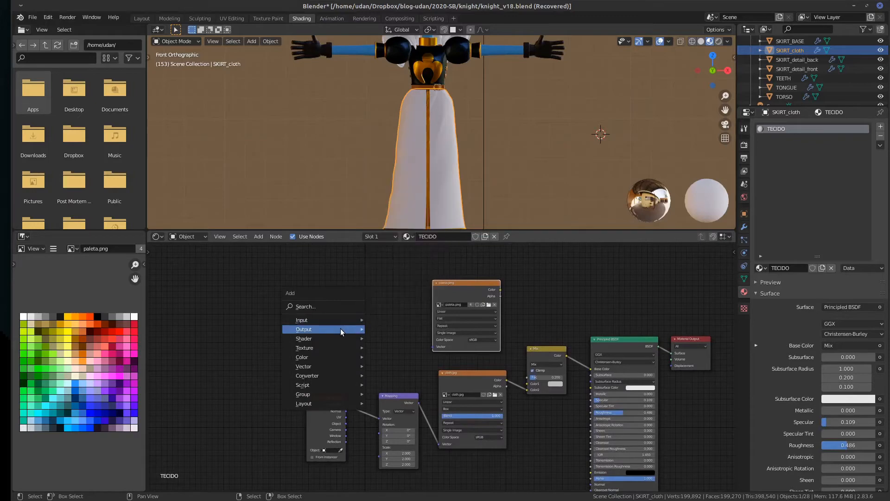
pyautogui.moveTo(342, 319)
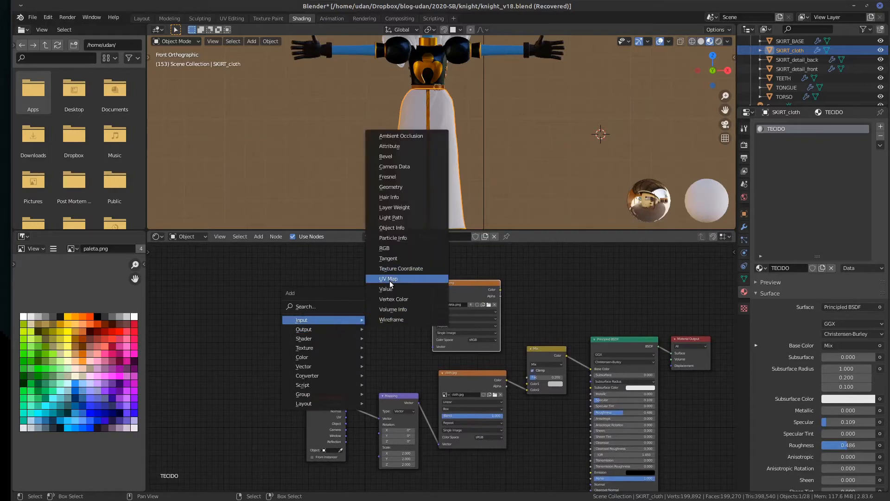
pyautogui.click(389, 279)
pyautogui.click(339, 315)
pyautogui.click(360, 340)
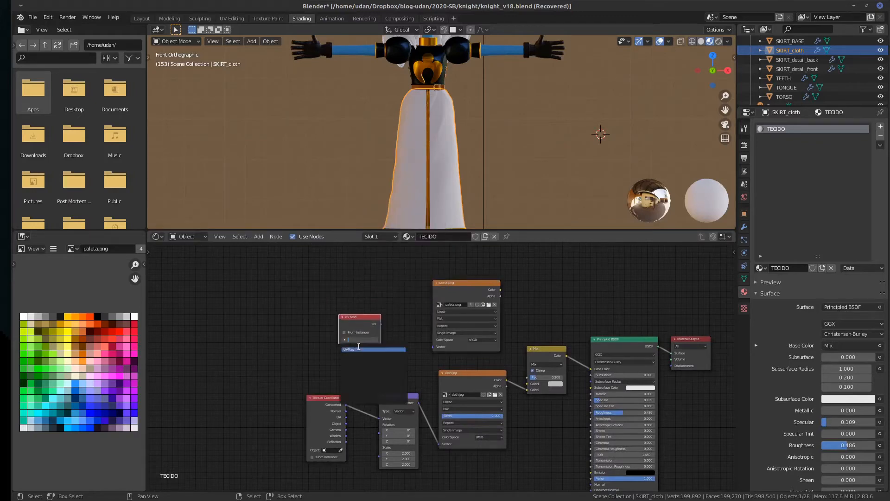
pyautogui.click(367, 348)
pyautogui.moveTo(381, 323); pyautogui.dragTo(432, 347)
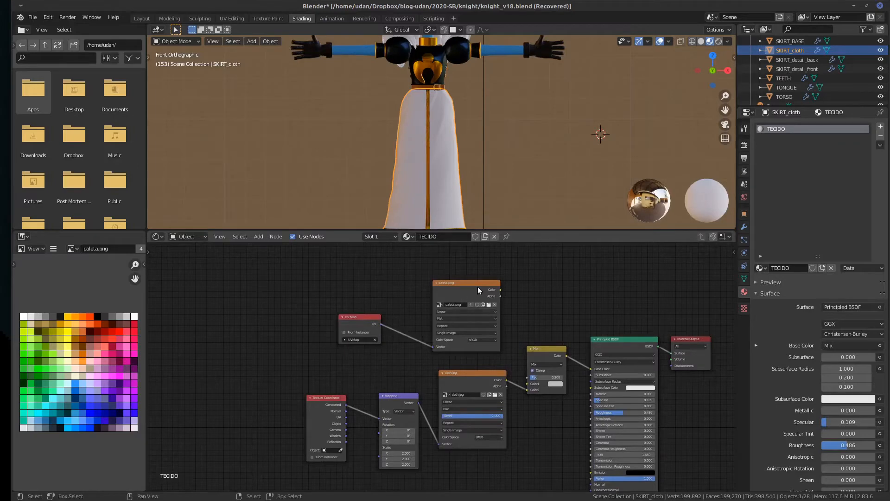
# Space out the two image texture nodes and connect the paleta.png Color output to the Mix node's Color1 input
pyautogui.moveTo(477, 284); pyautogui.dragTo(453, 285)
pyautogui.moveTo(482, 373); pyautogui.dragTo(477, 394)
pyautogui.moveTo(476, 291)
pyautogui.mouseDown()
pyautogui.moveTo(501, 362)
pyautogui.moveTo(526, 384)
pyautogui.moveTo(499, 402)
pyautogui.mouseUp()
pyautogui.moveTo(499, 401); pyautogui.dragTo(489, 371, button='middle')
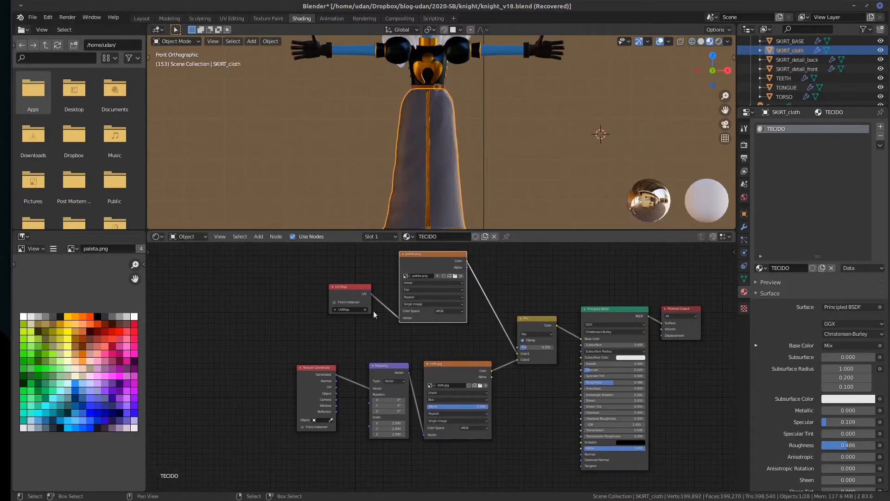
# Move the Texture Coordinate, Mapping and cloth.jpg nodes farther away from the Mix node
pyautogui.scroll(4, 431, 183)
pyautogui.scroll(5, 431, 180)
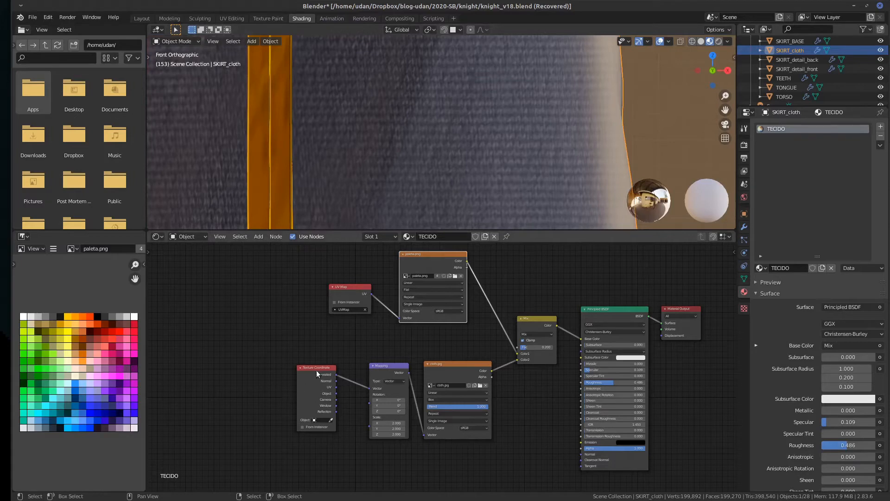
pyautogui.moveTo(316, 370); pyautogui.dragTo(296, 367)
pyautogui.moveTo(390, 366); pyautogui.dragTo(338, 356)
pyautogui.moveTo(461, 367); pyautogui.dragTo(422, 356)
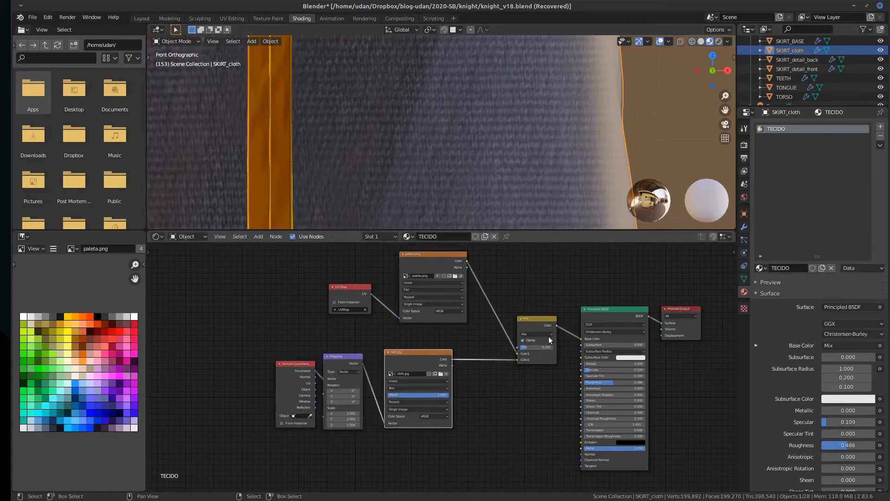
# Set the Mix node's factor to 1.000 and its blend mode to Multiply, and inspect the skirt's fabric below the belt
pyautogui.moveTo(538, 347); pyautogui.dragTo(554, 347)
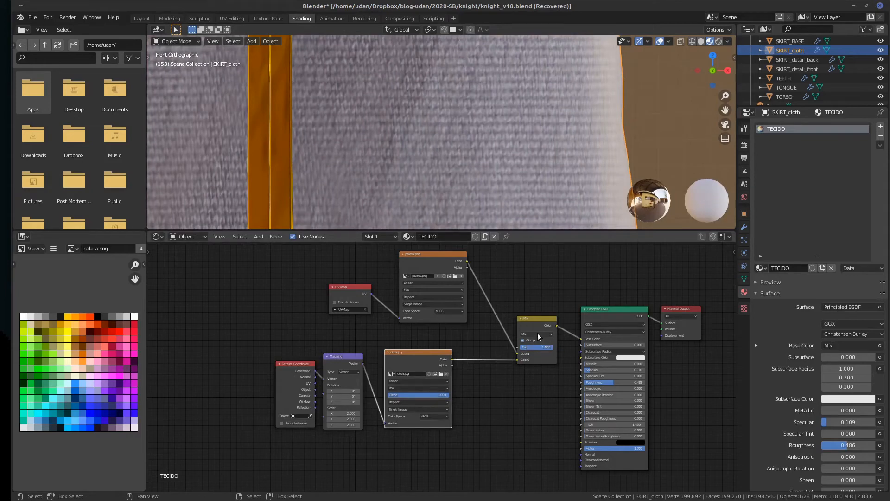
pyautogui.click(537, 334)
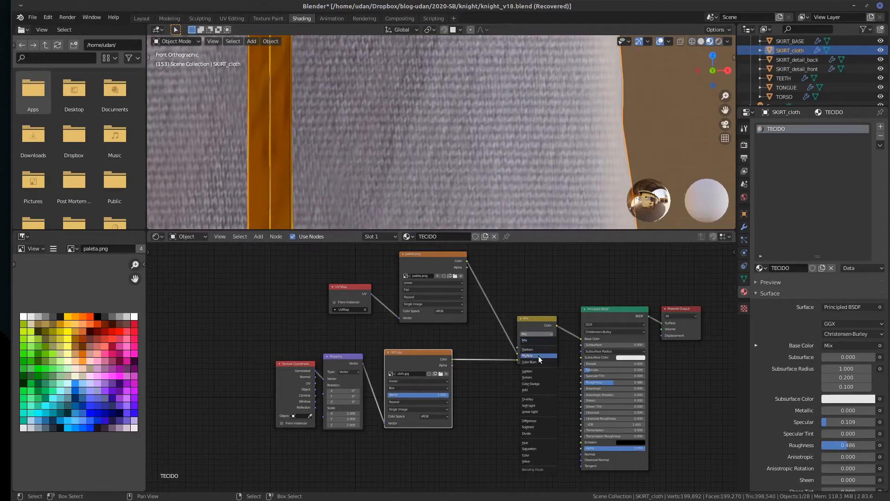
pyautogui.click(539, 355)
pyautogui.scroll(-5, 498, 140)
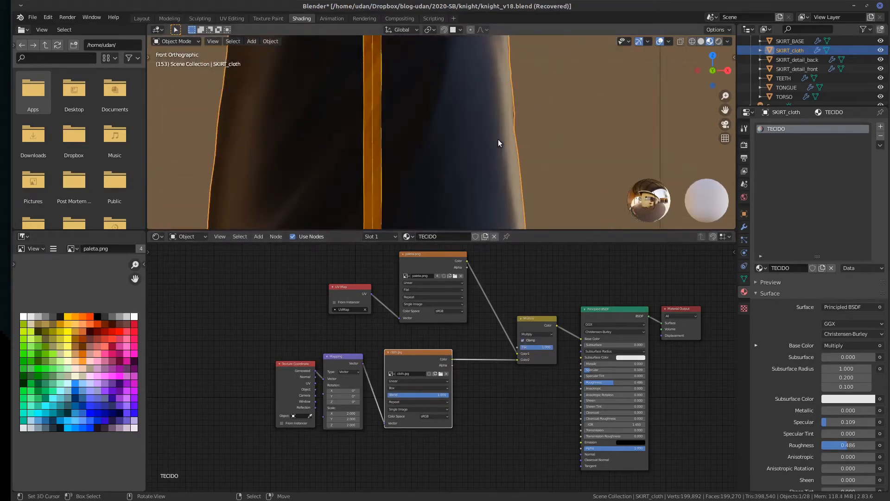
pyautogui.scroll(3, 491, 121)
pyautogui.moveTo(490, 115); pyautogui.dragTo(512, 134, button='middle')
pyautogui.scroll(3, 481, 130)
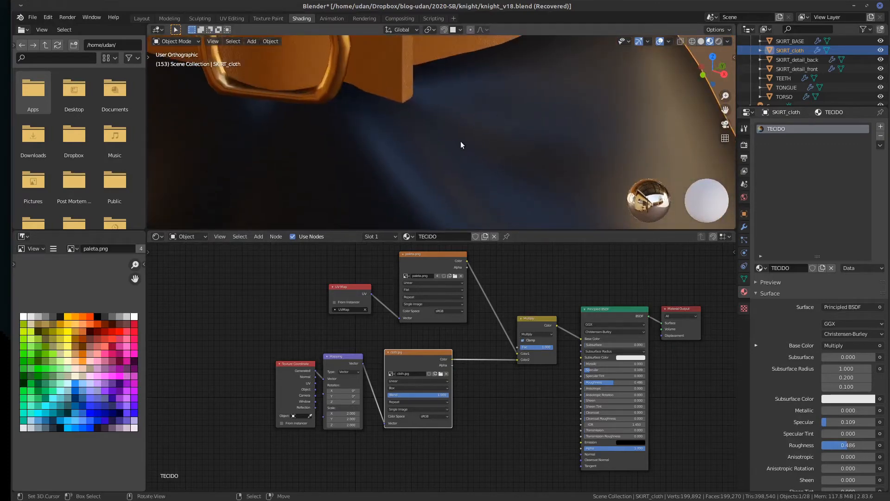
pyautogui.scroll(-5, 460, 141)
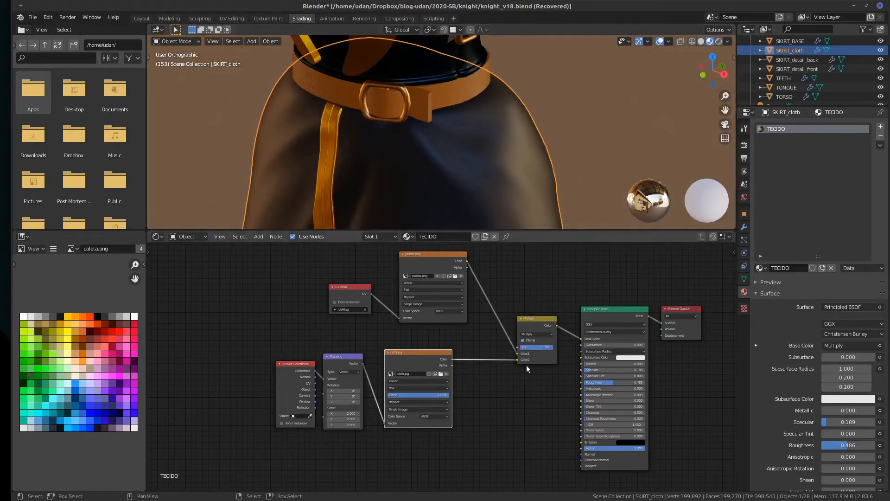
# Move the UV Map and paleta.png nodes down and away from the Multiply node, just above the cloth texture nodes
pyautogui.moveTo(360, 290); pyautogui.dragTo(326, 306)
pyautogui.moveTo(412, 272); pyautogui.dragTo(372, 287)
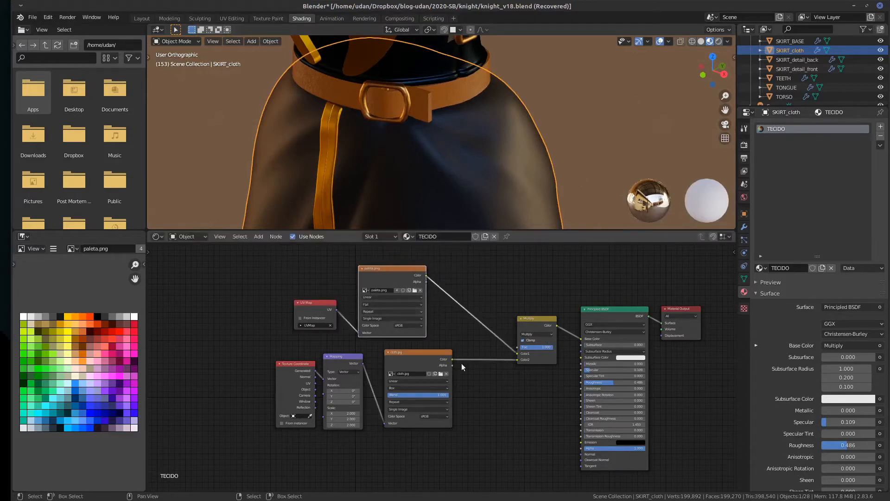
# Spread out the Texture Coordinate, Mapping, cloth.jpg and Multiply nodes to make room after the cloth texture
pyautogui.moveTo(291, 373); pyautogui.dragTo(271, 371)
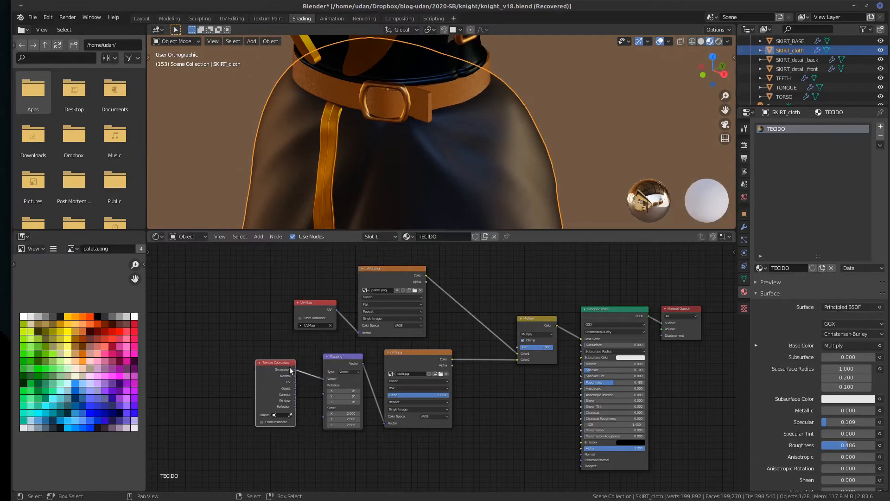
pyautogui.moveTo(331, 363); pyautogui.dragTo(310, 367)
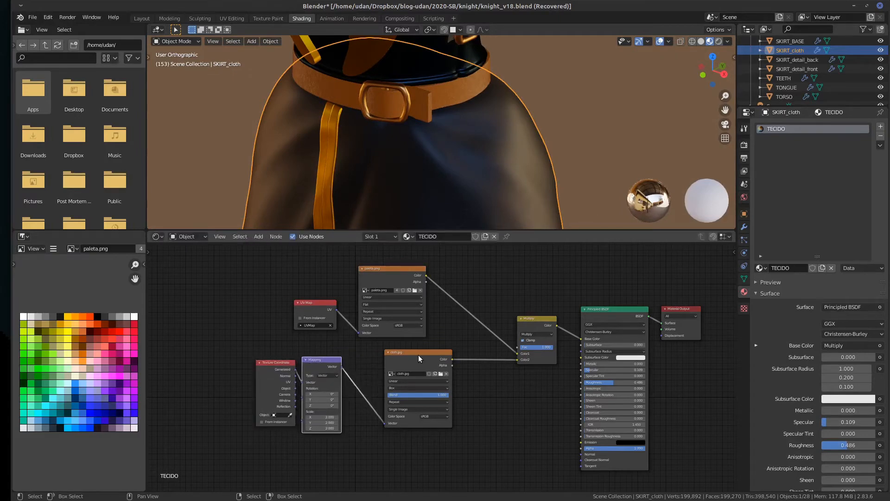
pyautogui.moveTo(419, 358); pyautogui.dragTo(400, 357)
pyautogui.moveTo(534, 323); pyautogui.dragTo(531, 311)
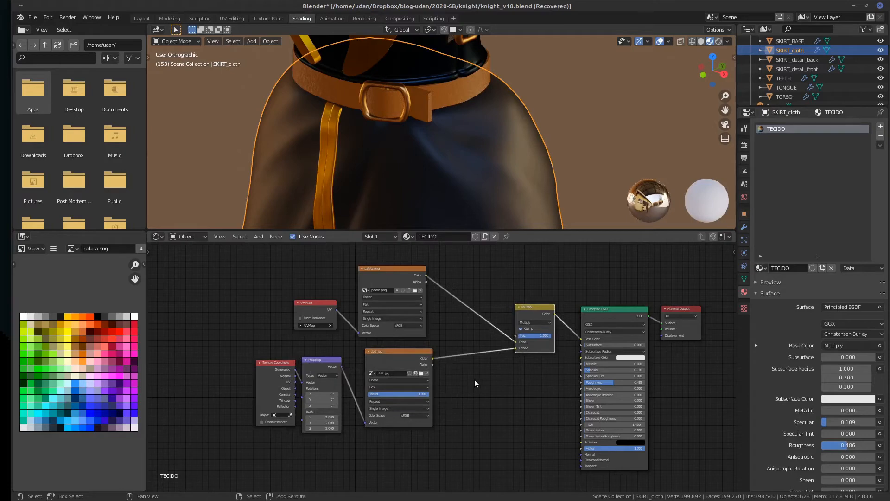
# Insert an RGB Curves node on the link between the cloth.jpg texture and the Multiply node
pyautogui.hotkey('shift', 'a')
pyautogui.moveTo(474, 380)
pyautogui.moveTo(448, 420)
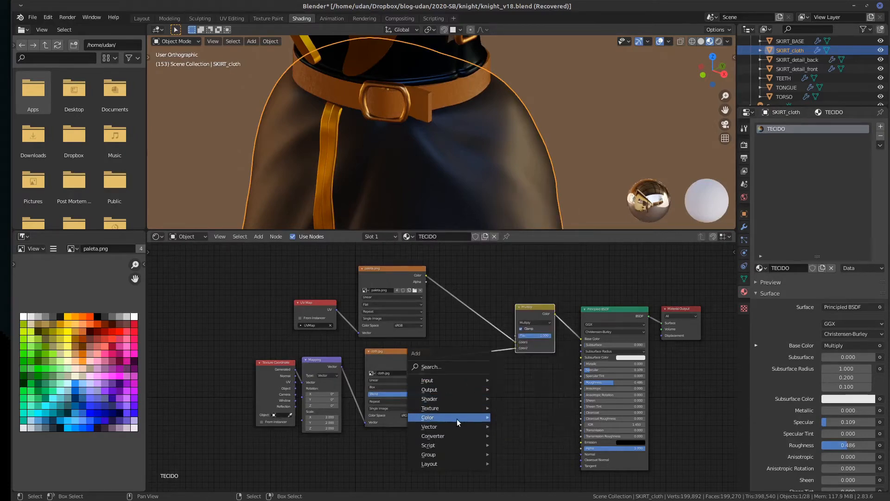
pyautogui.click(551, 478)
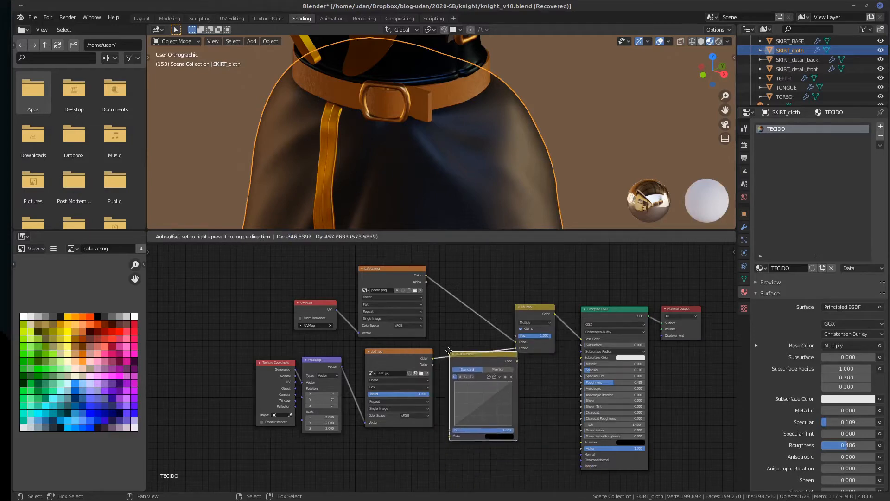
pyautogui.click(448, 349)
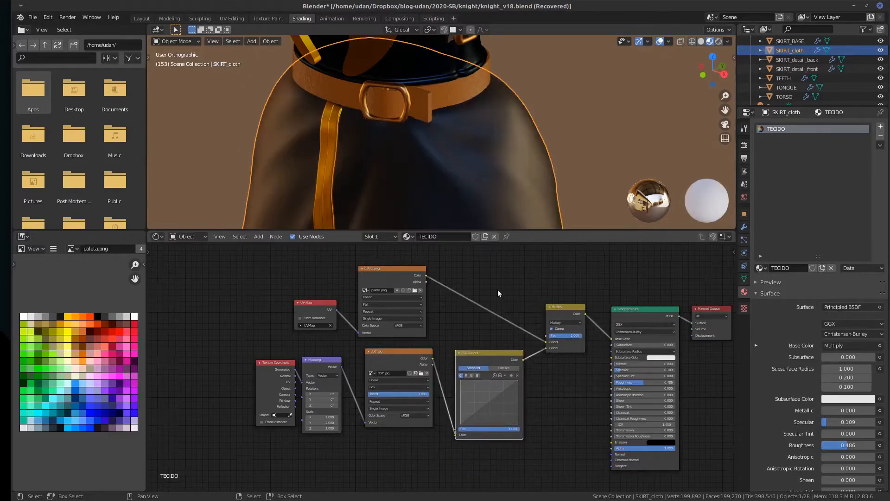
# Connect the RGB Curves color output directly to the Principled BSDF's Base Color to preview the cloth texture on the skirt
pyautogui.scroll(1, 596, 338)
pyautogui.moveTo(538, 359); pyautogui.dragTo(640, 333)
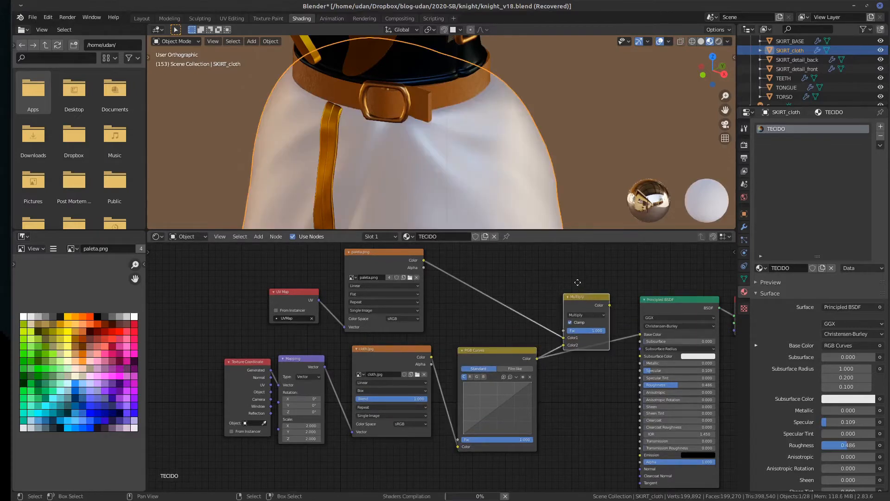
pyautogui.scroll(3, 431, 161)
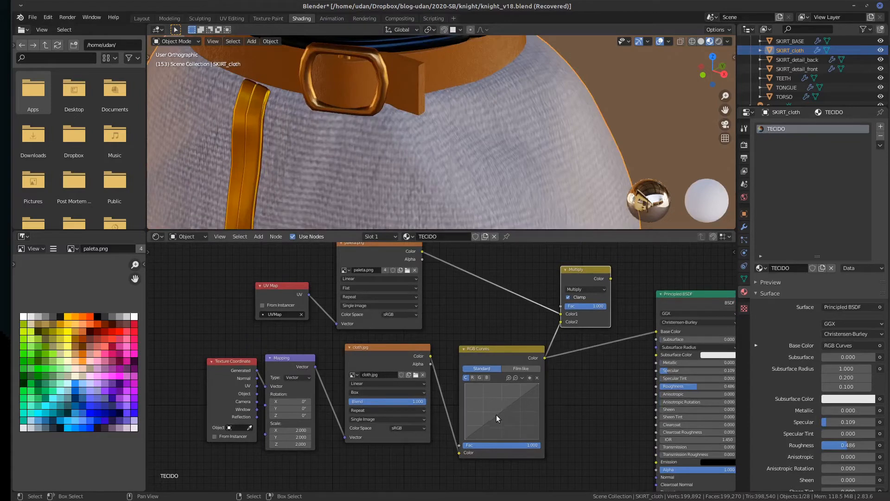
# Shape the RGB curve into a steep S for stronger weave contrast, with a middle point at about X 0.54, Y 0.46
pyautogui.moveTo(496, 414); pyautogui.dragTo(512, 388)
pyautogui.moveTo(481, 413); pyautogui.dragTo(486, 430)
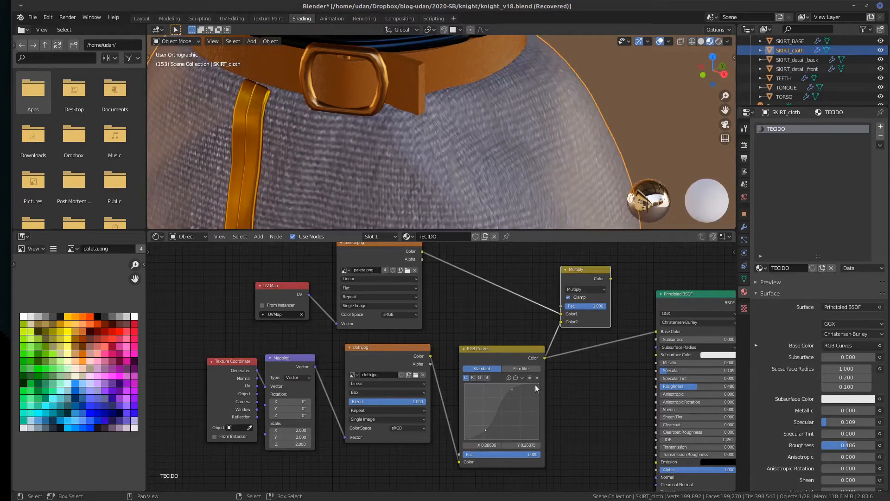
pyautogui.moveTo(516, 385); pyautogui.dragTo(527, 405)
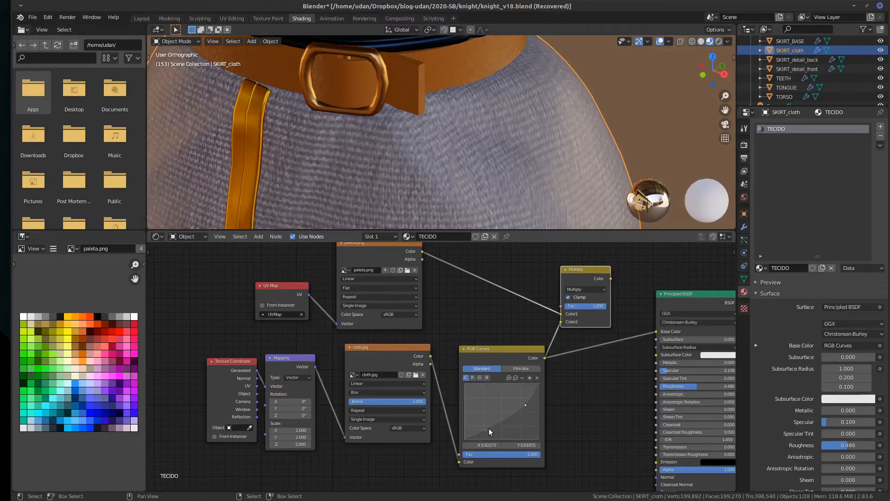
pyautogui.moveTo(489, 427); pyautogui.dragTo(488, 429)
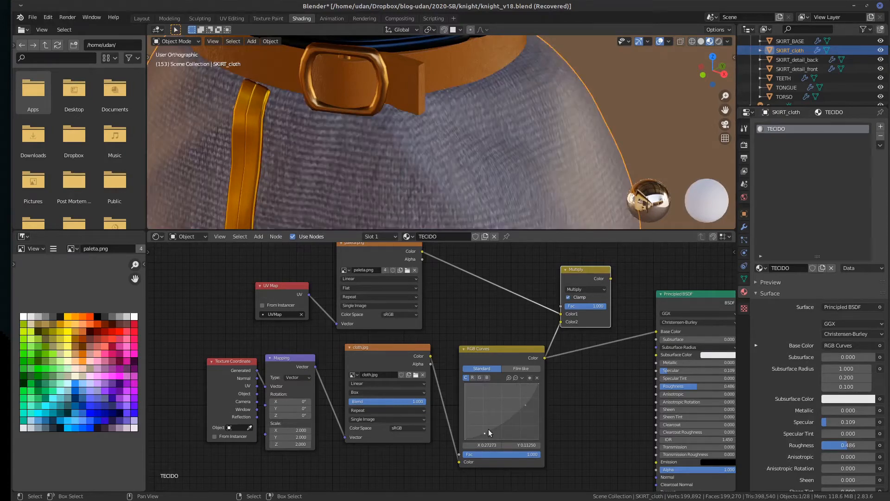
pyautogui.moveTo(530, 403); pyautogui.dragTo(527, 388)
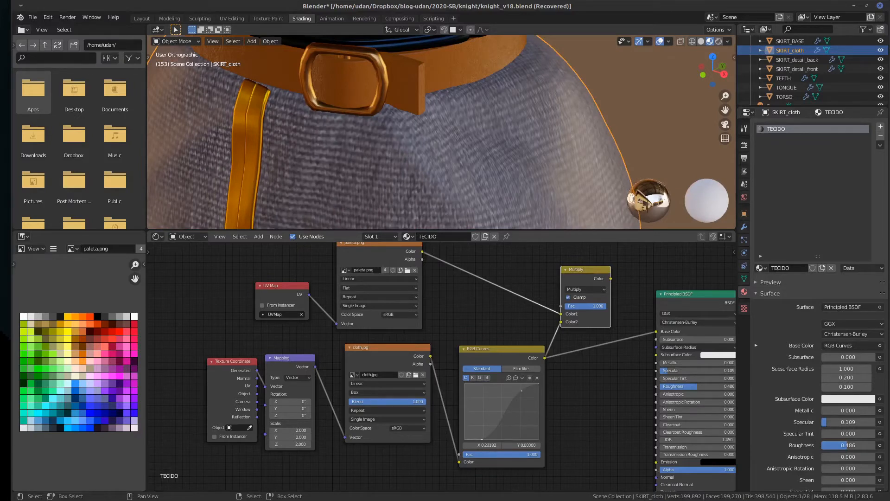
pyautogui.moveTo(481, 438); pyautogui.dragTo(480, 439)
pyautogui.moveTo(503, 411)
pyautogui.mouseDown()
pyautogui.moveTo(497, 401)
pyautogui.moveTo(522, 388)
pyautogui.moveTo(499, 402)
pyautogui.moveTo(505, 412)
pyautogui.mouseUp()
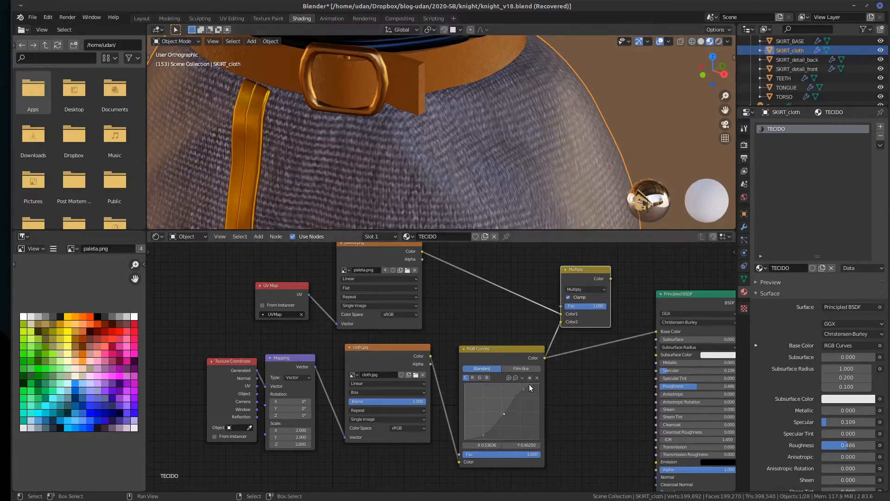
# Reroute the RGB Curves output into the Multiply node's Fac and connect the Multiply color to the Principled BSDF's Base Color
pyautogui.moveTo(527, 350); pyautogui.dragTo(511, 348)
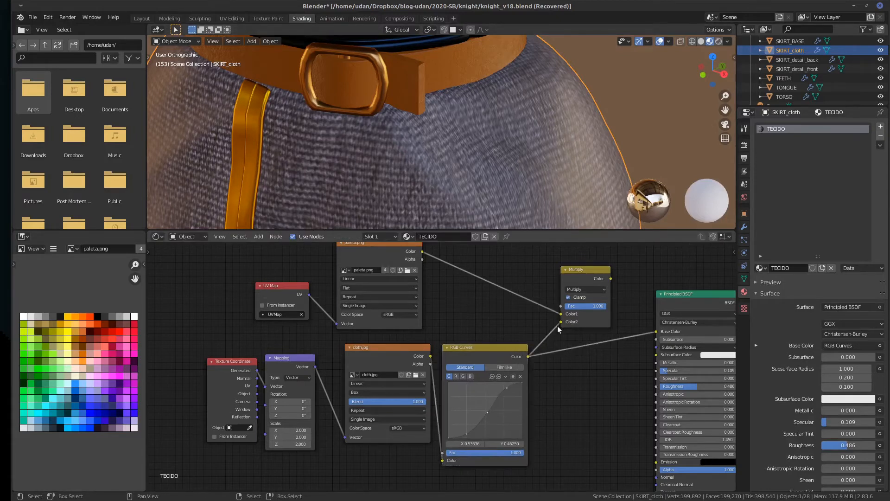
pyautogui.moveTo(561, 321)
pyautogui.mouseDown()
pyautogui.moveTo(542, 332)
pyautogui.moveTo(562, 306)
pyautogui.mouseUp()
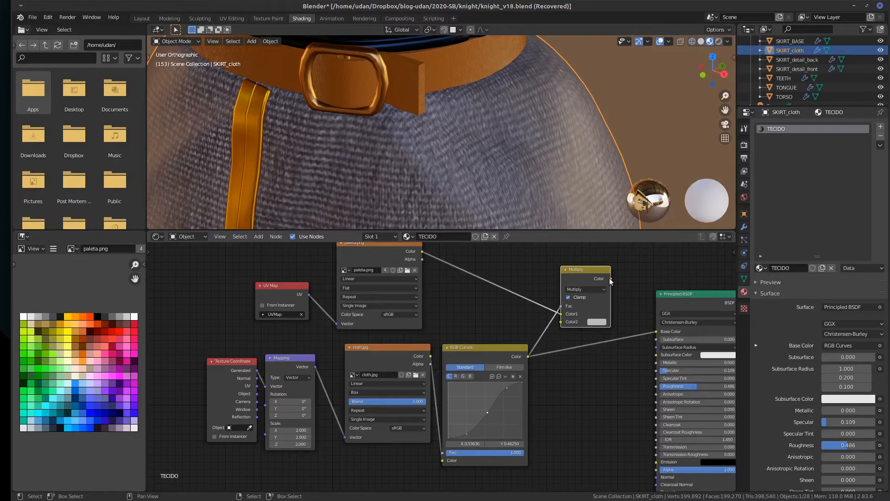
pyautogui.moveTo(610, 278); pyautogui.dragTo(656, 331)
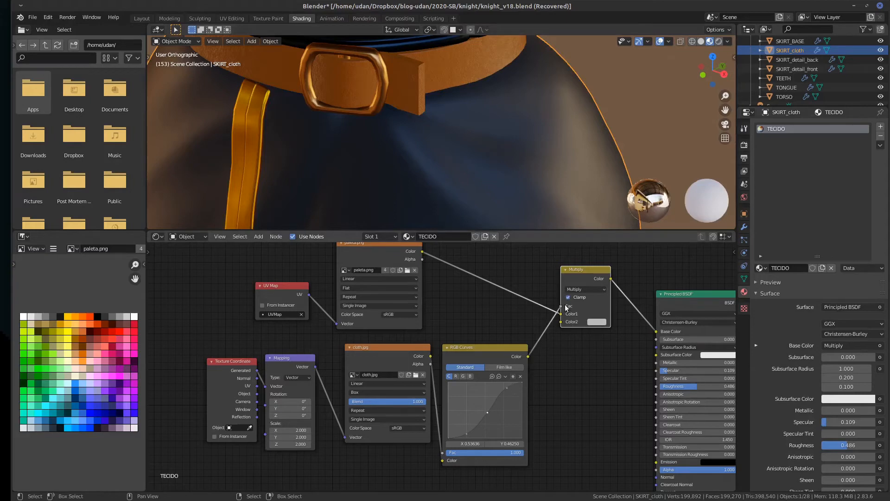
# Try lowering the RGB curve's middle point to about Y 0.16, and reset the curve to its default
pyautogui.moveTo(505, 387); pyautogui.dragTo(509, 406)
pyautogui.click(507, 375)
pyautogui.click(506, 375)
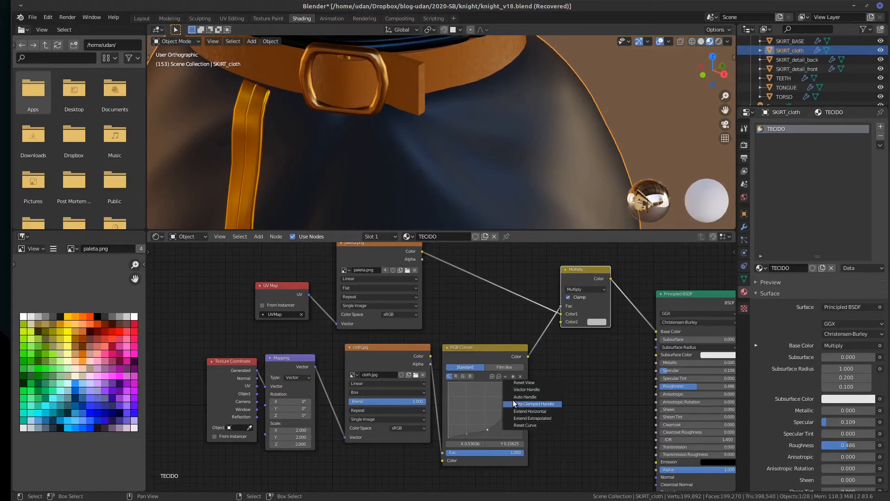
pyautogui.click(528, 425)
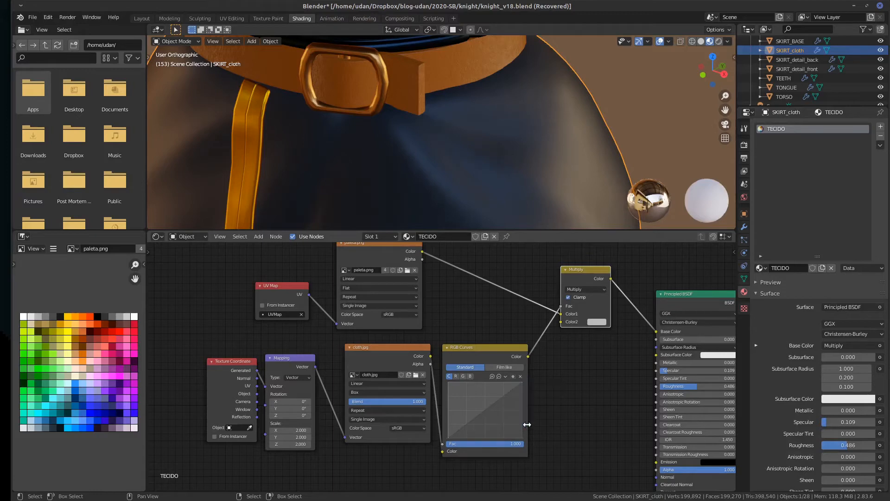
# Switch the Multiply node's blending mode to Mix and set its Color2 to green
pyautogui.scroll(-1, 505, 153)
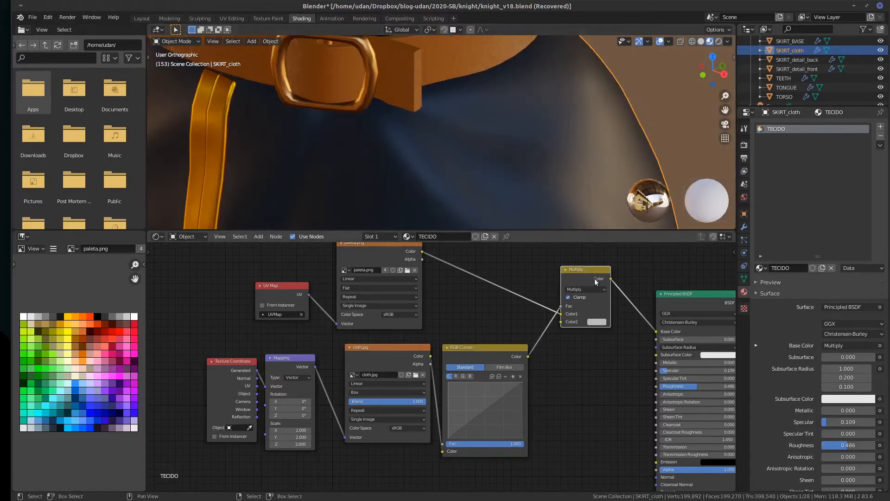
pyautogui.click(593, 290)
pyautogui.click(591, 293)
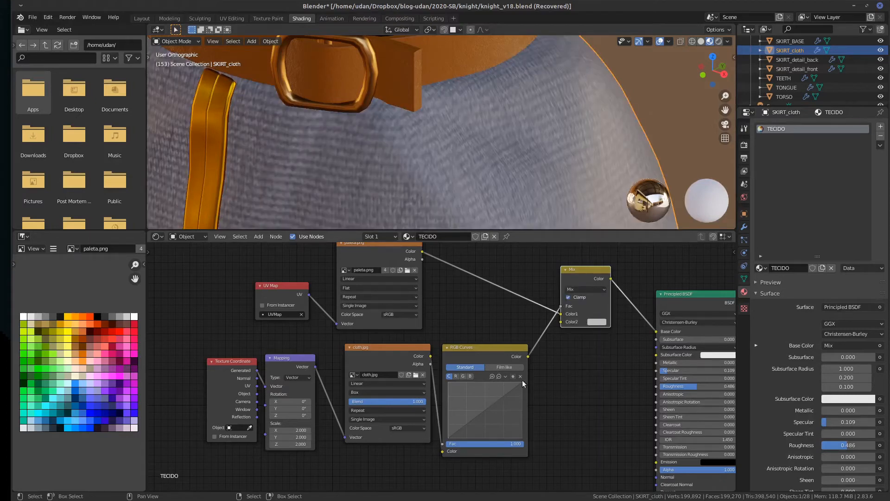
pyautogui.click(599, 321)
pyautogui.moveTo(615, 238); pyautogui.dragTo(595, 233)
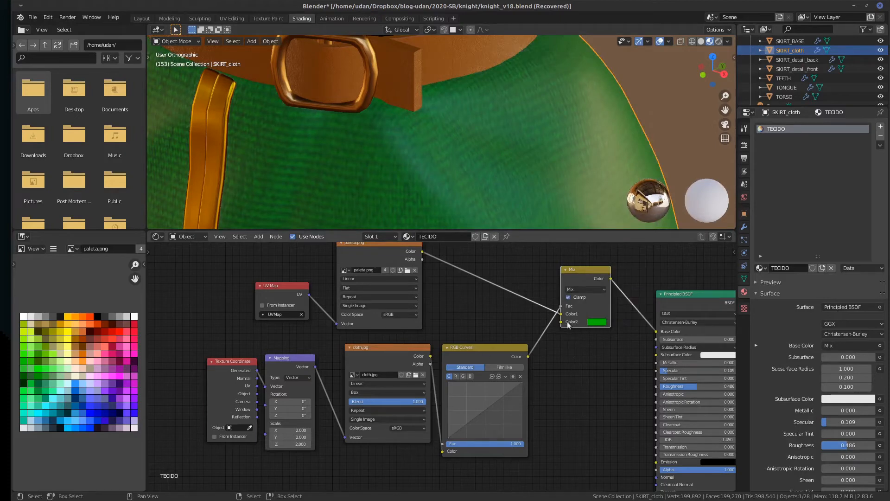
# Reshape the RGB curve driving the mix factor, with its lower point at about X 0.39, Y 0.34
pyautogui.moveTo(485, 409); pyautogui.dragTo(501, 380)
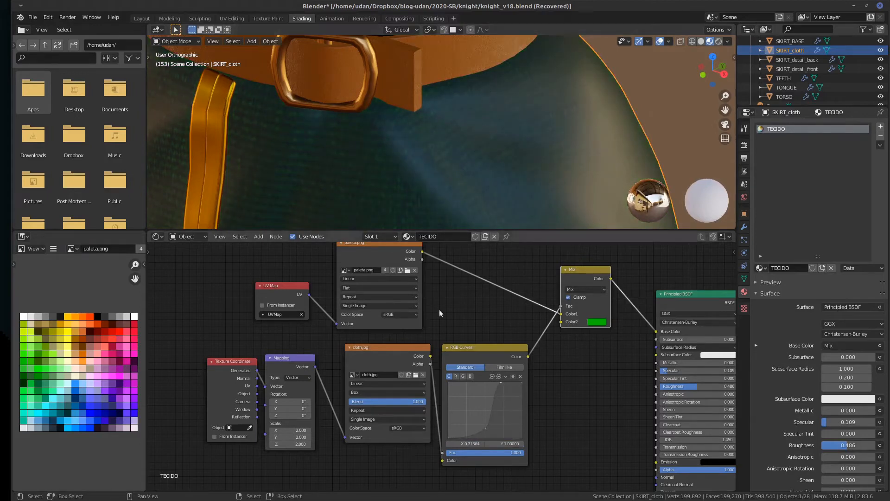
pyautogui.moveTo(495, 394); pyautogui.dragTo(480, 416)
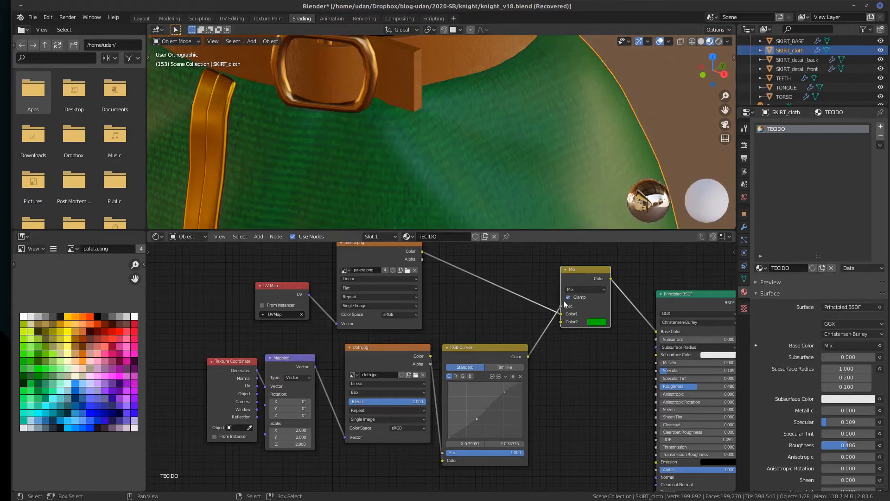
# Disconnect the RGB Curves from the Mix node's Fac and change Color2 to a pale greyish blue
pyautogui.moveTo(561, 305); pyautogui.dragTo(550, 309)
pyautogui.moveTo(542, 343); pyautogui.dragTo(542, 355)
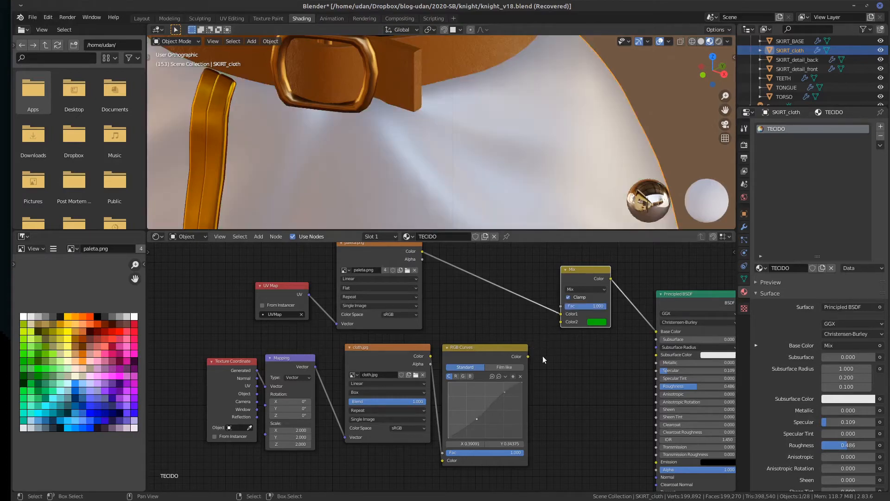
pyautogui.click(598, 324)
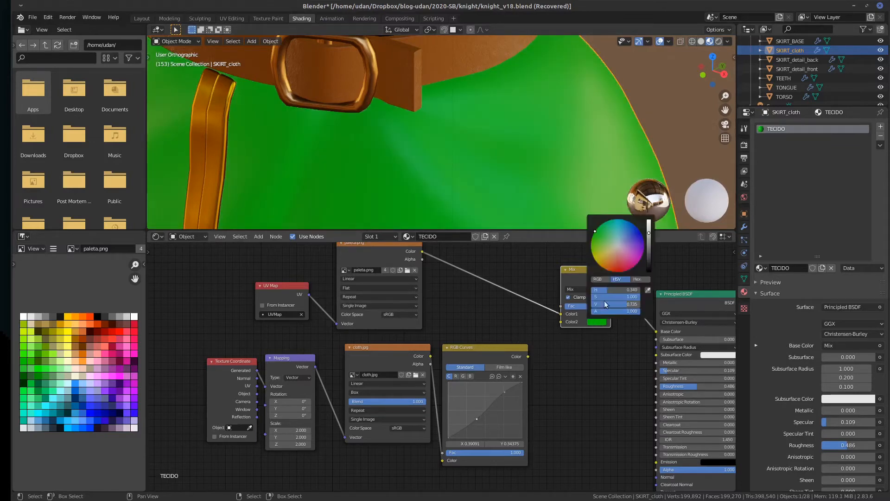
pyautogui.click(618, 239)
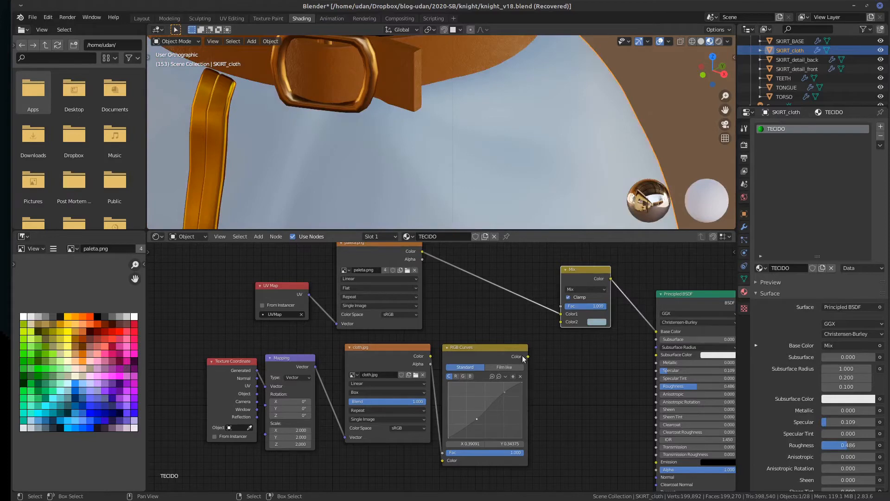
# Connect the RGB Curves color to the Mix node's Color2, set the blending mode to Multiply, and inspect the skirt cloth
pyautogui.moveTo(529, 357); pyautogui.dragTo(558, 325)
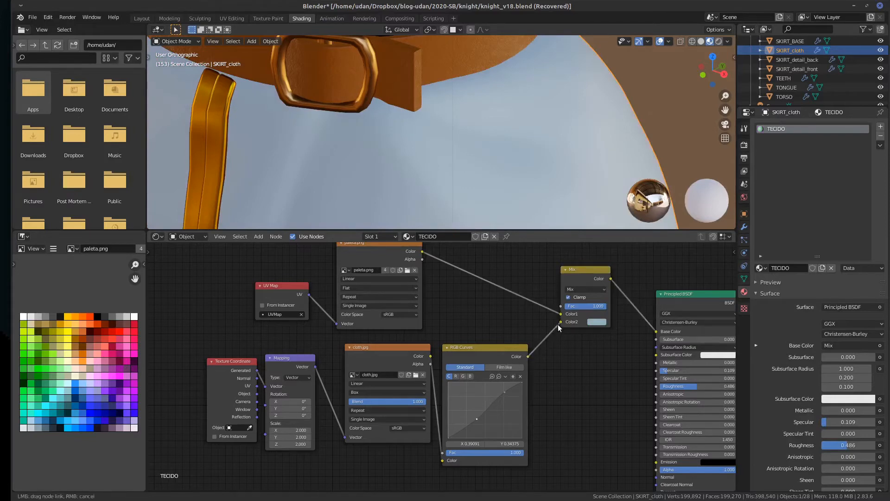
pyautogui.click(590, 288)
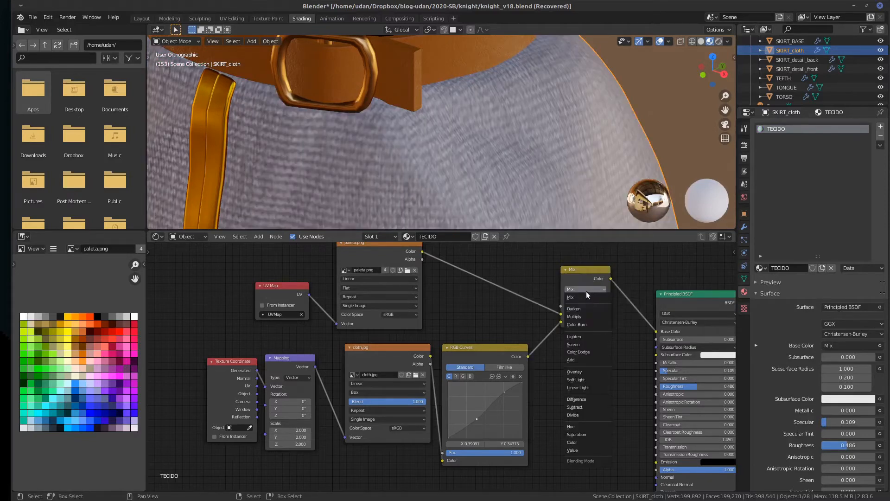
pyautogui.click(583, 315)
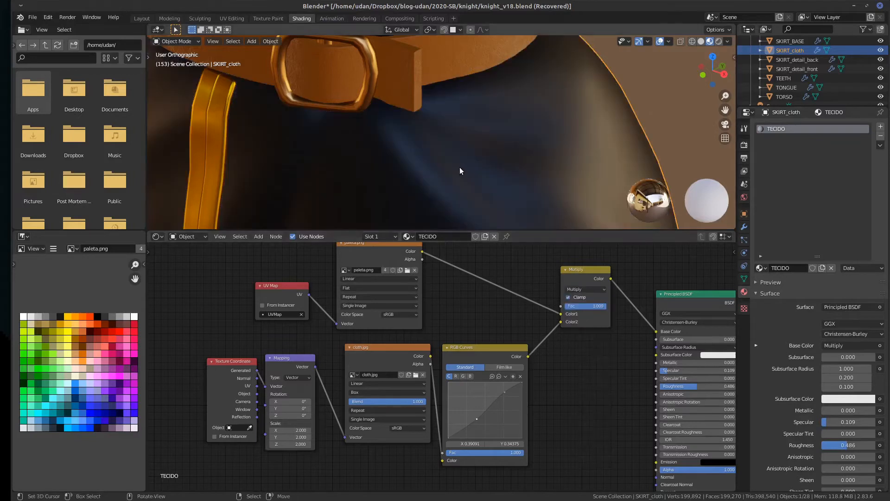
pyautogui.scroll(-4, 511, 168)
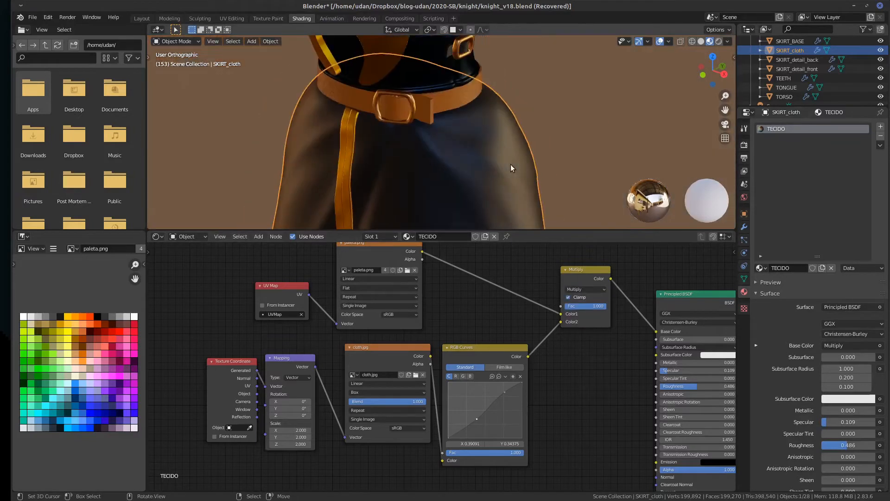
pyautogui.moveTo(510, 164); pyautogui.dragTo(489, 149, button='middle')
pyautogui.scroll(3, 489, 149)
pyautogui.scroll(-2, 551, 379)
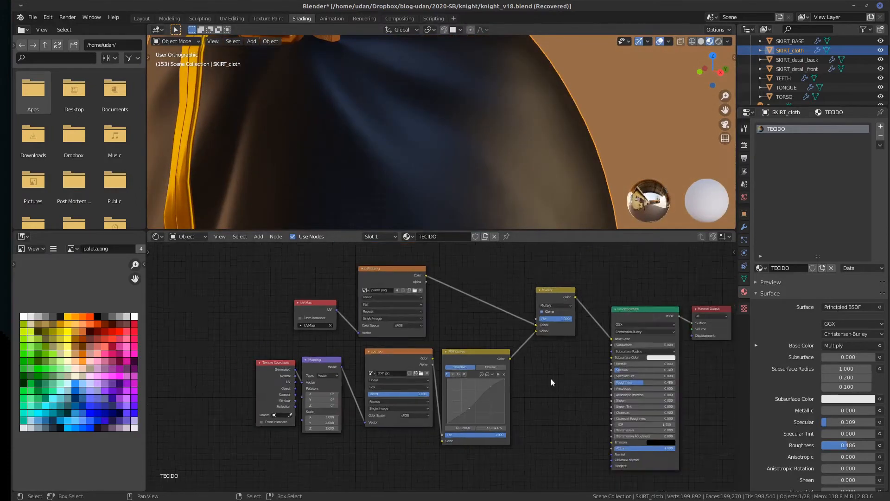
# Delete the RGB Curves node and connect the cloth.jpg color directly to the Multiply node's Color2
pyautogui.scroll(1, 551, 378)
pyautogui.moveTo(550, 378); pyautogui.dragTo(523, 319, button='middle')
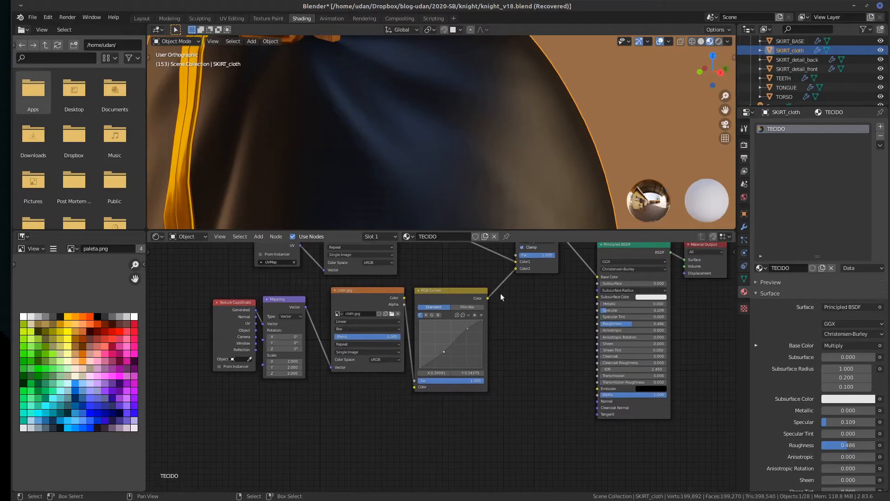
pyautogui.moveTo(501, 297); pyautogui.dragTo(491, 326, button='middle')
pyautogui.moveTo(438, 321); pyautogui.dragTo(444, 319)
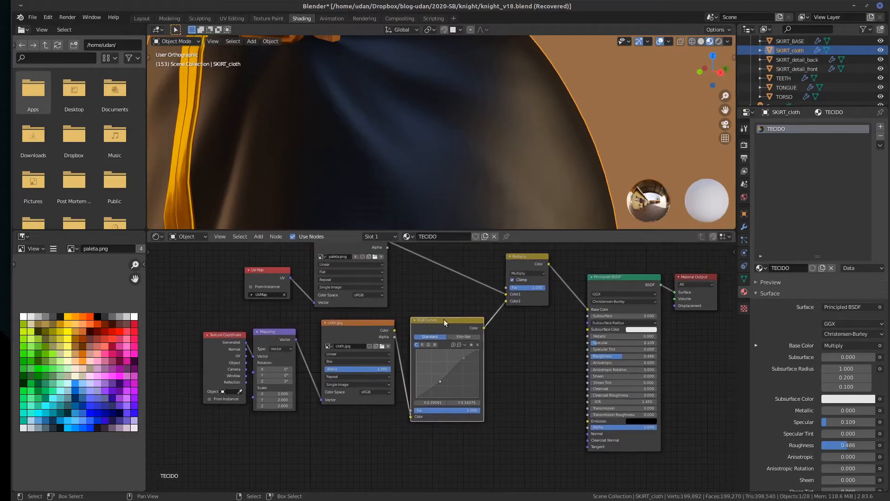
pyautogui.press('x')
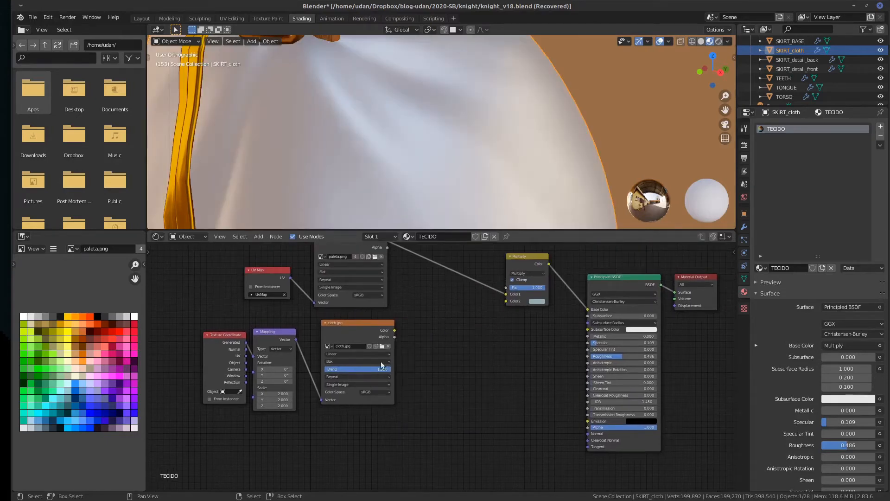
pyautogui.moveTo(394, 330); pyautogui.dragTo(505, 301)
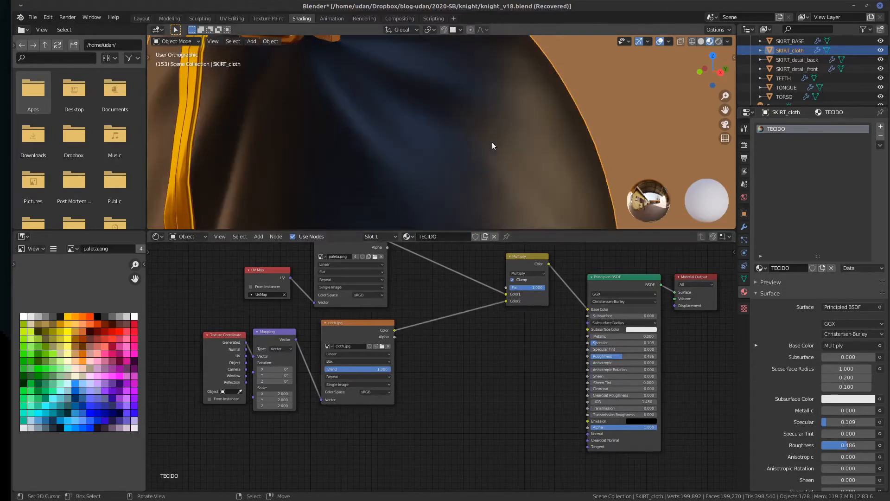
# Try driving the Principled BSDF's Roughness with the cloth.jpg color, inspect the skirt, and remove that link
pyautogui.scroll(-1, 485, 278)
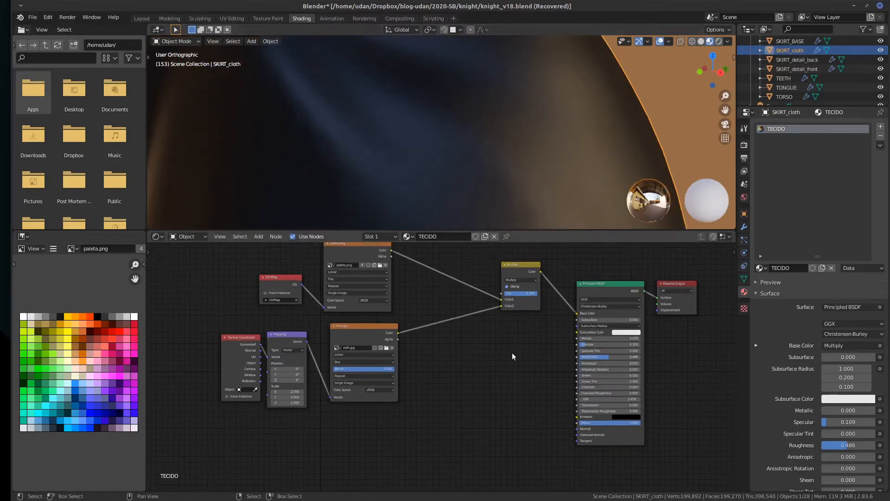
pyautogui.moveTo(515, 352); pyautogui.dragTo(550, 338, button='middle')
pyautogui.moveTo(436, 317); pyautogui.dragTo(608, 342)
pyautogui.moveTo(495, 115); pyautogui.dragTo(550, 139, button='middle')
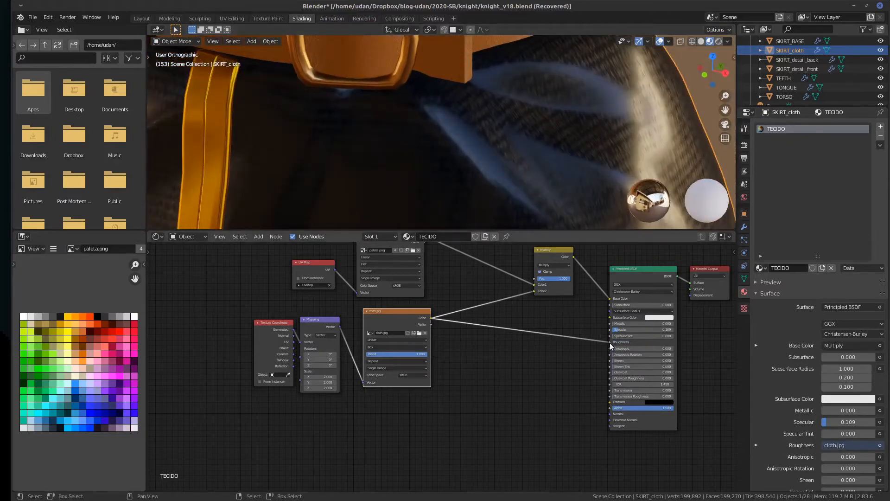
pyautogui.moveTo(610, 343); pyautogui.dragTo(501, 352)
# Add a Bump node and place it in the free space beside the Principled BSDF
pyautogui.hotkey('shift', 'a')
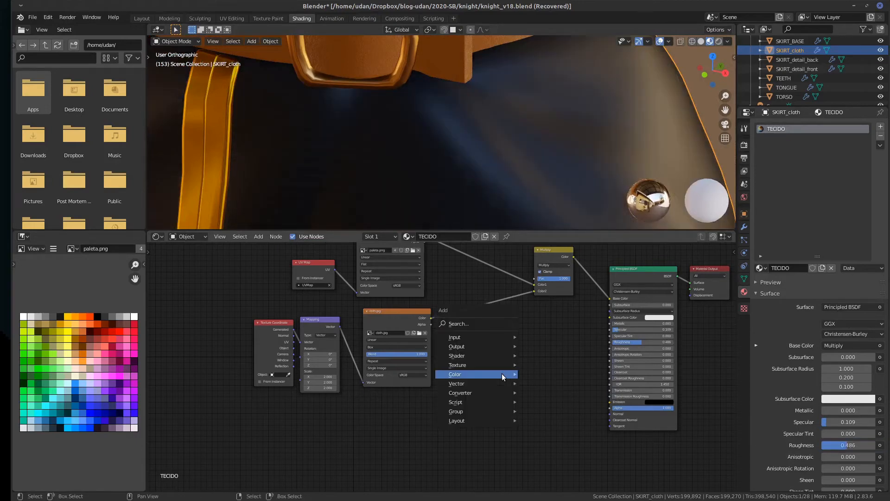
pyautogui.moveTo(502, 375)
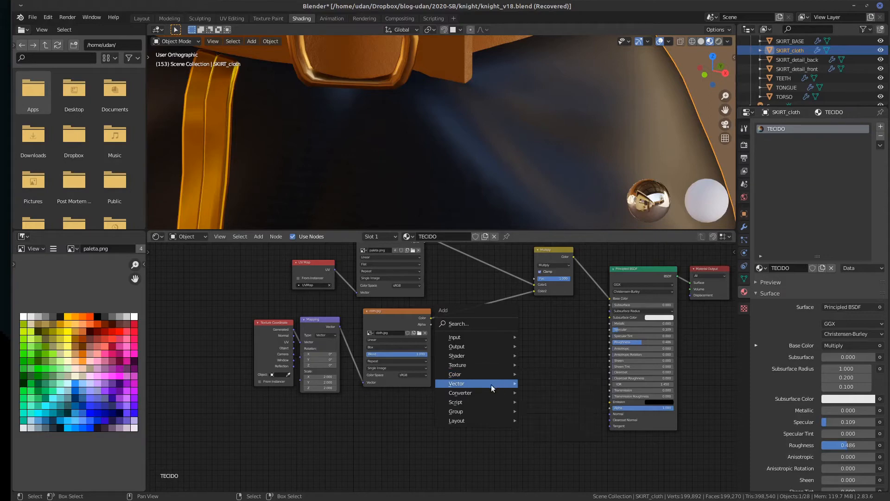
pyautogui.click(543, 384)
pyautogui.click(511, 363)
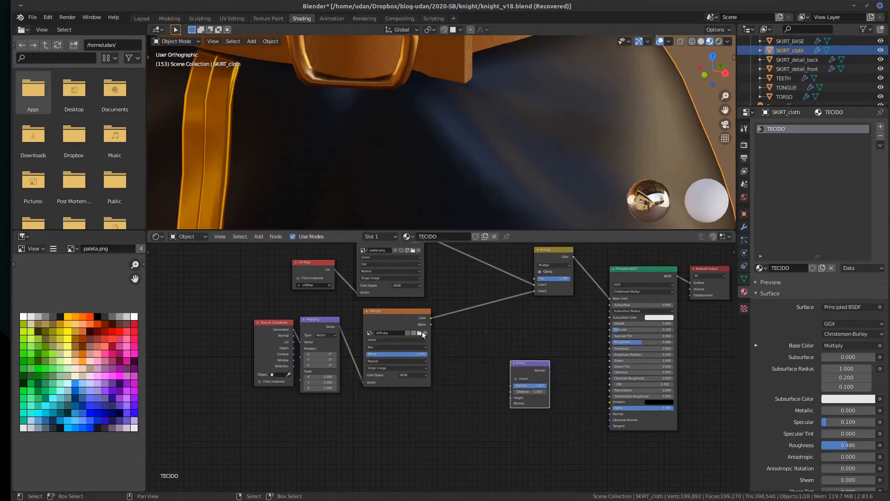
pyautogui.moveTo(522, 363); pyautogui.dragTo(539, 370)
# Add a ColorRamp node and arrange it between the cloth.jpg texture and the Bump node
pyautogui.hotkey('shift', 'a')
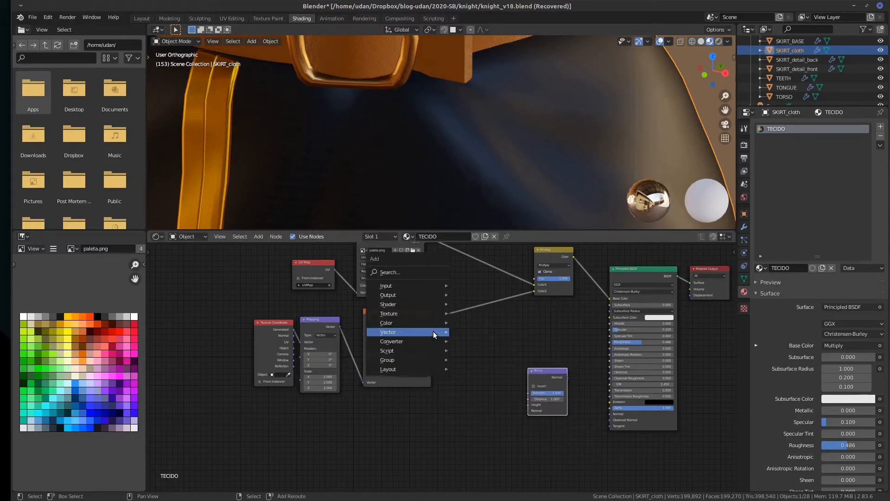
pyautogui.moveTo(433, 331)
pyautogui.moveTo(414, 314)
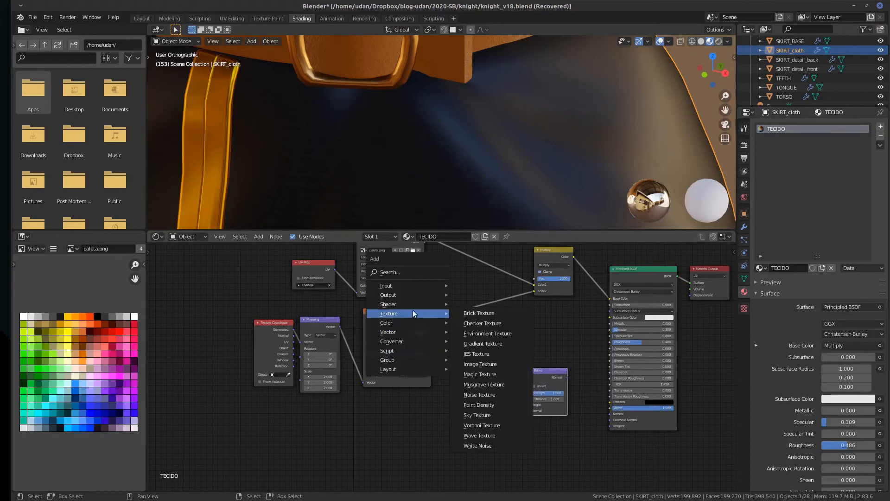
pyautogui.moveTo(408, 341)
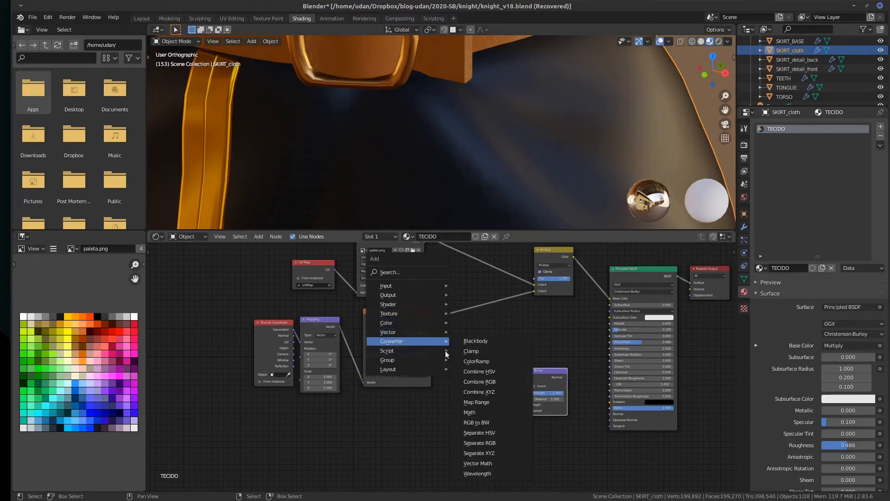
pyautogui.click(476, 361)
pyautogui.click(478, 362)
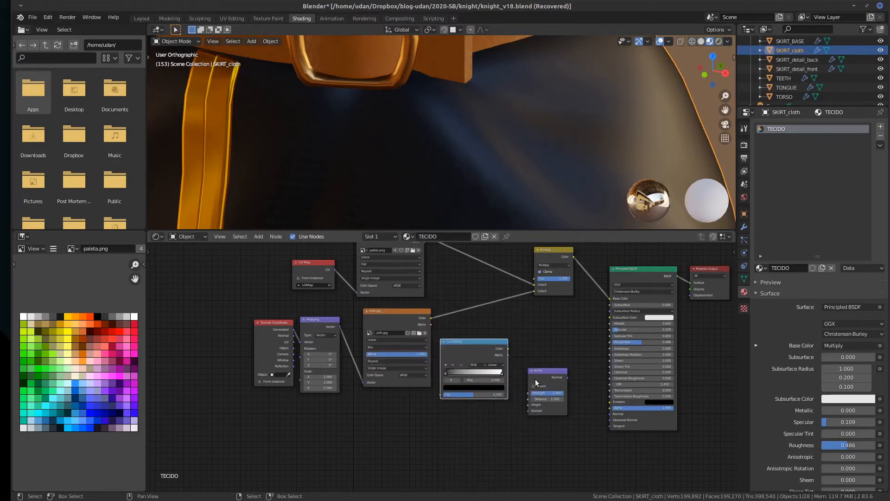
pyautogui.scroll(2, 535, 380)
pyautogui.scroll(3, 529, 364)
pyautogui.moveTo(511, 354); pyautogui.dragTo(460, 335, button='middle')
pyautogui.scroll(-5, 588, 363)
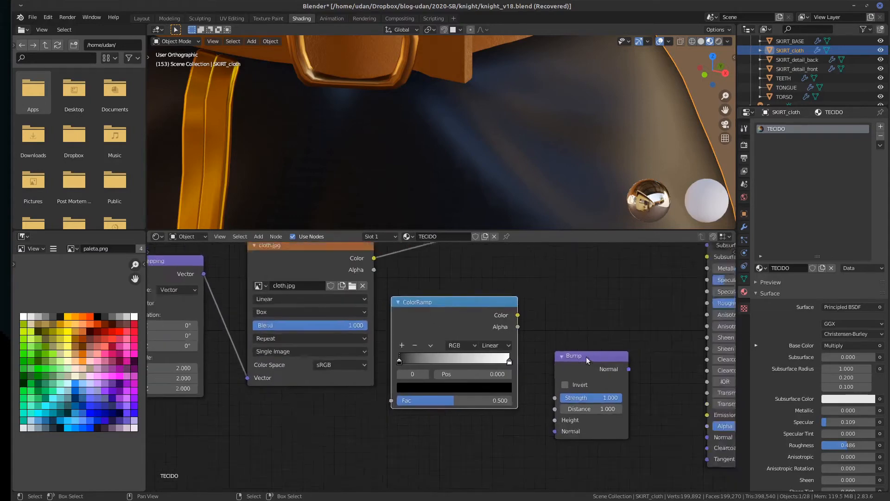
pyautogui.moveTo(450, 315); pyautogui.dragTo(464, 306)
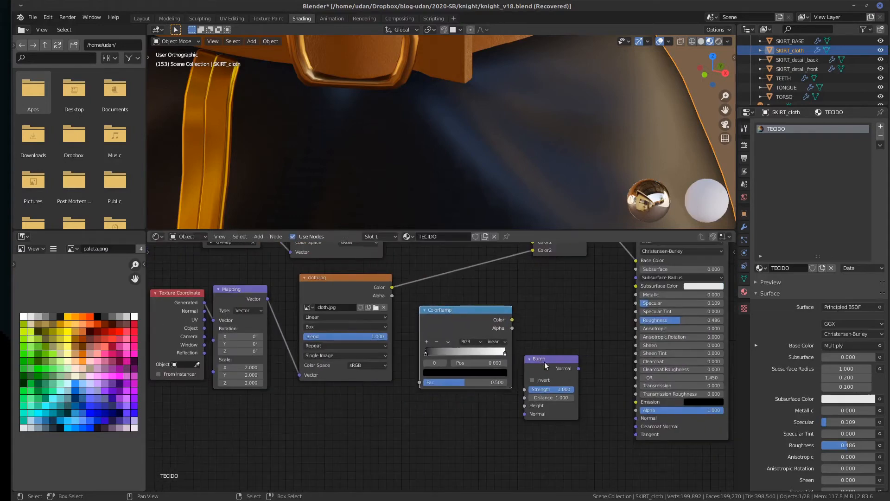
pyautogui.moveTo(545, 361); pyautogui.dragTo(555, 358)
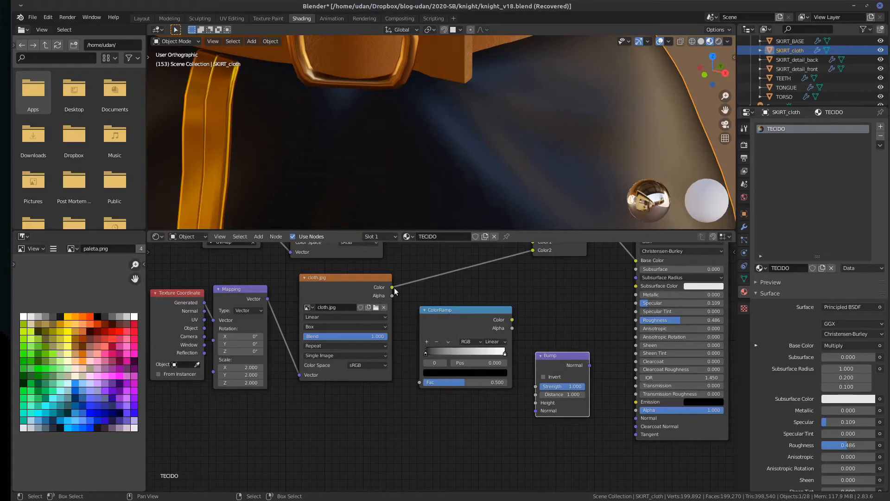
# Link the cloth.jpg color through the ColorRamp into the Bump's Height, and the Bump's output into the Principled BSDF's Normal
pyautogui.moveTo(392, 288); pyautogui.dragTo(419, 382)
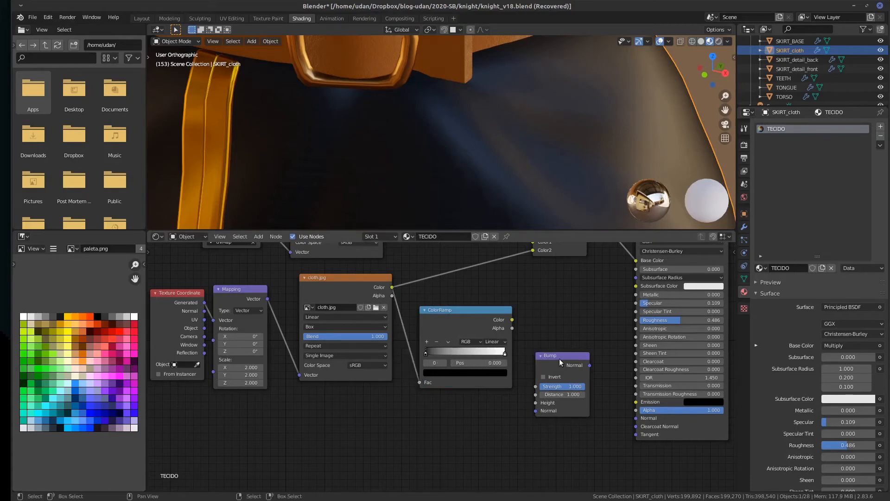
pyautogui.moveTo(559, 357); pyautogui.dragTo(559, 336)
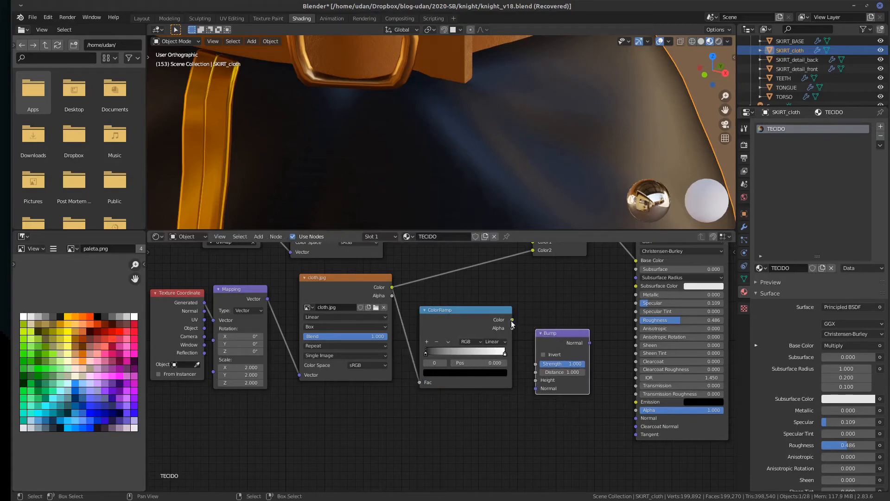
pyautogui.moveTo(513, 320); pyautogui.dragTo(535, 381)
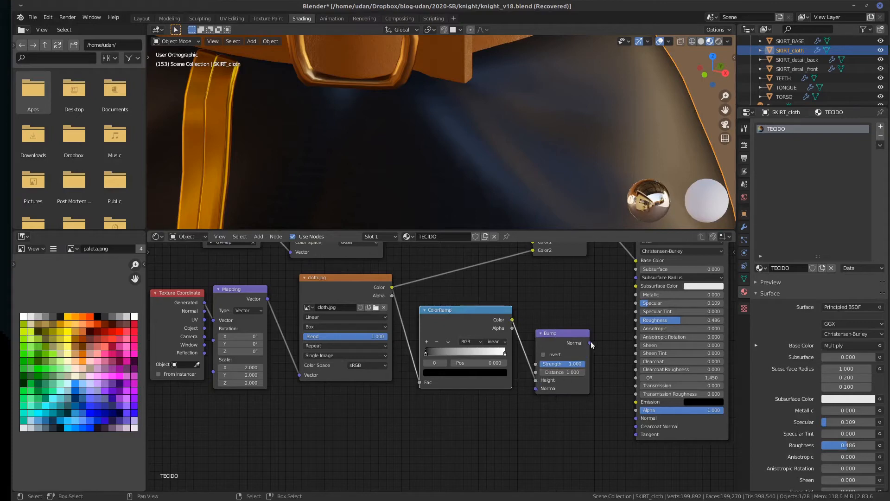
pyautogui.moveTo(590, 342); pyautogui.dragTo(635, 418)
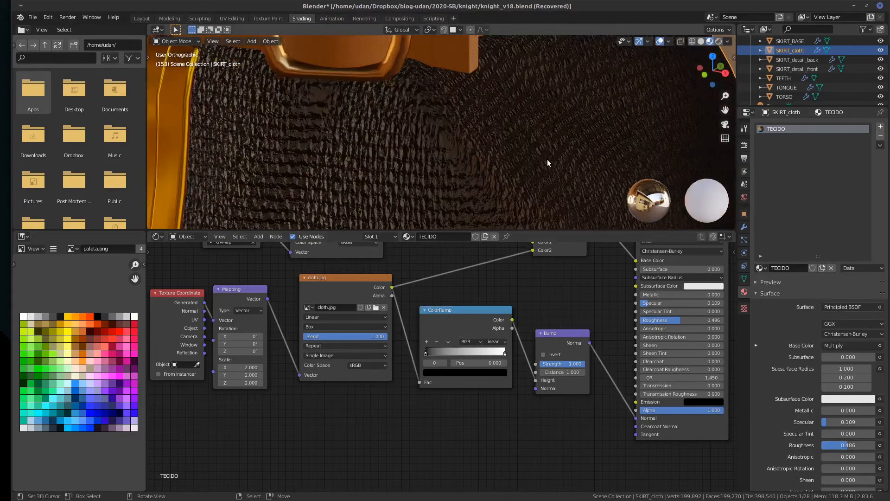
pyautogui.scroll(3, 548, 163)
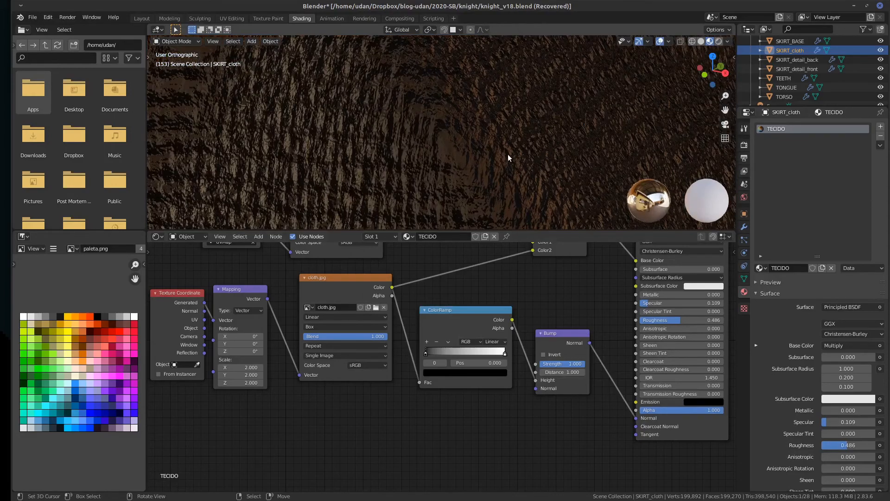
pyautogui.moveTo(508, 153); pyautogui.dragTo(496, 176, button='middle')
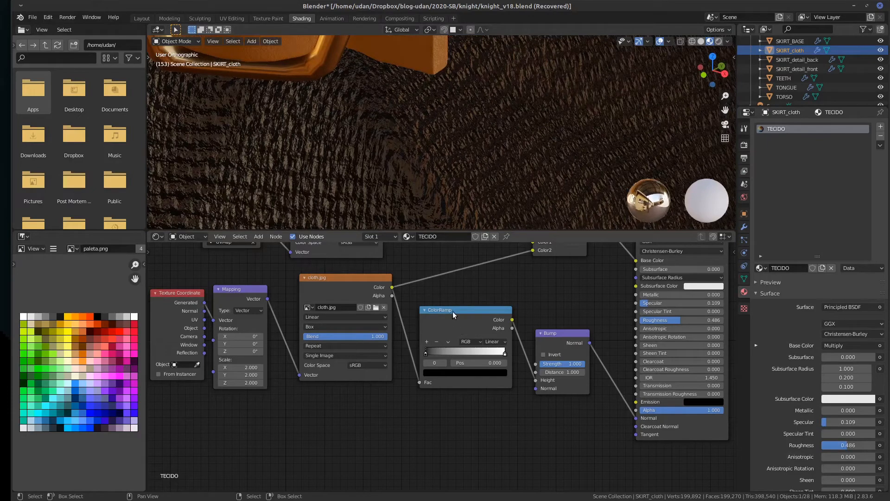
# Set the Bump node's Strength to 0.1 and check the weave relief on the skirt
pyautogui.moveTo(452, 311); pyautogui.dragTo(444, 307)
pyautogui.scroll(3, 569, 363)
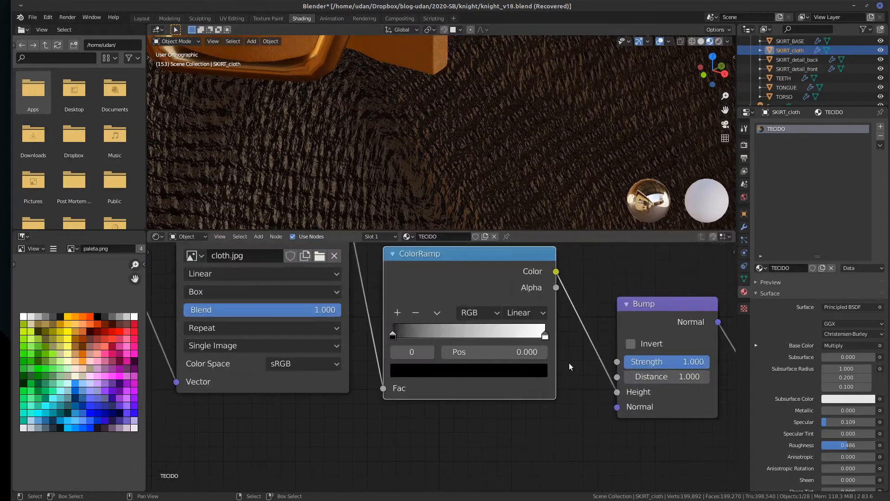
pyautogui.click(561, 380)
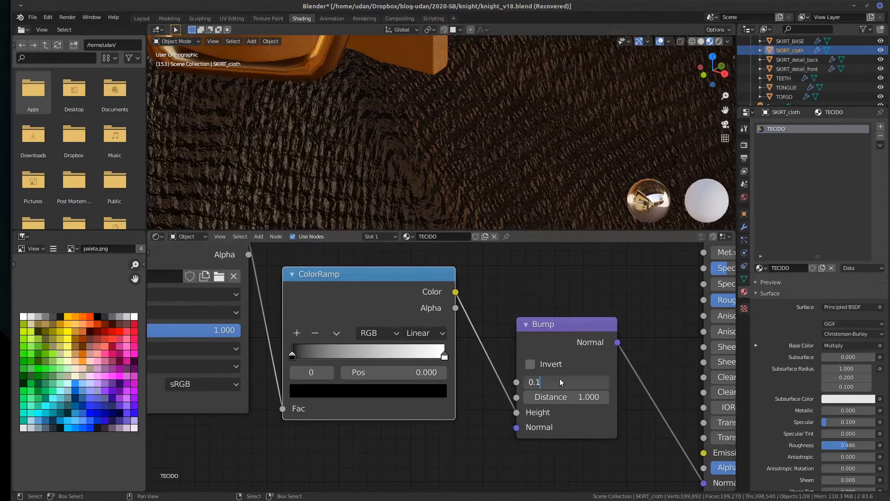
pyautogui.press('Return')
pyautogui.scroll(-5, 469, 145)
pyautogui.moveTo(469, 145); pyautogui.dragTo(456, 138, button='middle')
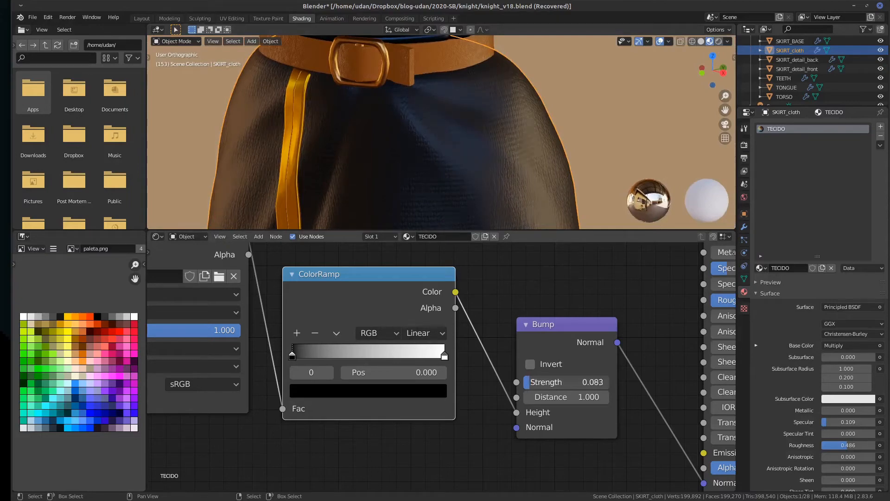
# Reduce the Bump node's Strength to 0.067 and compare the skirt up close and from afar
pyautogui.moveTo(566, 382); pyautogui.dragTo(579, 382)
pyautogui.scroll(3, 485, 160)
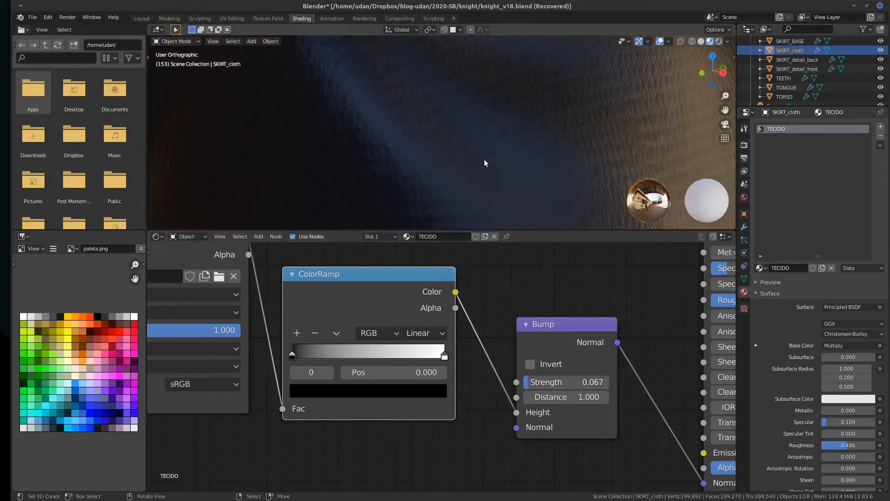
pyautogui.scroll(-3, 484, 159)
pyautogui.scroll(-3, 643, 310)
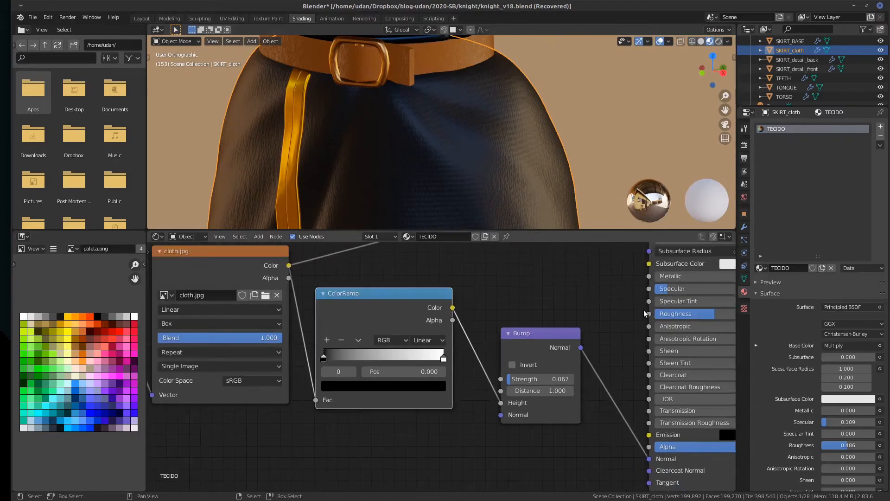
# Try a Roughness of 0.068 on the Principled BSDF and inspect the skirt's sheen from several angles
pyautogui.moveTo(643, 310); pyautogui.dragTo(552, 363, button='middle')
pyautogui.moveTo(621, 367); pyautogui.dragTo(572, 366)
pyautogui.scroll(-1, 503, 253)
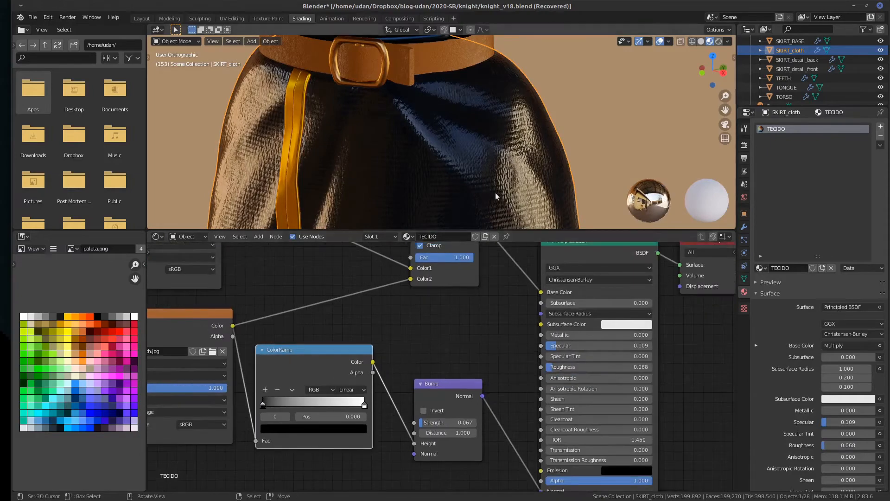
pyautogui.moveTo(495, 193); pyautogui.dragTo(472, 172, button='middle')
pyautogui.scroll(-6, 469, 171)
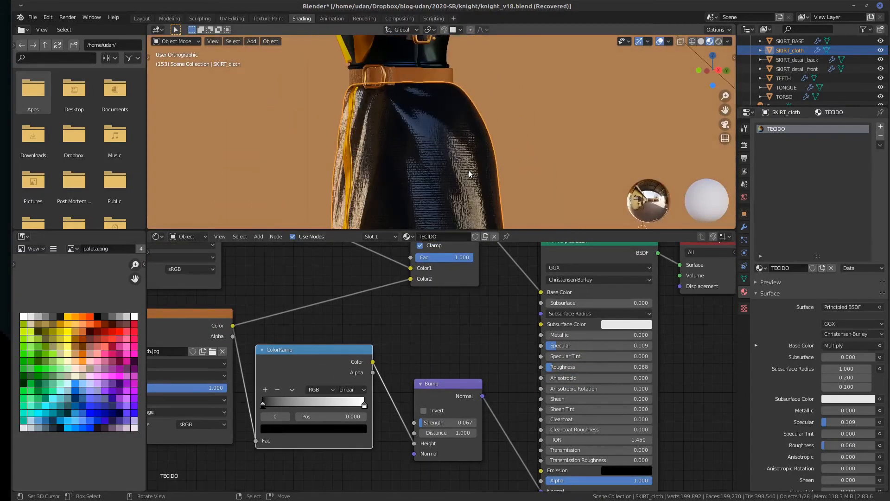
pyautogui.scroll(3, 465, 166)
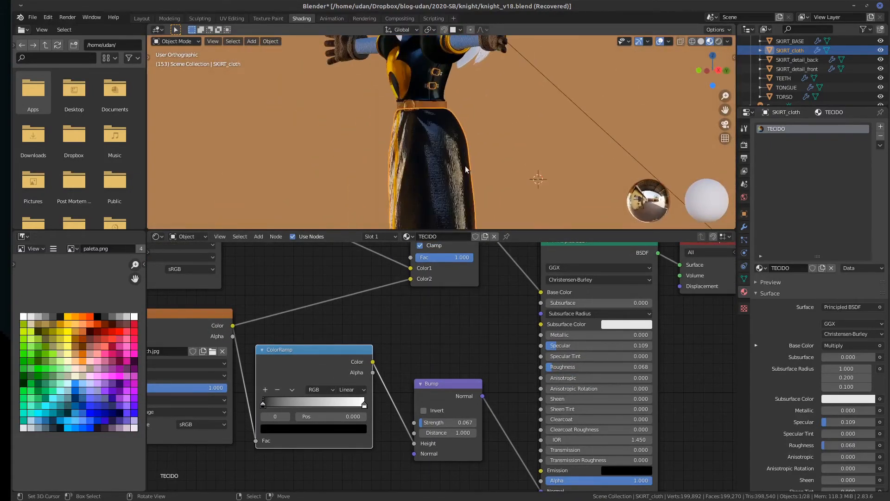
pyautogui.moveTo(465, 166); pyautogui.dragTo(485, 174, button='middle')
pyautogui.scroll(5, 485, 174)
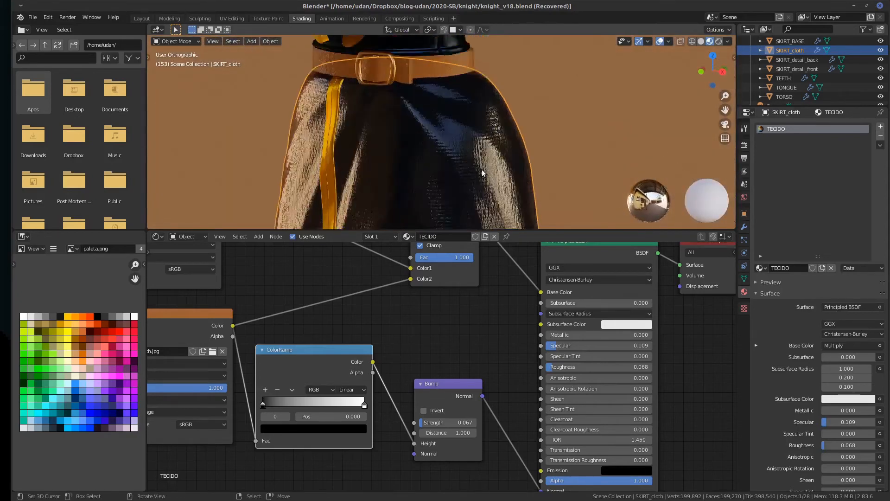
# Set the Principled BSDF's Roughness to 0.550 and inspect the skirt's surface
pyautogui.moveTo(558, 367); pyautogui.dragTo(602, 368)
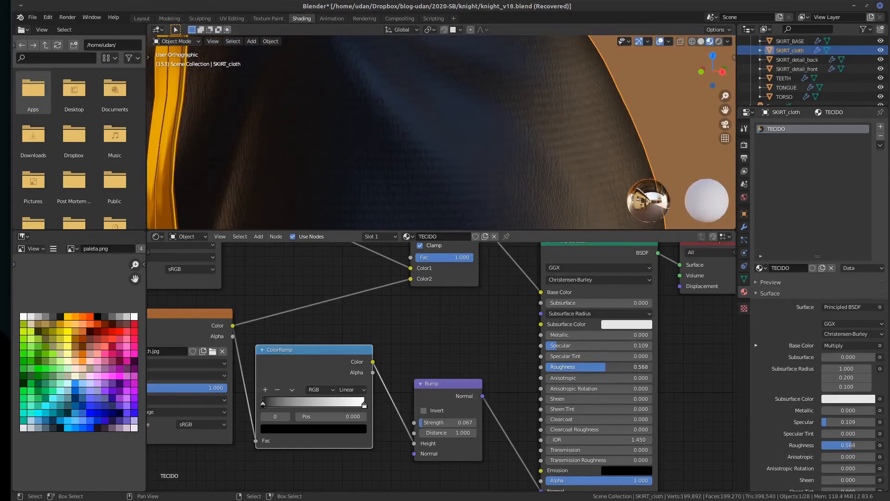
pyautogui.scroll(-5, 452, 142)
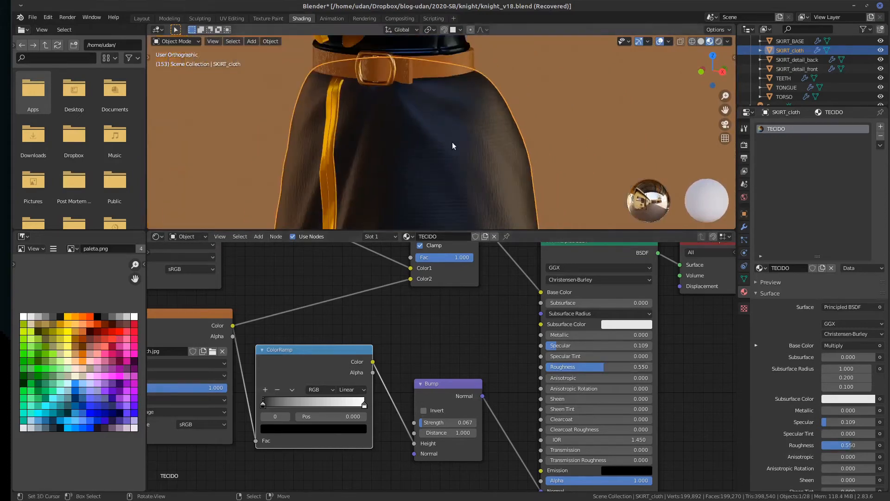
pyautogui.moveTo(454, 143); pyautogui.dragTo(433, 140, button='middle')
pyautogui.scroll(5, 420, 138)
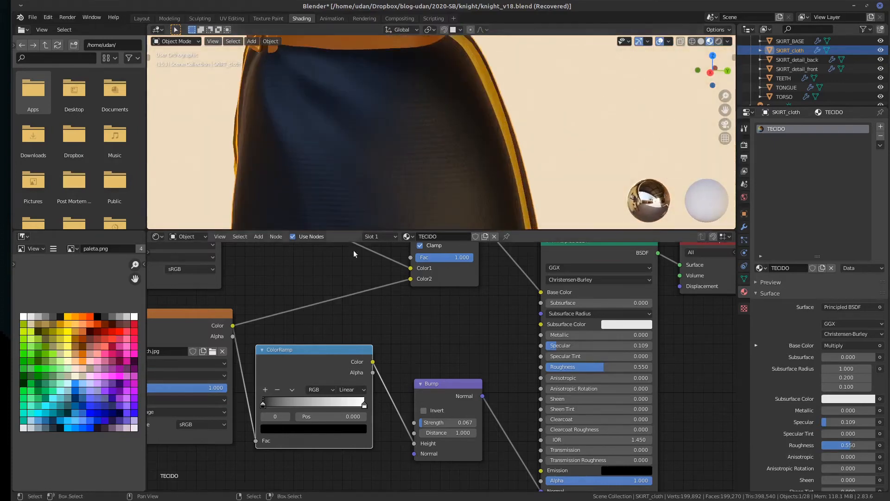
# Rotate the cloth texture about 15.1° around Y in the Mapping node and check both sides of the skirt
pyautogui.scroll(-1, 325, 278)
pyautogui.press('KP_1')
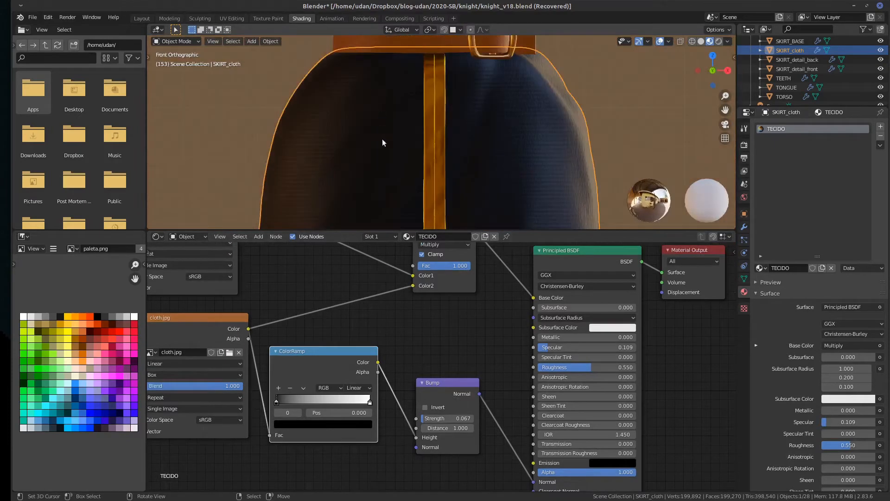
pyautogui.moveTo(313, 331); pyautogui.dragTo(533, 332, button='middle')
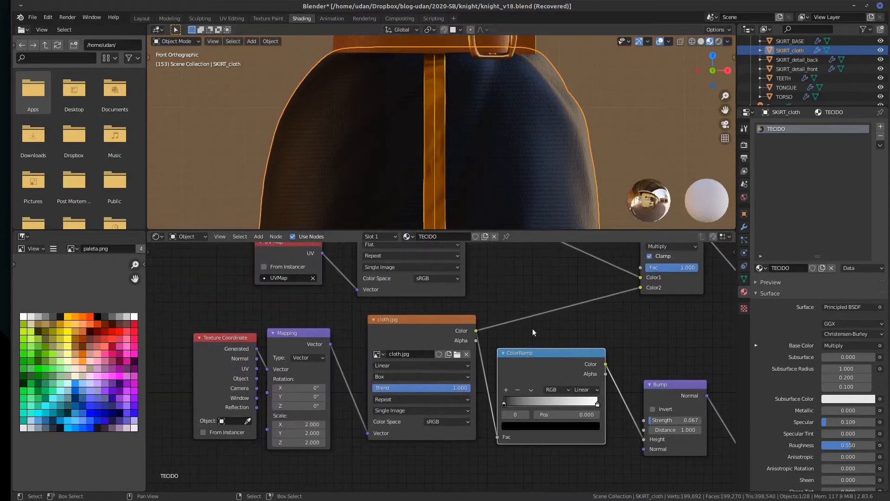
pyautogui.moveTo(295, 397); pyautogui.dragTo(306, 397)
pyautogui.moveTo(306, 397); pyautogui.dragTo(310, 396)
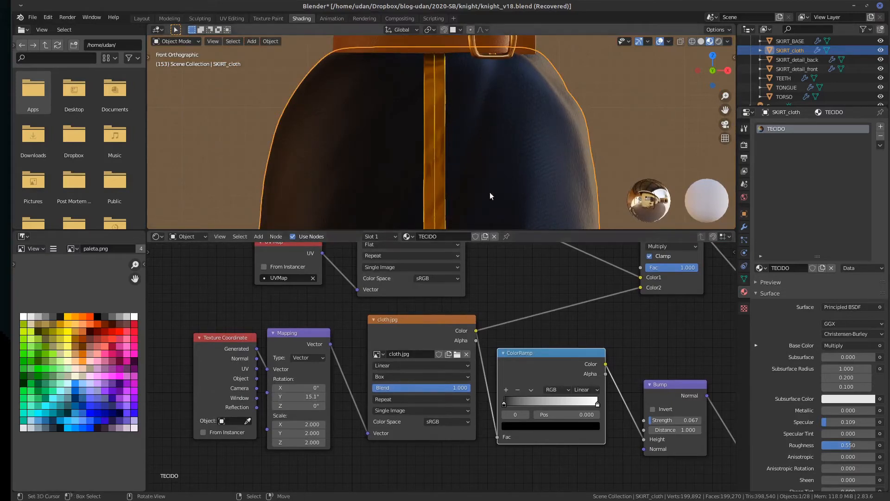
pyautogui.scroll(3, 510, 176)
pyautogui.moveTo(541, 162); pyautogui.dragTo(349, 164, button='middle')
# Set the Mapping node's Y rotation to 16° and review the whole skirt
pyautogui.click(309, 396)
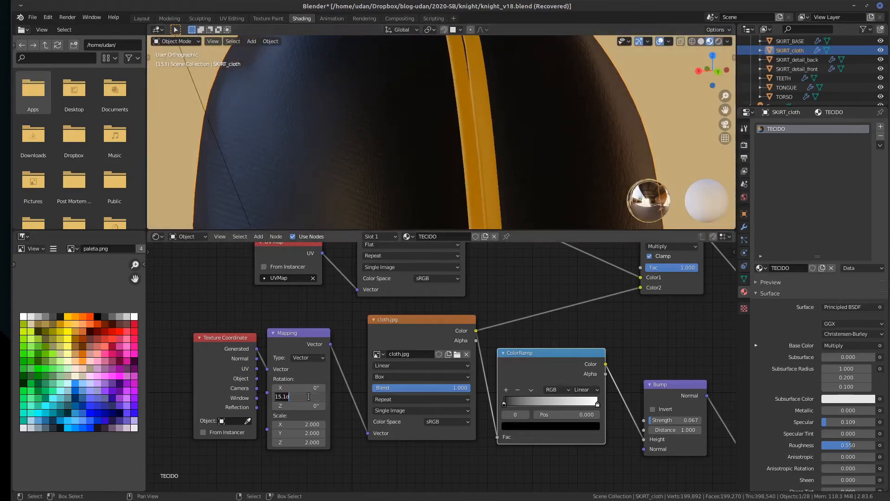
pyautogui.write('16')
pyautogui.press('Return')
pyautogui.moveTo(415, 127); pyautogui.dragTo(581, 128, button='middle')
pyautogui.scroll(-5, 581, 128)
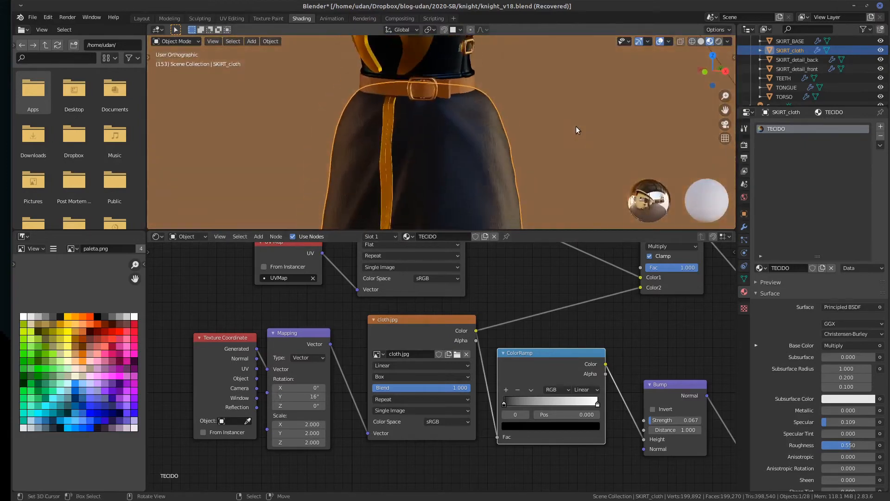
# Review the skirt from the front and reposition the Multiply and cloth.jpg nodes to open space between them
pyautogui.press('KP_1')
pyautogui.scroll(8, 538, 147)
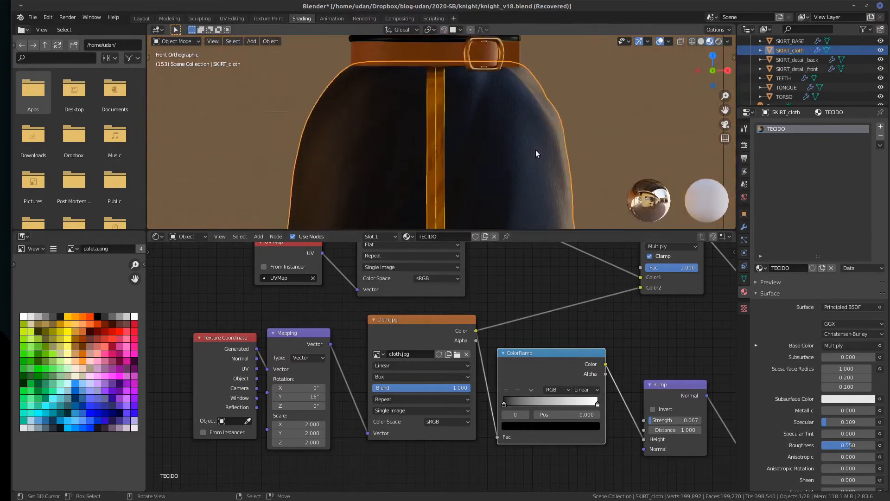
pyautogui.scroll(-4, 514, 313)
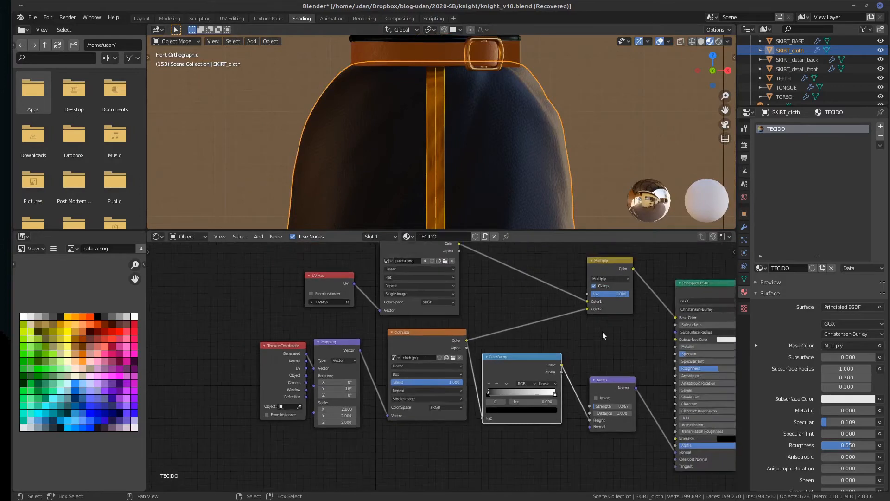
pyautogui.scroll(1, 602, 332)
pyautogui.moveTo(602, 332); pyautogui.dragTo(449, 347, button='middle')
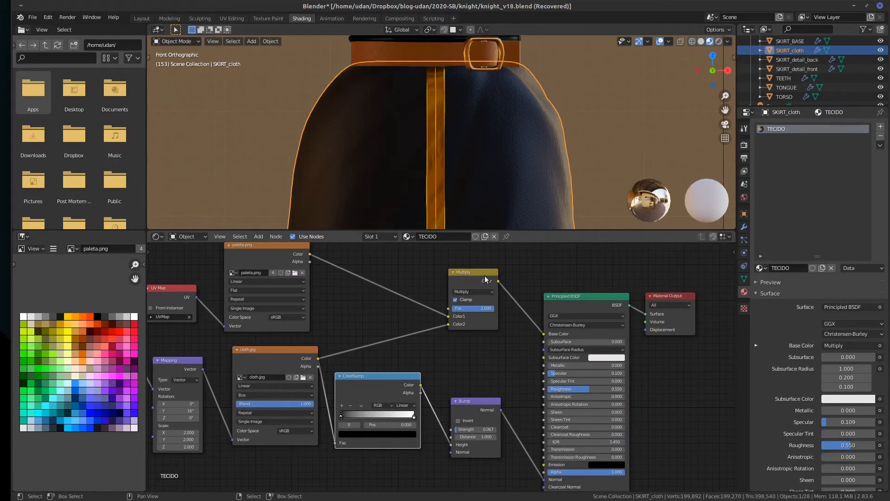
pyautogui.moveTo(485, 279); pyautogui.dragTo(471, 275)
pyautogui.scroll(4, 501, 137)
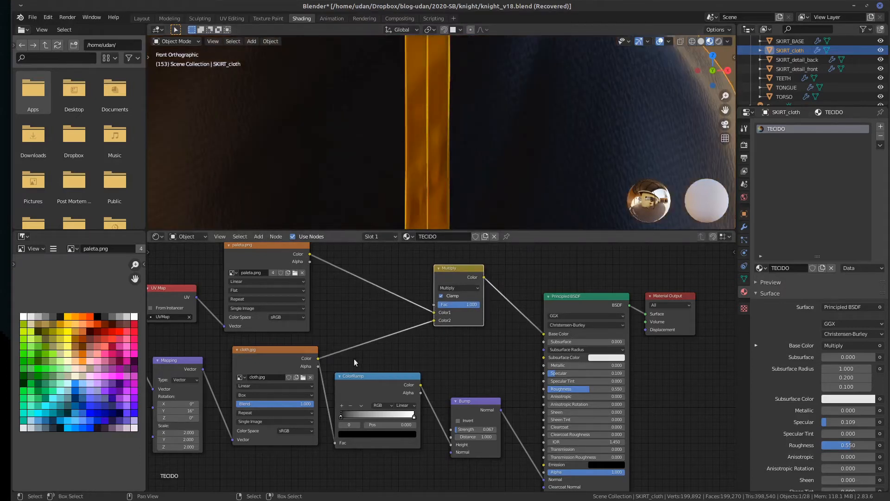
pyautogui.moveTo(290, 358); pyautogui.dragTo(275, 359)
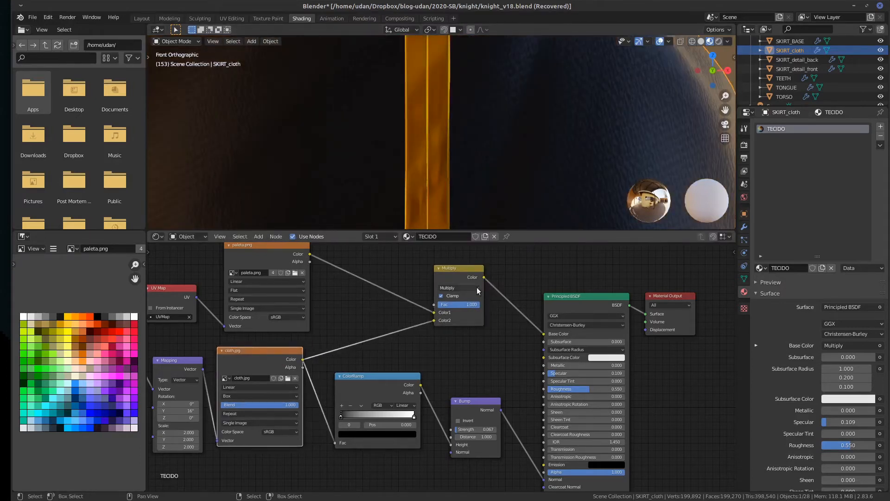
pyautogui.moveTo(478, 291); pyautogui.dragTo(510, 302)
pyautogui.click(377, 376)
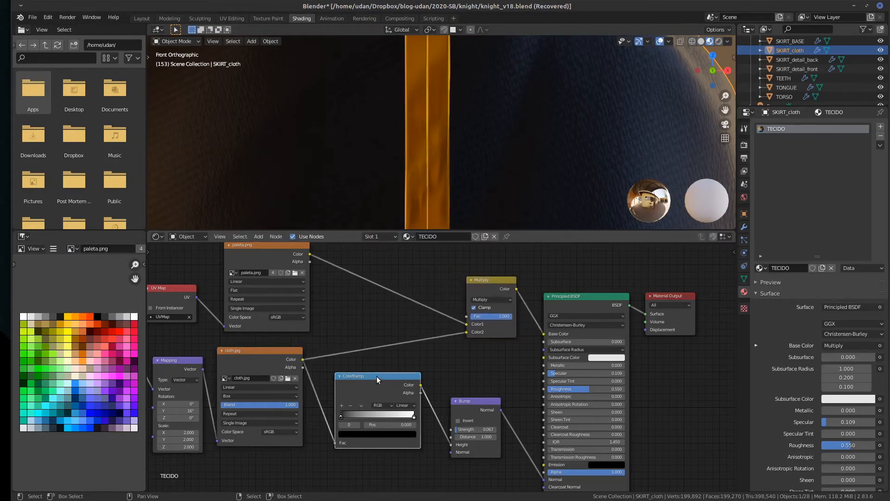
# Duplicate the ColorRamp, insert the copy between cloth.jpg and the Multiply node's Color2, and move its white stop to 0.609
pyautogui.moveTo(349, 414); pyautogui.dragTo(441, 408)
pyautogui.hotkey('shift', 'd')
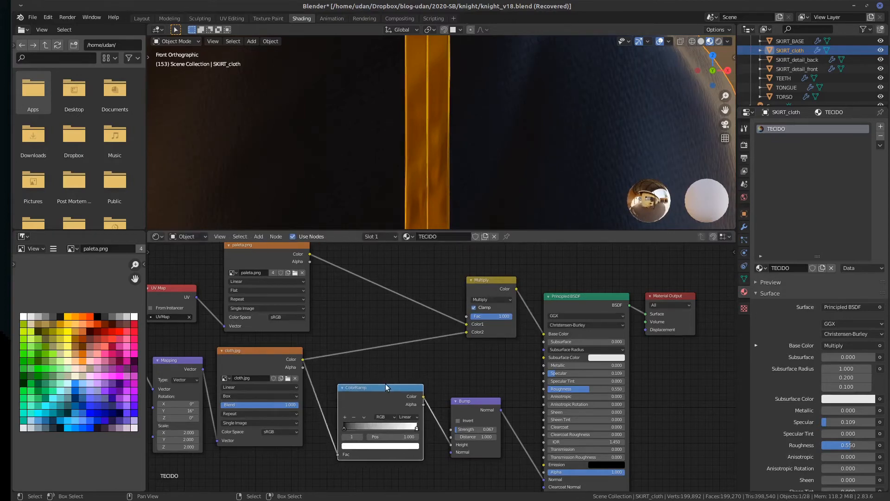
pyautogui.click(394, 311)
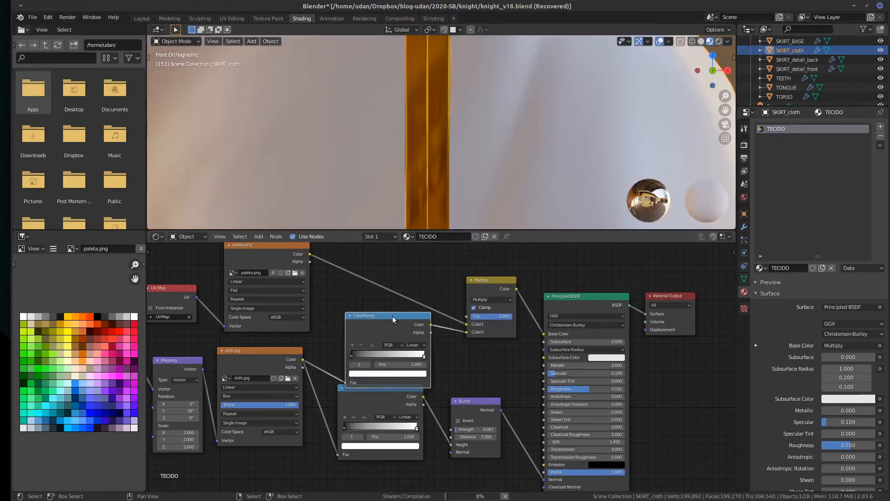
pyautogui.moveTo(352, 319); pyautogui.dragTo(342, 309)
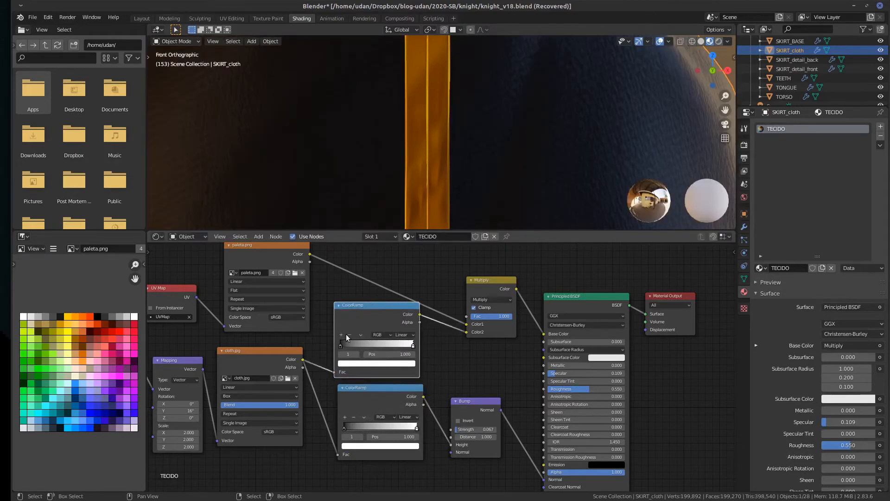
pyautogui.moveTo(348, 345); pyautogui.dragTo(384, 346)
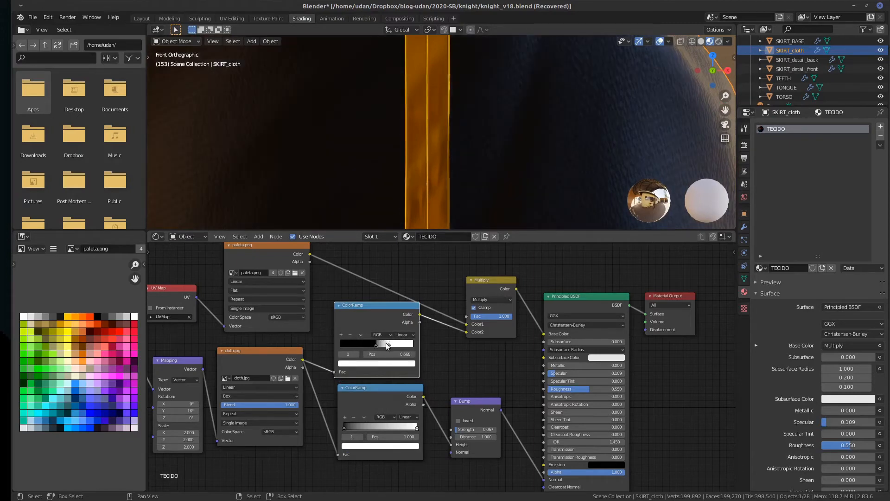
# Change the color mix node's blending mode from Multiply to Difference and inspect the skirt
pyautogui.moveTo(480, 287); pyautogui.dragTo(479, 262)
pyautogui.click(481, 274)
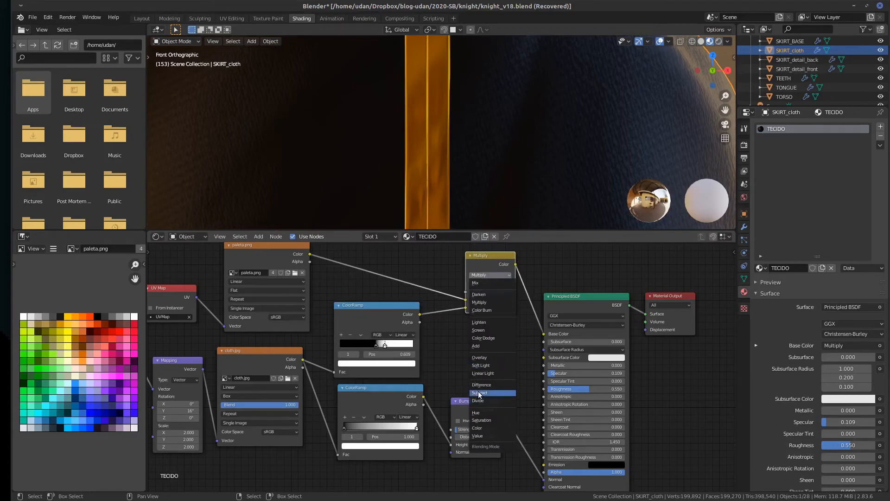
pyautogui.click(481, 385)
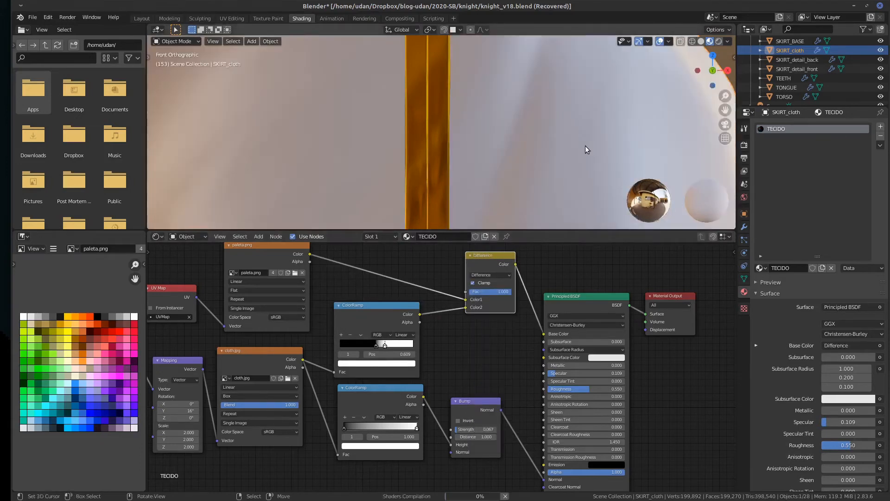
pyautogui.moveTo(474, 85); pyautogui.dragTo(479, 126, button='middle')
pyautogui.scroll(-2, 488, 117)
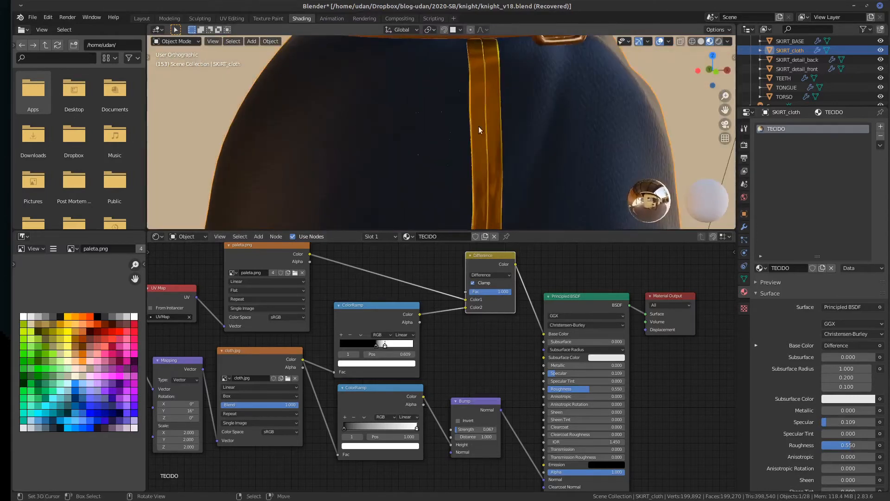
# Try the upper ColorRamp's black stop at position 0.241 and inspect the weave up close
pyautogui.moveTo(377, 346); pyautogui.dragTo(358, 343)
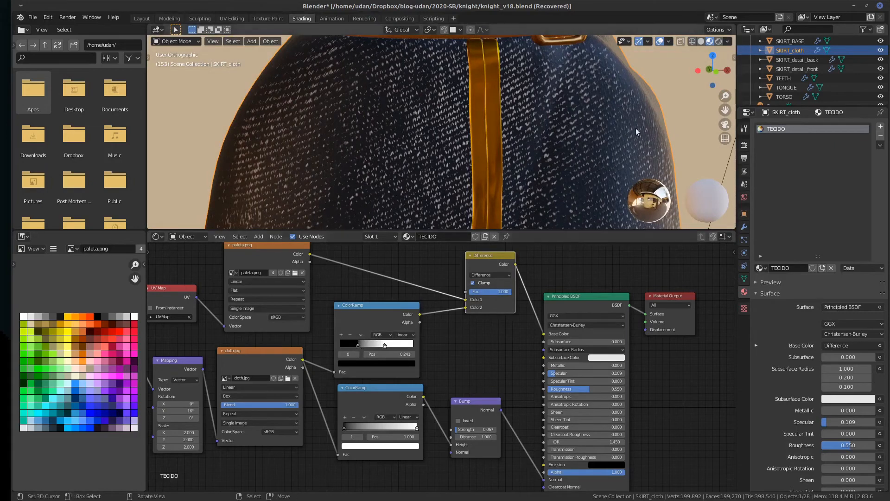
pyautogui.scroll(6, 592, 143)
pyautogui.scroll(5, 570, 138)
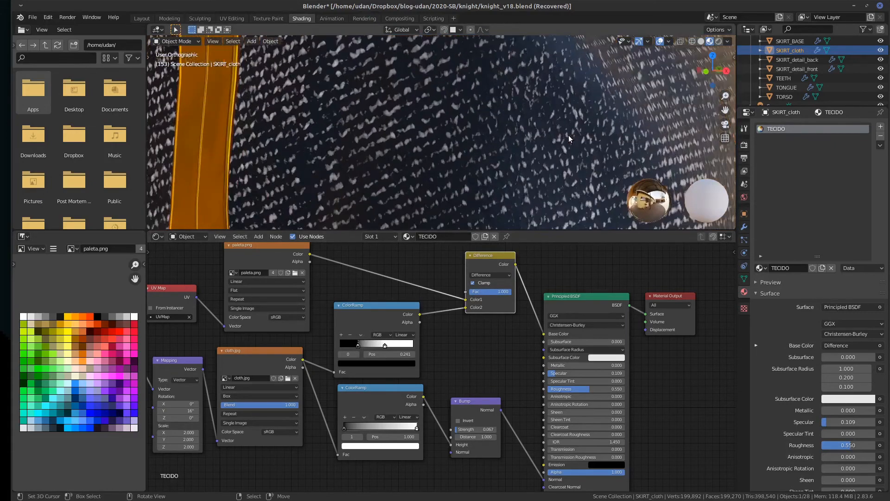
pyautogui.moveTo(552, 138); pyautogui.dragTo(546, 141, button='middle')
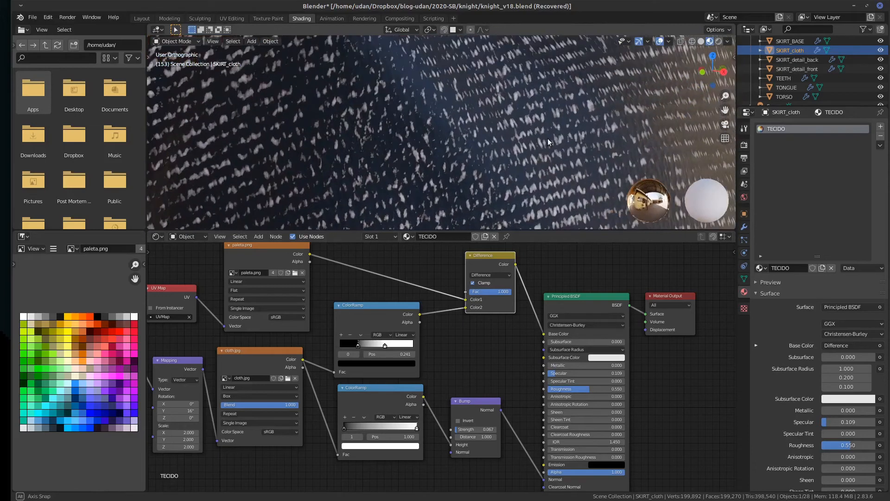
pyautogui.scroll(-3, 547, 141)
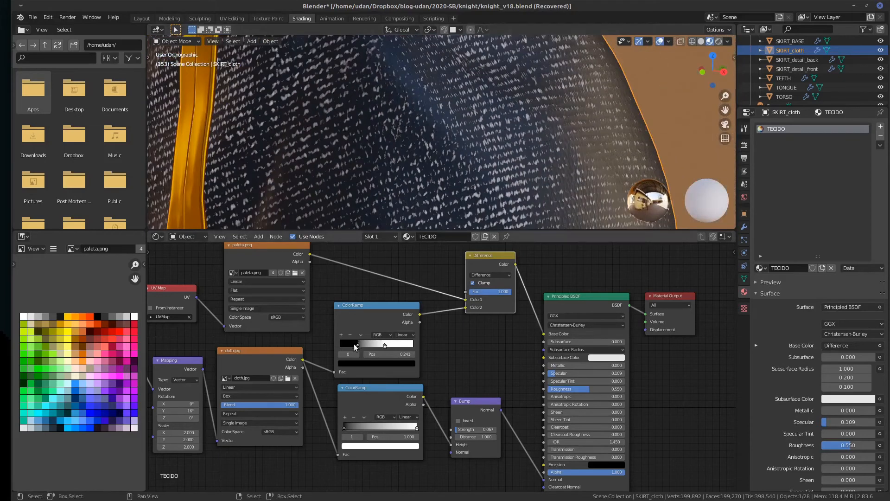
# Try an inverted upper ColorRamp with the white stop at 0.064 ahead of the black one, checking the skirt from all sides
pyautogui.moveTo(358, 345)
pyautogui.mouseDown()
pyautogui.moveTo(386, 347)
pyautogui.moveTo(369, 355)
pyautogui.moveTo(345, 344)
pyautogui.mouseUp()
pyautogui.scroll(-5, 475, 107)
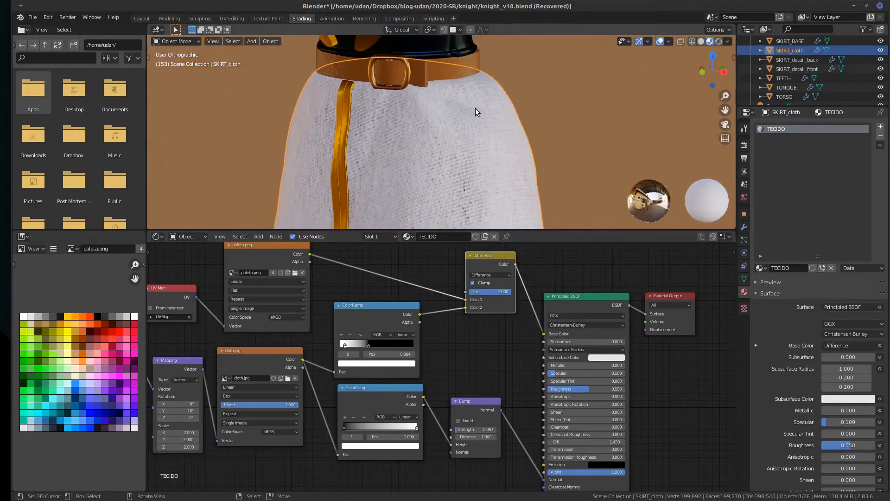
pyautogui.moveTo(447, 145); pyautogui.dragTo(502, 133, button='middle')
pyautogui.scroll(6, 502, 135)
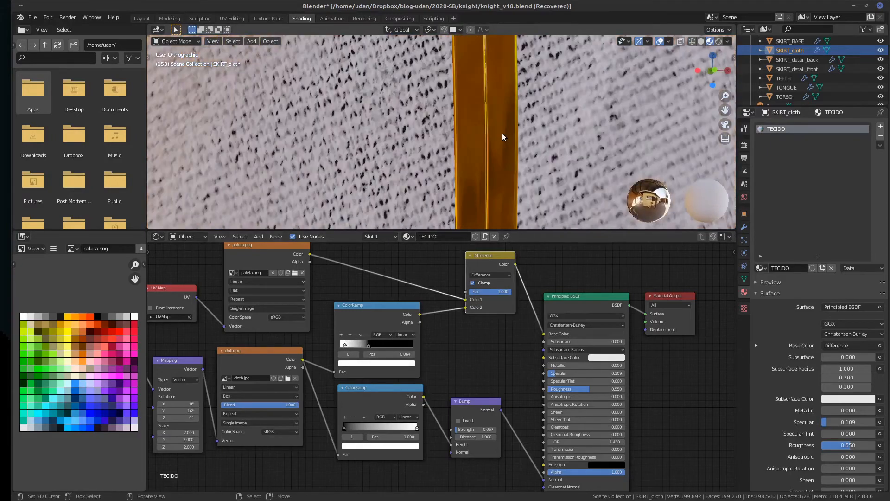
pyautogui.scroll(-8, 502, 133)
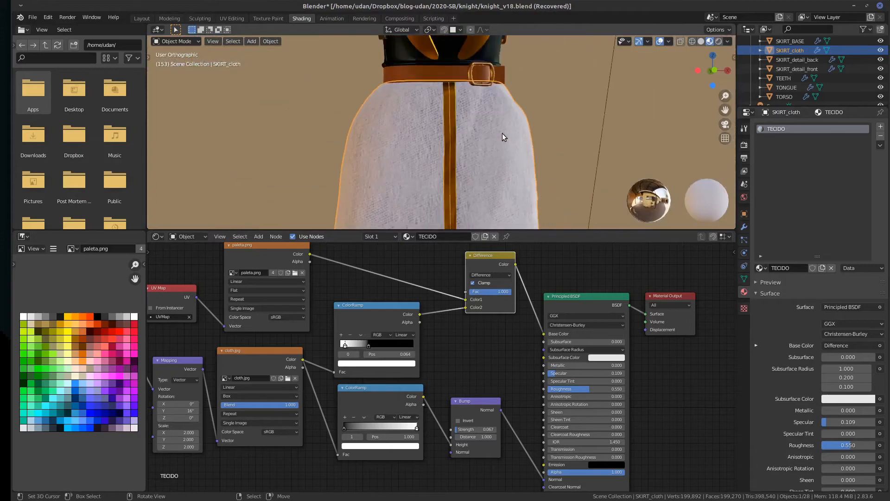
pyautogui.moveTo(503, 133); pyautogui.dragTo(424, 146, button='middle')
pyautogui.scroll(6, 390, 160)
pyautogui.scroll(-7, 425, 147)
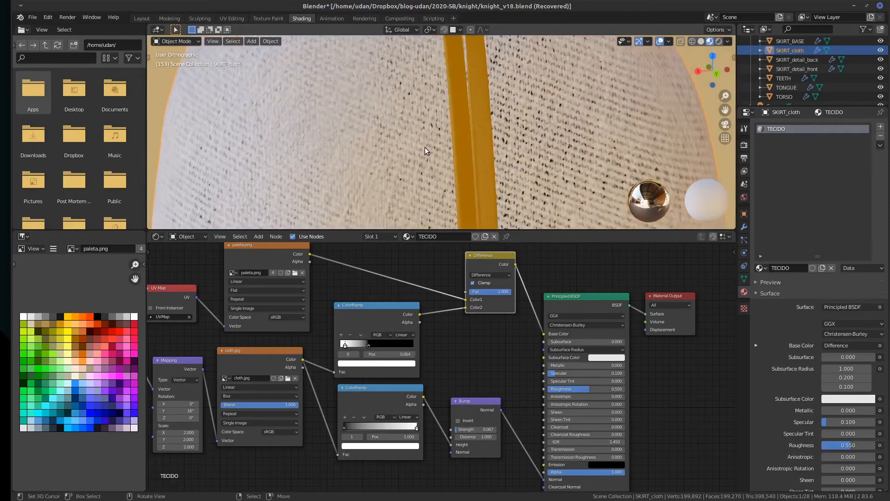
pyautogui.scroll(5, 423, 149)
pyautogui.scroll(-3, 421, 146)
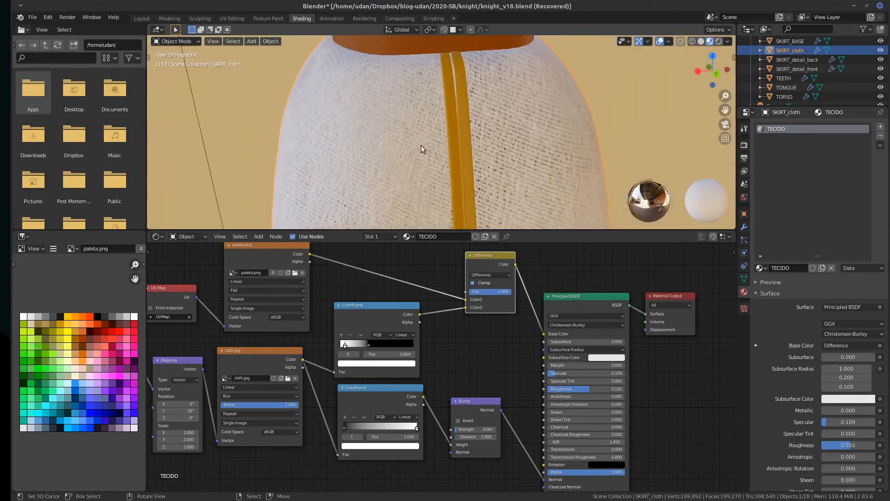
pyautogui.moveTo(421, 145); pyautogui.dragTo(517, 134, button='middle')
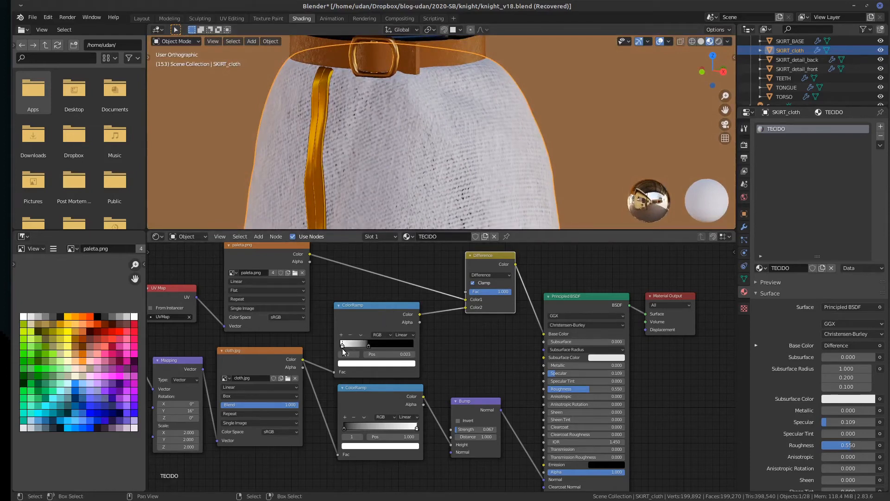
# Restore the upper ColorRamp's black-to-white order, set its black stop to 0.210 and examine the fabric
pyautogui.moveTo(342, 348); pyautogui.dragTo(419, 347)
pyautogui.scroll(3, 435, 154)
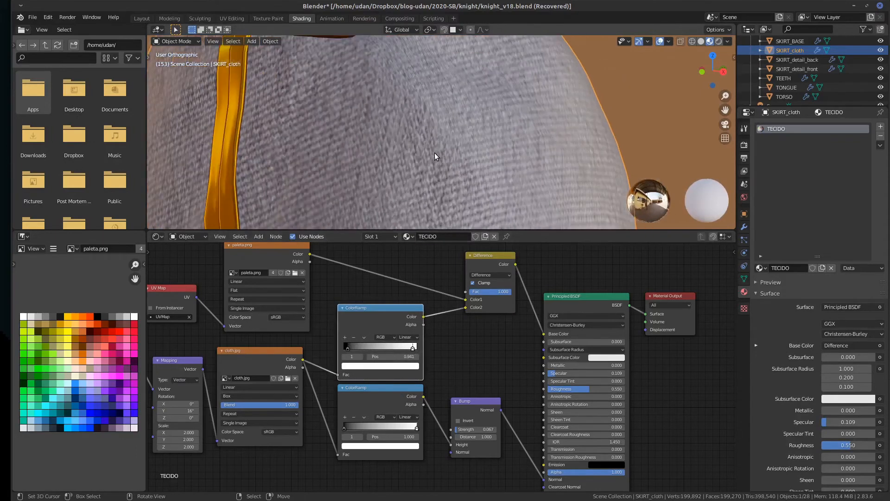
pyautogui.moveTo(411, 347); pyautogui.dragTo(364, 351)
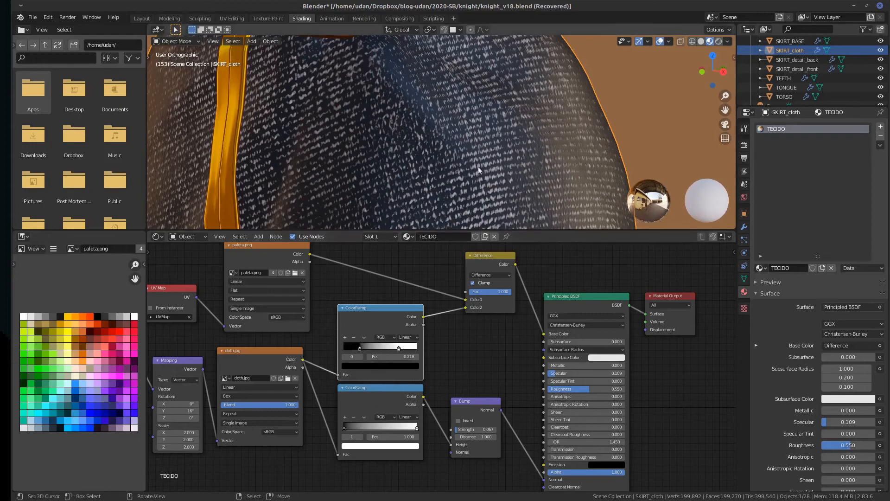
pyautogui.scroll(3, 478, 167)
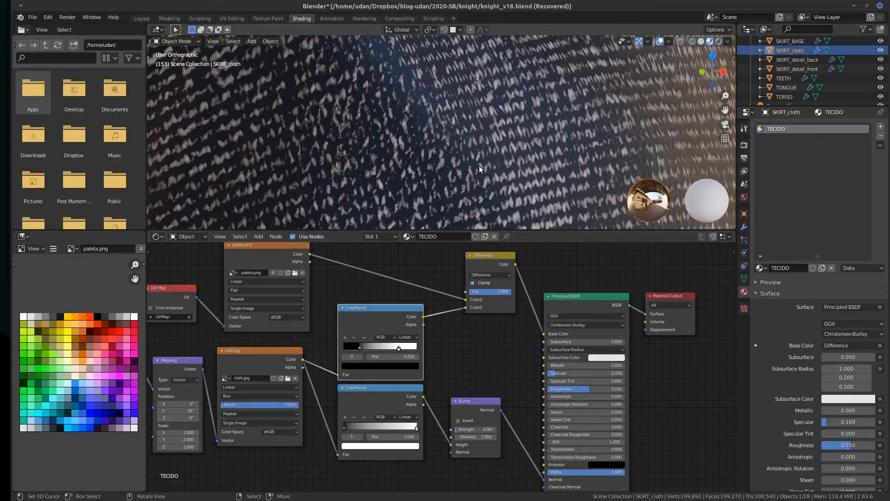
pyautogui.scroll(-5, 514, 123)
pyautogui.moveTo(515, 123); pyautogui.dragTo(488, 141, button='middle')
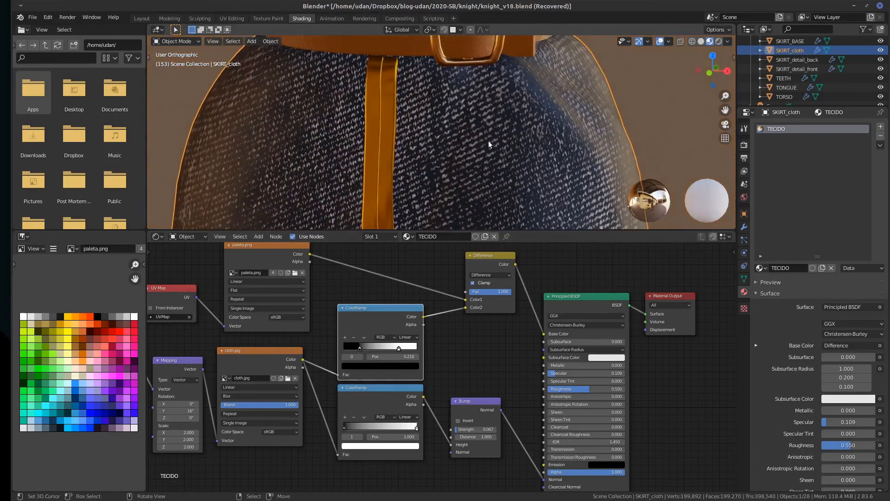
# Move the upper ColorRamp's white stop to about 0.47 and tint it a muted purple
pyautogui.moveTo(358, 350)
pyautogui.mouseDown()
pyautogui.moveTo(350, 352)
pyautogui.moveTo(376, 350)
pyautogui.moveTo(355, 353)
pyautogui.moveTo(370, 352)
pyautogui.moveTo(365, 361)
pyautogui.moveTo(376, 351)
pyautogui.moveTo(354, 351)
pyautogui.mouseUp()
pyautogui.click(375, 351)
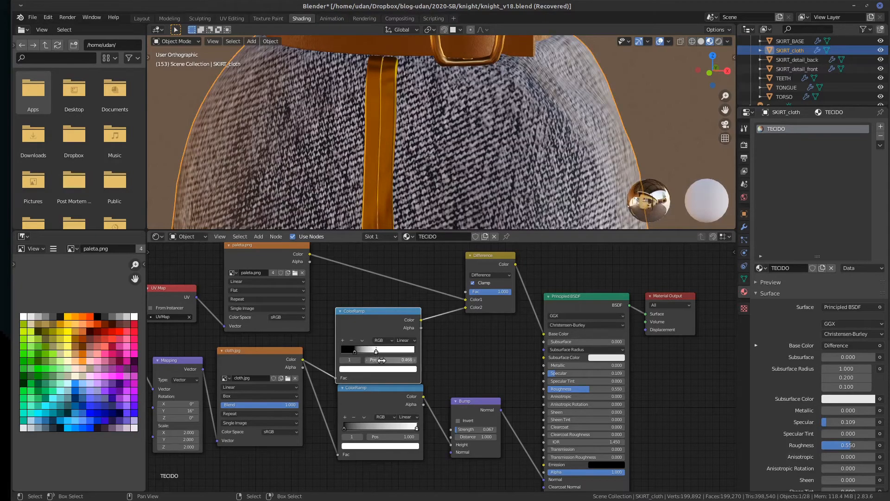
pyautogui.click(379, 368)
pyautogui.moveTo(394, 280)
pyautogui.mouseDown()
pyautogui.moveTo(372, 294)
pyautogui.moveTo(400, 288)
pyautogui.moveTo(401, 296)
pyautogui.mouseUp()
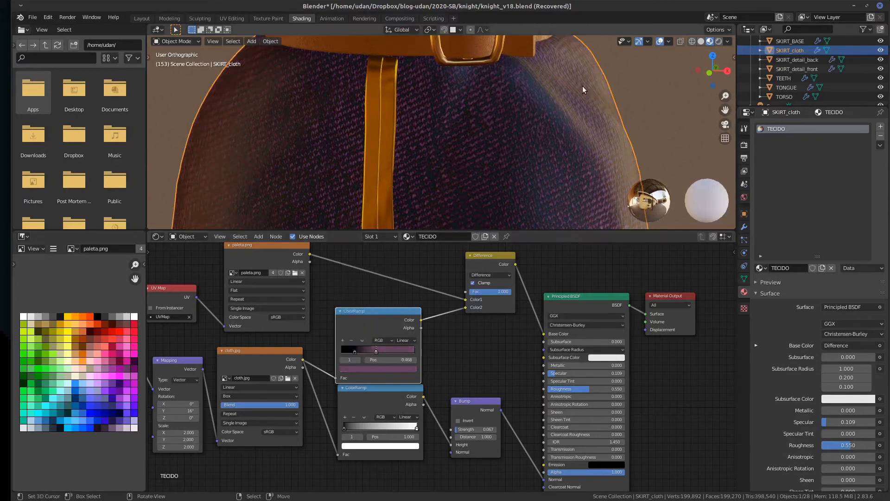
# Move the upper ColorRamp's purple stop to 0.364 and its black stop to 0.123 while checking the weave
pyautogui.scroll(5, 542, 130)
pyautogui.scroll(1, 543, 130)
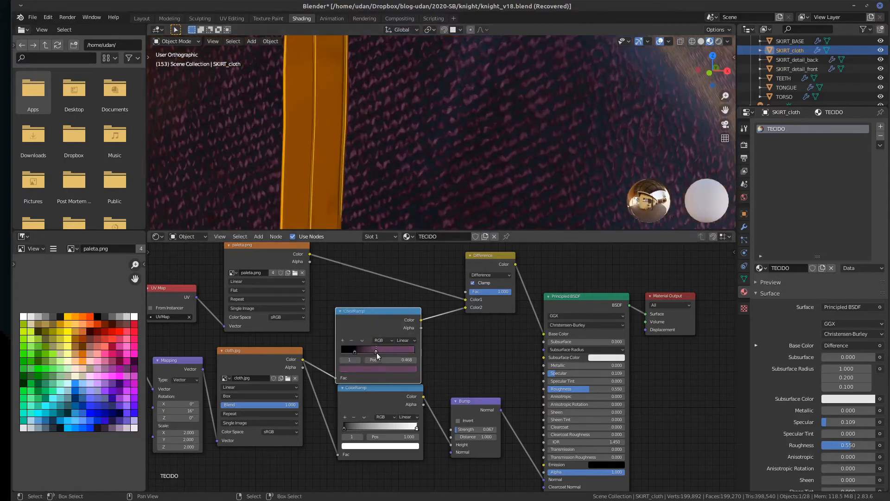
pyautogui.moveTo(377, 352); pyautogui.dragTo(349, 349)
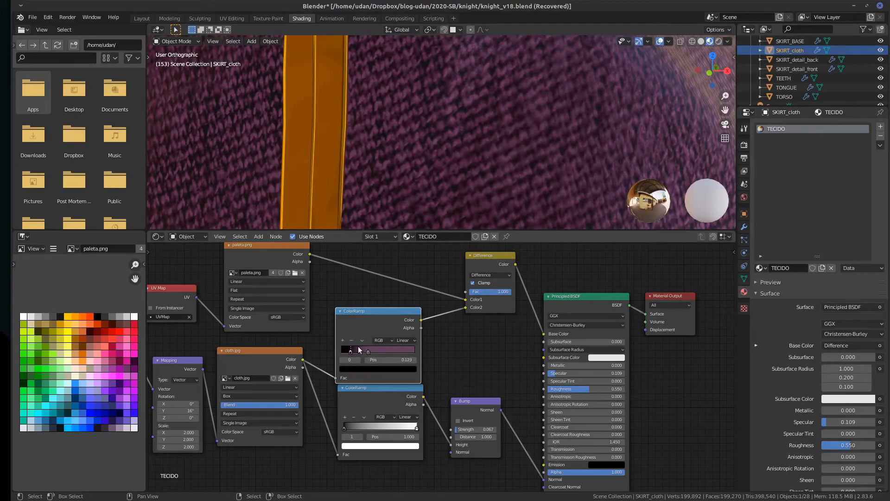
# Recolor the upper ColorRamp's purple stop by sampling a dark blue-gray swatch from paleta.png, and check the whole skirt
pyautogui.click(368, 353)
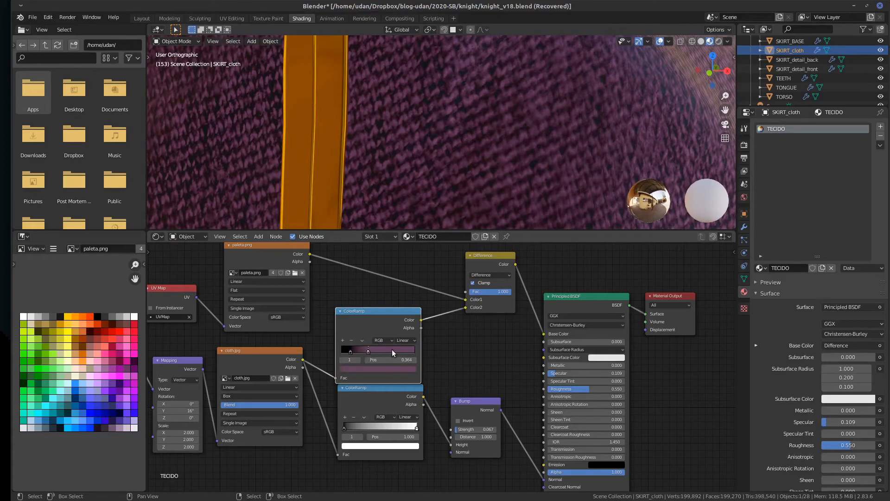
pyautogui.click(393, 369)
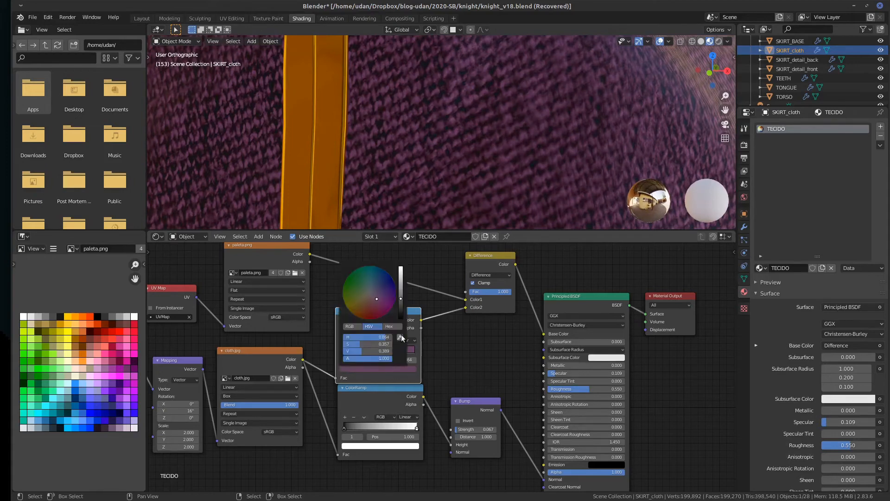
pyautogui.click(400, 337)
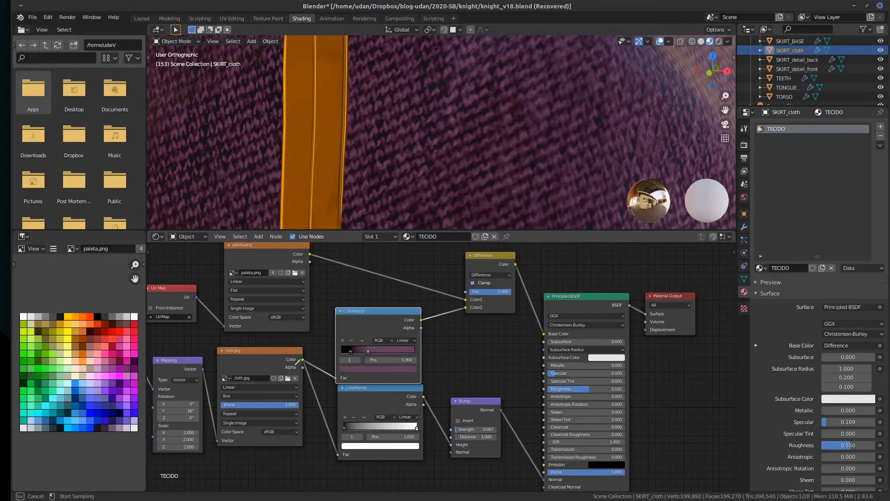
pyautogui.click(55, 423)
pyautogui.scroll(-6, 426, 153)
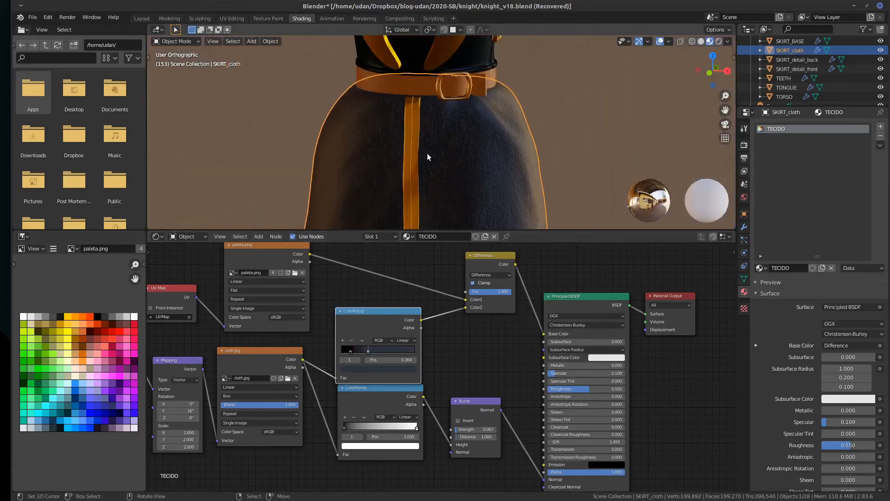
# Try the upper ColorRamp's blue-gray stop at 0.318 with a near-black blue swatch sampled from paleta.png, and check the weave
pyautogui.scroll(-3, 427, 153)
pyautogui.scroll(8, 427, 153)
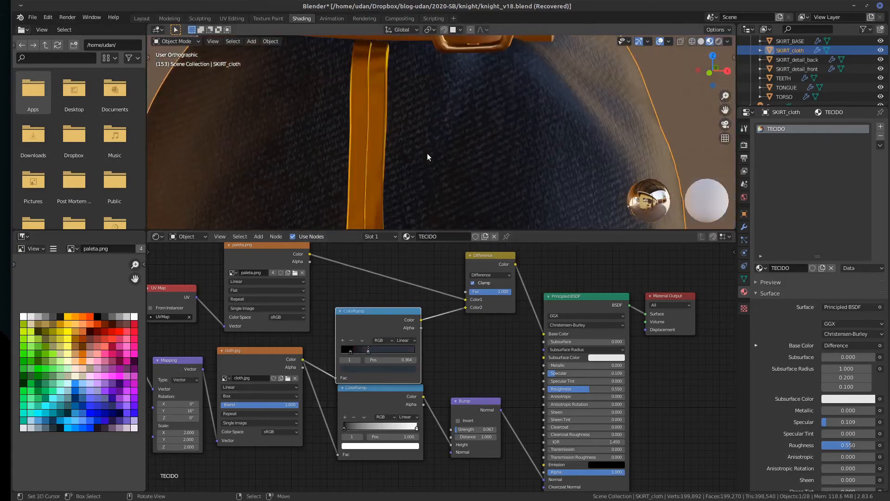
pyautogui.moveTo(426, 153); pyautogui.dragTo(493, 134, button='middle')
pyautogui.scroll(2, 343, 332)
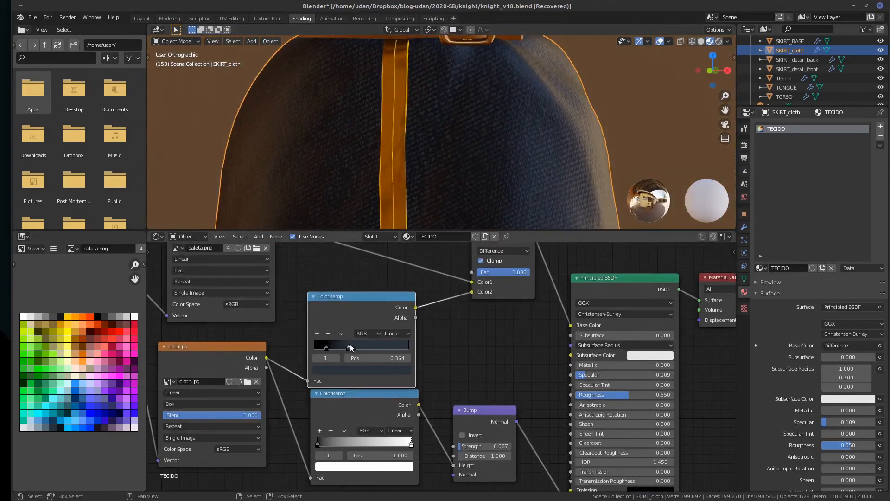
pyautogui.moveTo(350, 344); pyautogui.dragTo(344, 349)
pyautogui.click(371, 372)
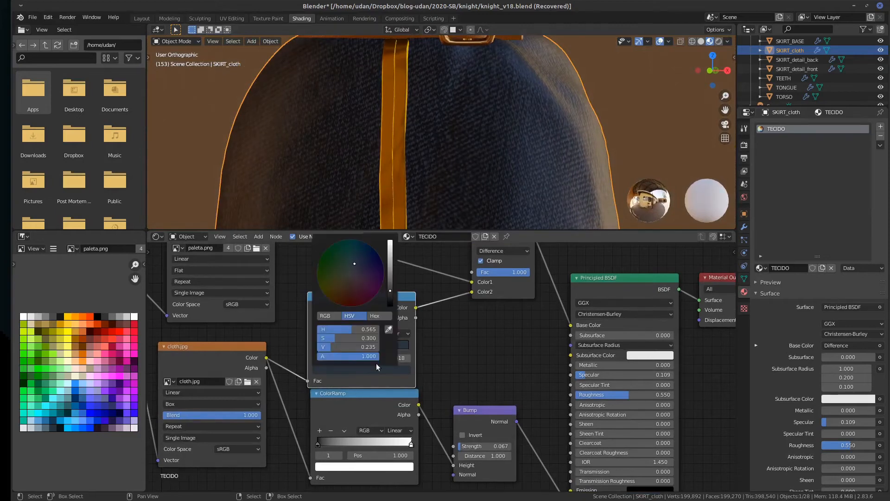
pyautogui.click(388, 329)
pyautogui.click(64, 423)
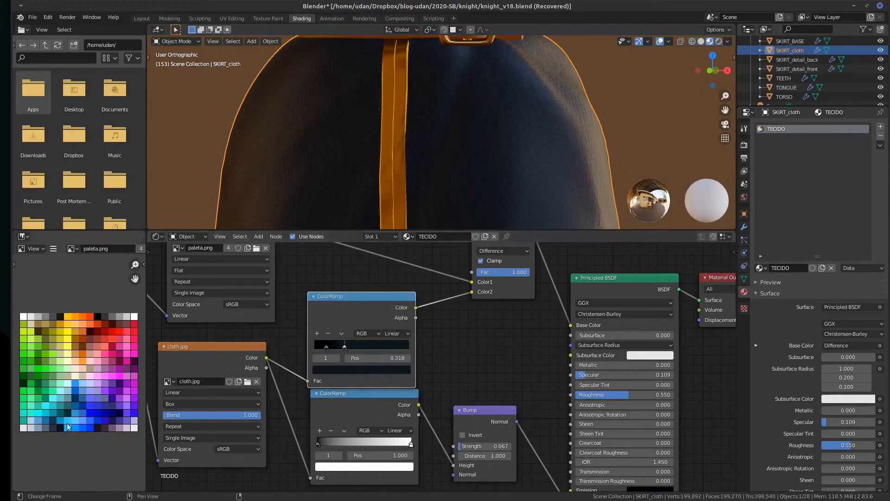
pyautogui.scroll(2, 482, 140)
pyautogui.scroll(-2, 482, 144)
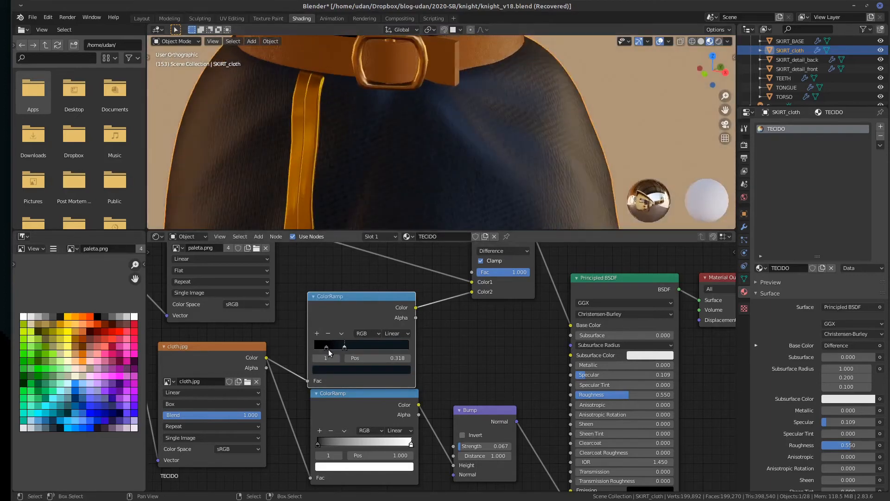
# Recolor the upper ColorRamp's second stop with a dark blue-gray swatch from paleta.png and move it to 0.259
pyautogui.moveTo(341, 345); pyautogui.dragTo(351, 343)
pyautogui.click(350, 370)
pyautogui.click(388, 329)
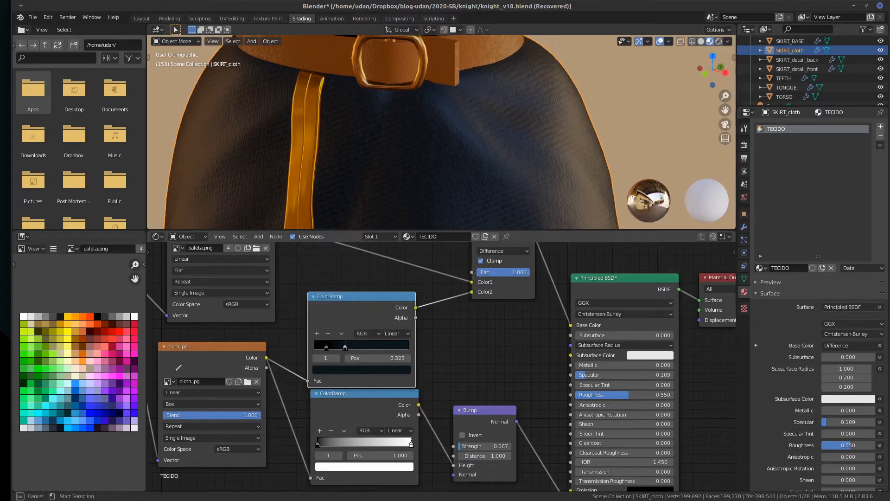
pyautogui.click(64, 422)
pyautogui.scroll(2, 453, 122)
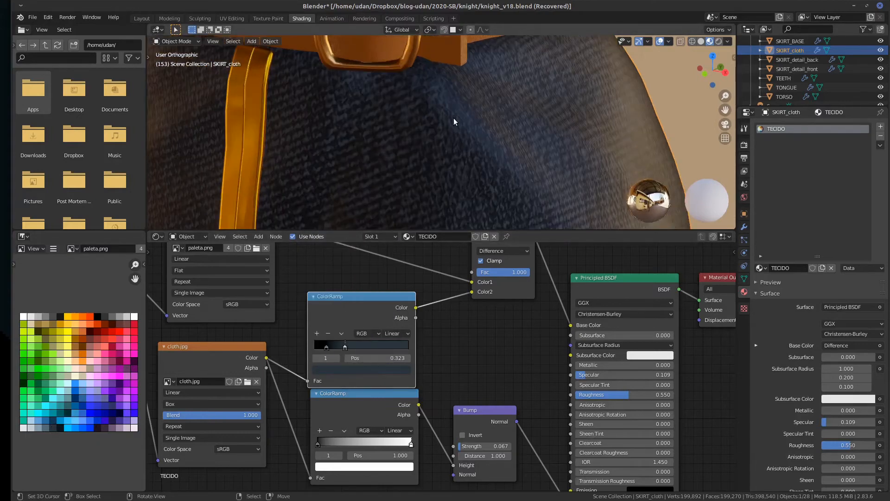
pyautogui.scroll(2, 453, 119)
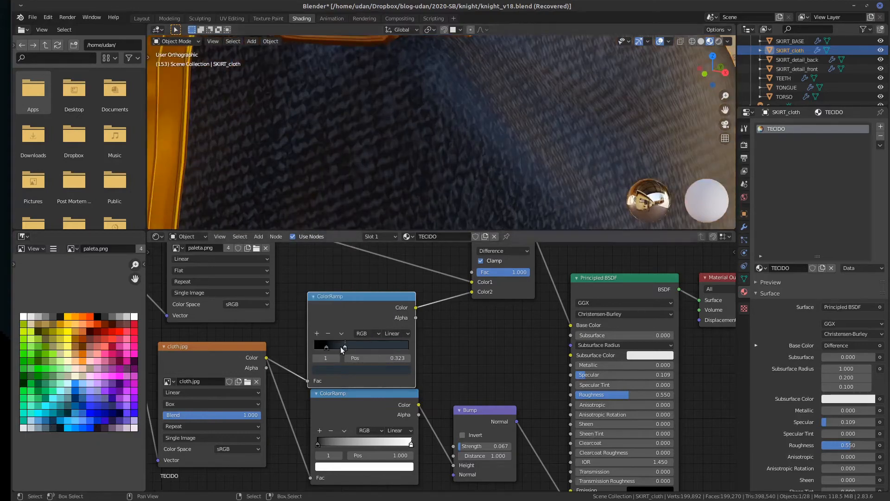
pyautogui.moveTo(343, 347)
pyautogui.mouseDown()
pyautogui.moveTo(357, 341)
pyautogui.moveTo(347, 343)
pyautogui.mouseUp()
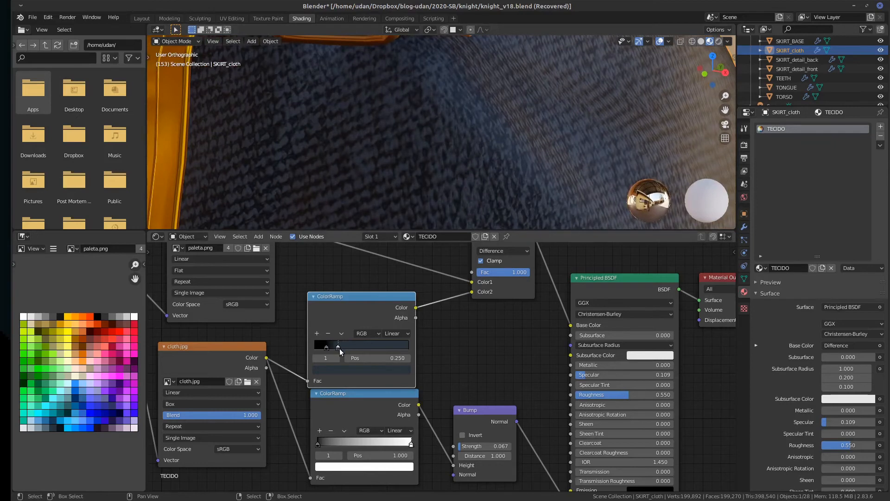
pyautogui.scroll(-2, 501, 356)
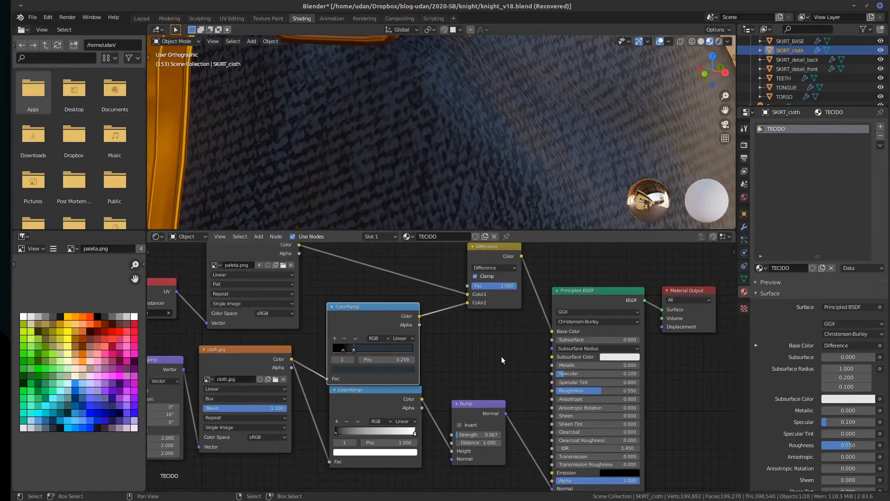
# Spread out the Difference, lower ColorRamp, paleta.png and UV Map nodes to tidy the node layout
pyautogui.moveTo(502, 357); pyautogui.dragTo(543, 367, button='middle')
pyautogui.scroll(-2, 282, 357)
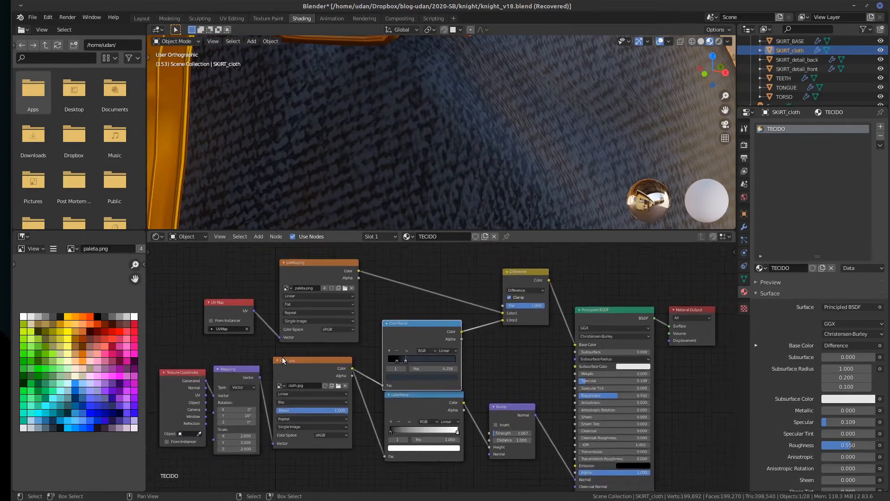
pyautogui.moveTo(298, 351); pyautogui.dragTo(346, 366, button='middle')
pyautogui.moveTo(575, 297); pyautogui.dragTo(559, 310)
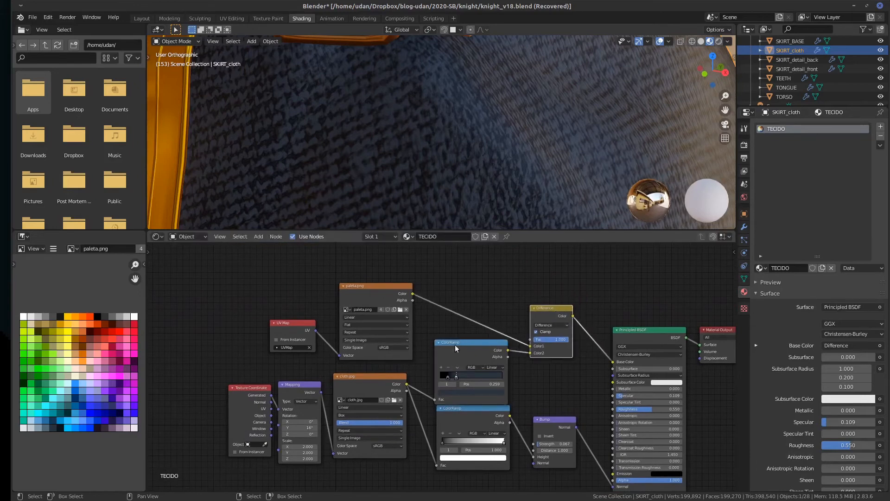
pyautogui.moveTo(468, 422); pyautogui.dragTo(462, 436)
pyautogui.moveTo(378, 294); pyautogui.dragTo(349, 295)
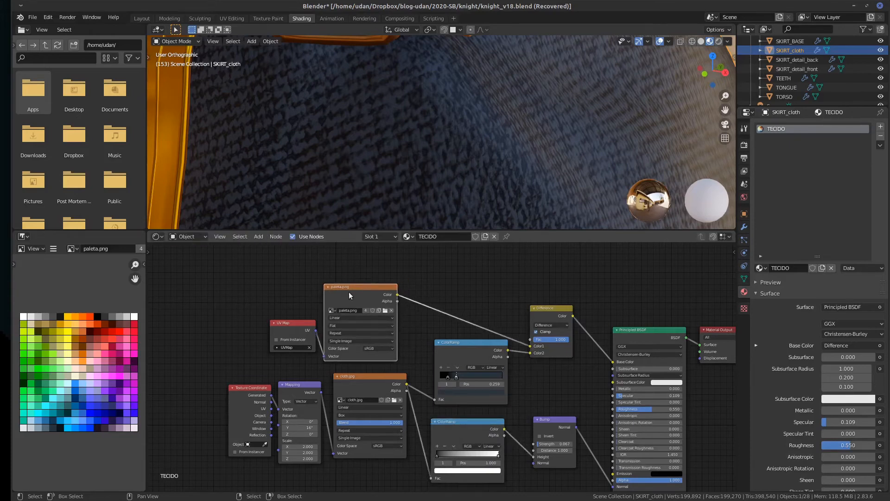
pyautogui.moveTo(292, 323); pyautogui.dragTo(259, 327)
pyautogui.moveTo(367, 288); pyautogui.dragTo(346, 288)
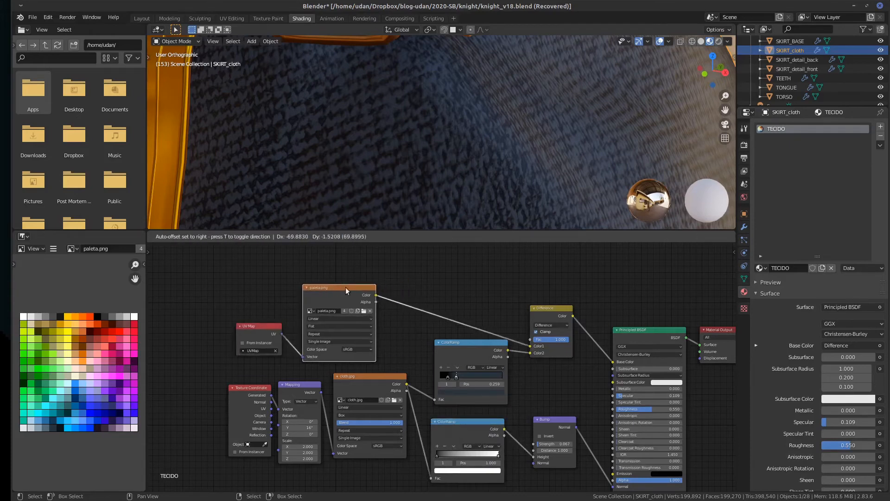
pyautogui.moveTo(553, 306); pyautogui.dragTo(547, 284)
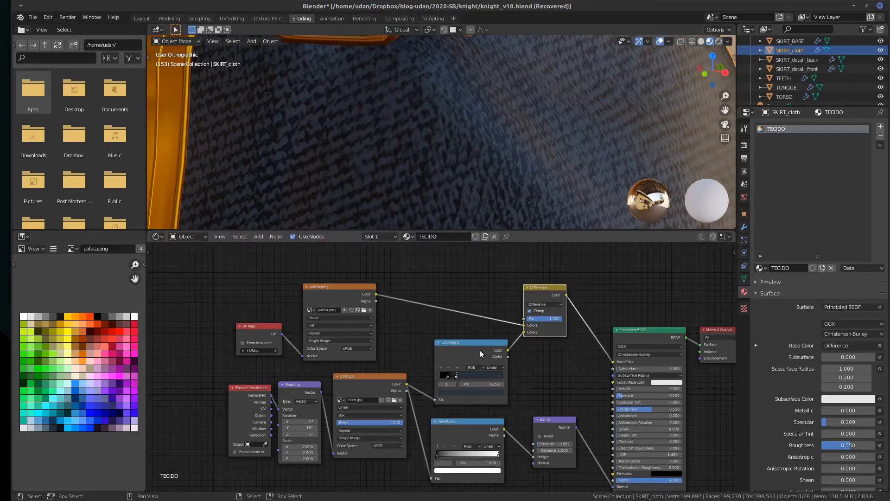
# Move the upper ColorRamp's black stop to 0.100 and recolor it by sampling a very dark blue swatch from paleta.png
pyautogui.click(456, 377)
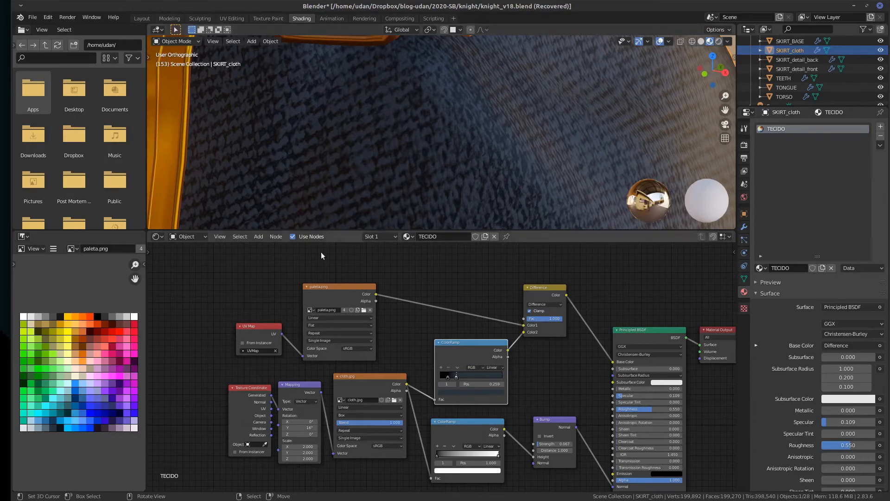
pyautogui.scroll(4, 427, 116)
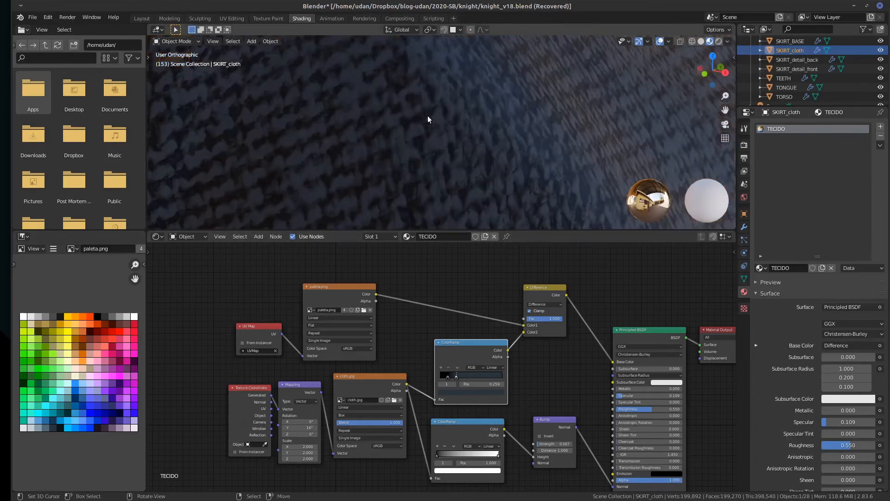
pyautogui.moveTo(448, 377); pyautogui.dragTo(445, 379)
pyautogui.click(452, 393)
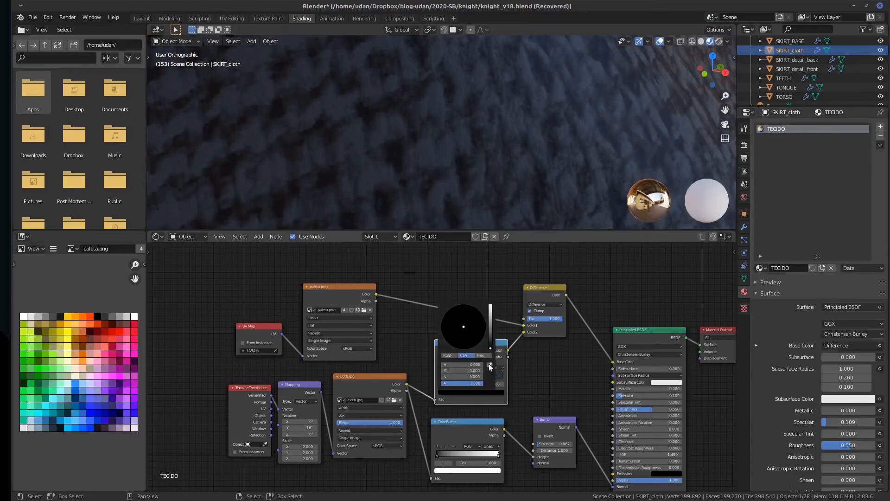
pyautogui.click(491, 356)
pyautogui.click(61, 427)
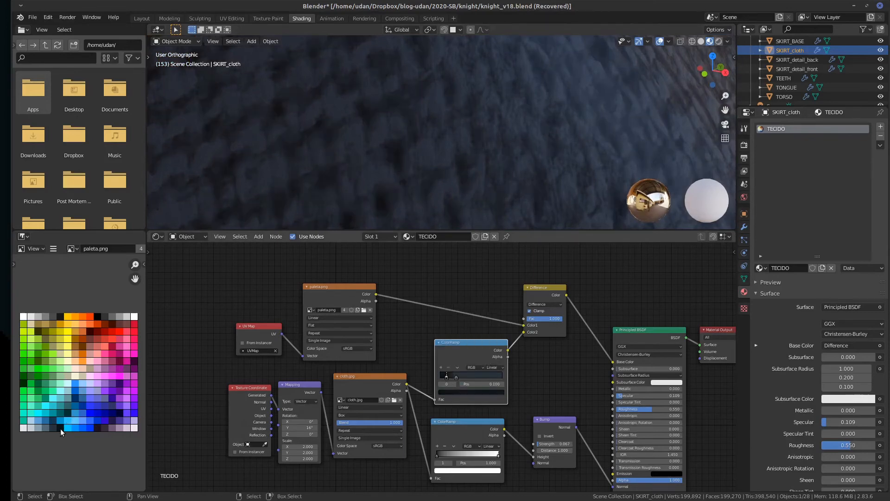
# Move the upper ColorRamp's blue-gray stop to 0.432 and check the skirt from the front and side
pyautogui.click(456, 376)
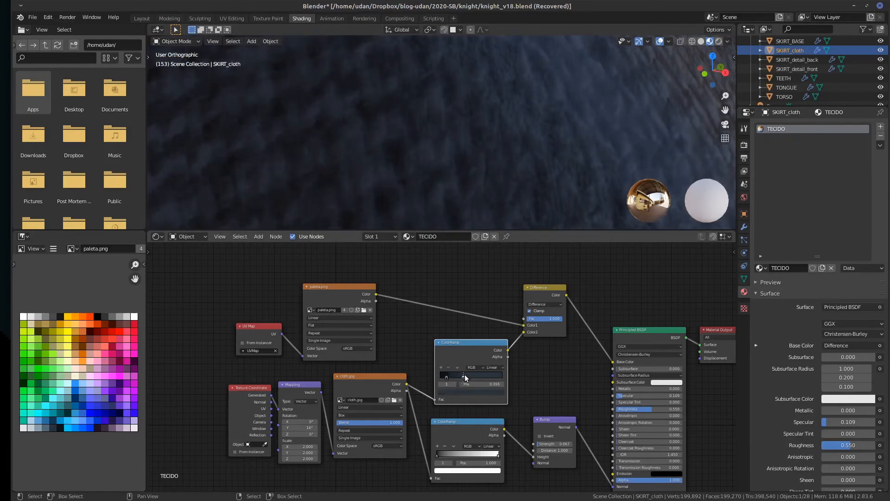
pyautogui.moveTo(468, 371); pyautogui.dragTo(468, 372)
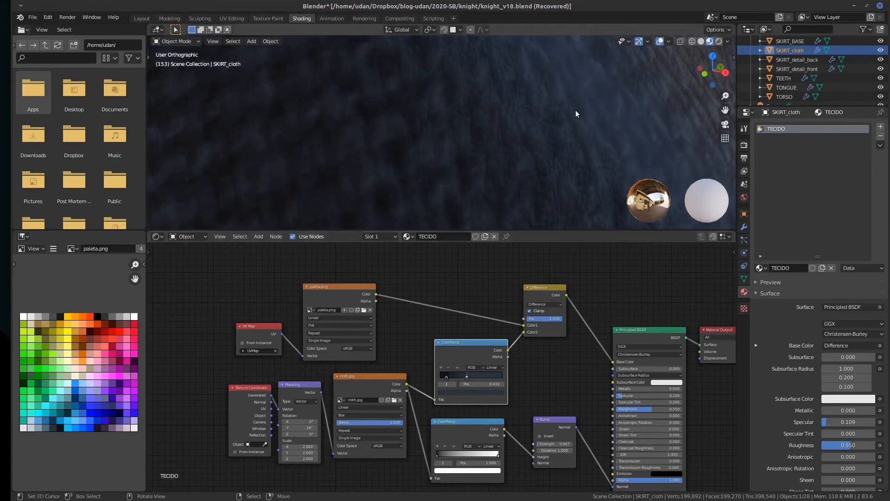
pyautogui.scroll(-5, 575, 110)
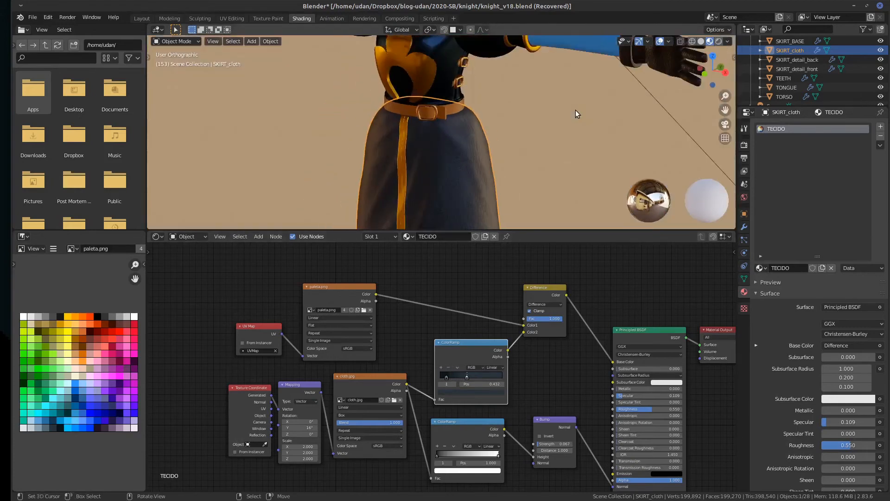
pyautogui.press('KP_1')
pyautogui.scroll(-4, 574, 123)
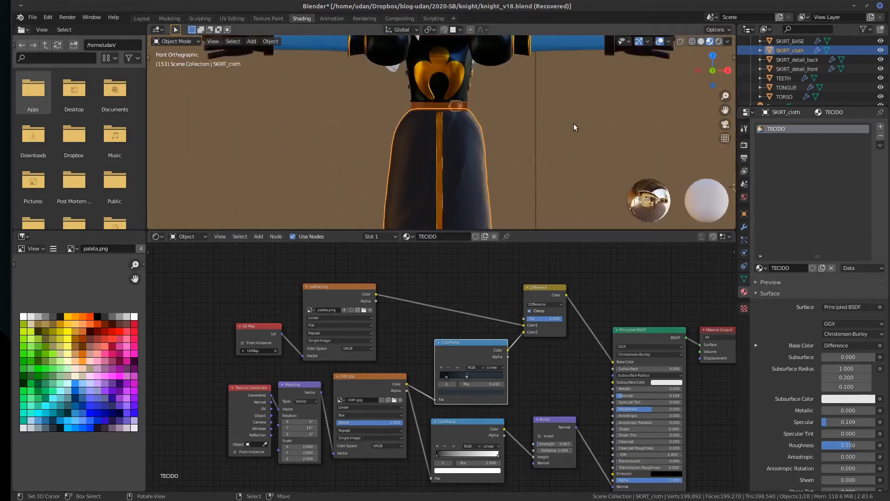
pyautogui.scroll(8, 557, 69)
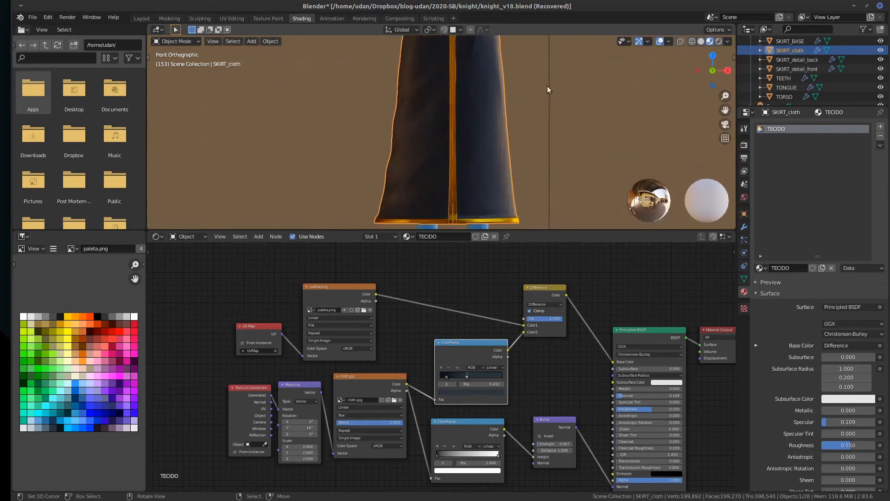
pyautogui.moveTo(549, 85); pyautogui.dragTo(374, 106, button='middle')
pyautogui.moveTo(551, 176); pyautogui.dragTo(469, 149, button='middle')
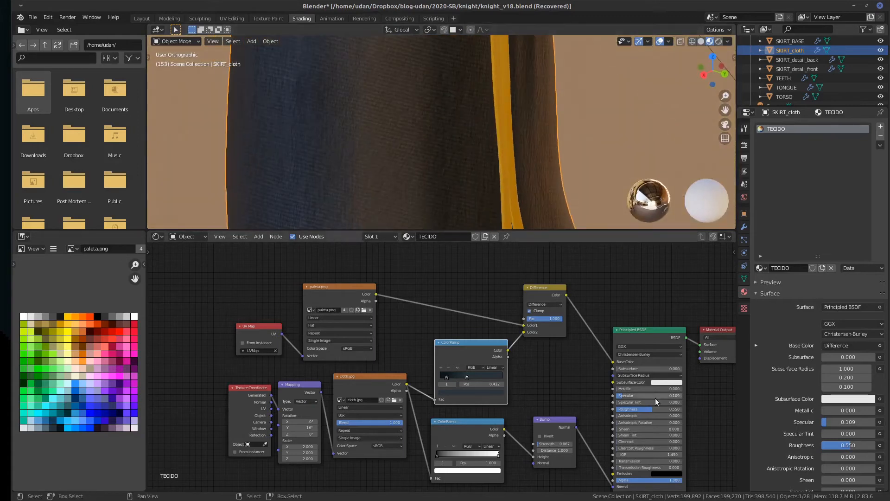
# Set the Principled BSDF's Roughness to 0.6
pyautogui.moveTo(651, 409); pyautogui.dragTo(659, 409)
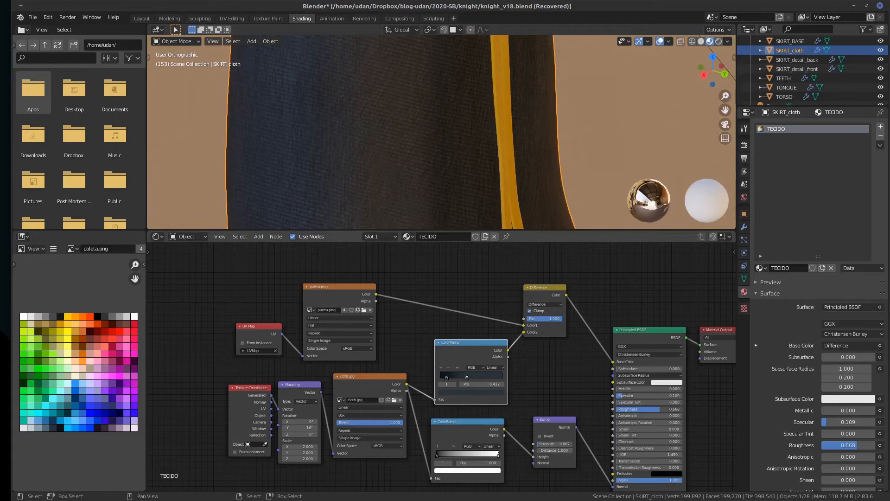
pyautogui.click(666, 408)
pyautogui.write('0.6')
pyautogui.press('Return')
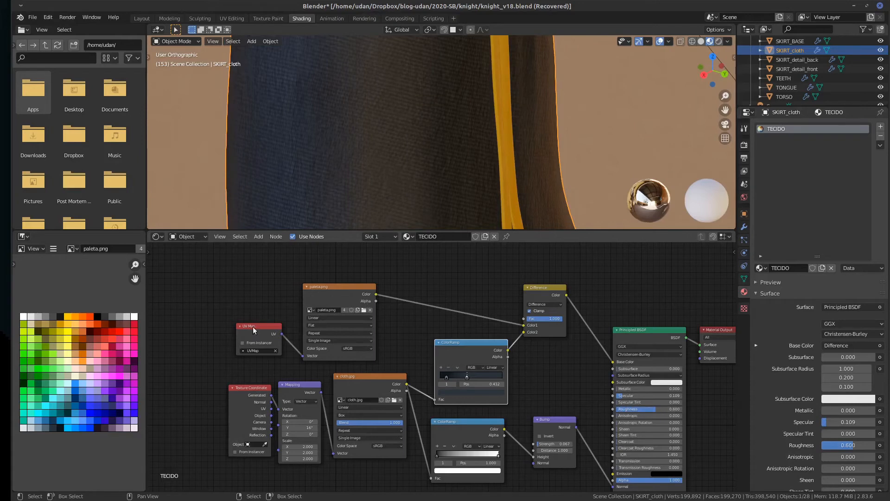
# Rearrange the UV Map, paleta.png, Difference, Texture Coordinate, Mapping, cloth.jpg and upper ColorRamp nodes to free space in the node tree
pyautogui.moveTo(252, 326); pyautogui.dragTo(235, 330)
pyautogui.moveTo(332, 279); pyautogui.dragTo(313, 270)
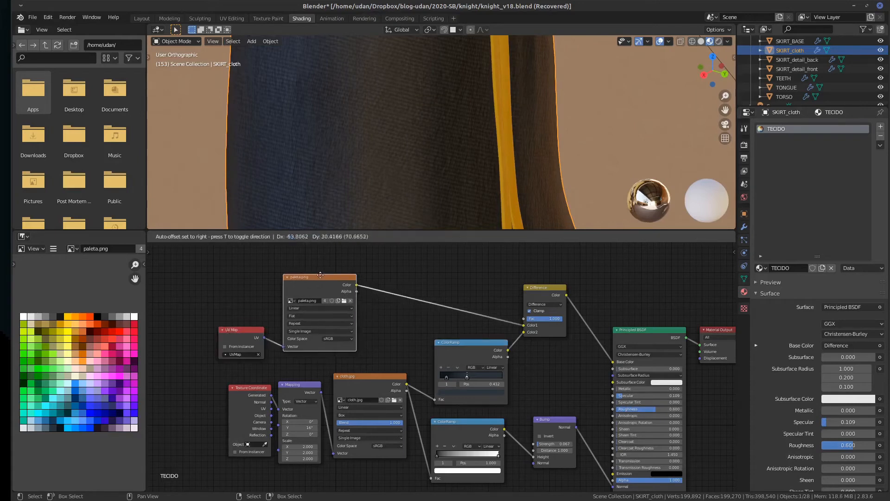
pyautogui.moveTo(545, 296); pyautogui.dragTo(556, 282)
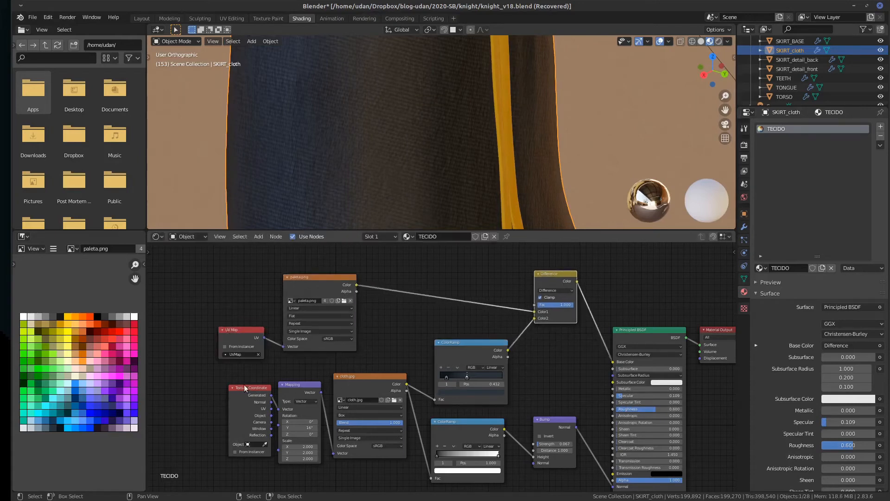
pyautogui.moveTo(244, 385); pyautogui.dragTo(223, 387)
pyautogui.moveTo(291, 382); pyautogui.dragTo(281, 380)
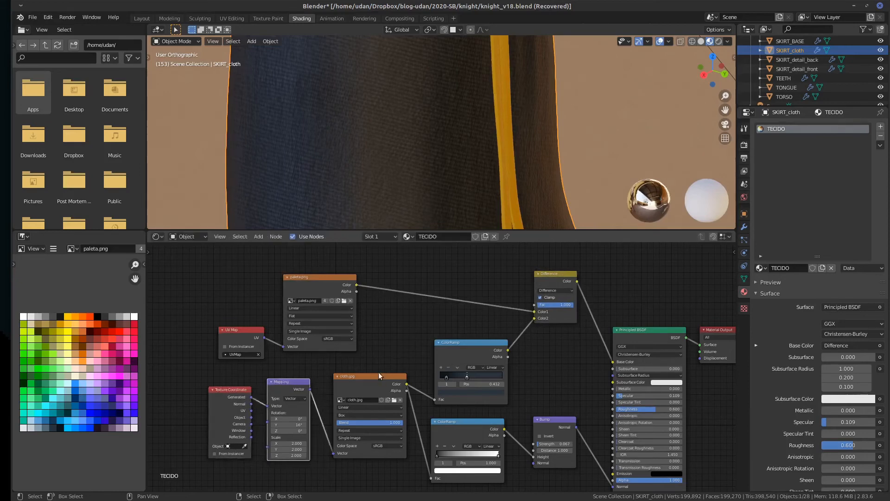
pyautogui.moveTo(379, 375); pyautogui.dragTo(367, 372)
pyautogui.moveTo(469, 345); pyautogui.dragTo(449, 333)
pyautogui.moveTo(406, 131); pyautogui.dragTo(484, 137, button='middle')
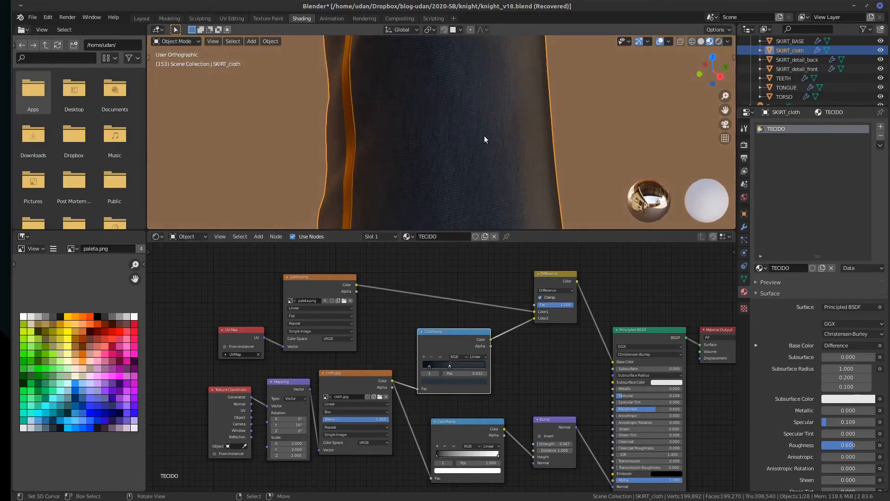
pyautogui.moveTo(453, 331); pyautogui.dragTo(448, 314)
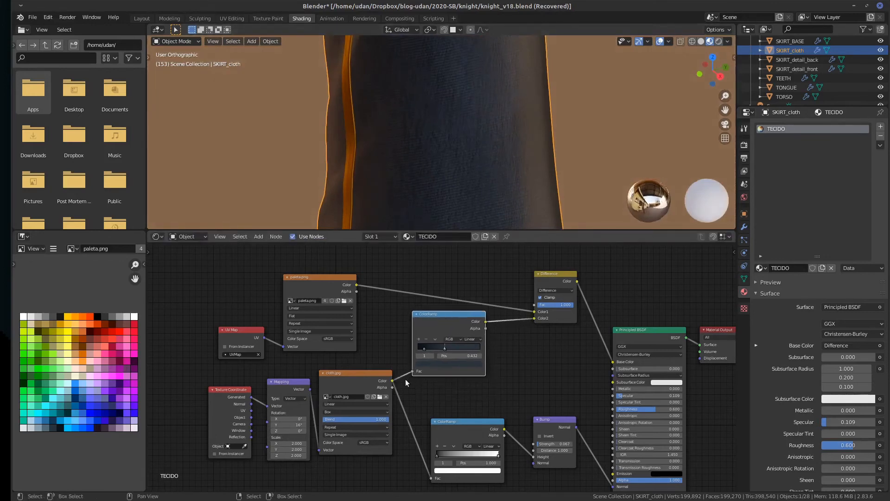
# Add a third ColorRamp node, feed cloth.jpg's Color into its Fac and connect its Color output to the Principled BSDF's Roughness
pyautogui.hotkey('shift', 'a')
pyautogui.moveTo(477, 349)
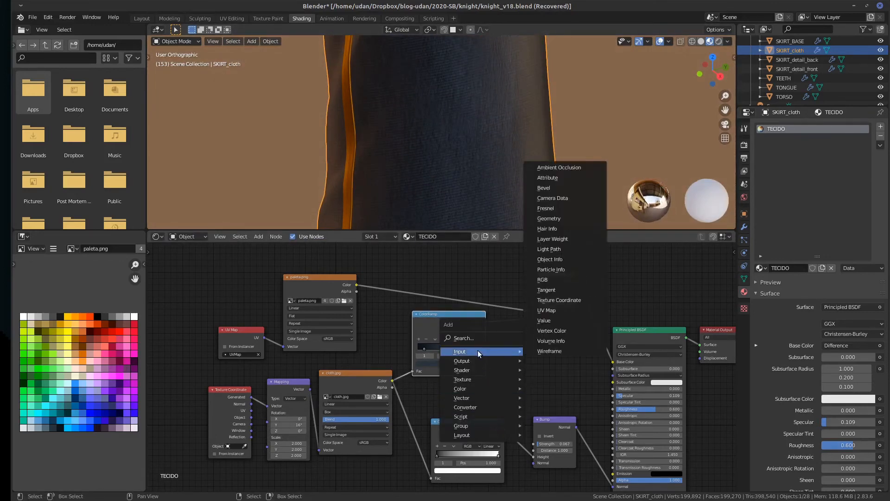
pyautogui.moveTo(483, 388)
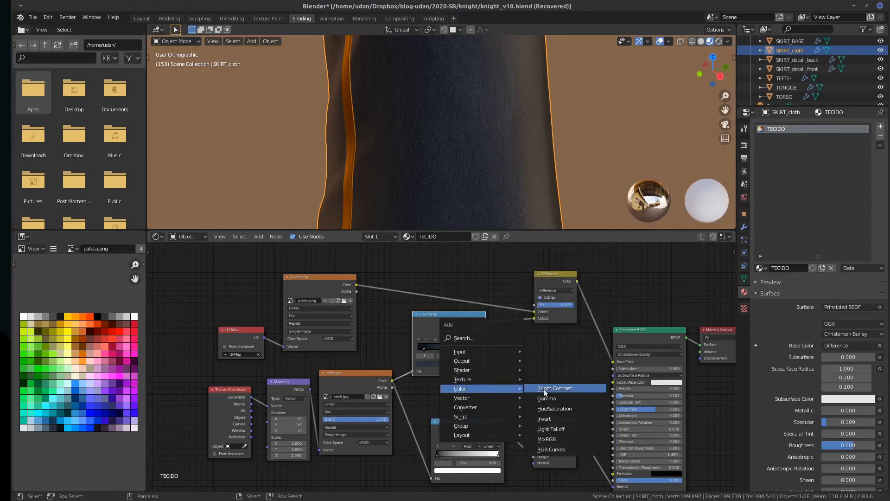
pyautogui.moveTo(466, 408)
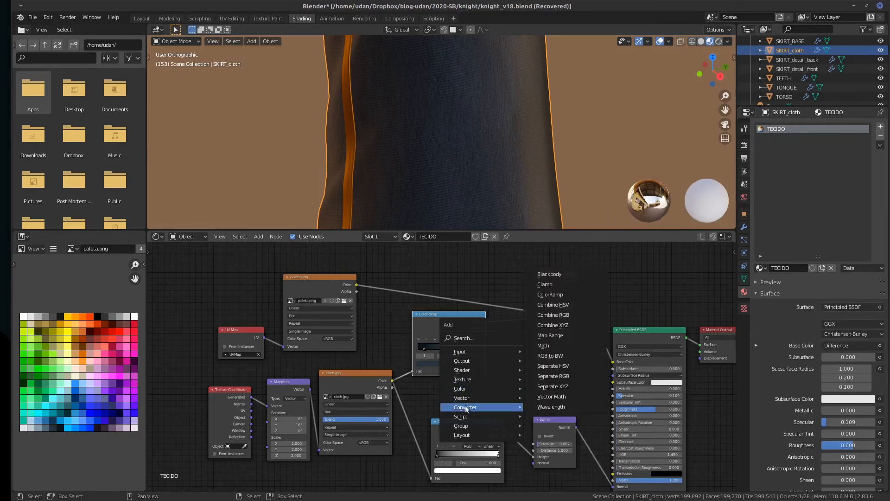
pyautogui.click(550, 295)
pyautogui.click(550, 343)
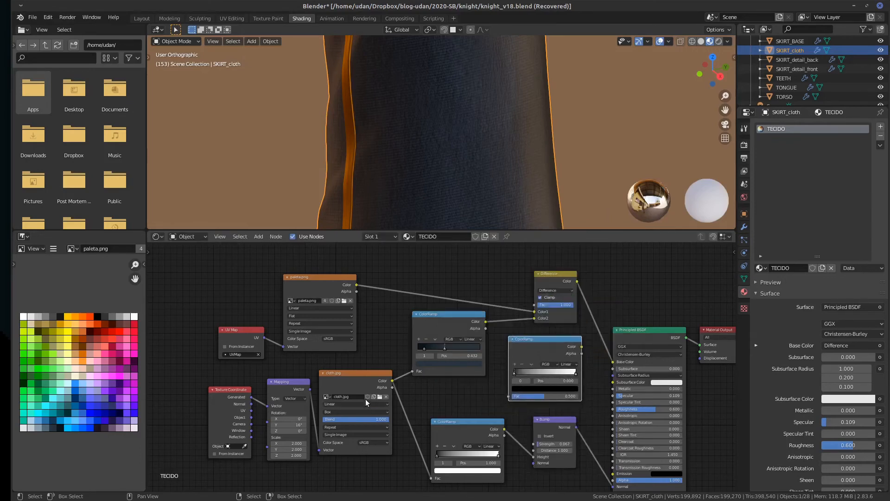
pyautogui.moveTo(393, 382); pyautogui.dragTo(508, 396)
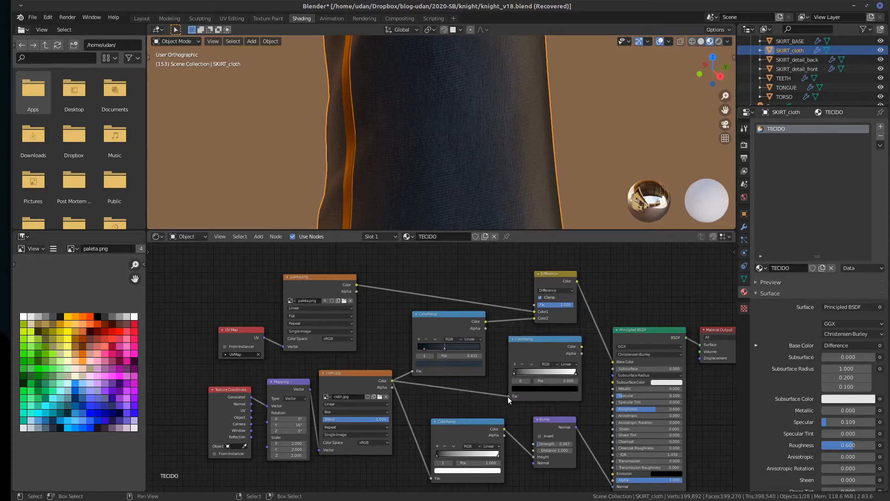
pyautogui.moveTo(561, 338)
pyautogui.mouseDown()
pyautogui.moveTo(546, 343)
pyautogui.moveTo(584, 380)
pyautogui.moveTo(599, 418)
pyautogui.moveTo(599, 410)
pyautogui.moveTo(612, 409)
pyautogui.mouseUp()
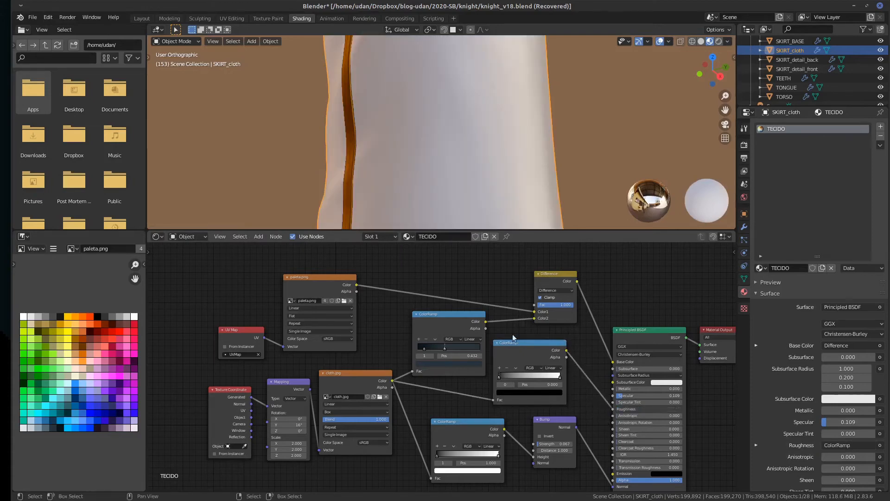
# Recolor the black stop of the Roughness ColorRamp to a mid gray while viewing the weave up close
pyautogui.scroll(4, 451, 118)
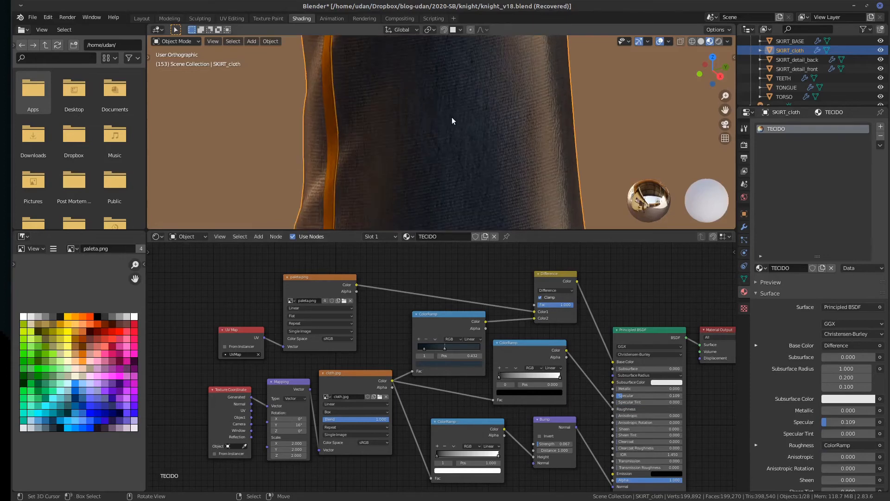
pyautogui.keyDown('shift'); pyautogui.moveTo(551, 102); pyautogui.dragTo(413, 114, button='middle'); pyautogui.keyUp('shift')
pyautogui.scroll(2, 414, 115)
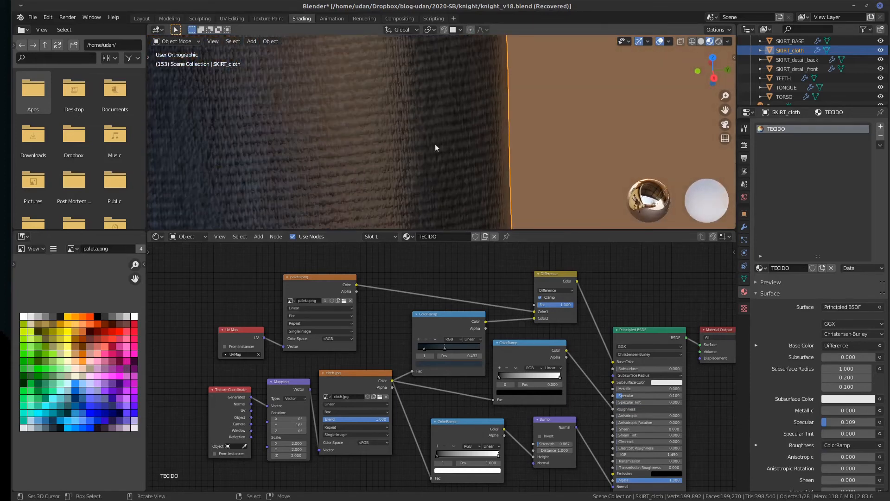
pyautogui.click(562, 375)
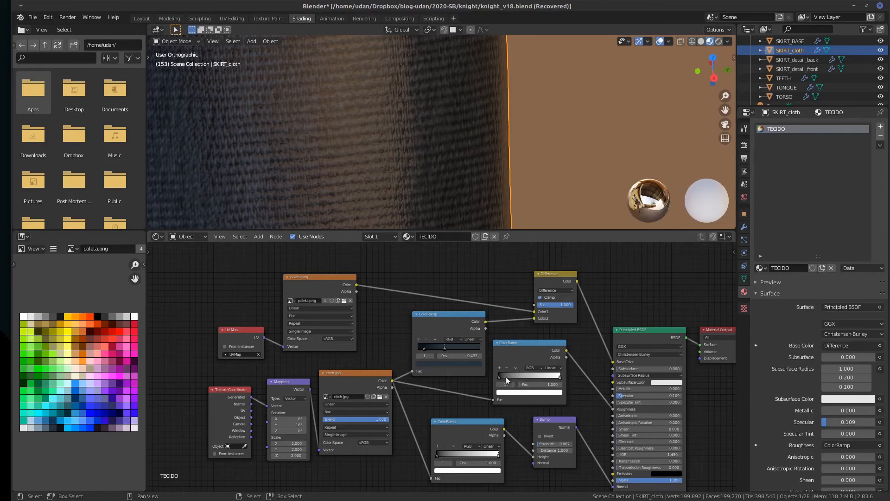
pyautogui.moveTo(502, 374)
pyautogui.mouseDown()
pyautogui.moveTo(544, 383)
pyautogui.moveTo(487, 383)
pyautogui.mouseUp()
pyautogui.click(522, 392)
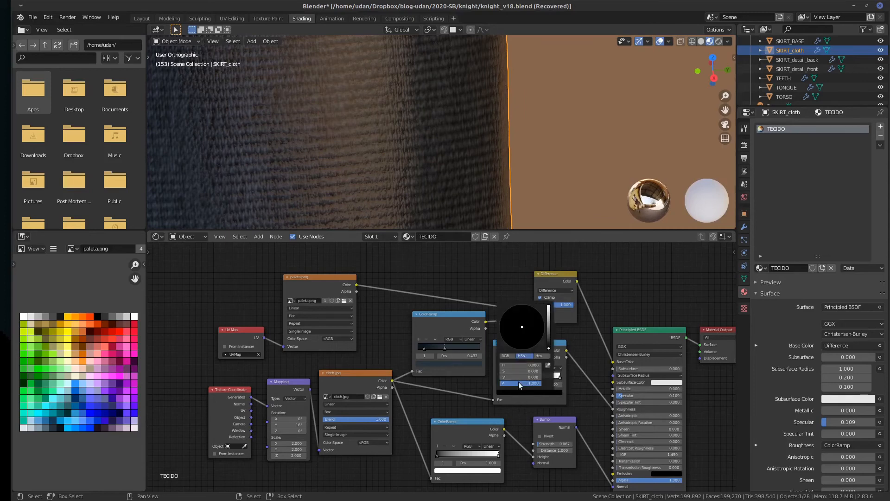
pyautogui.click(519, 376)
pyautogui.write('0.43')
pyautogui.press('Return')
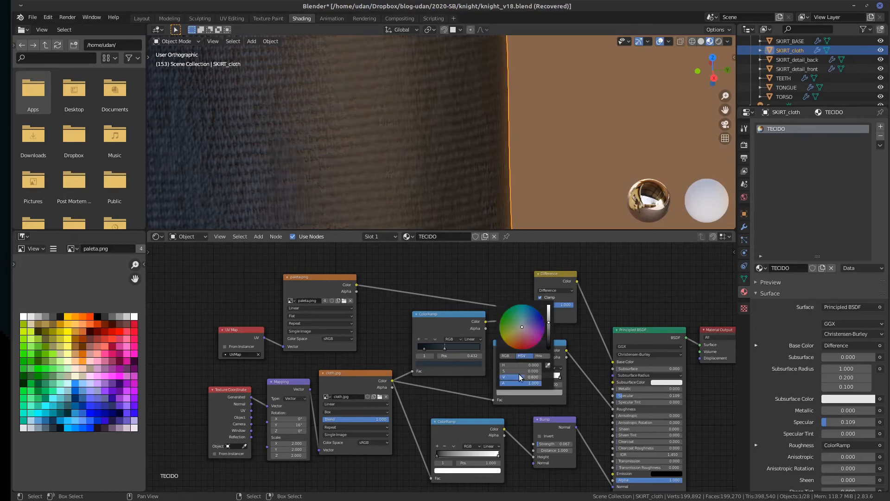
# Reorder the Roughness ColorRamp's stops, with white at the start and the gray stop at position 0.395
pyautogui.scroll(5, 385, 123)
pyautogui.scroll(-2, 386, 123)
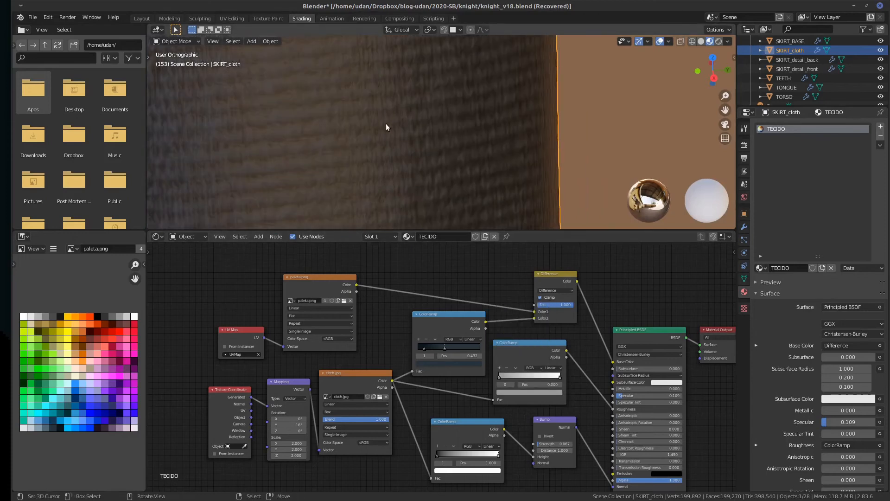
pyautogui.scroll(-2, 388, 128)
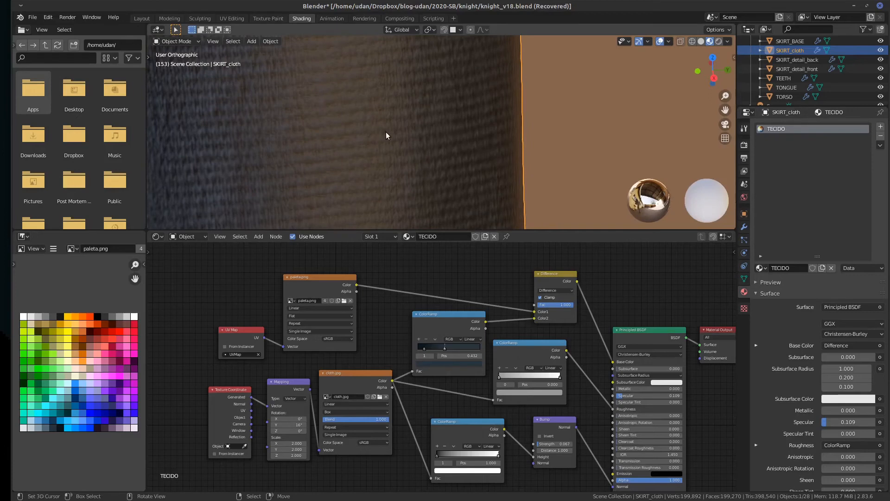
pyautogui.moveTo(386, 132); pyautogui.dragTo(410, 145, button='middle')
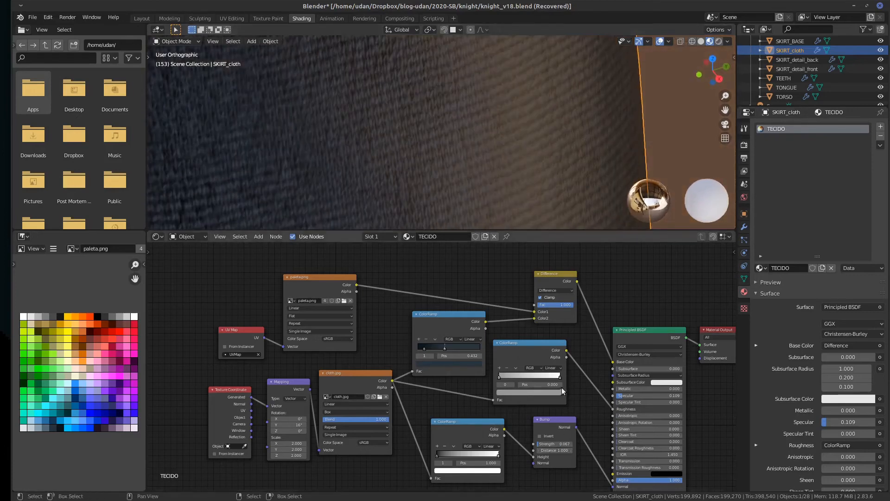
pyautogui.moveTo(560, 374); pyautogui.dragTo(514, 376)
pyautogui.scroll(-4, 543, 116)
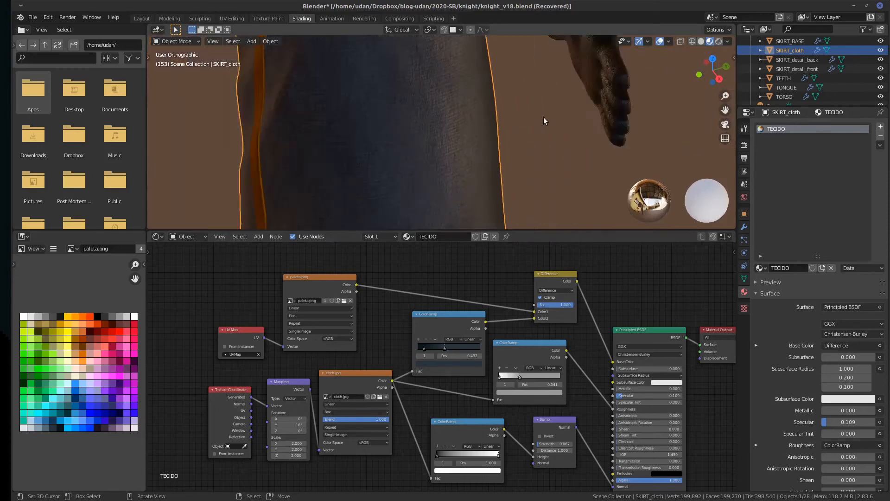
pyautogui.moveTo(543, 116); pyautogui.dragTo(519, 133, button='middle')
pyautogui.scroll(1, 519, 133)
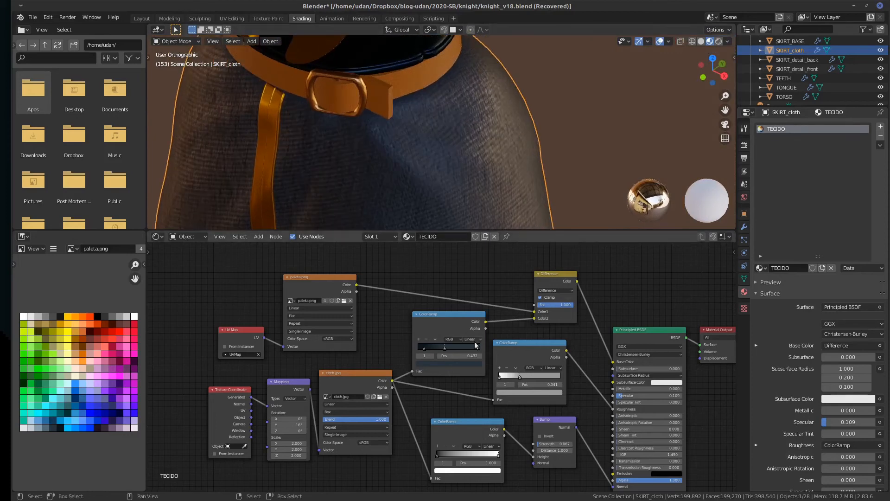
pyautogui.moveTo(522, 375); pyautogui.dragTo(527, 371)
# Examine the skirt cloth around the belt up close and on the whole figure from the front
pyautogui.moveTo(509, 105); pyautogui.dragTo(444, 182, button='middle')
pyautogui.scroll(4, 443, 181)
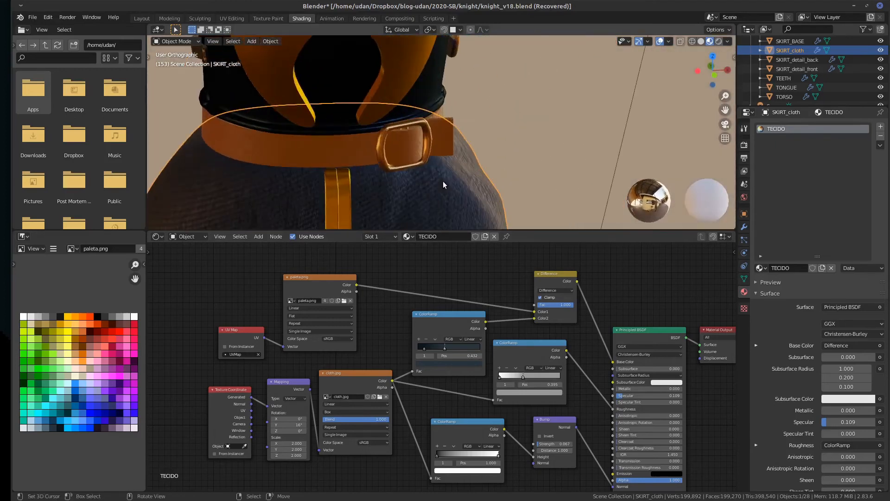
pyautogui.scroll(-4, 466, 135)
pyautogui.scroll(-5, 465, 135)
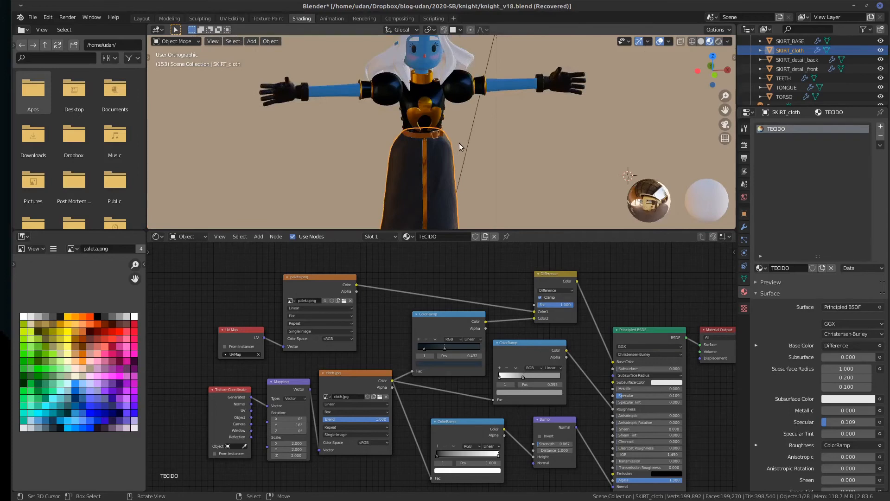
pyautogui.scroll(8, 466, 144)
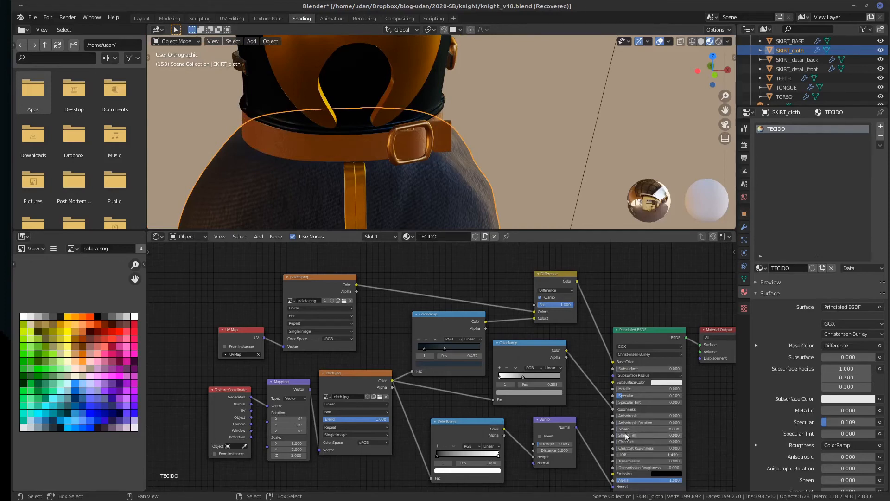
pyautogui.scroll(4, 454, 126)
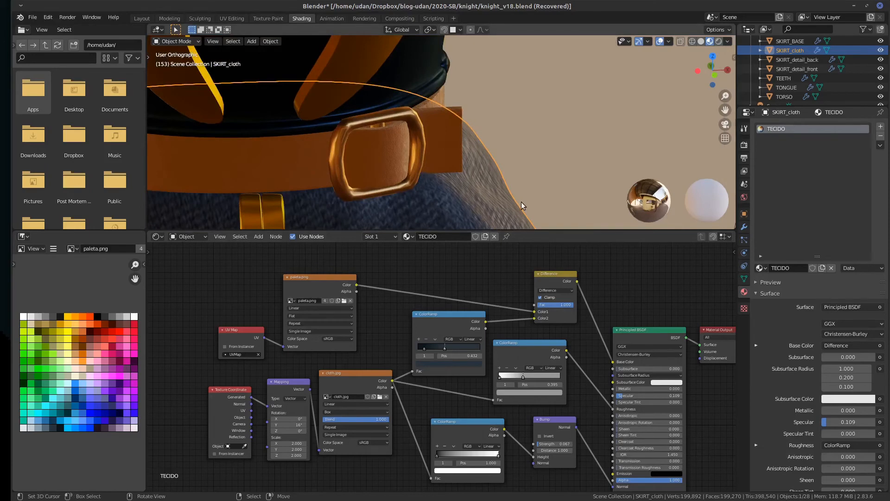
pyautogui.scroll(-3, 524, 205)
pyautogui.scroll(1, 644, 431)
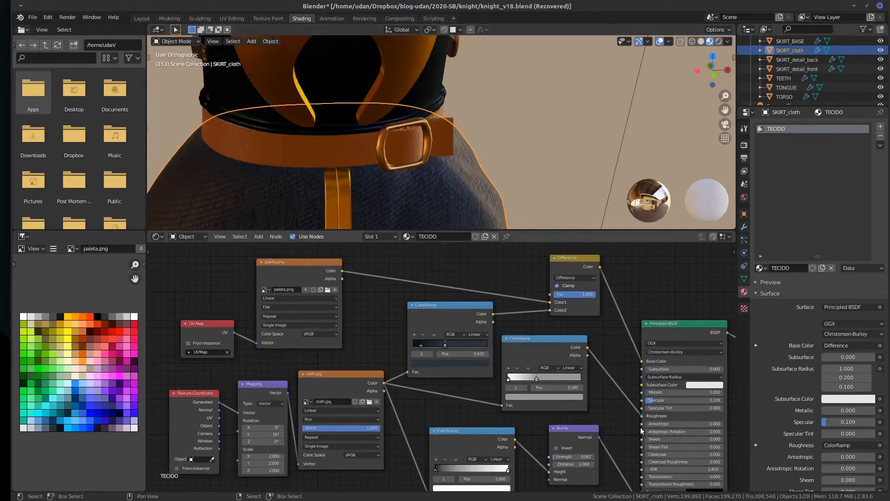
# Mark the Principled BSDF's Sheen input with a small hand-drawn annotation loop
pyautogui.moveTo(641, 427); pyautogui.dragTo(528, 439, button='middle')
pyautogui.scroll(6, 454, 267)
pyautogui.scroll(2, 528, 434)
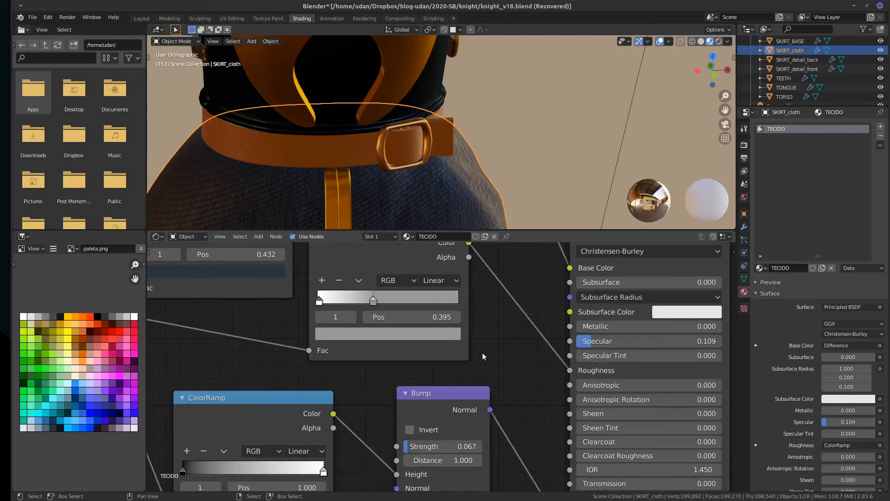
pyautogui.moveTo(539, 392); pyautogui.dragTo(487, 378, button='middle')
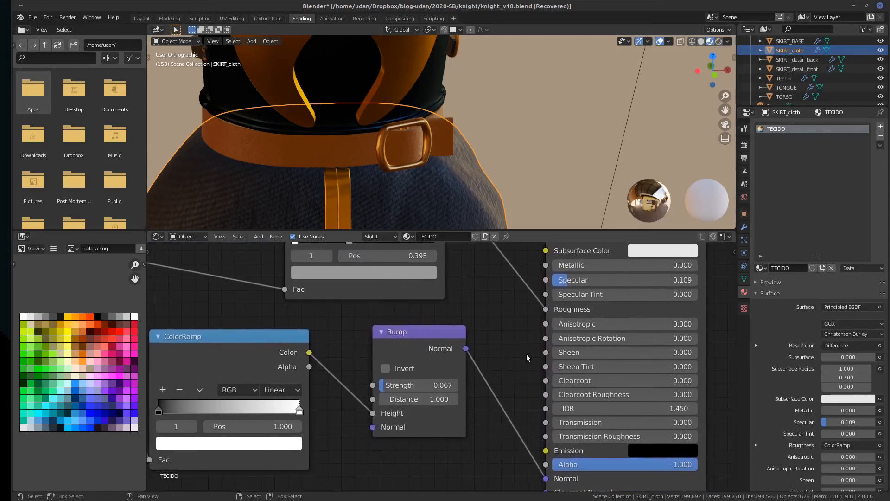
pyautogui.press('d')
pyautogui.moveTo(535, 350)
pyautogui.mouseDown()
pyautogui.moveTo(543, 357)
pyautogui.moveTo(523, 356)
pyautogui.mouseUp()
pyautogui.moveTo(523, 355)
pyautogui.mouseDown(button='middle')
pyautogui.moveTo(541, 361)
pyautogui.moveTo(520, 364)
pyautogui.mouseUp(button='middle')
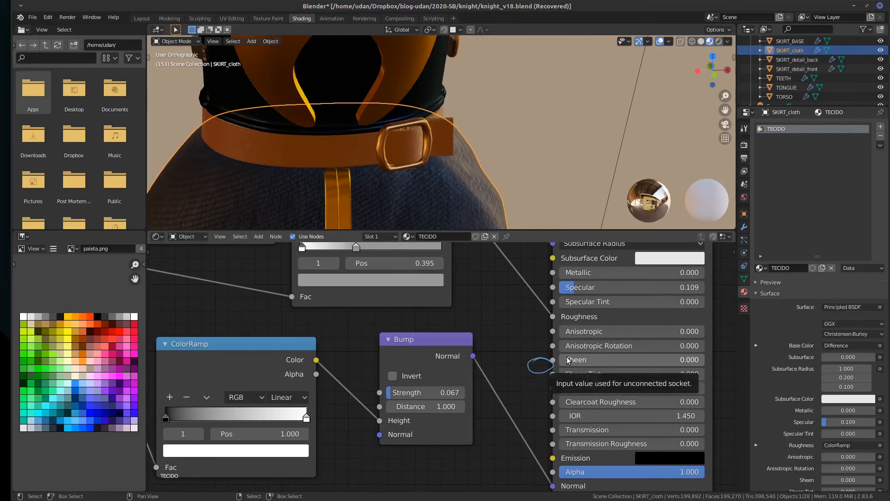
# Examine the skirt's weave and shine while rotating from an angled side view back towards the front
pyautogui.scroll(-3, 555, 160)
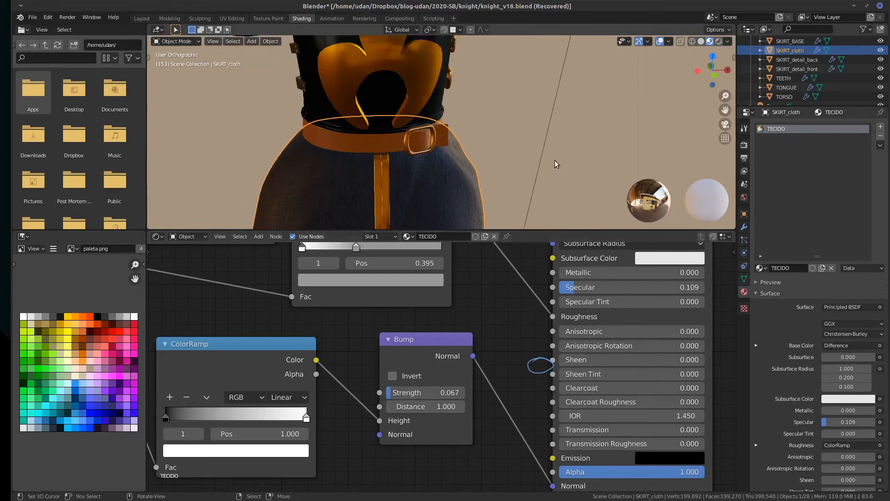
pyautogui.scroll(2, 474, 171)
pyautogui.moveTo(474, 170); pyautogui.dragTo(408, 147, button='middle')
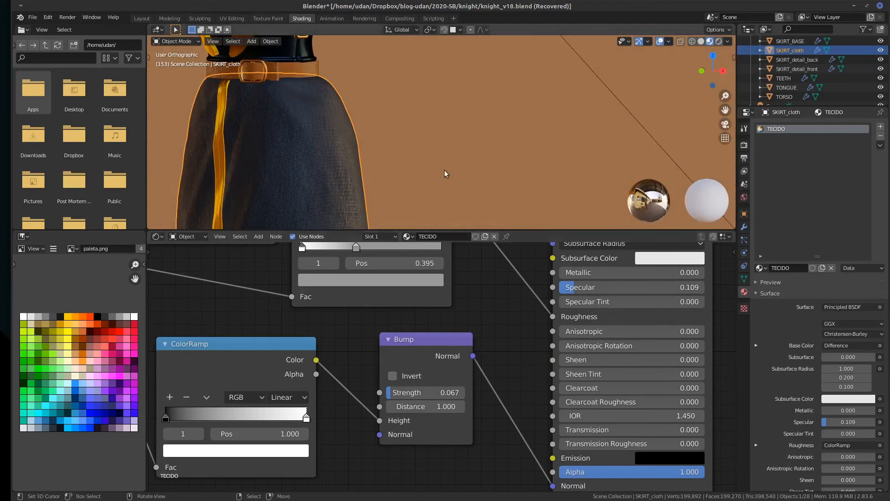
pyautogui.scroll(-1, 437, 163)
pyautogui.scroll(2, 438, 162)
pyautogui.keyDown('shift'); pyautogui.moveTo(439, 162); pyautogui.dragTo(581, 205, button='middle'); pyautogui.keyUp('shift')
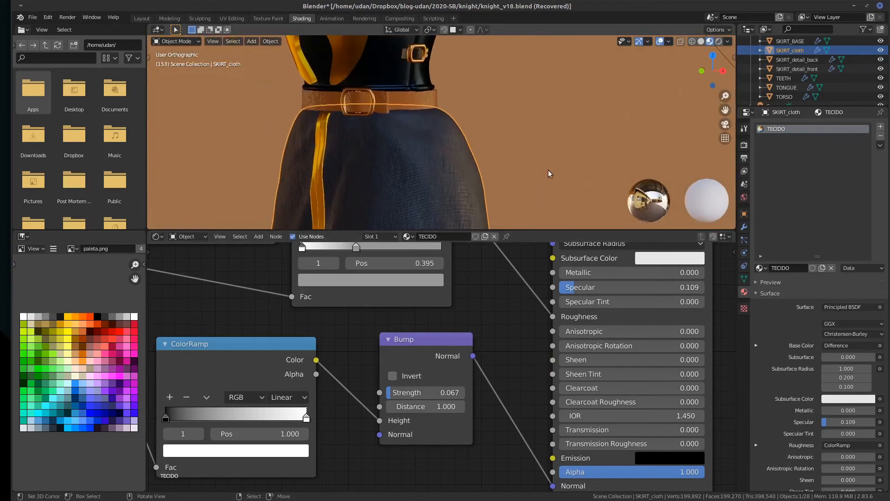
pyautogui.scroll(-3, 548, 170)
pyautogui.keyDown('alt'); pyautogui.moveTo(516, 169); pyautogui.dragTo(579, 163); pyautogui.keyUp('alt')
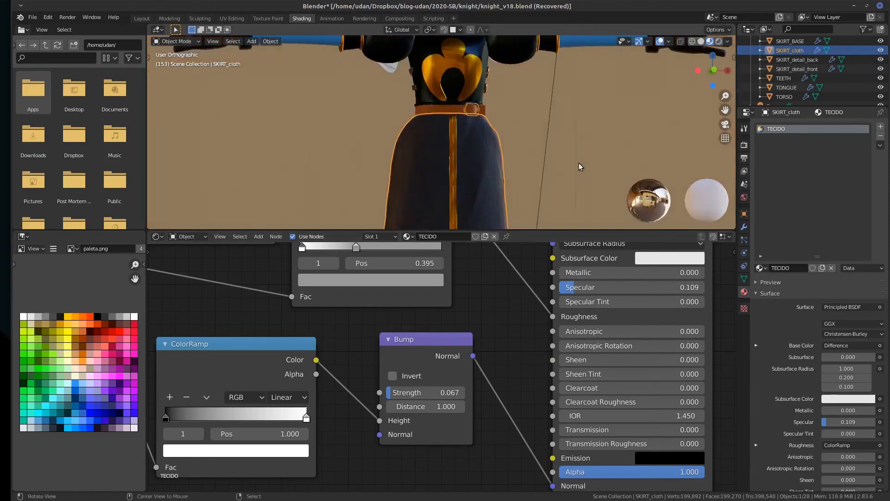
# Inspect the skirt, belt and torso in the orthographic front view, at full-figure distance and close up
pyautogui.press('KP_1')
pyautogui.scroll(-5, 578, 163)
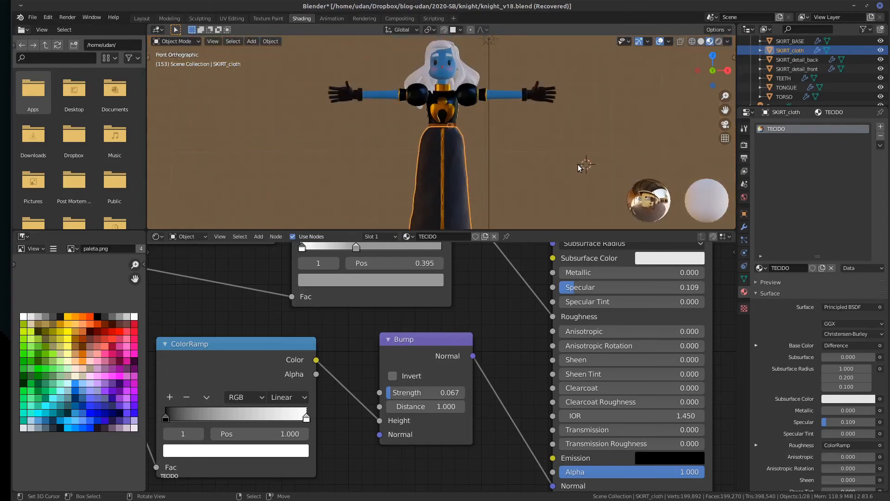
pyautogui.scroll(8, 558, 140)
pyautogui.keyDown('shift'); pyautogui.moveTo(551, 121); pyautogui.dragTo(588, 109, button='middle'); pyautogui.keyUp('shift')
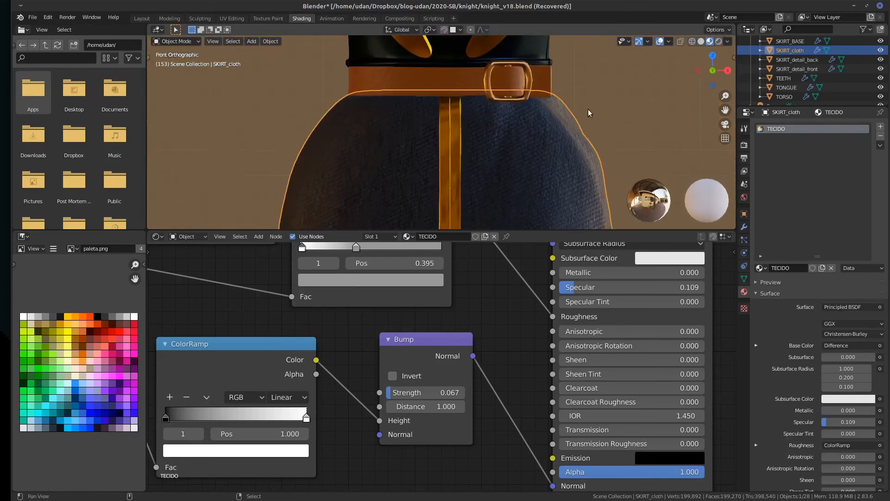
pyautogui.keyDown('alt'); pyautogui.keyDown('shift'); pyautogui.moveTo(588, 109); pyautogui.dragTo(477, 184); pyautogui.keyUp('shift'); pyautogui.keyUp('alt')
pyautogui.scroll(-5, 465, 121)
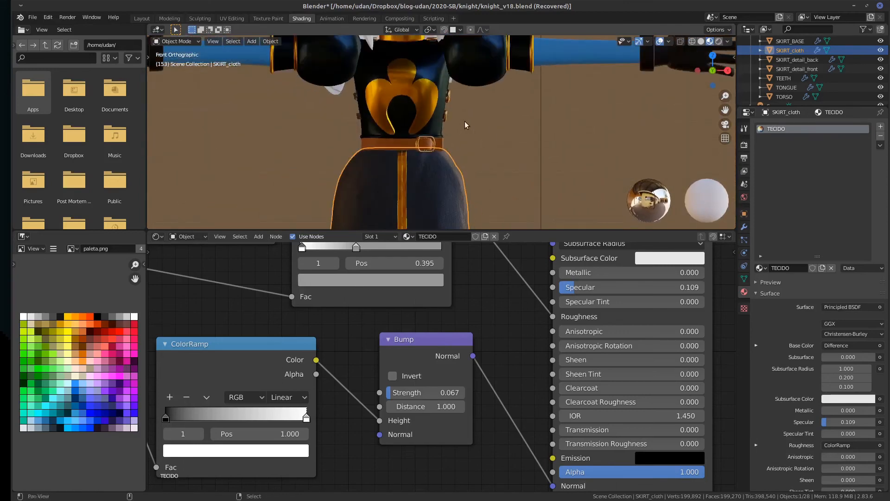
pyautogui.keyDown('shift'); pyautogui.moveTo(464, 121); pyautogui.dragTo(492, 174, button='middle'); pyautogui.keyUp('shift')
pyautogui.scroll(2, 492, 174)
pyautogui.scroll(-2, 492, 174)
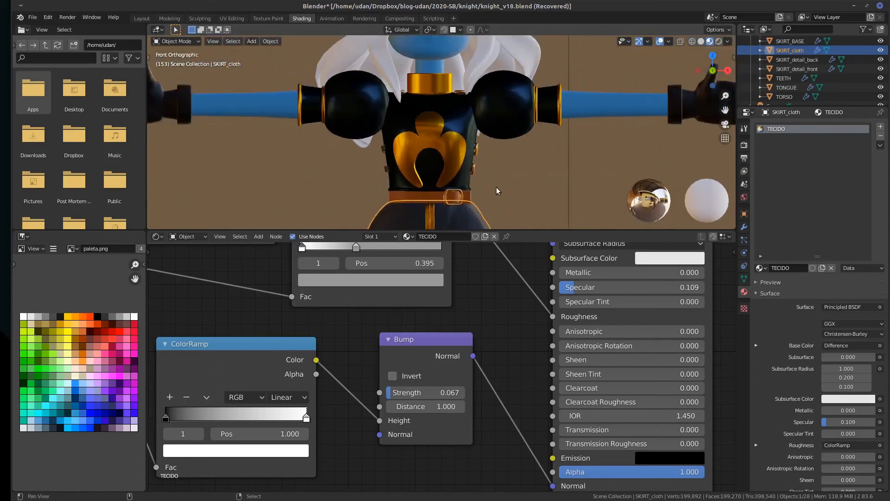
pyautogui.scroll(4, 504, 151)
pyautogui.scroll(3, 475, 155)
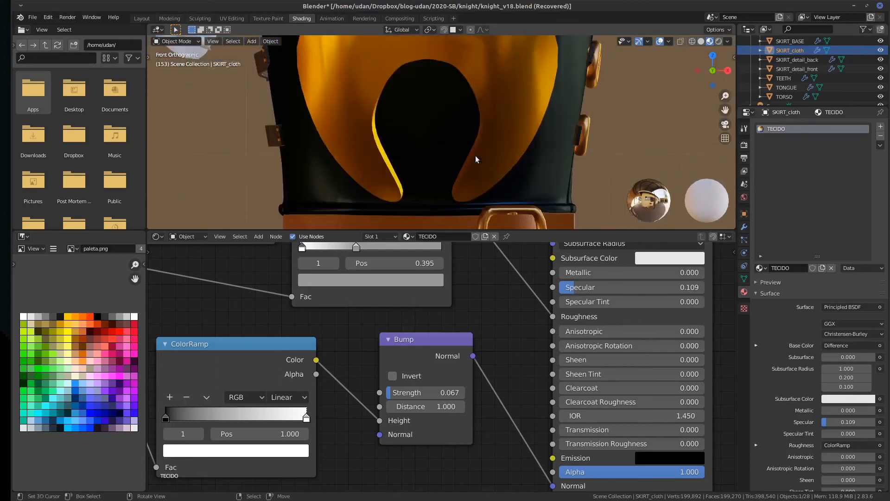
pyautogui.scroll(-6, 475, 154)
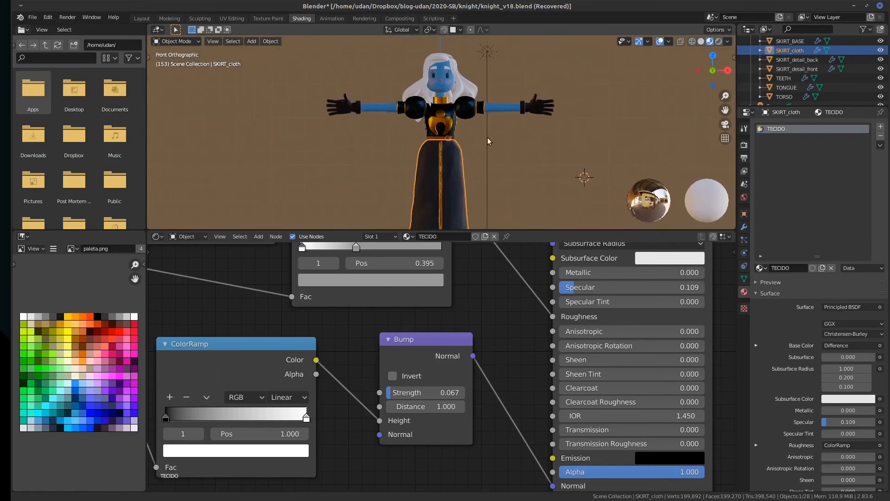
pyautogui.scroll(6, 491, 121)
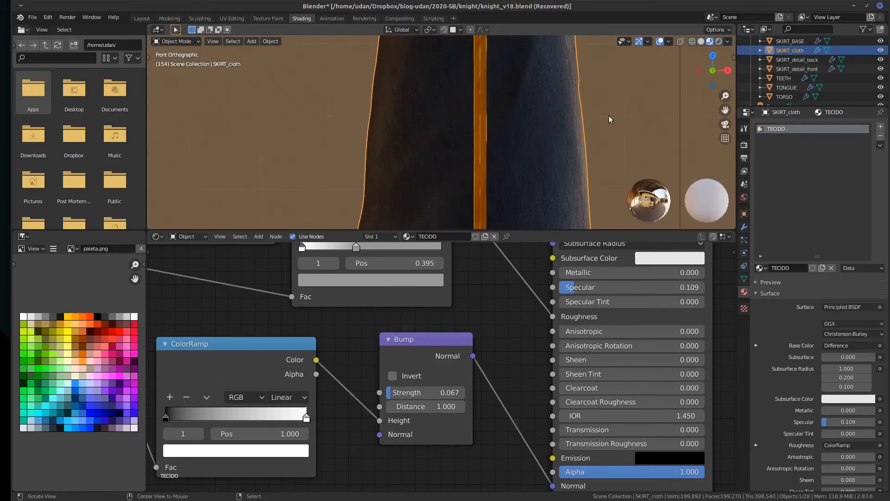
# Set the Bump node's Strength to 0.1 and check the skirt's weave up close from an angled view
pyautogui.moveTo(608, 120); pyautogui.dragTo(570, 128, button='middle')
pyautogui.scroll(3, 570, 126)
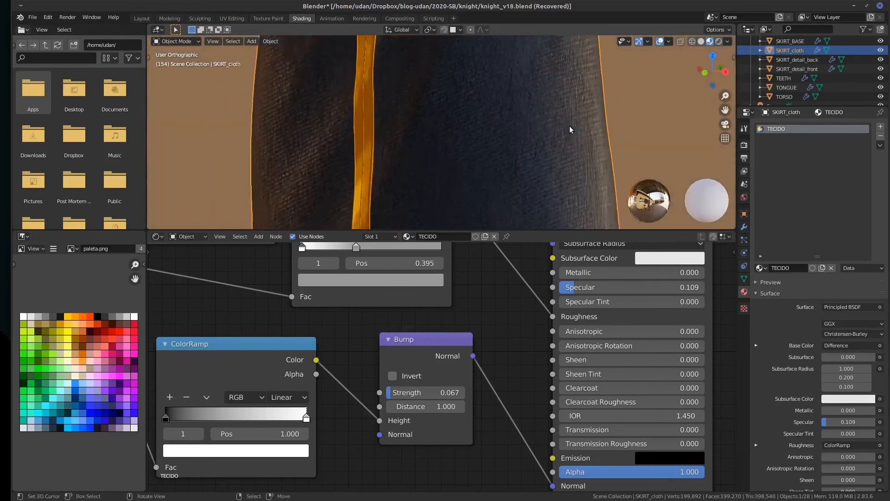
pyautogui.click(428, 393)
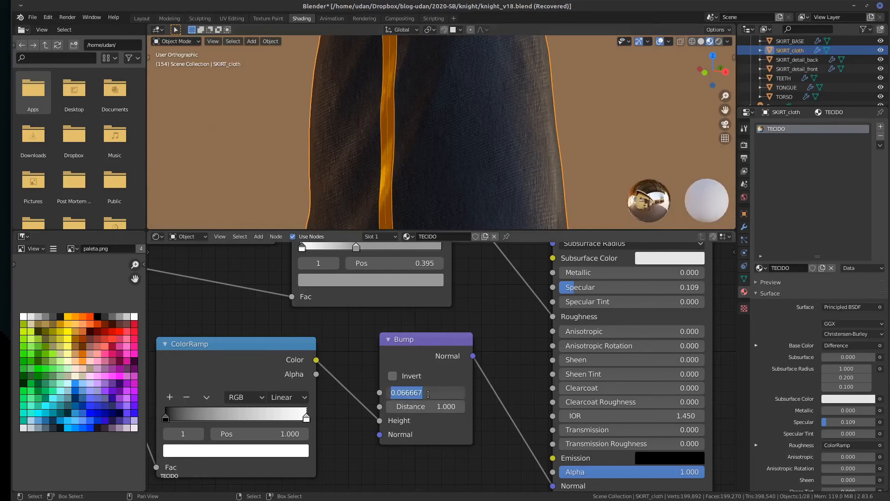
pyautogui.click(425, 392)
pyautogui.press('BackSpace')
pyautogui.press('BackSpace')
pyautogui.press('BackSpace')
pyautogui.press('BackSpace')
pyautogui.press('BackSpace')
pyautogui.press('BackSpace')
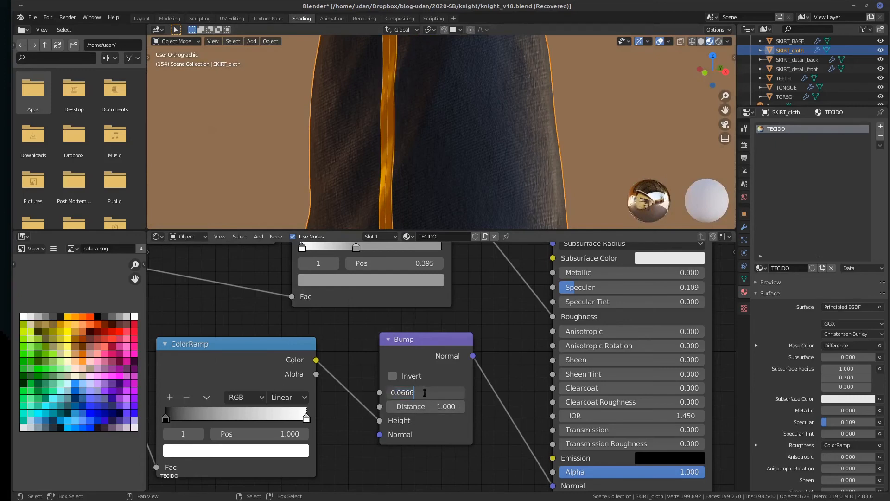
pyautogui.write('1')
pyautogui.press('Return')
pyautogui.scroll(3, 551, 138)
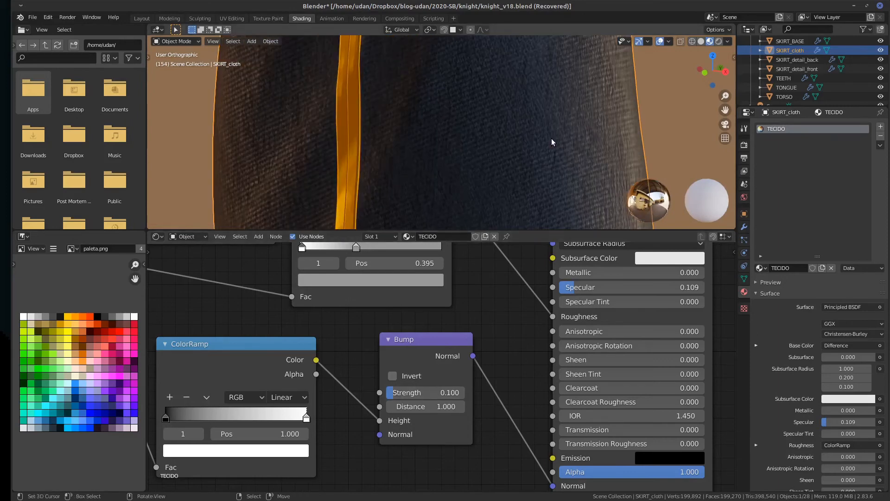
pyautogui.moveTo(552, 138)
pyautogui.mouseDown(button='middle')
pyautogui.moveTo(531, 134)
pyautogui.moveTo(541, 140)
pyautogui.mouseUp(button='middle')
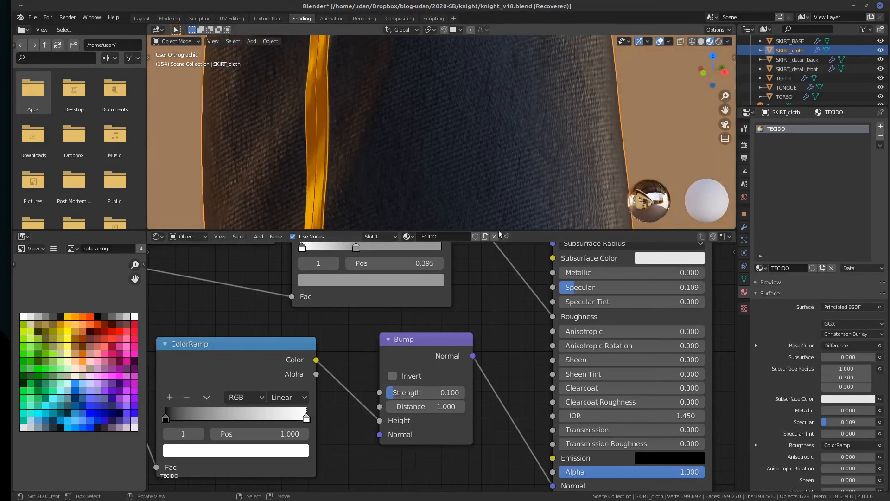
# Try inverting the Bump node and compare the weave on the skirt and around the belt with and without it
pyautogui.click(392, 376)
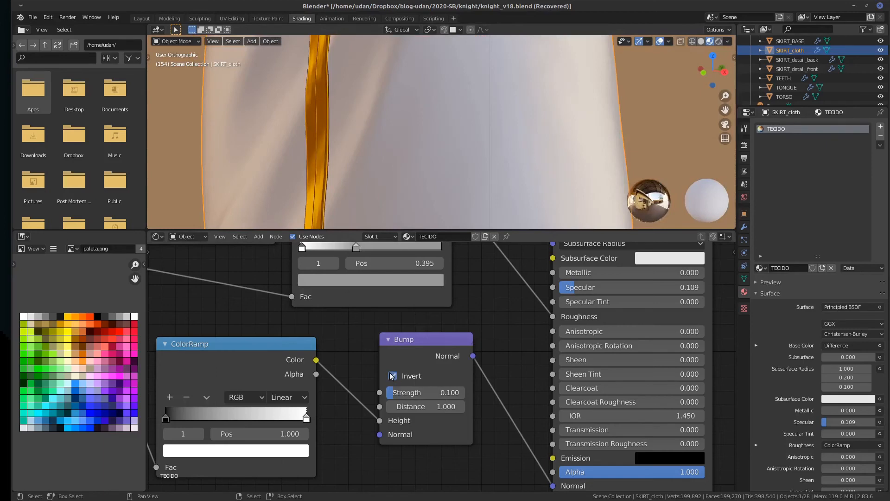
pyautogui.scroll(1, 558, 125)
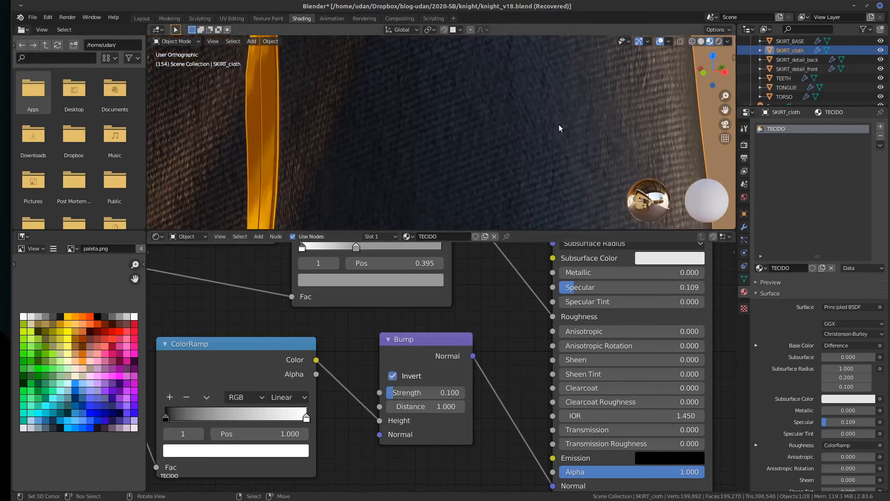
pyautogui.scroll(-2, 559, 125)
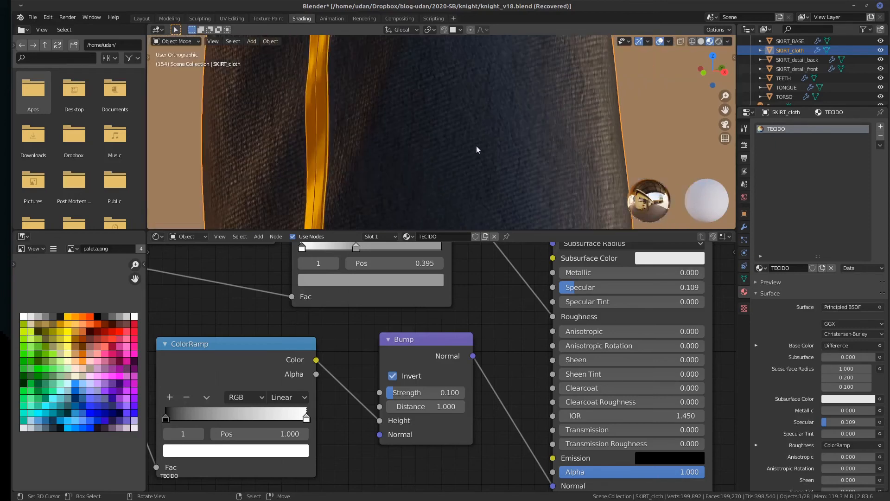
pyautogui.moveTo(476, 147); pyautogui.dragTo(477, 186, button='middle')
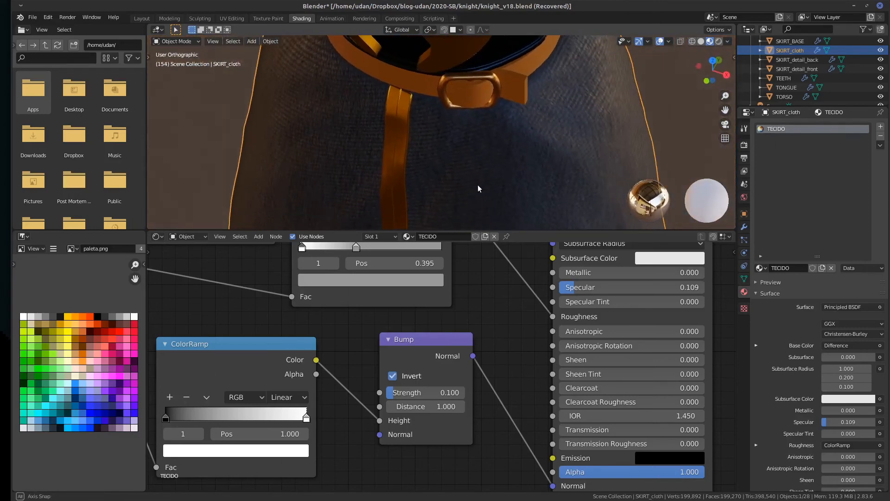
pyautogui.click(393, 376)
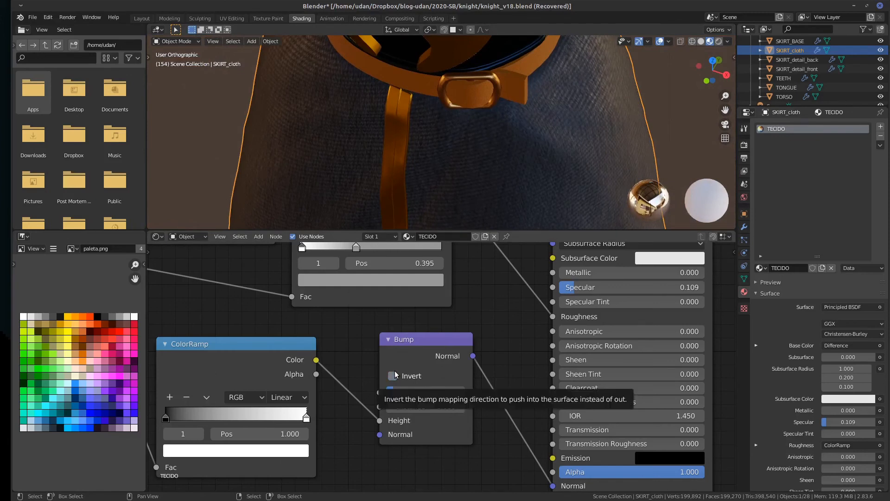
pyautogui.scroll(3, 576, 119)
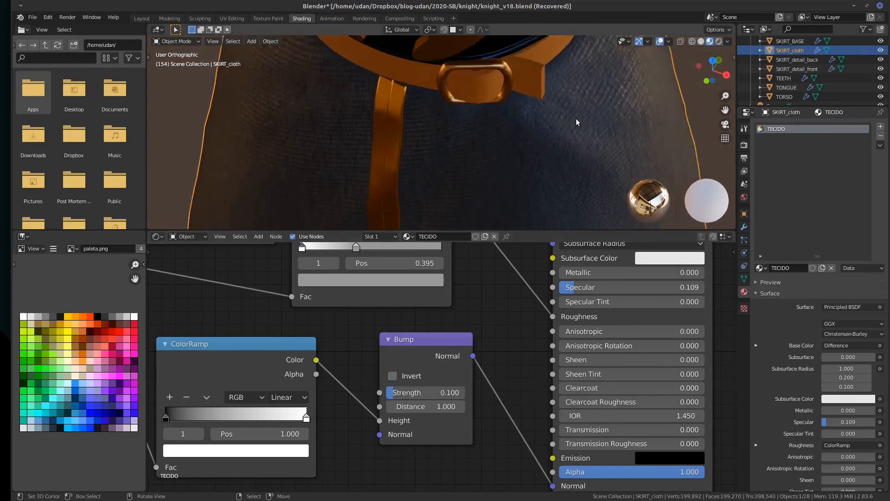
pyautogui.moveTo(576, 118); pyautogui.dragTo(454, 187, button='middle')
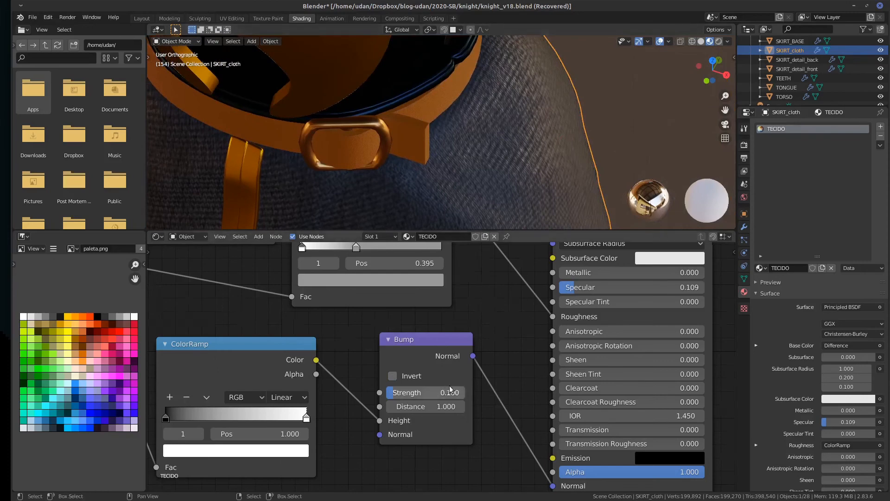
# Spread out the nodes, shifting Difference away from the Principled BSDF and Material Output to make room between them
pyautogui.scroll(-2, 449, 385)
pyautogui.moveTo(440, 361); pyautogui.dragTo(410, 364)
pyautogui.scroll(-1, 426, 353)
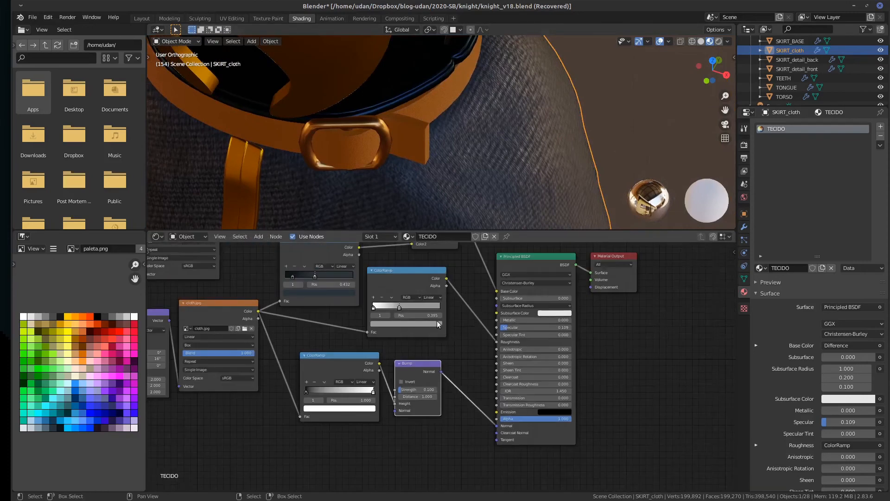
pyautogui.moveTo(476, 341); pyautogui.dragTo(511, 400, button='middle')
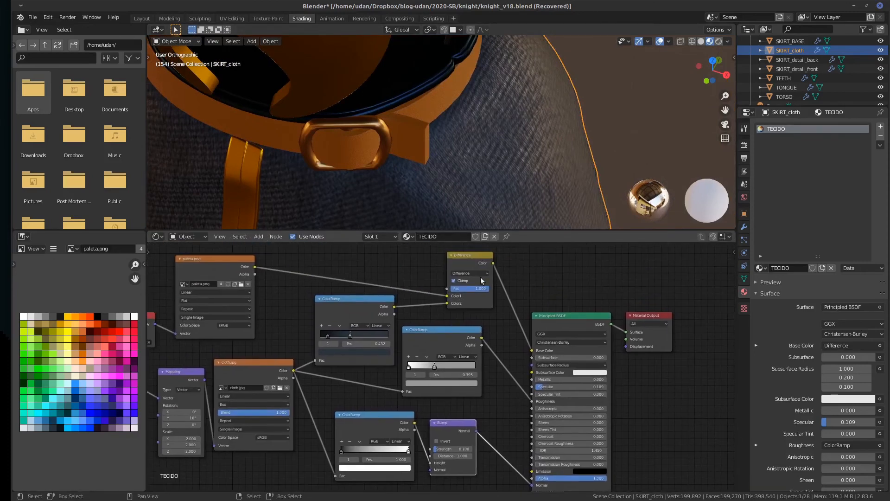
pyautogui.scroll(6, 448, 130)
pyautogui.scroll(-7, 448, 128)
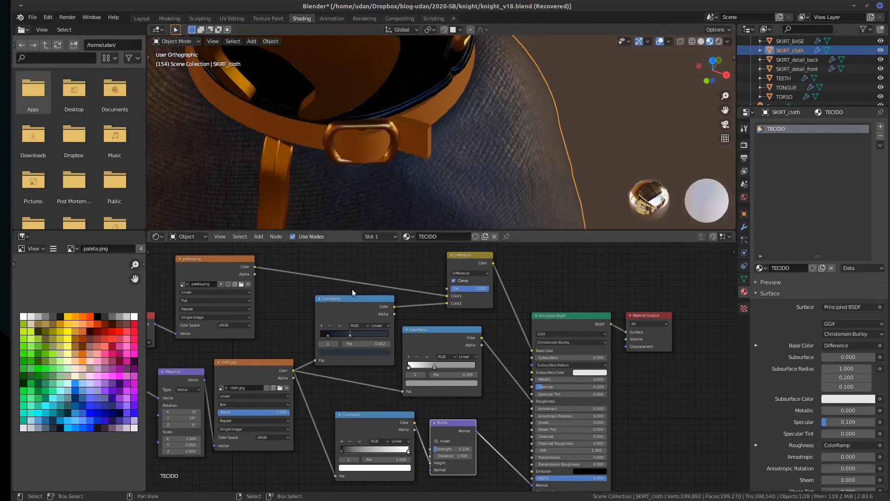
pyautogui.moveTo(475, 251); pyautogui.dragTo(436, 252)
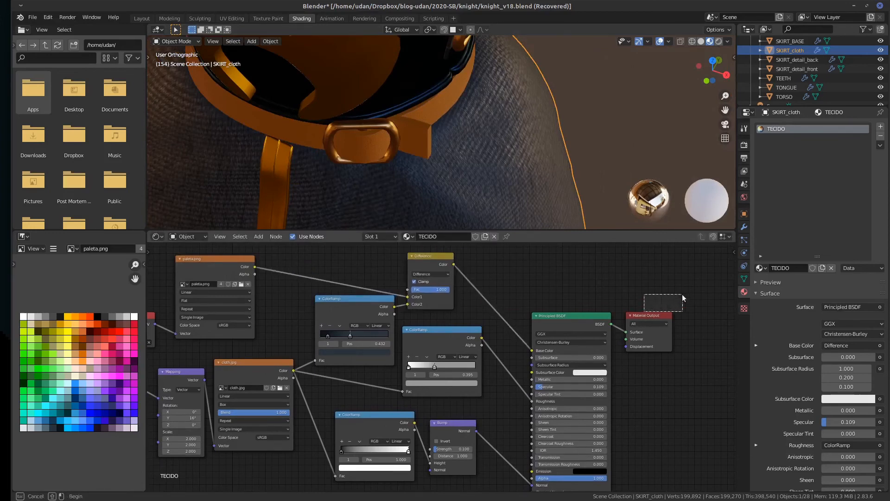
pyautogui.moveTo(649, 315); pyautogui.dragTo(705, 293)
pyautogui.moveTo(559, 319); pyautogui.dragTo(616, 302)
# Insert a Hue Saturation Value node on the link between the Difference node and the Principled BSDF's Base Color
pyautogui.hotkey('shift', 'a')
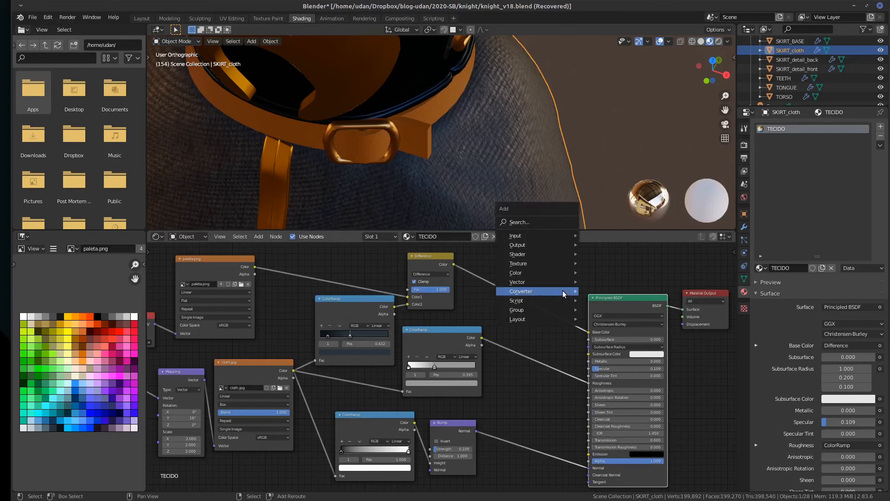
pyautogui.moveTo(538, 263)
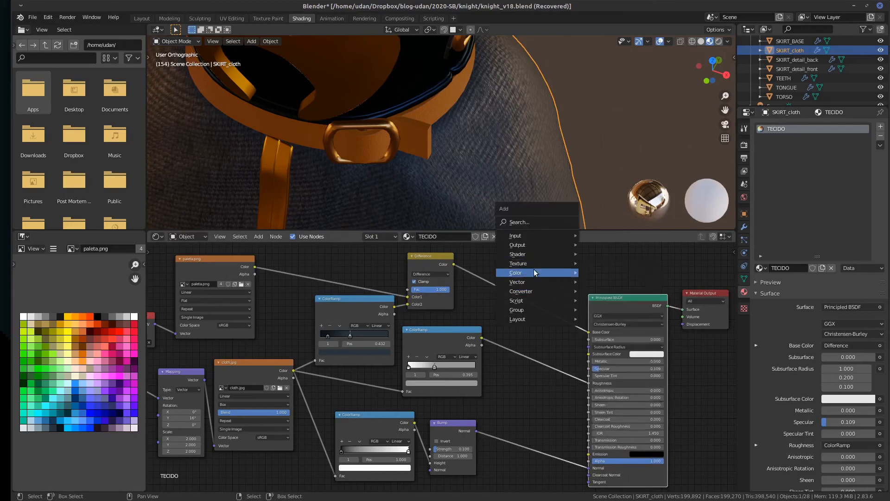
pyautogui.click(610, 292)
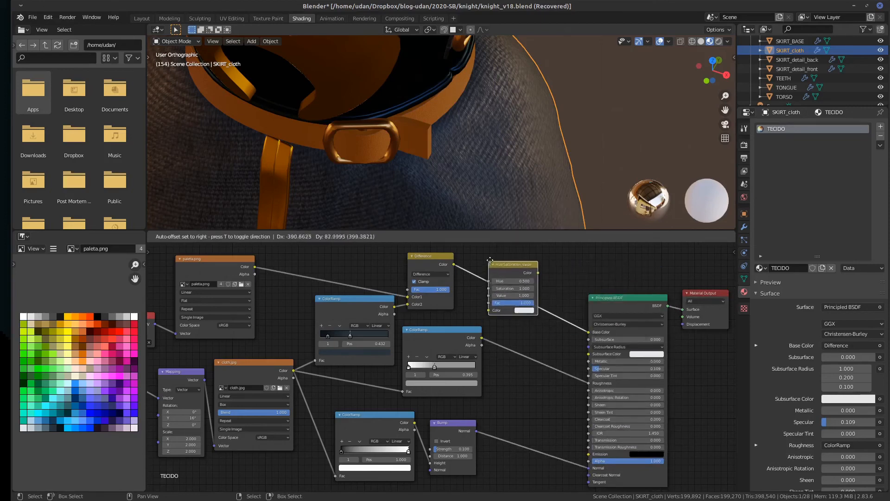
pyautogui.click(490, 261)
pyautogui.scroll(5, 486, 177)
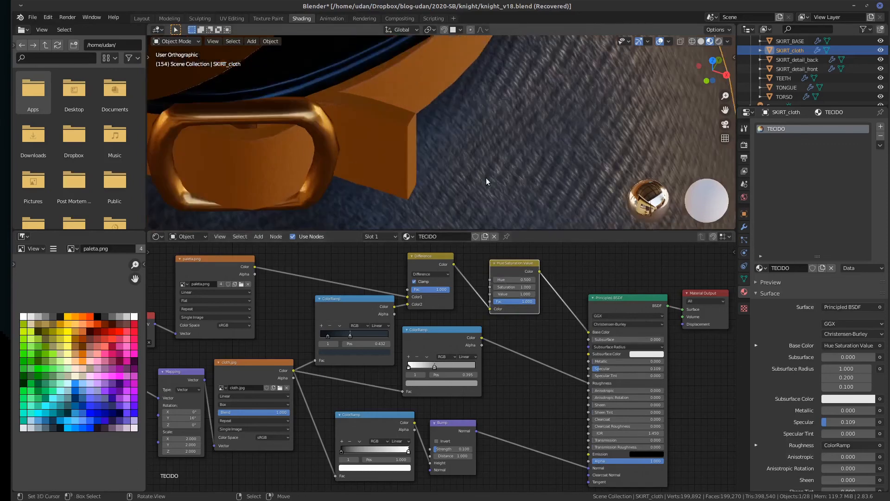
pyautogui.scroll(3, 531, 297)
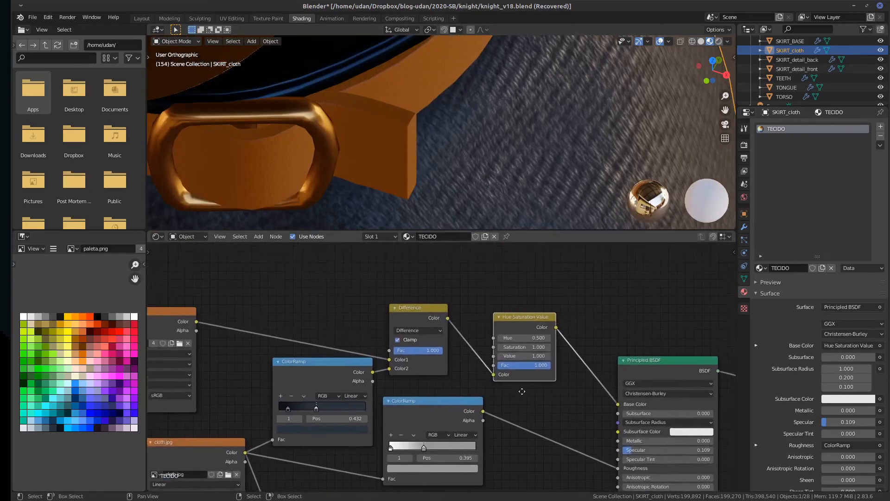
# Set the Hue Saturation Value node's Hue to 0.5, Saturation to 0 and Value to 0
pyautogui.moveTo(556, 354); pyautogui.dragTo(533, 355)
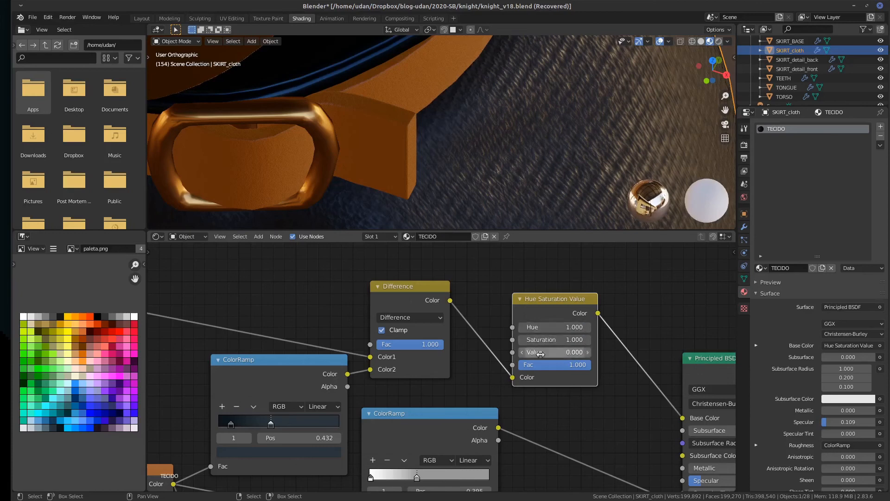
pyautogui.click(562, 328)
pyautogui.write('0')
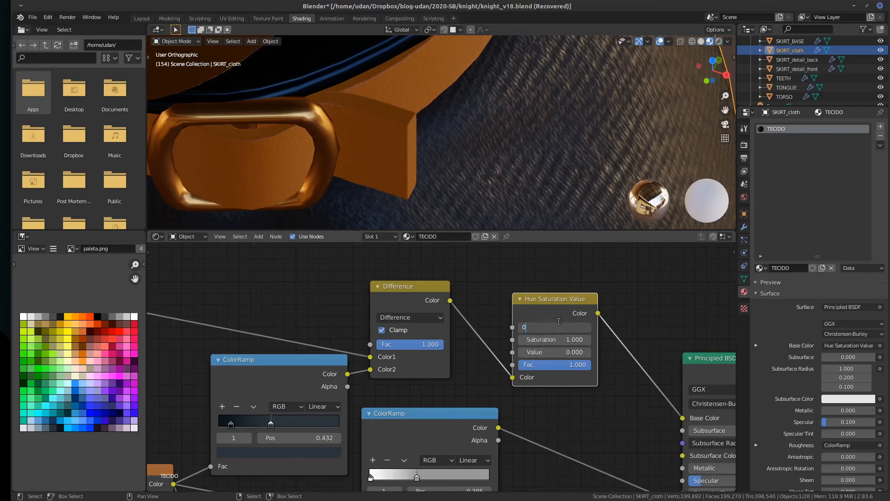
pyautogui.click(556, 340)
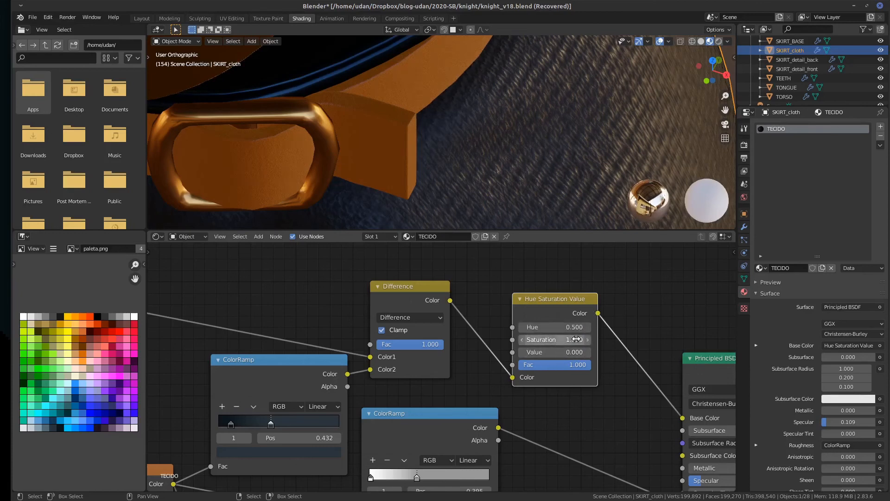
pyautogui.write('0')
pyautogui.press('Return')
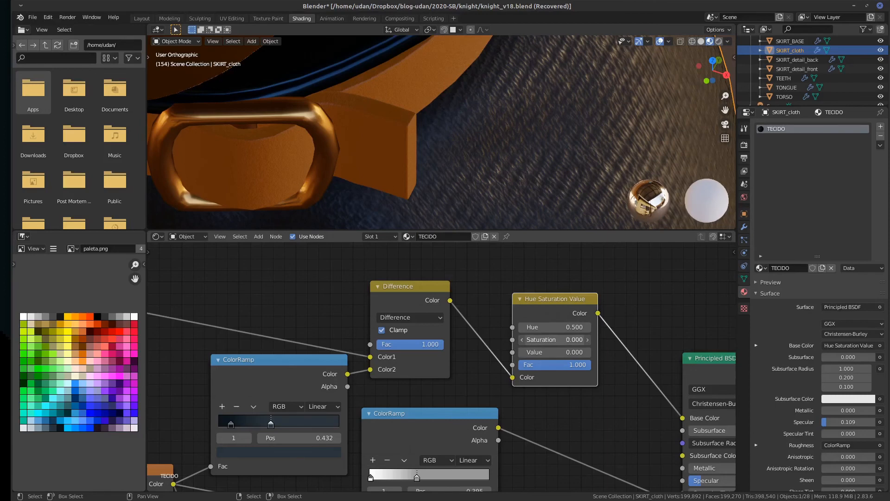
# Adjust the Hue Saturation Value node's Value against the skirt's look, trying 0.7 and -1 before settling on -0.4
pyautogui.scroll(-7, 469, 140)
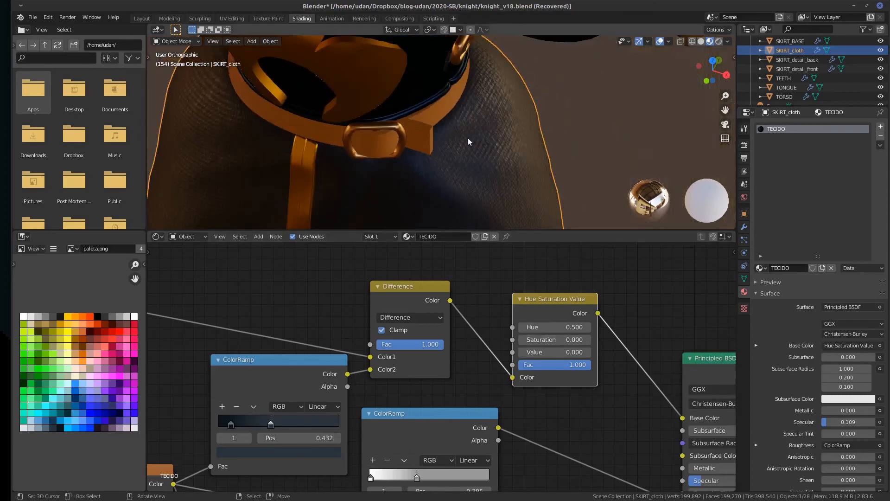
pyautogui.moveTo(469, 141); pyautogui.dragTo(479, 185, button='middle')
pyautogui.scroll(3, 477, 123)
pyautogui.scroll(-4, 478, 123)
pyautogui.scroll(3, 482, 178)
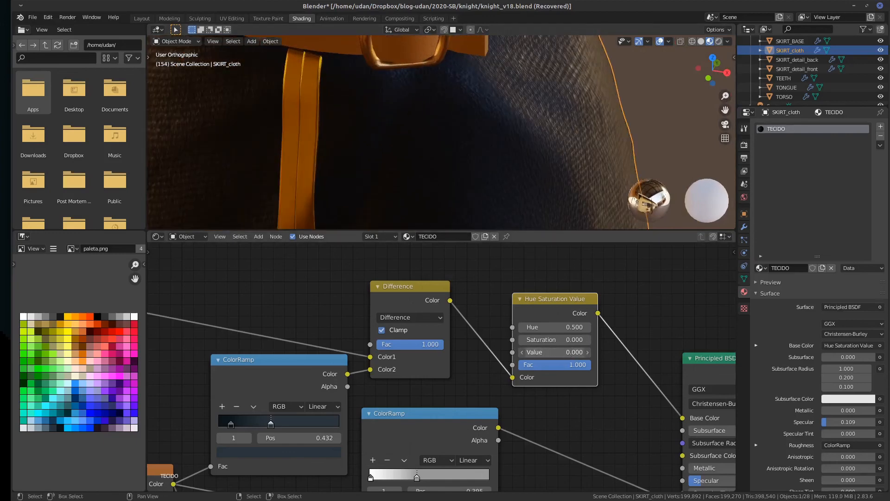
pyautogui.moveTo(571, 352); pyautogui.dragTo(598, 352)
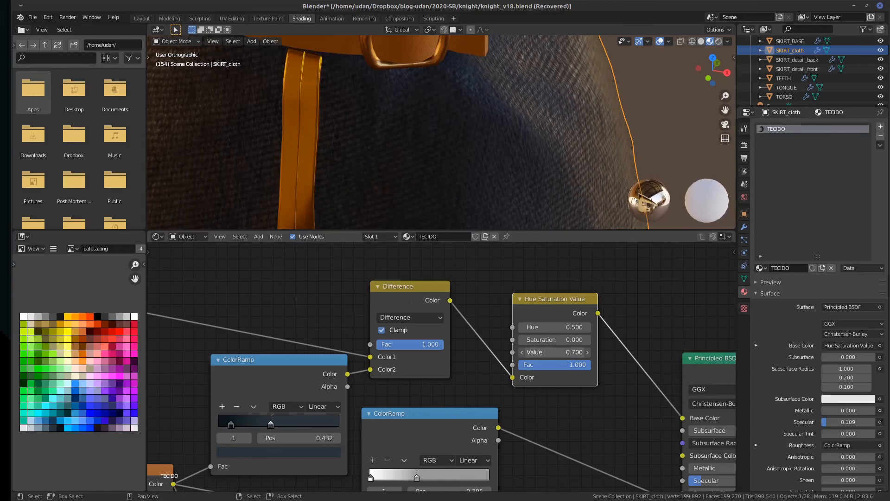
pyautogui.click(559, 351)
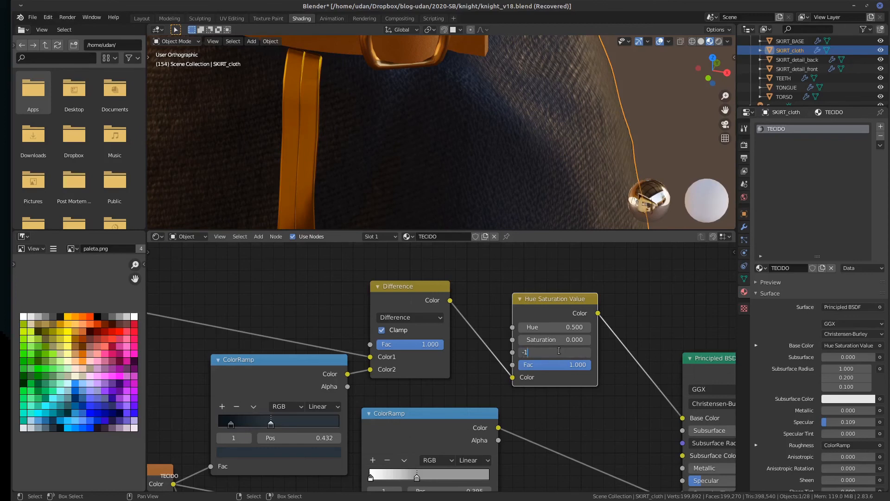
pyautogui.press('Return')
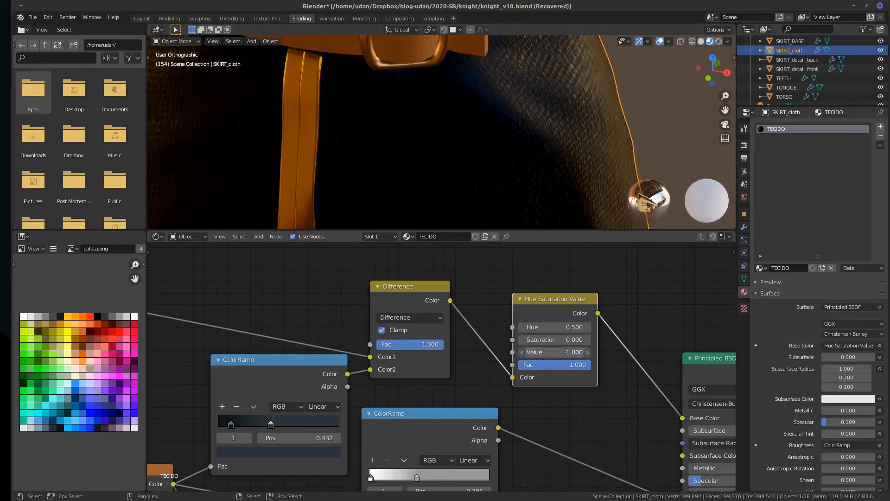
pyautogui.moveTo(555, 352)
pyautogui.mouseDown()
pyautogui.moveTo(565, 352)
pyautogui.moveTo(557, 352)
pyautogui.mouseUp()
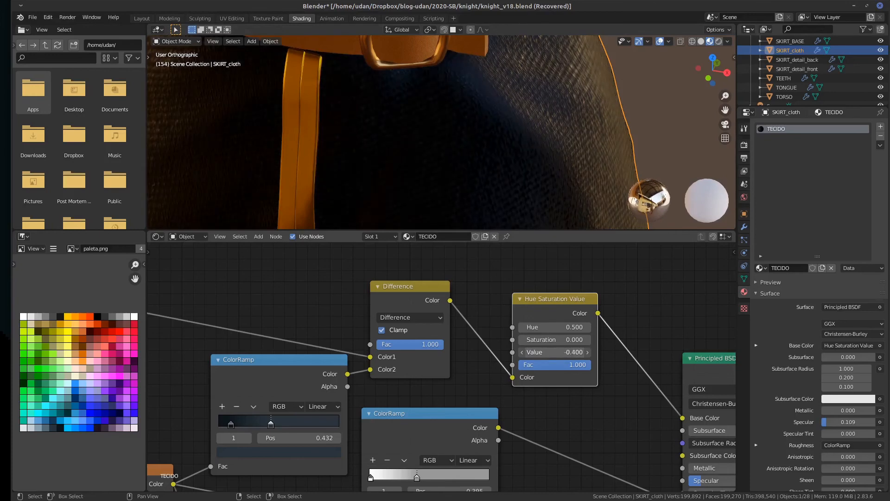
# Examine the darkened skirt with the belt and torso in the orthographic front view at several distances
pyautogui.scroll(-3, 518, 100)
pyautogui.press('KP_1')
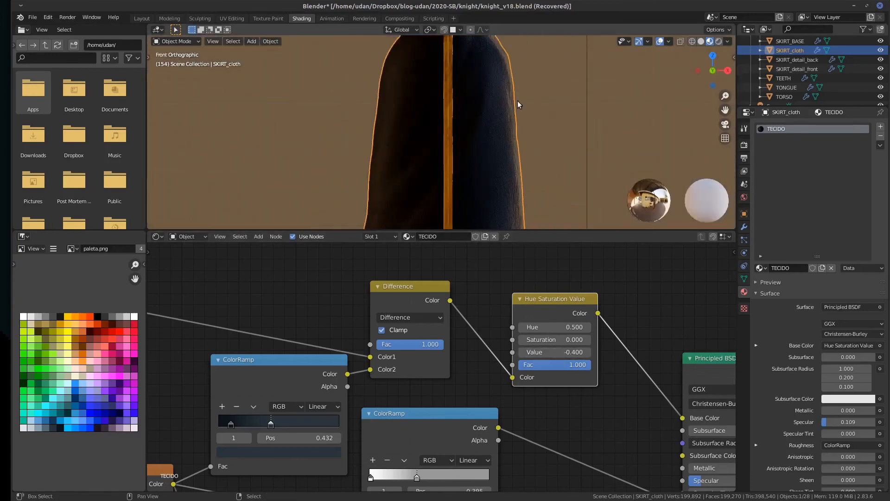
pyautogui.scroll(-3, 517, 101)
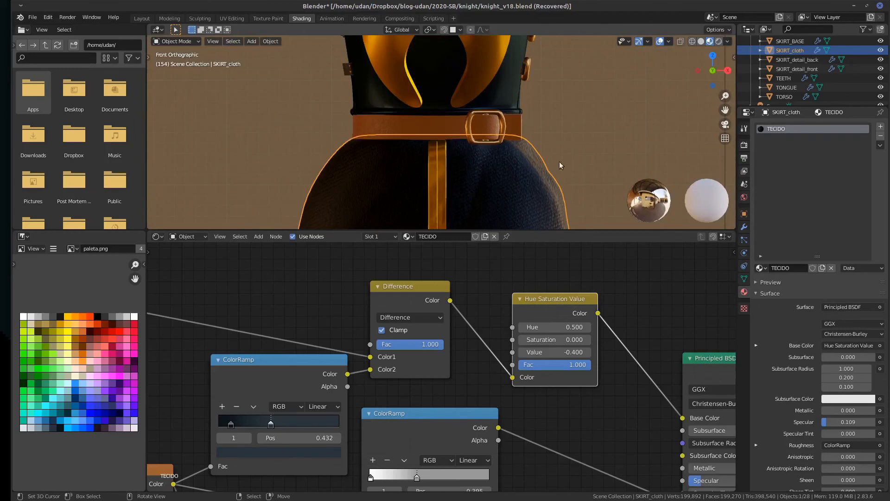
pyautogui.scroll(2, 522, 97)
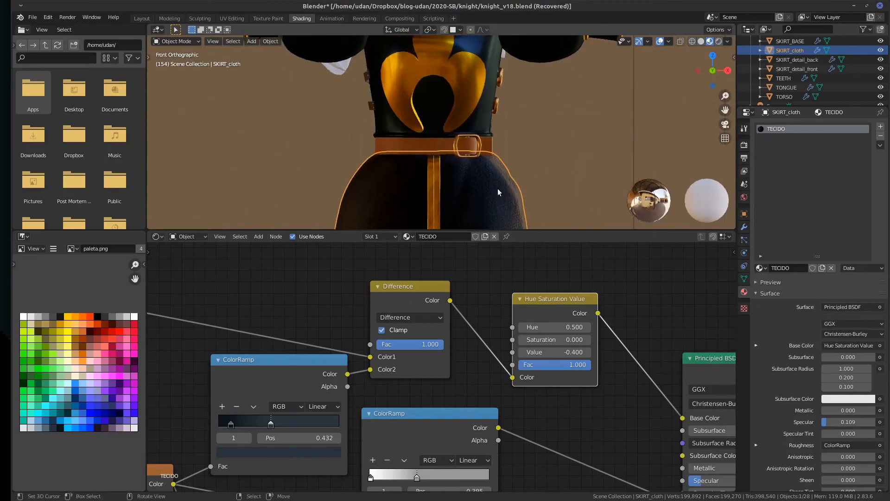
pyautogui.scroll(-4, 497, 189)
pyautogui.scroll(2, 494, 183)
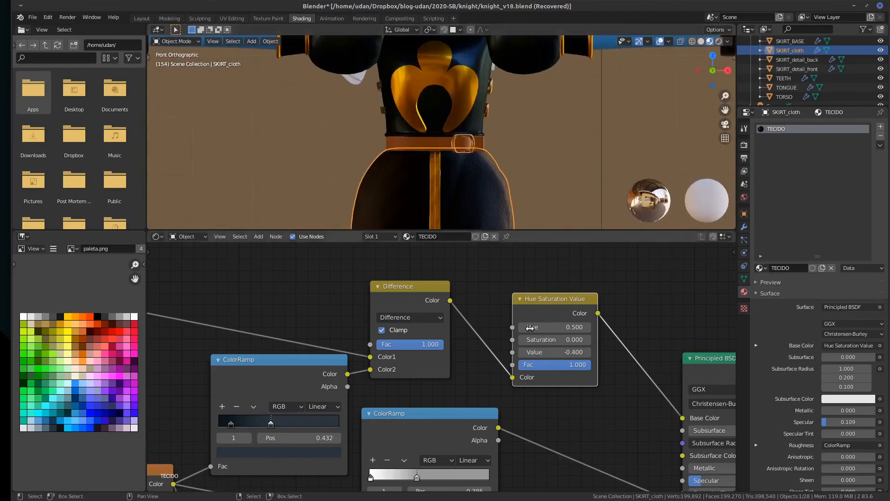
# Try Hue 1, Saturation 2 and Value 2 on the Hue Saturation Value node
pyautogui.click(558, 352)
pyautogui.write('2')
pyautogui.press('Return')
pyautogui.moveTo(560, 327); pyautogui.dragTo(589, 339)
pyautogui.scroll(2, 498, 173)
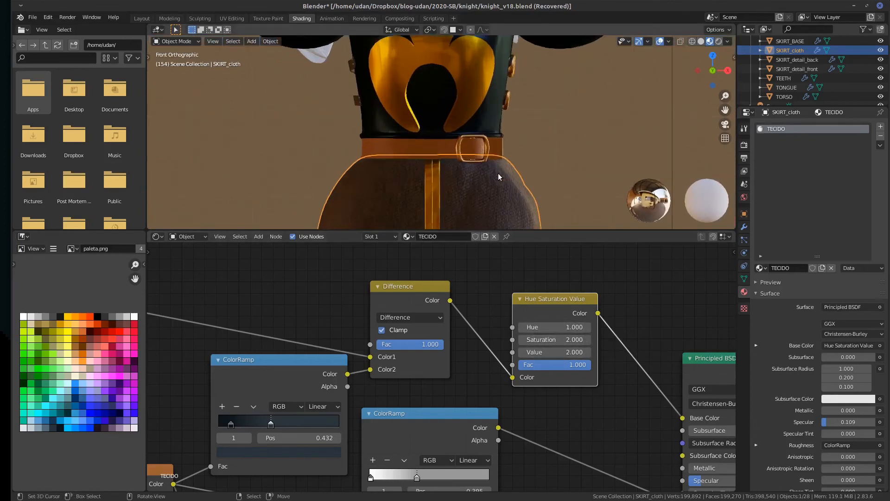
# Lower the Hue Saturation Value node's Hue in steps to 0 while checking the skirt's color
pyautogui.keyDown('shift'); pyautogui.moveTo(523, 140); pyautogui.dragTo(524, 44, button='middle'); pyautogui.keyUp('shift')
pyautogui.moveTo(549, 324); pyautogui.dragTo(518, 327)
pyautogui.click(518, 326)
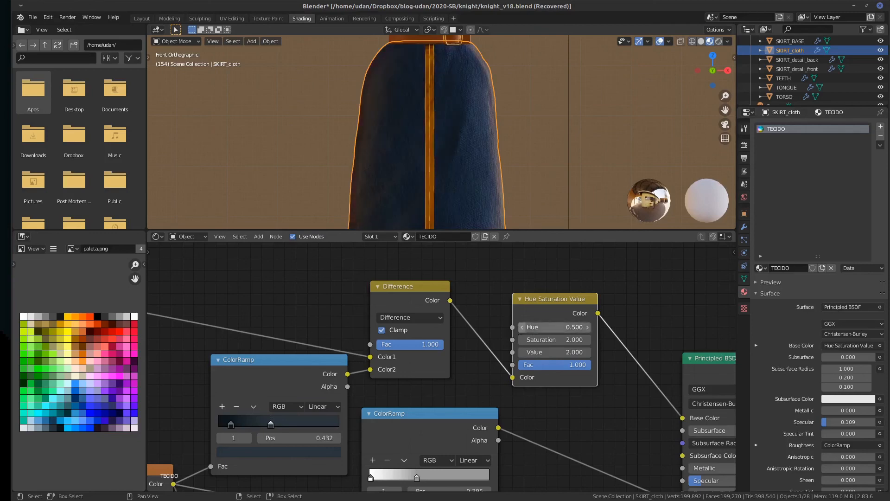
pyautogui.click(518, 326)
pyautogui.click(518, 327)
pyautogui.click(519, 327)
pyautogui.click(518, 326)
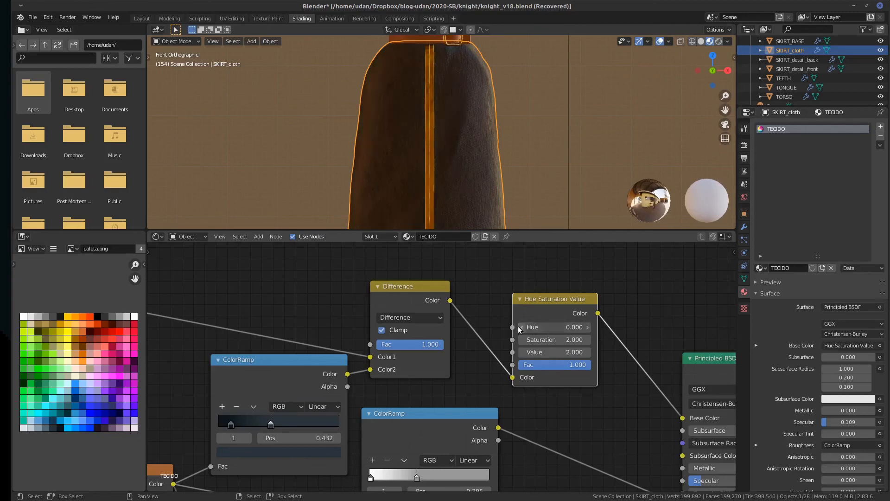
pyautogui.click(518, 326)
# Raise the Hue Saturation Value node's Hue in steps to 0.8, then set it back to 0.5
pyautogui.click(588, 328)
pyautogui.click(588, 327)
pyautogui.click(589, 327)
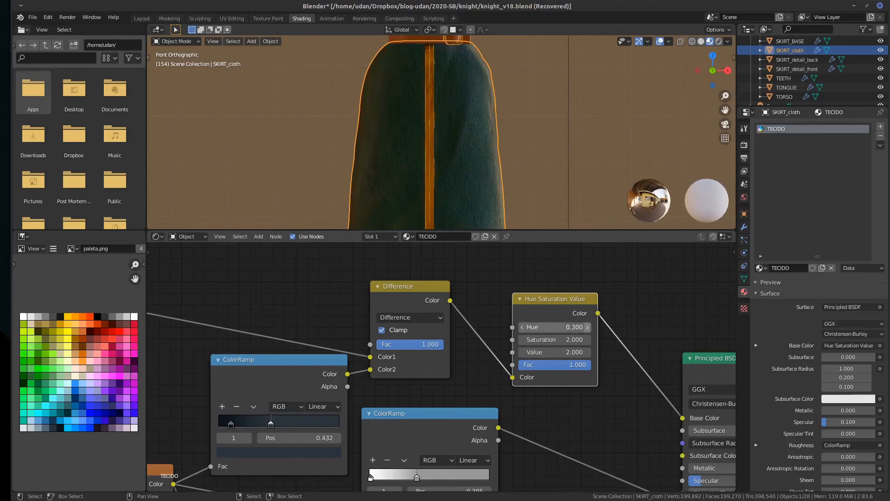
pyautogui.click(589, 327)
pyautogui.click(588, 328)
pyautogui.click(588, 327)
pyautogui.click(589, 327)
pyautogui.click(537, 327)
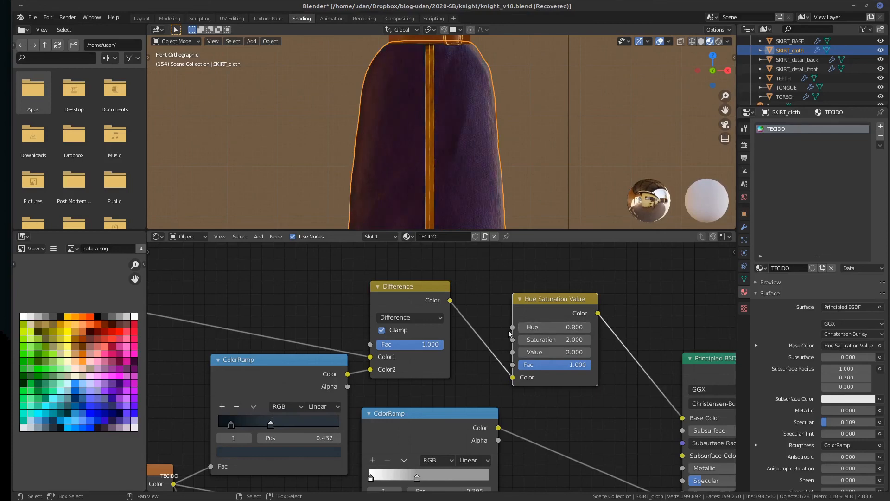
pyautogui.write('0.8')
pyautogui.write('5')
pyautogui.press('Return')
# Try a Saturation of 0 on the Hue Saturation Value node, then set it to 0.5
pyautogui.moveTo(571, 340); pyautogui.dragTo(524, 340)
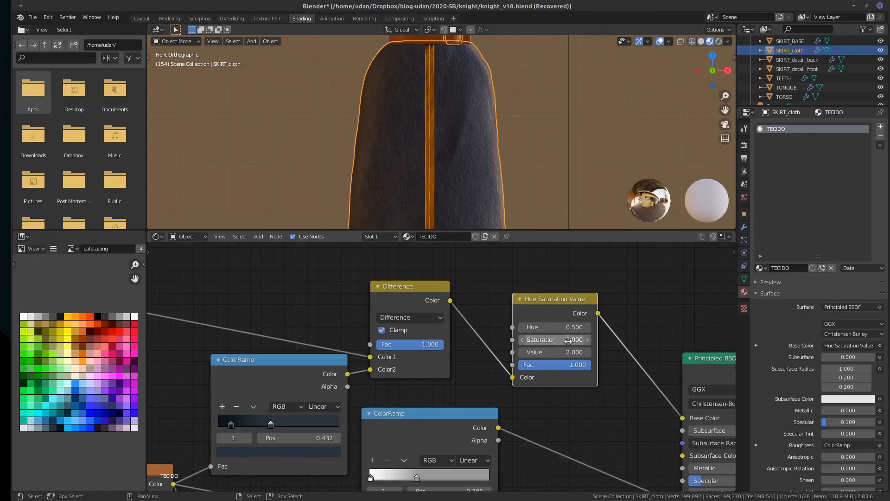
pyautogui.click(569, 341)
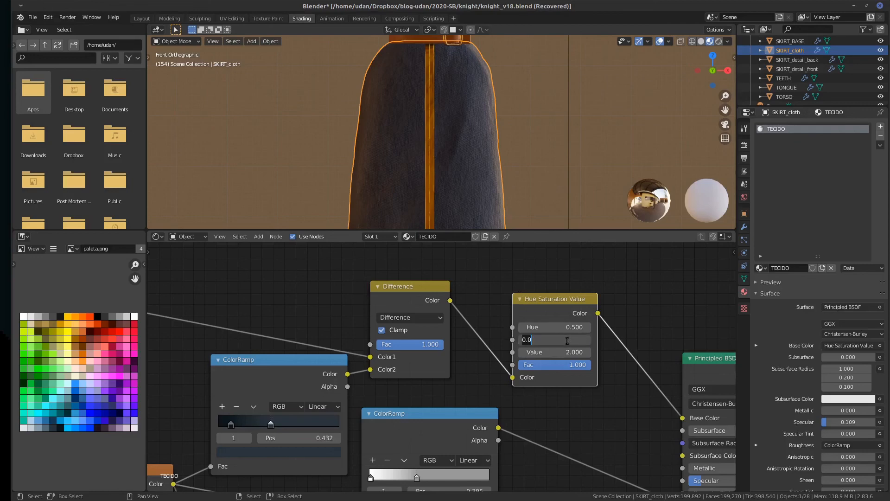
pyautogui.write('0.5')
pyautogui.press('Return')
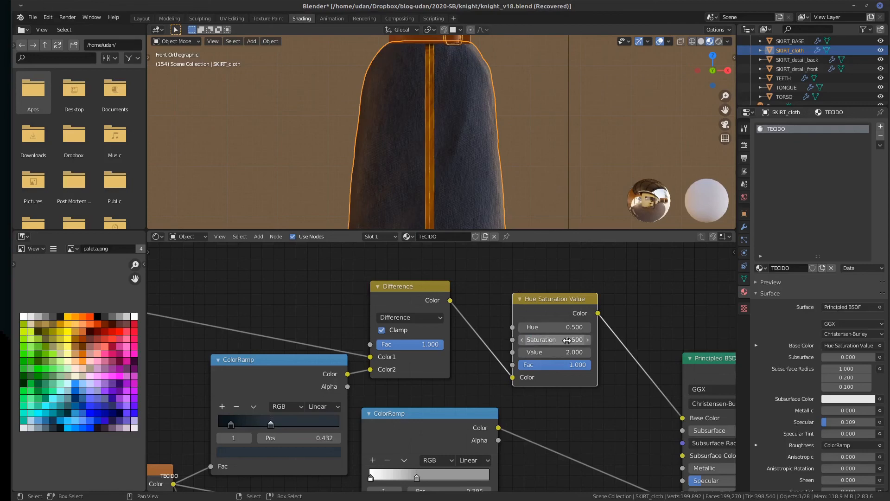
# Try Values of 0 and -1 on the Hue Saturation Value node, checking the skirt below the belt from an angle
pyautogui.moveTo(568, 354); pyautogui.dragTo(518, 354)
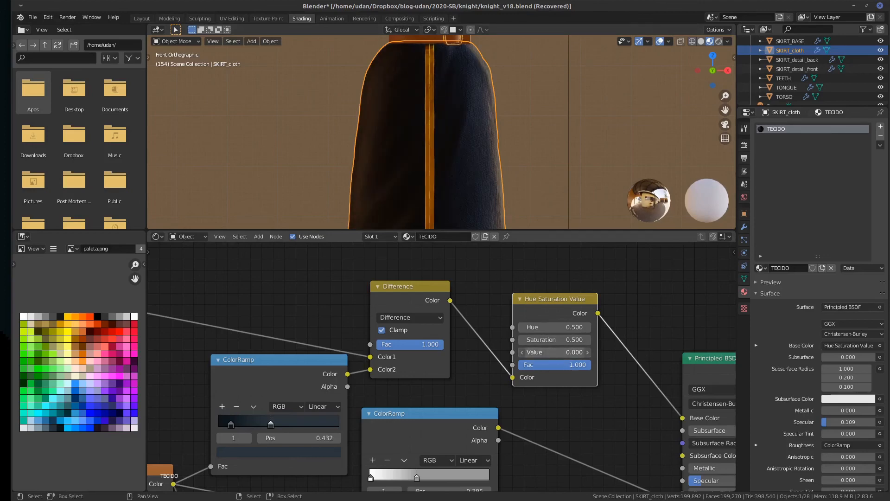
pyautogui.click(569, 353)
pyautogui.press('BackSpace')
pyautogui.write('-1')
pyautogui.press('Return')
pyautogui.scroll(2, 559, 148)
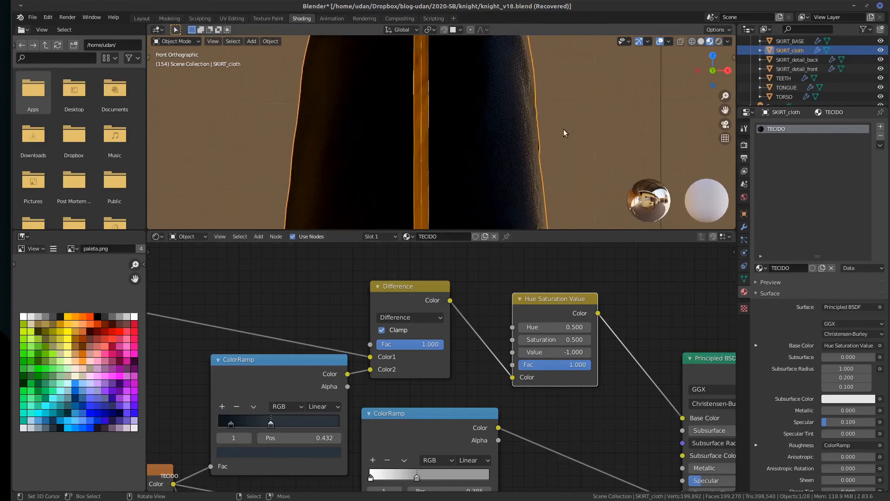
pyautogui.moveTo(563, 133); pyautogui.dragTo(521, 182, button='middle')
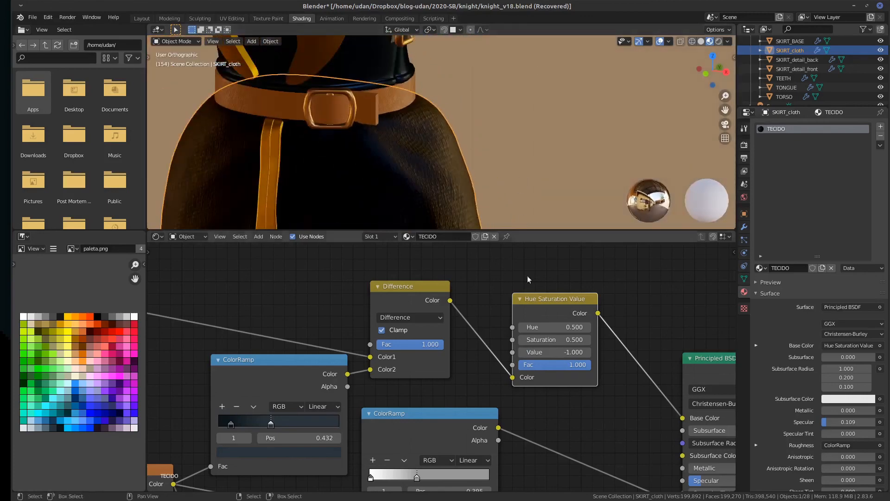
# Set both the Value and the Saturation of the Hue Saturation Value node to 0
pyautogui.click(556, 352)
pyautogui.write('0')
pyautogui.press('Return')
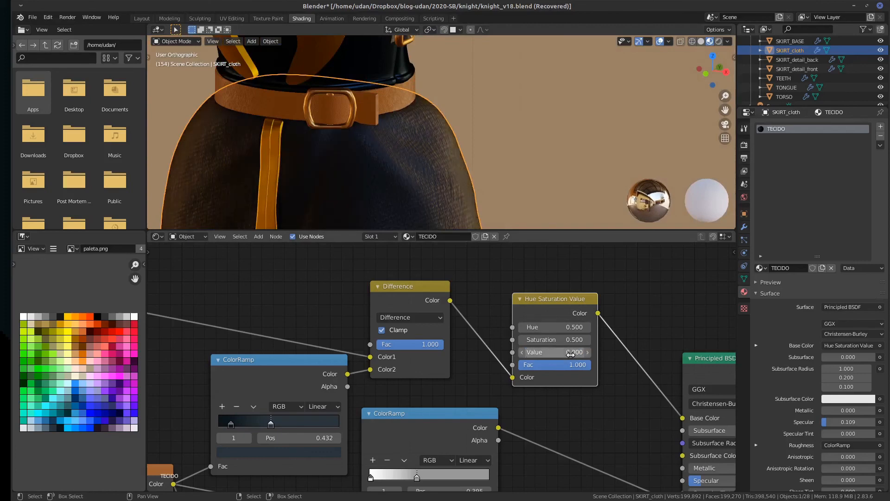
pyautogui.scroll(-4, 502, 163)
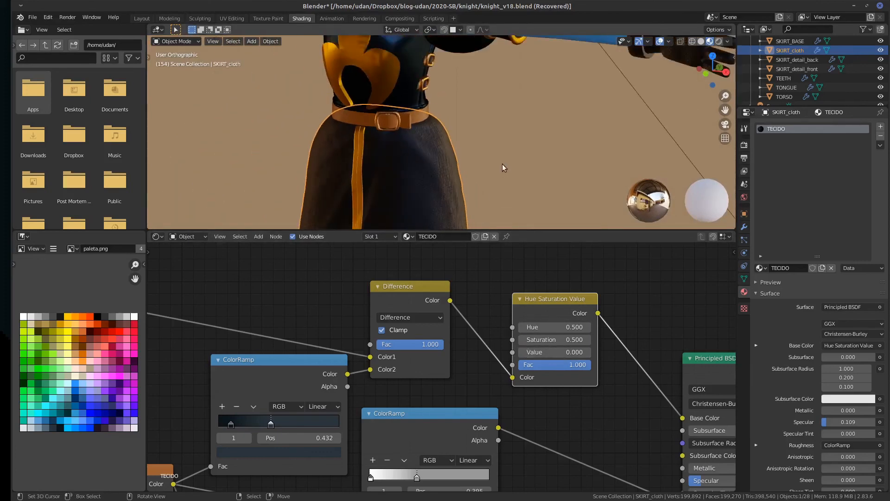
pyautogui.click(560, 343)
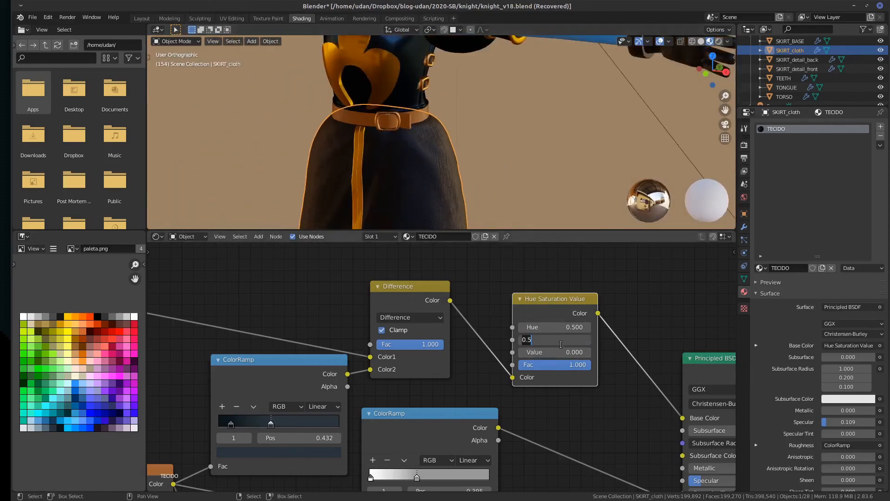
pyautogui.write('0')
pyautogui.press('Return')
pyautogui.scroll(-3, 498, 114)
pyautogui.press('KP_1')
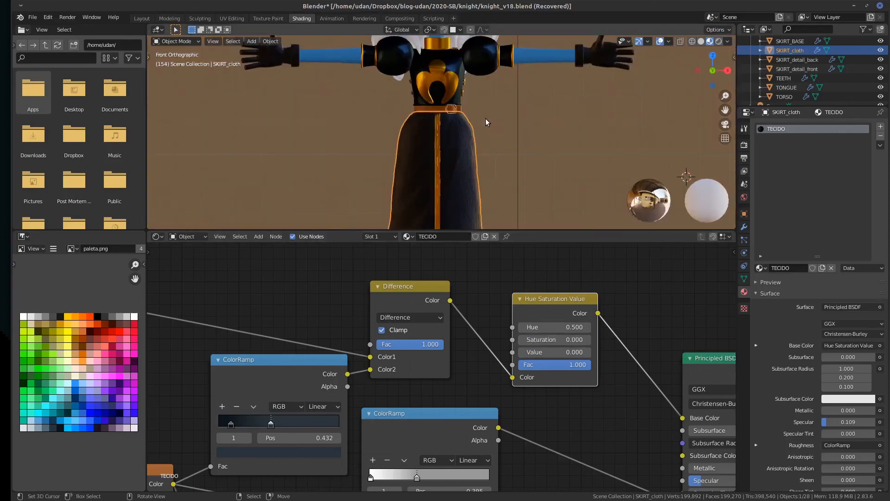
# Examine the dark skirt cloth from the front, side and back, including the weave up close
pyautogui.scroll(6, 486, 118)
pyautogui.scroll(-8, 486, 118)
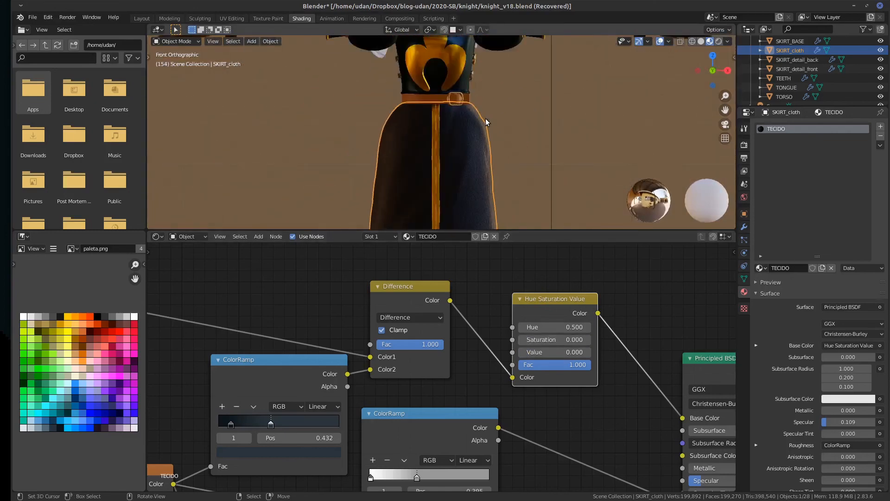
pyautogui.moveTo(509, 168); pyautogui.dragTo(403, 157, button='middle')
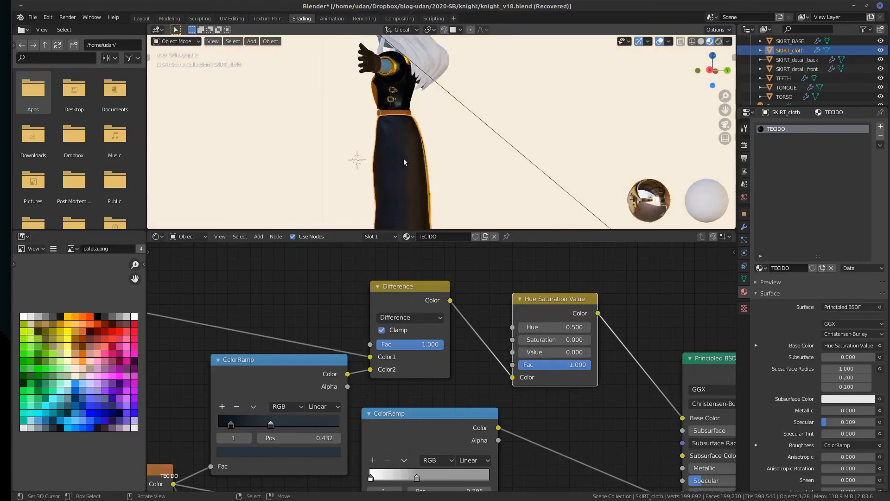
pyautogui.scroll(5, 405, 172)
pyautogui.scroll(2, 405, 175)
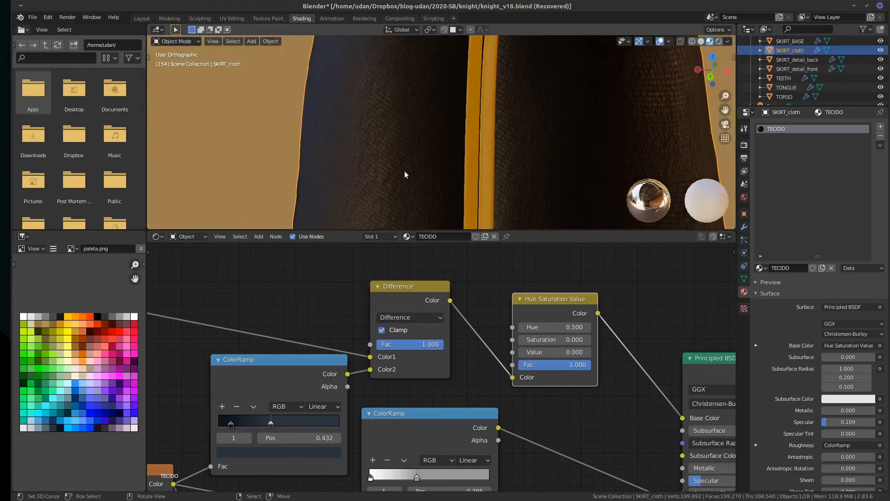
pyautogui.scroll(-4, 405, 174)
pyautogui.keyDown('alt'); pyautogui.moveTo(404, 172); pyautogui.dragTo(533, 244, button='middle'); pyautogui.keyUp('alt')
pyautogui.scroll(-1, 510, 329)
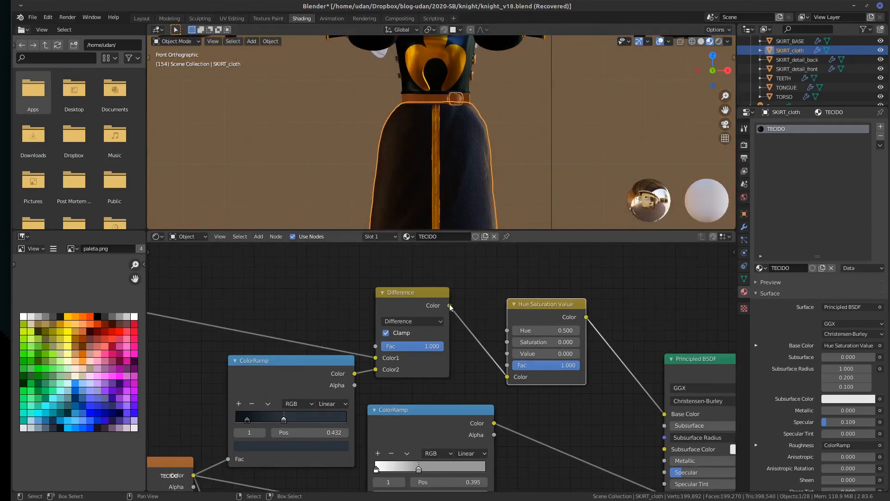
# Connect the Difference node's Color directly to the Principled BSDF's Base Color and delete the Hue Saturation Value node
pyautogui.moveTo(449, 306); pyautogui.dragTo(664, 413)
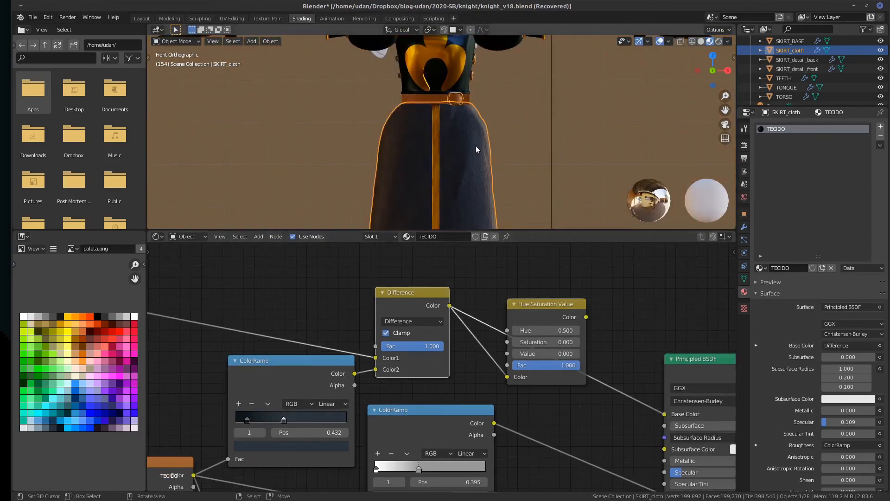
pyautogui.scroll(5, 476, 145)
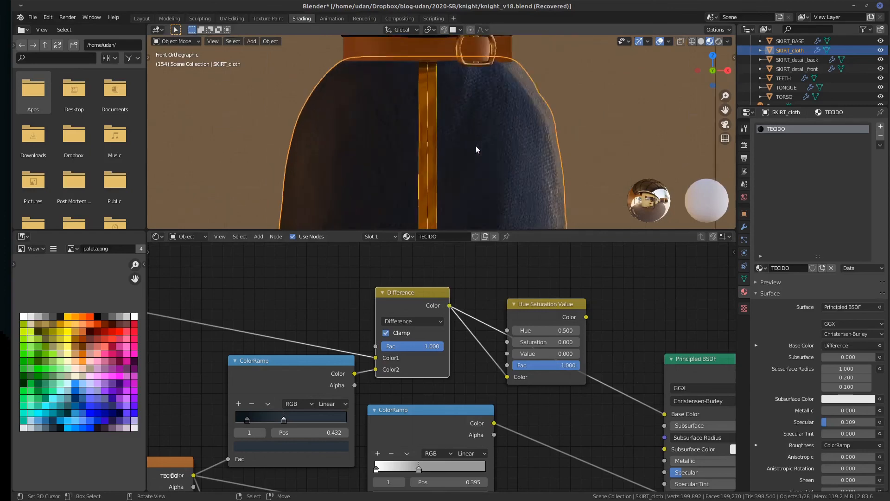
pyautogui.click(570, 312)
pyautogui.press('x')
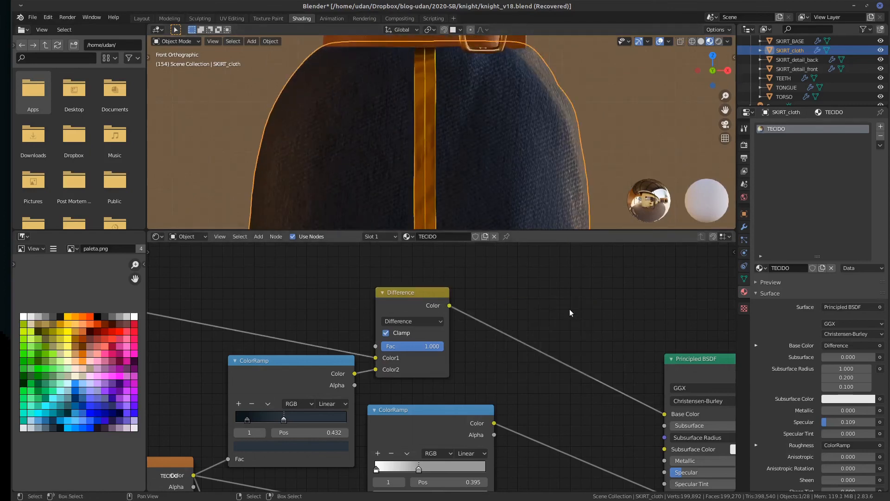
# Insert a new Hue Saturation Value node with default values between the Difference node and Base Color, checking the skirt down to its hem
pyautogui.scroll(3, 522, 137)
pyautogui.scroll(-8, 522, 138)
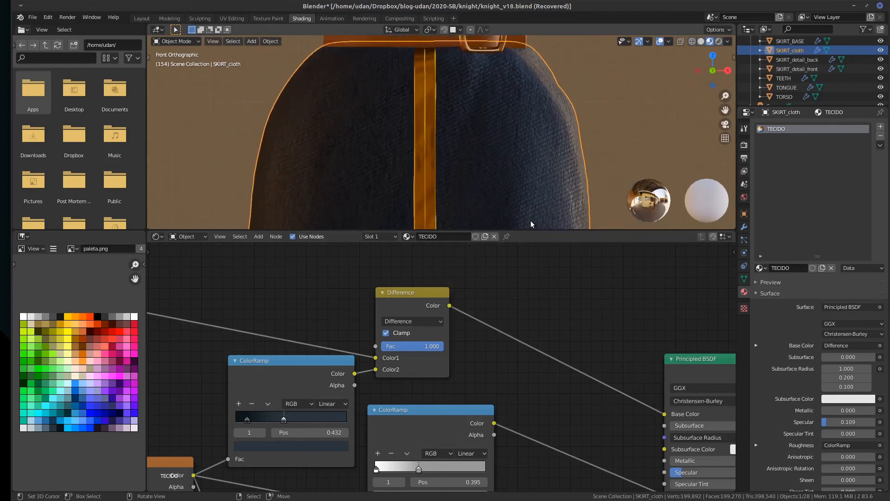
pyautogui.hotkey('shift', 'a')
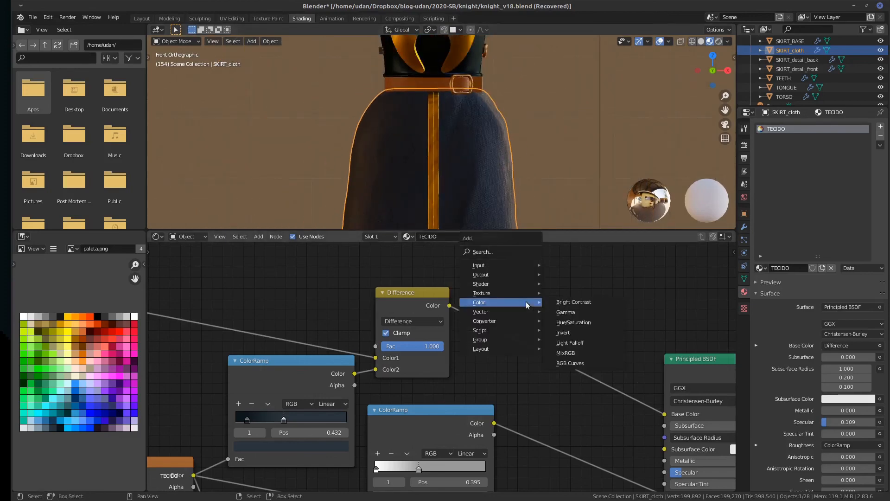
pyautogui.moveTo(506, 271)
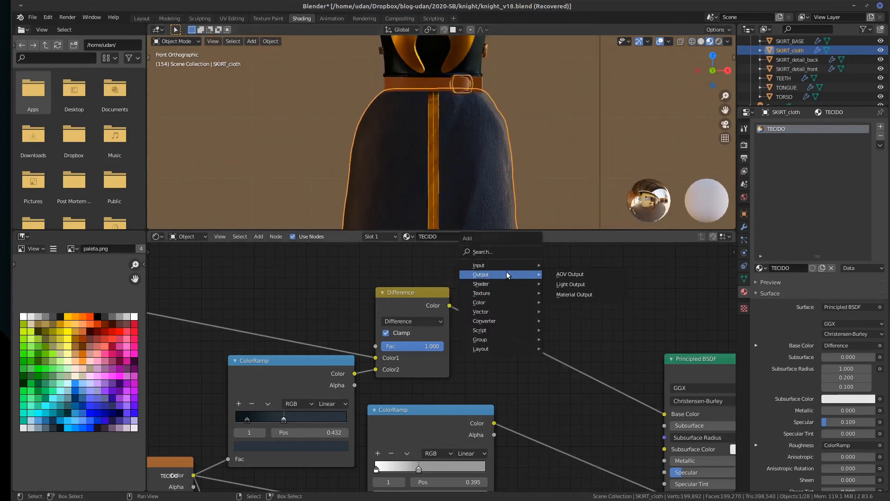
pyautogui.moveTo(497, 303)
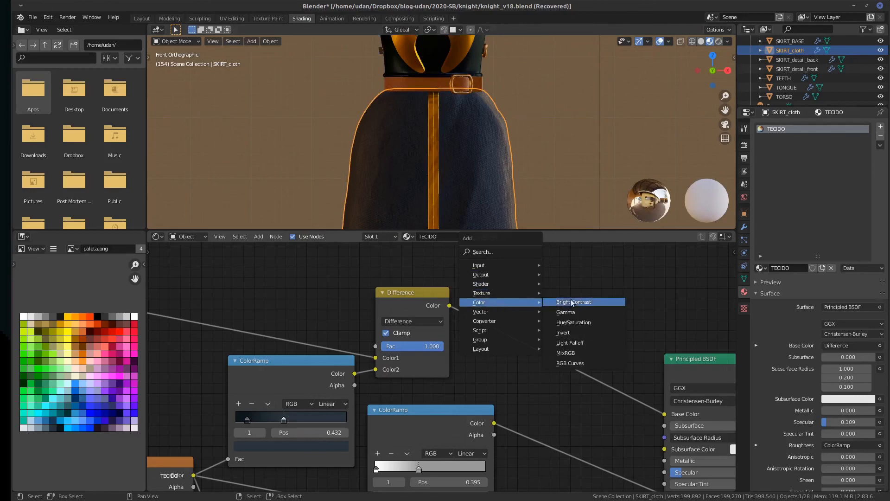
pyautogui.click(582, 323)
pyautogui.click(541, 310)
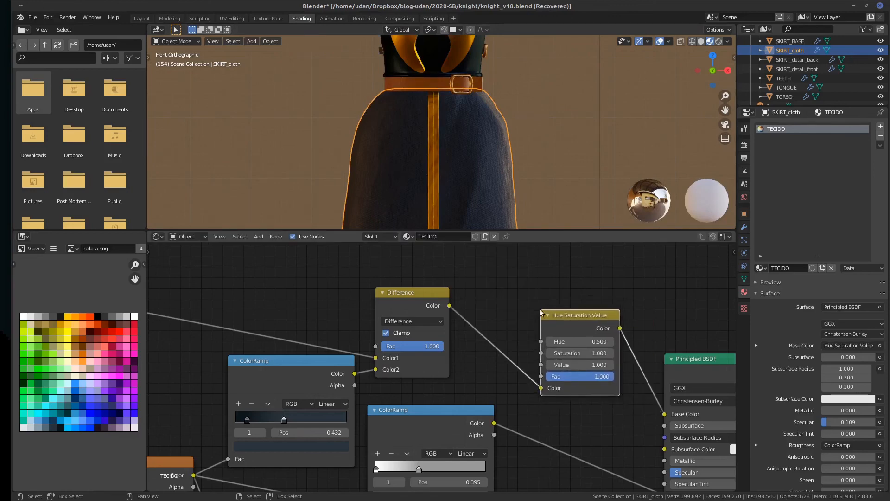
pyautogui.scroll(-8, 522, 144)
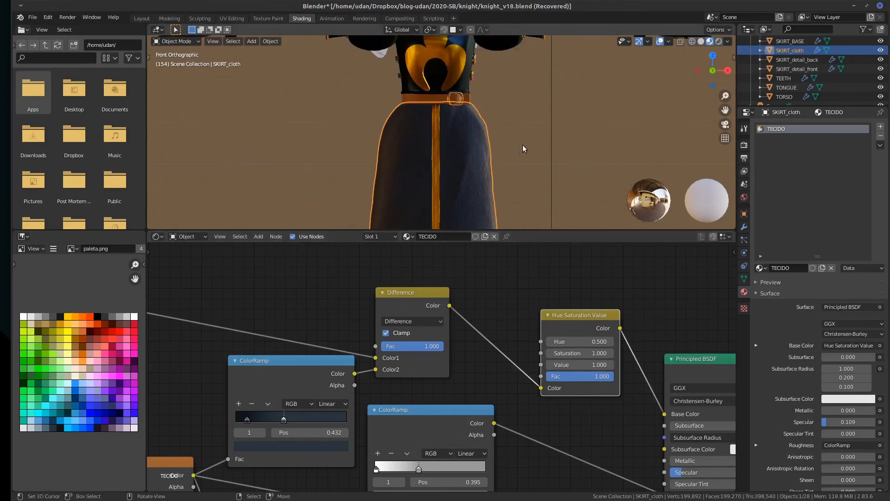
pyautogui.scroll(3, 520, 160)
pyautogui.keyDown('shift'); pyautogui.moveTo(521, 166); pyautogui.dragTo(573, 76, button='middle'); pyautogui.keyUp('shift')
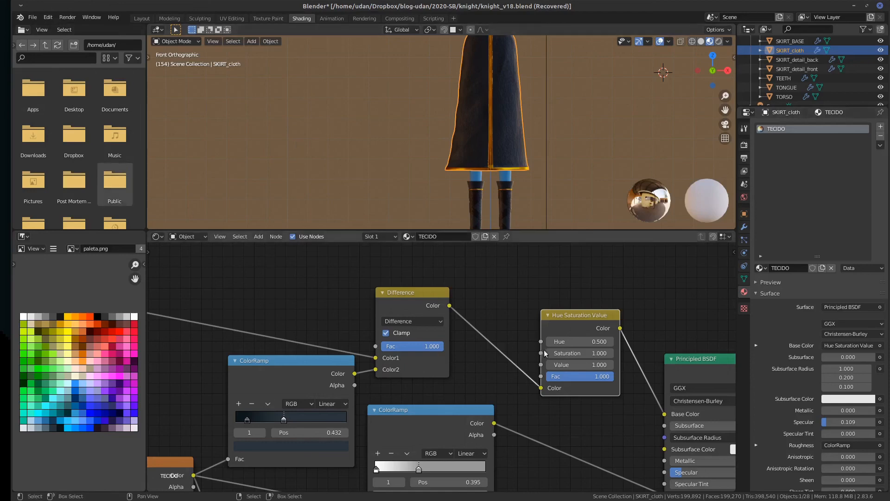
# Nudge the ColorRamp nodes feeding the Difference node and the Roughness input slightly to tidy the node layout
pyautogui.press('Home')
pyautogui.moveTo(524, 369); pyautogui.dragTo(570, 375, button='middle')
pyautogui.scroll(5, 588, 368)
pyautogui.scroll(-3, 586, 377)
pyautogui.moveTo(408, 333); pyautogui.dragTo(407, 336)
pyautogui.moveTo(515, 355); pyautogui.dragTo(512, 356)
pyautogui.scroll(4, 544, 365)
pyautogui.scroll(-1, 549, 366)
pyautogui.moveTo(584, 376); pyautogui.dragTo(604, 364, button='middle')
pyautogui.scroll(-2, 661, 414)
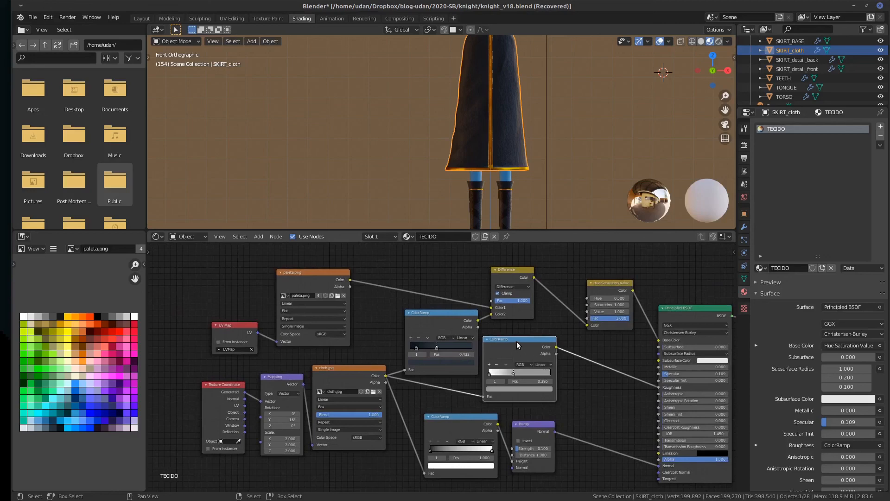
# Review the complete TECIDO node tree in a maximized node editor, then restore the normal layout
pyautogui.moveTo(644, 356); pyautogui.dragTo(609, 351, button='middle')
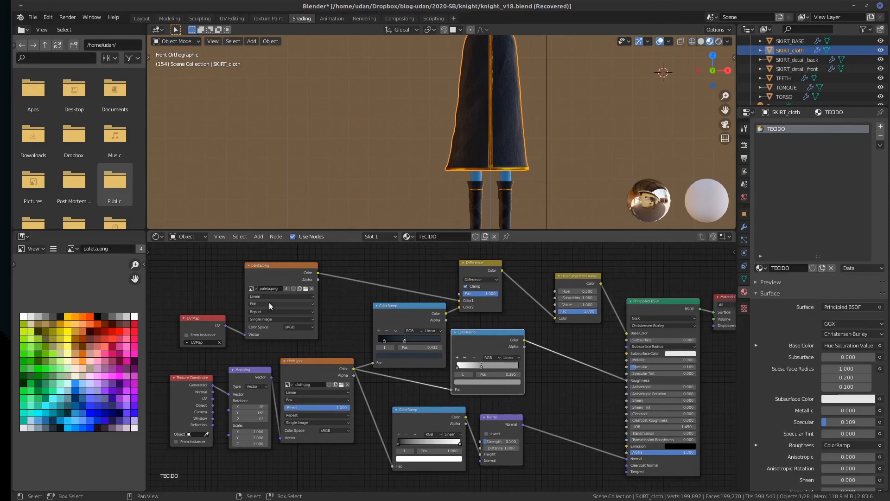
pyautogui.scroll(1, 609, 349)
pyautogui.scroll(-1, 608, 348)
pyautogui.scroll(1, 609, 349)
pyautogui.hotkey('ctrl', 'space')
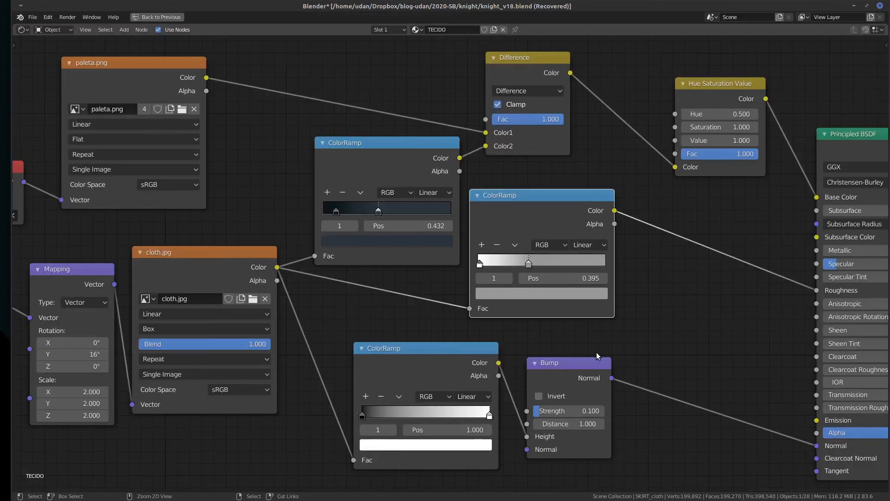
pyautogui.press('Home')
pyautogui.moveTo(603, 354); pyautogui.dragTo(587, 362, button='middle')
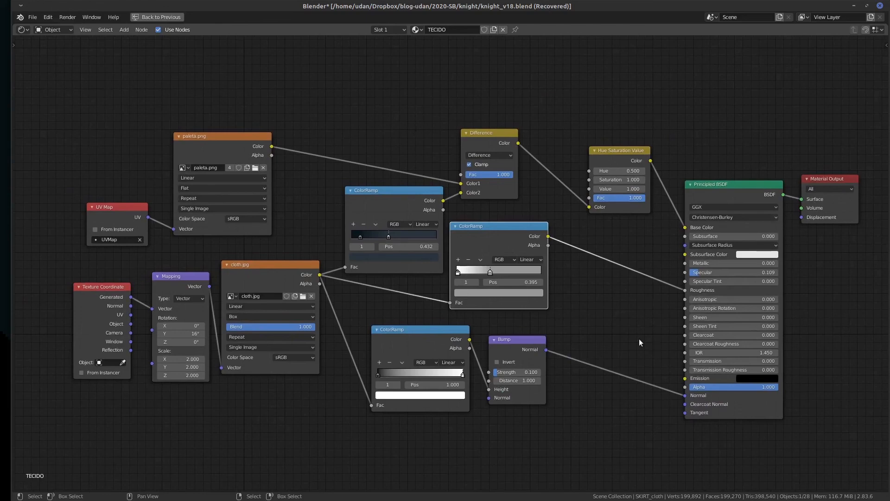
pyautogui.hotkey('ctrl', 'space')
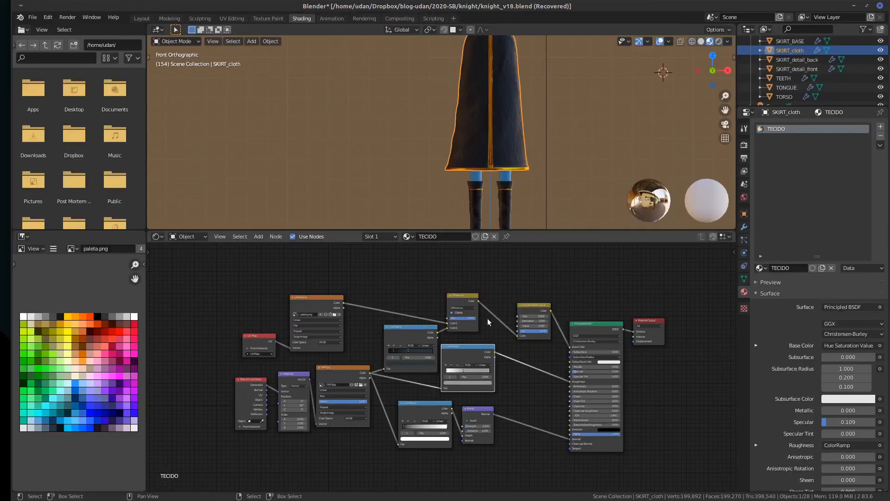